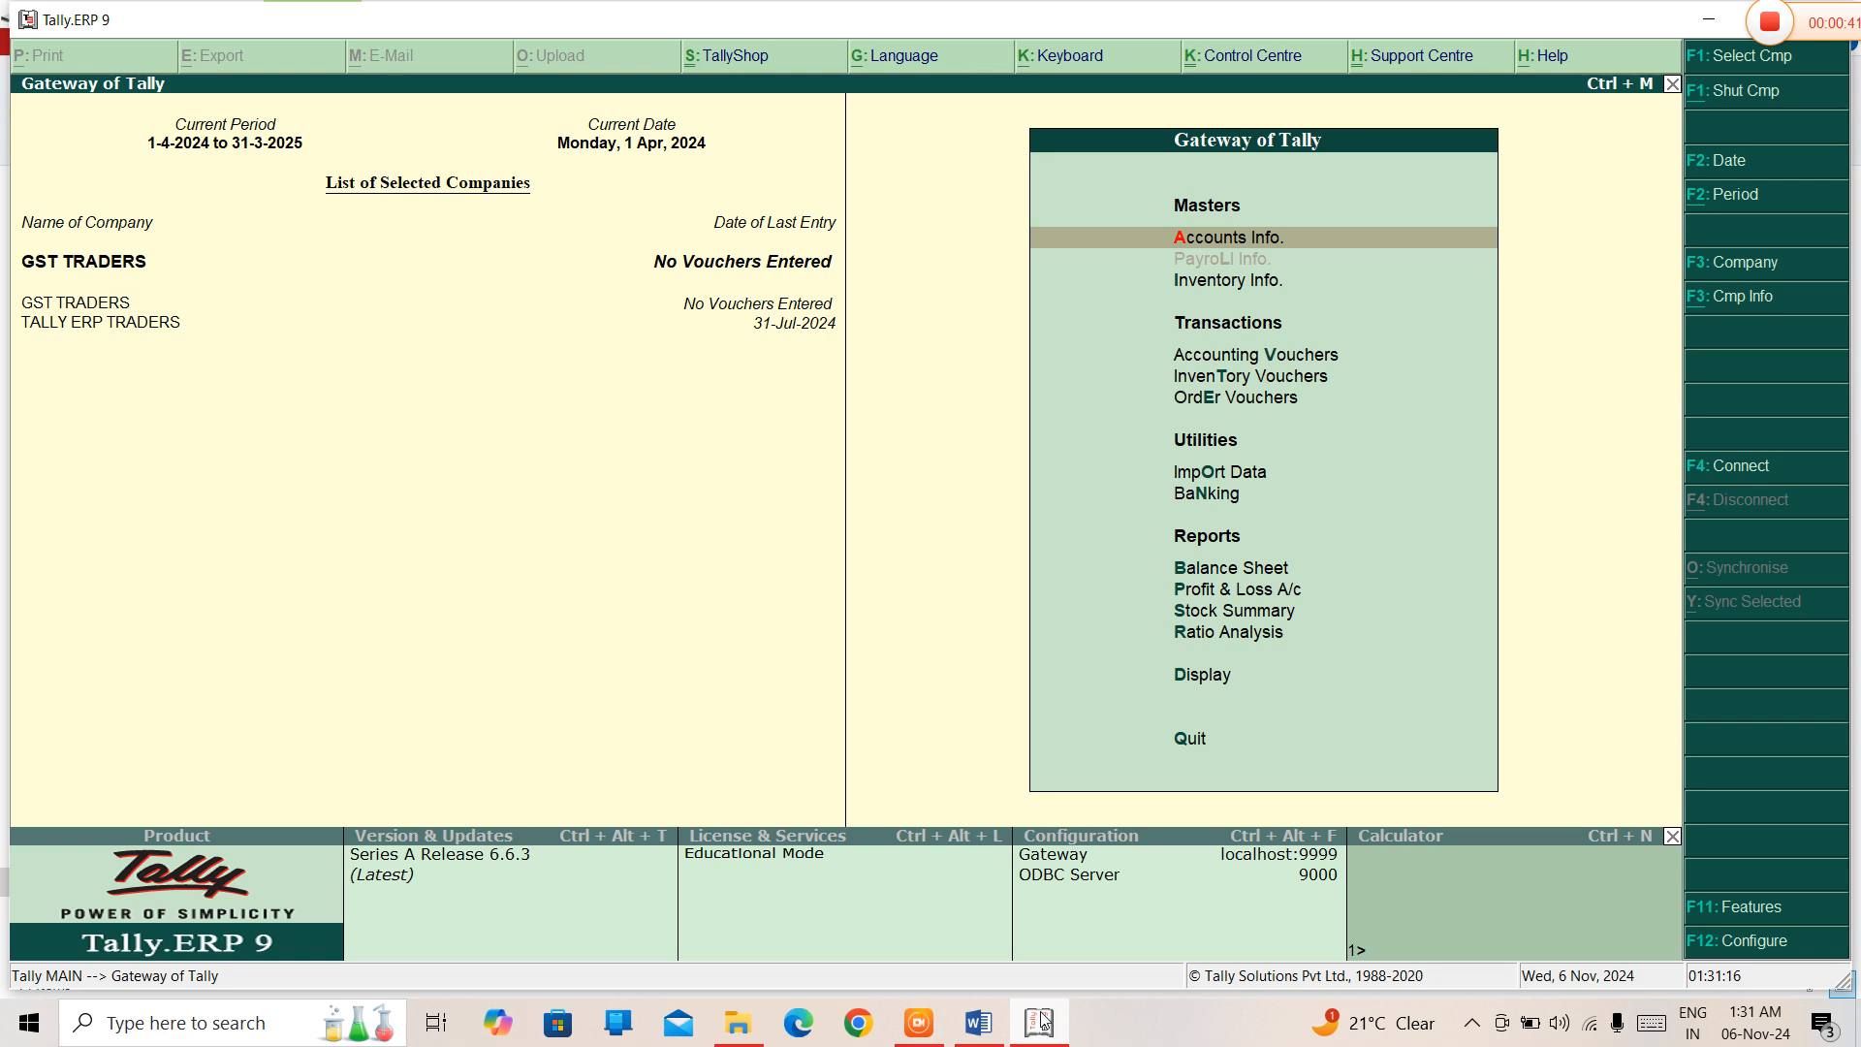
- Display the GUPTA PVTLTD ledger of GST TRADERS to review its group, mailing and tax registration details
key(Return)
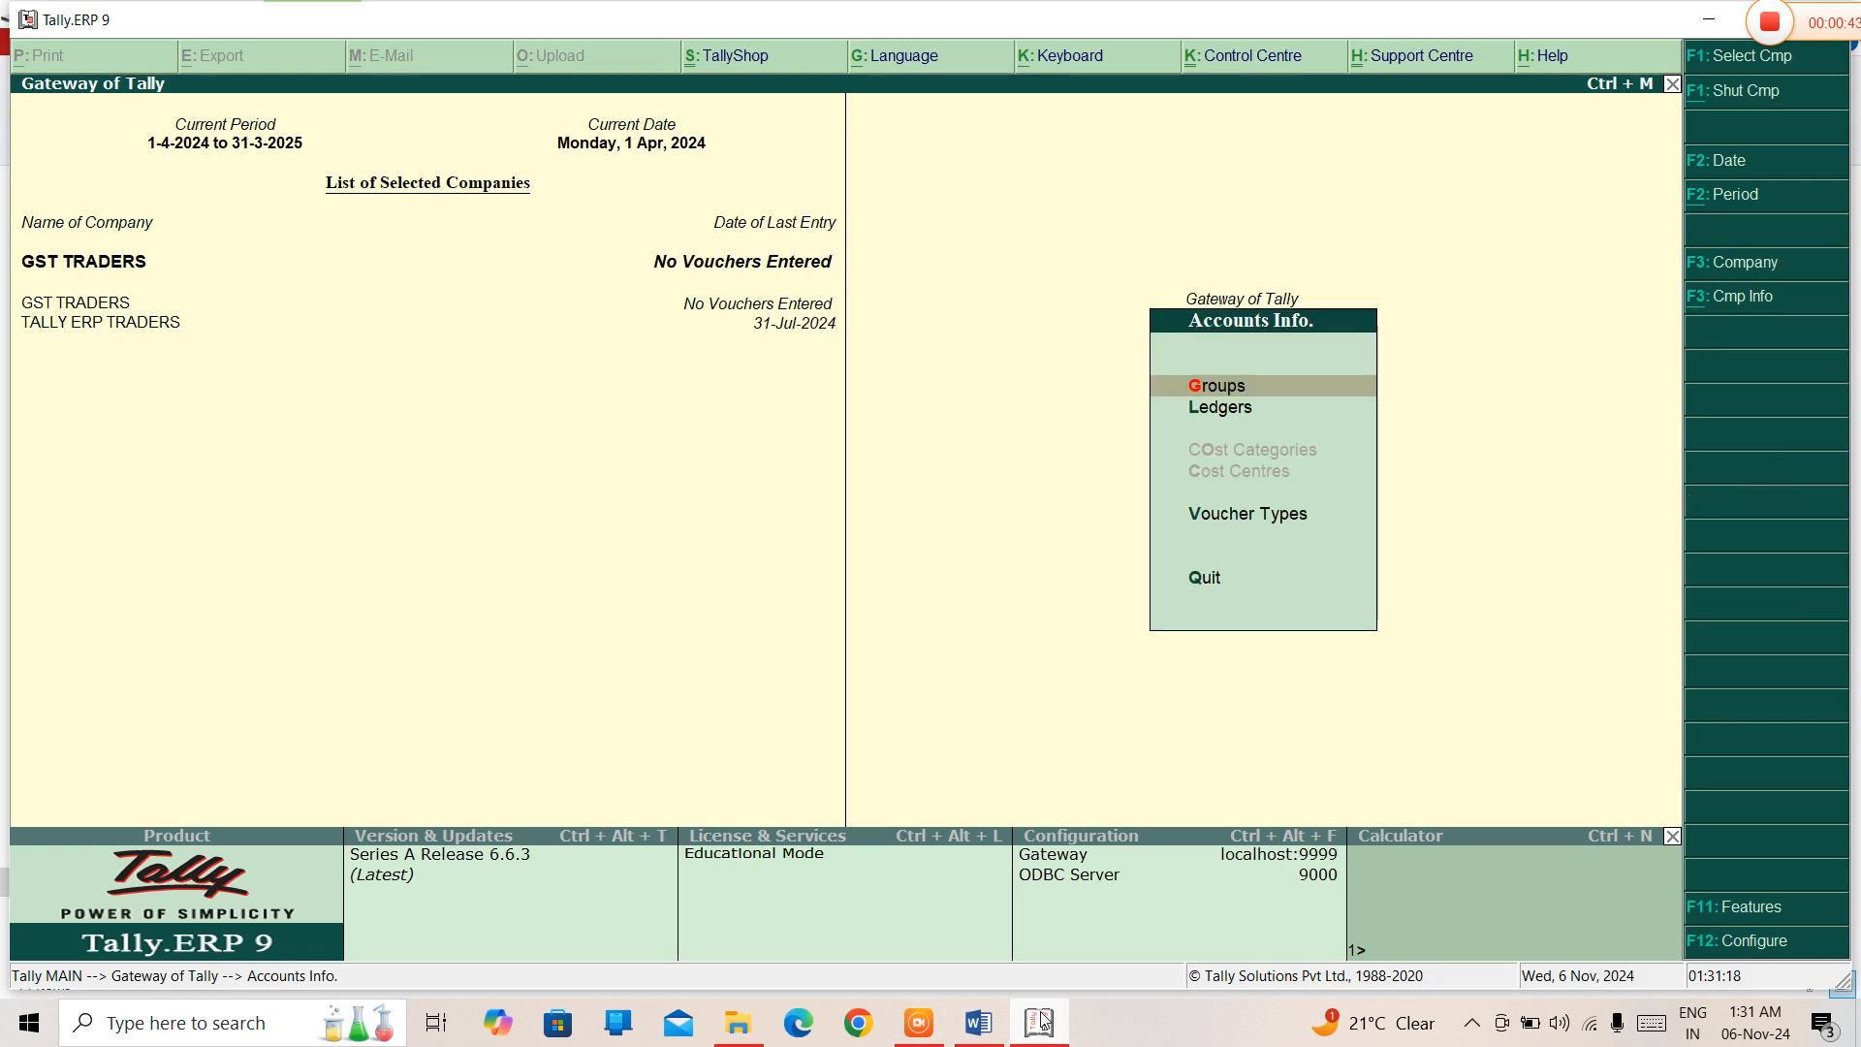
key(Down)
key(Return)
key(Down)
key(Down)
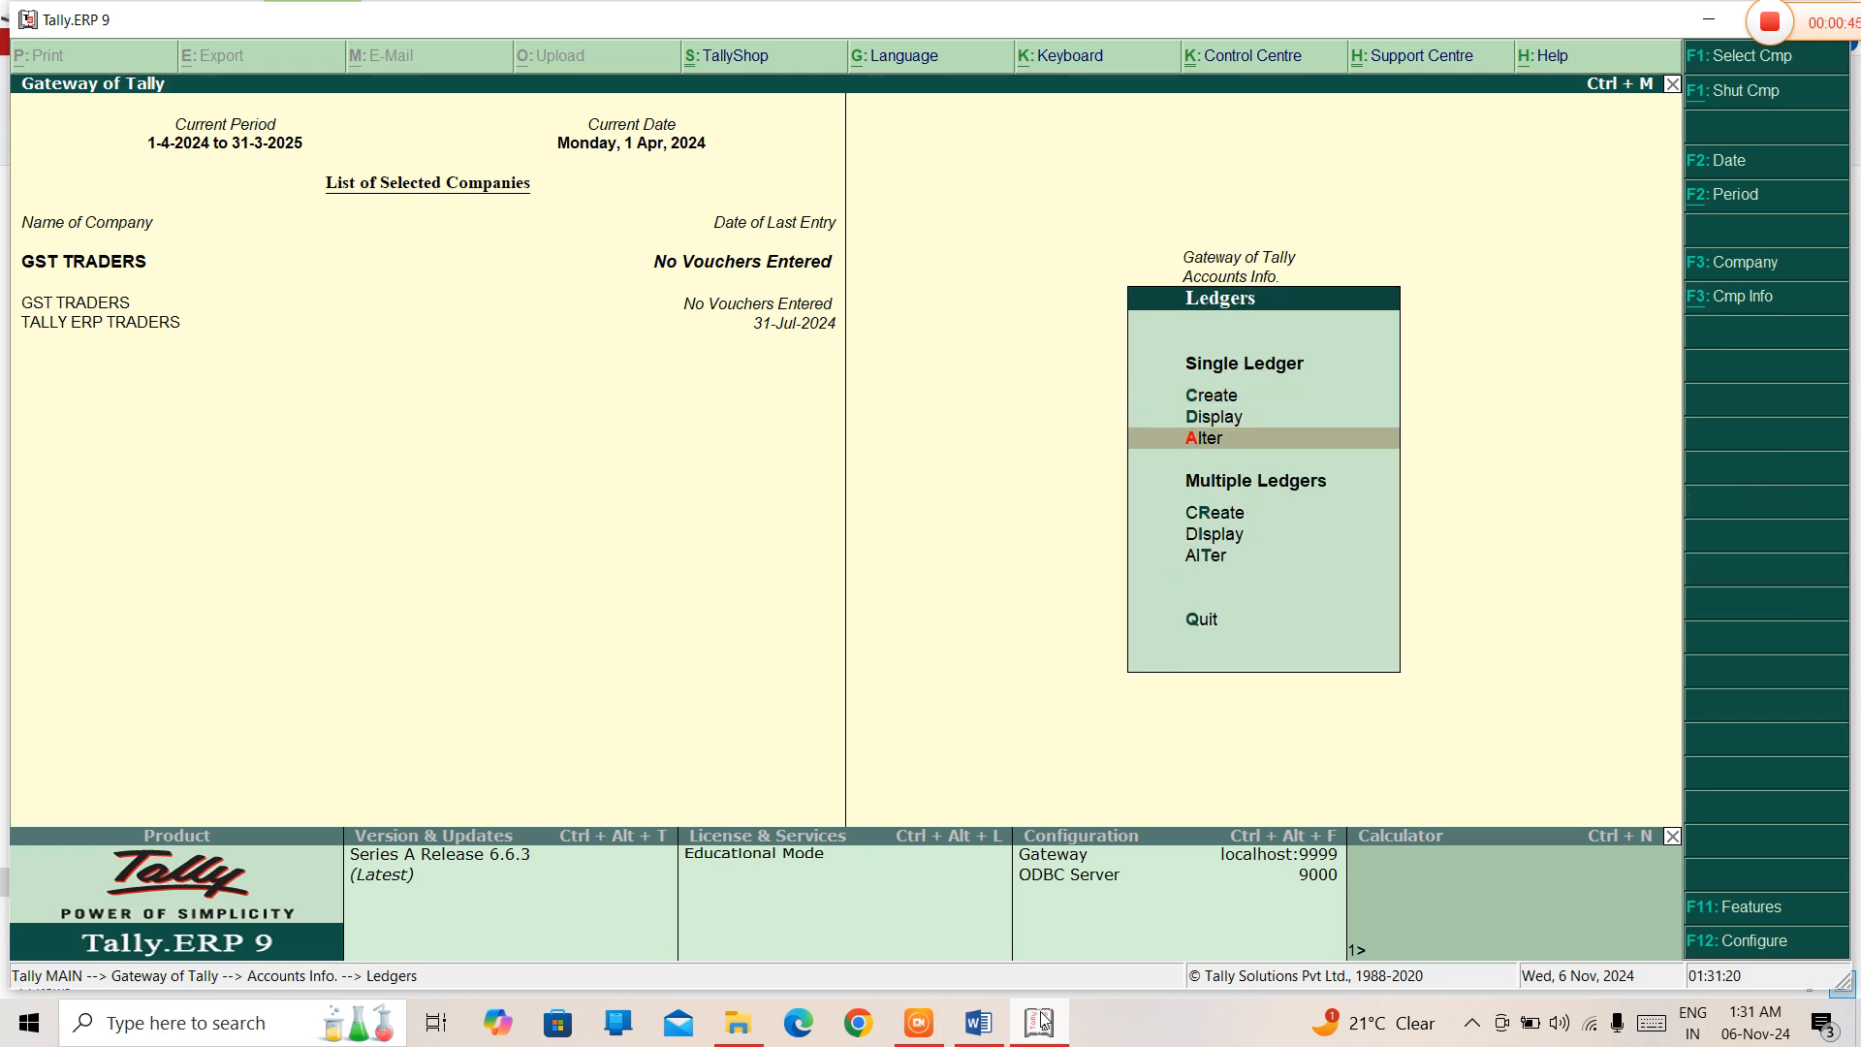
key(Up)
key(Return)
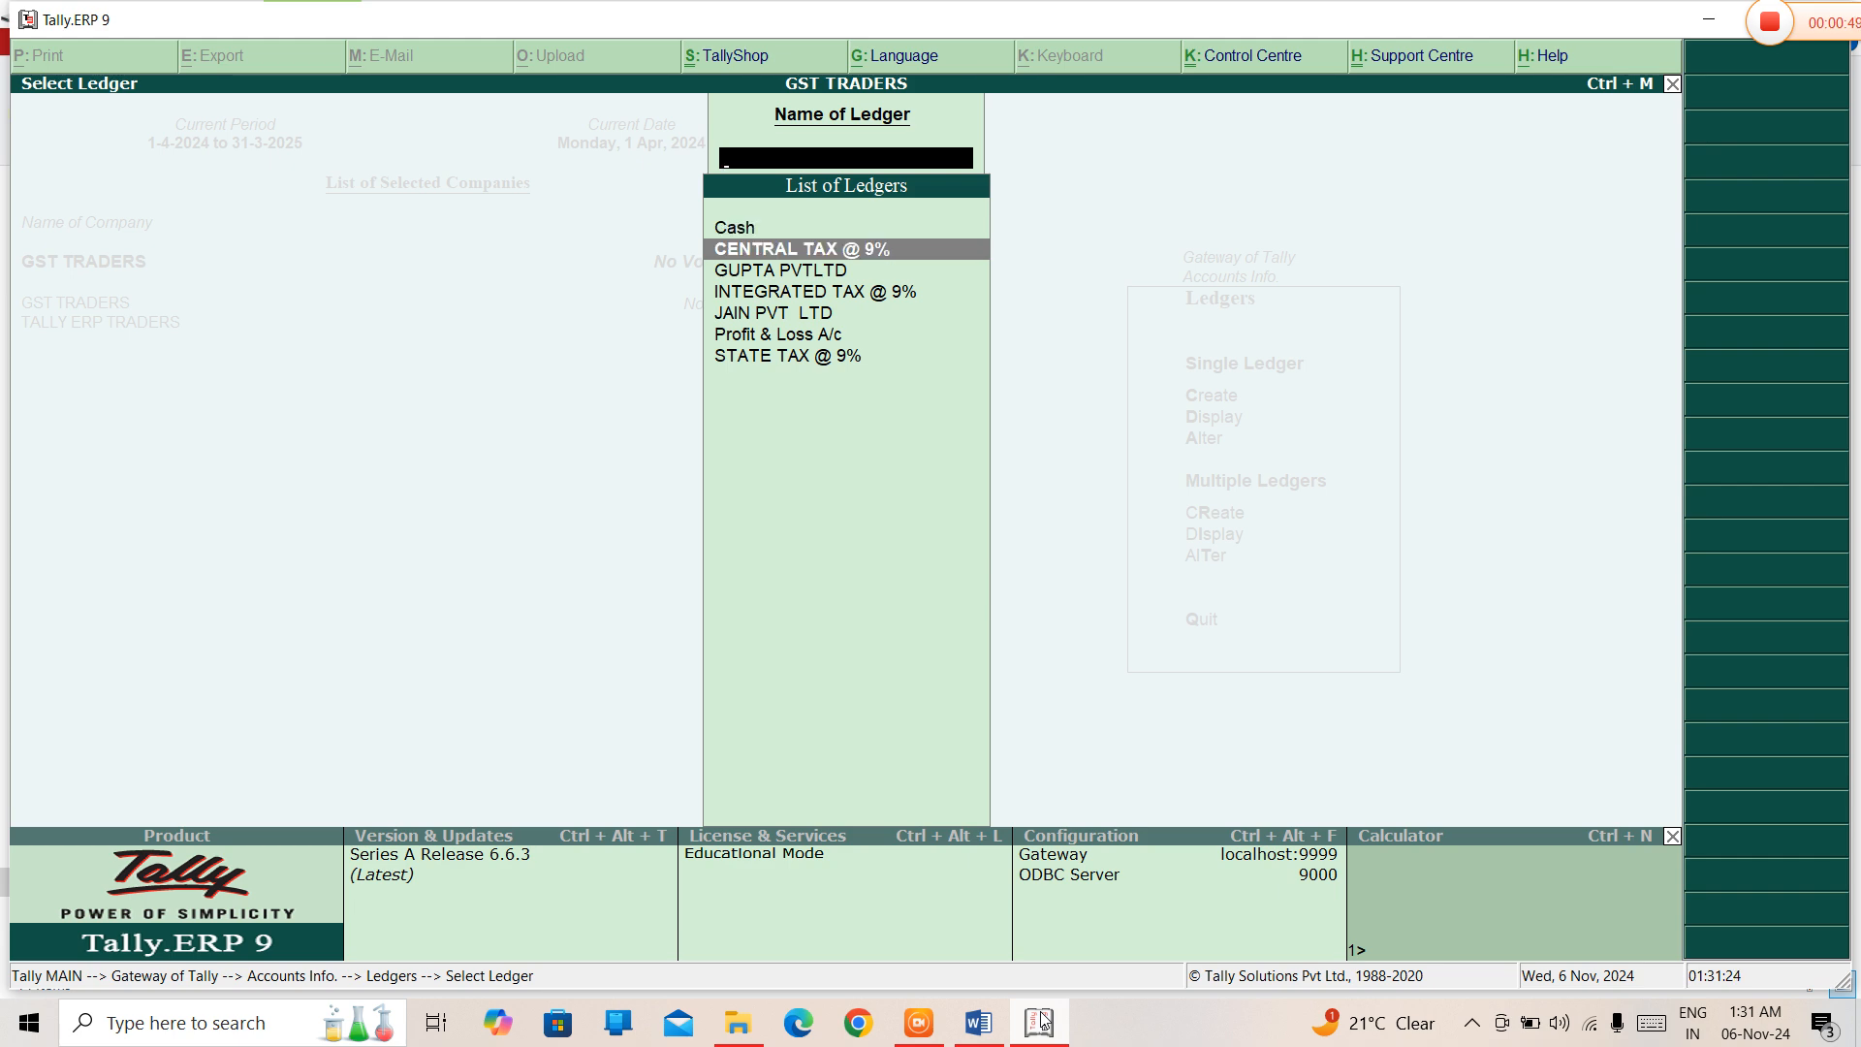
key(Down)
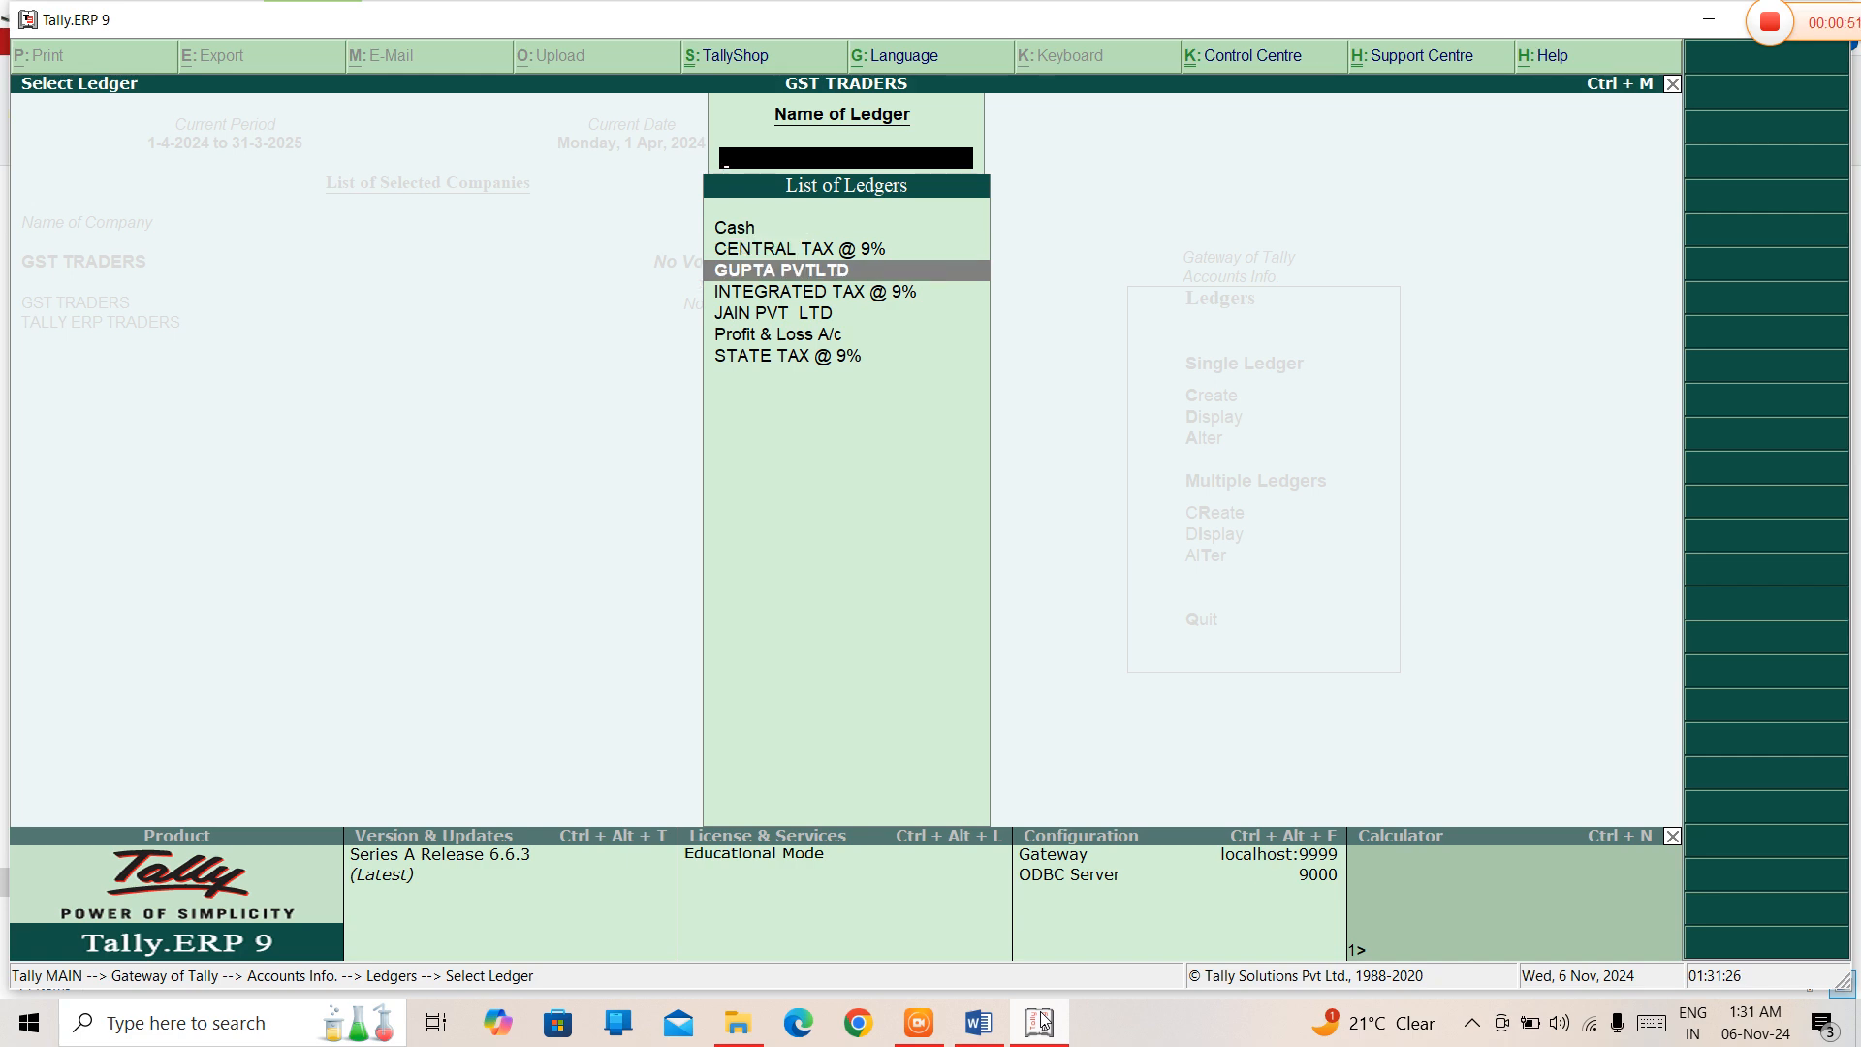
key(Return)
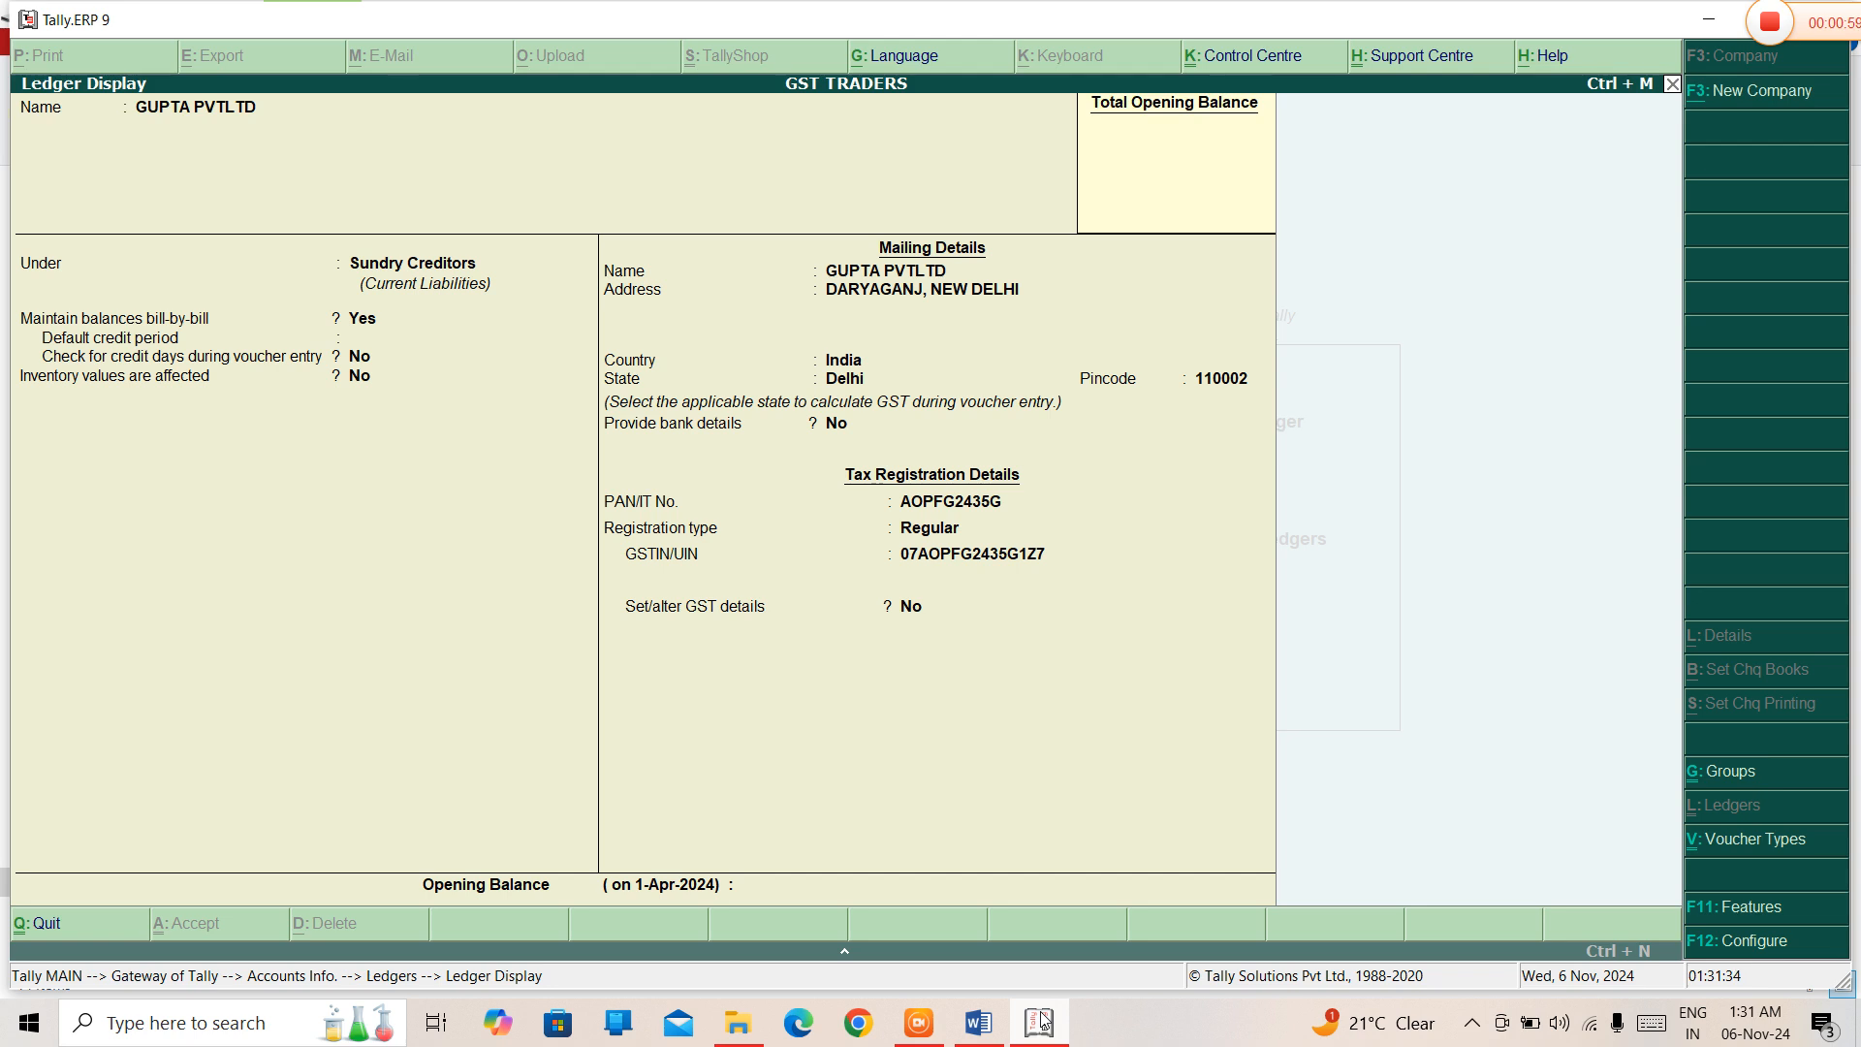
key(Escape)
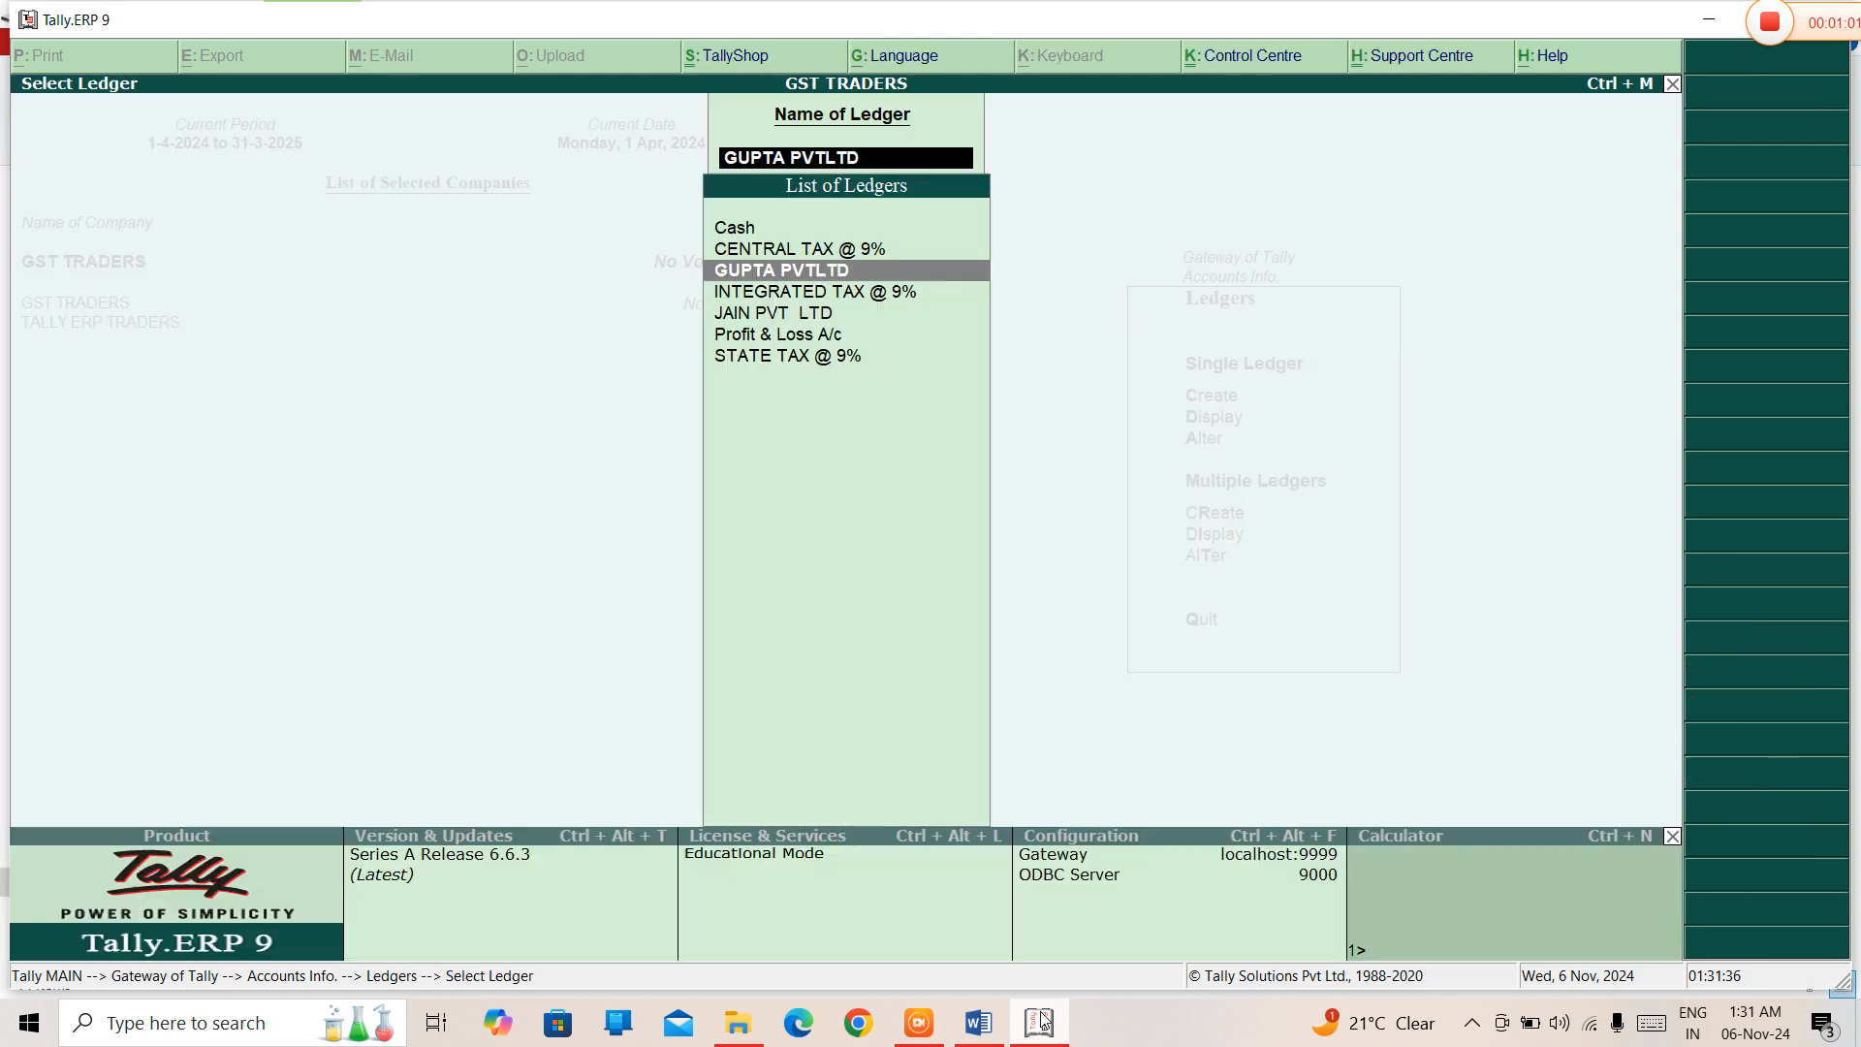
- Display the INTEGRATED TAX @ 9% ledger and the JAIN PVT LTD ledger to review their details
key(Down)
key(Return)
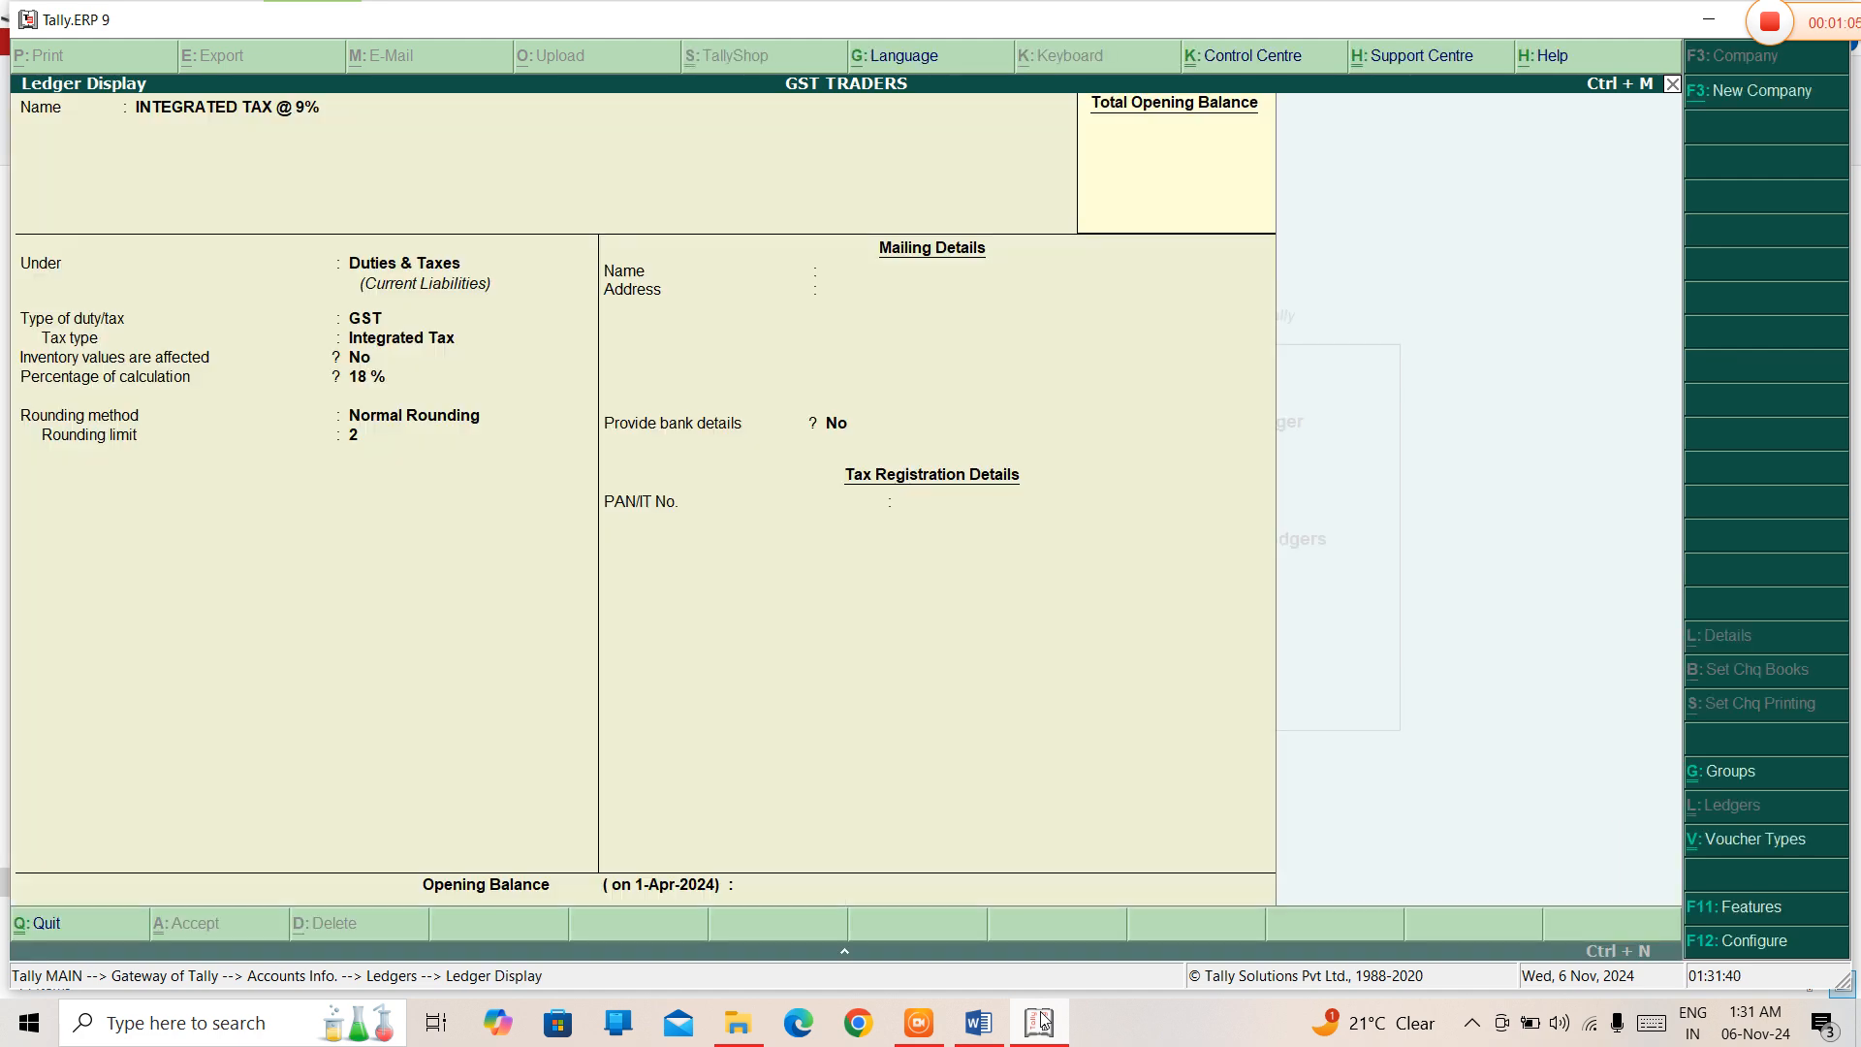
key(Escape)
key(Down)
key(Return)
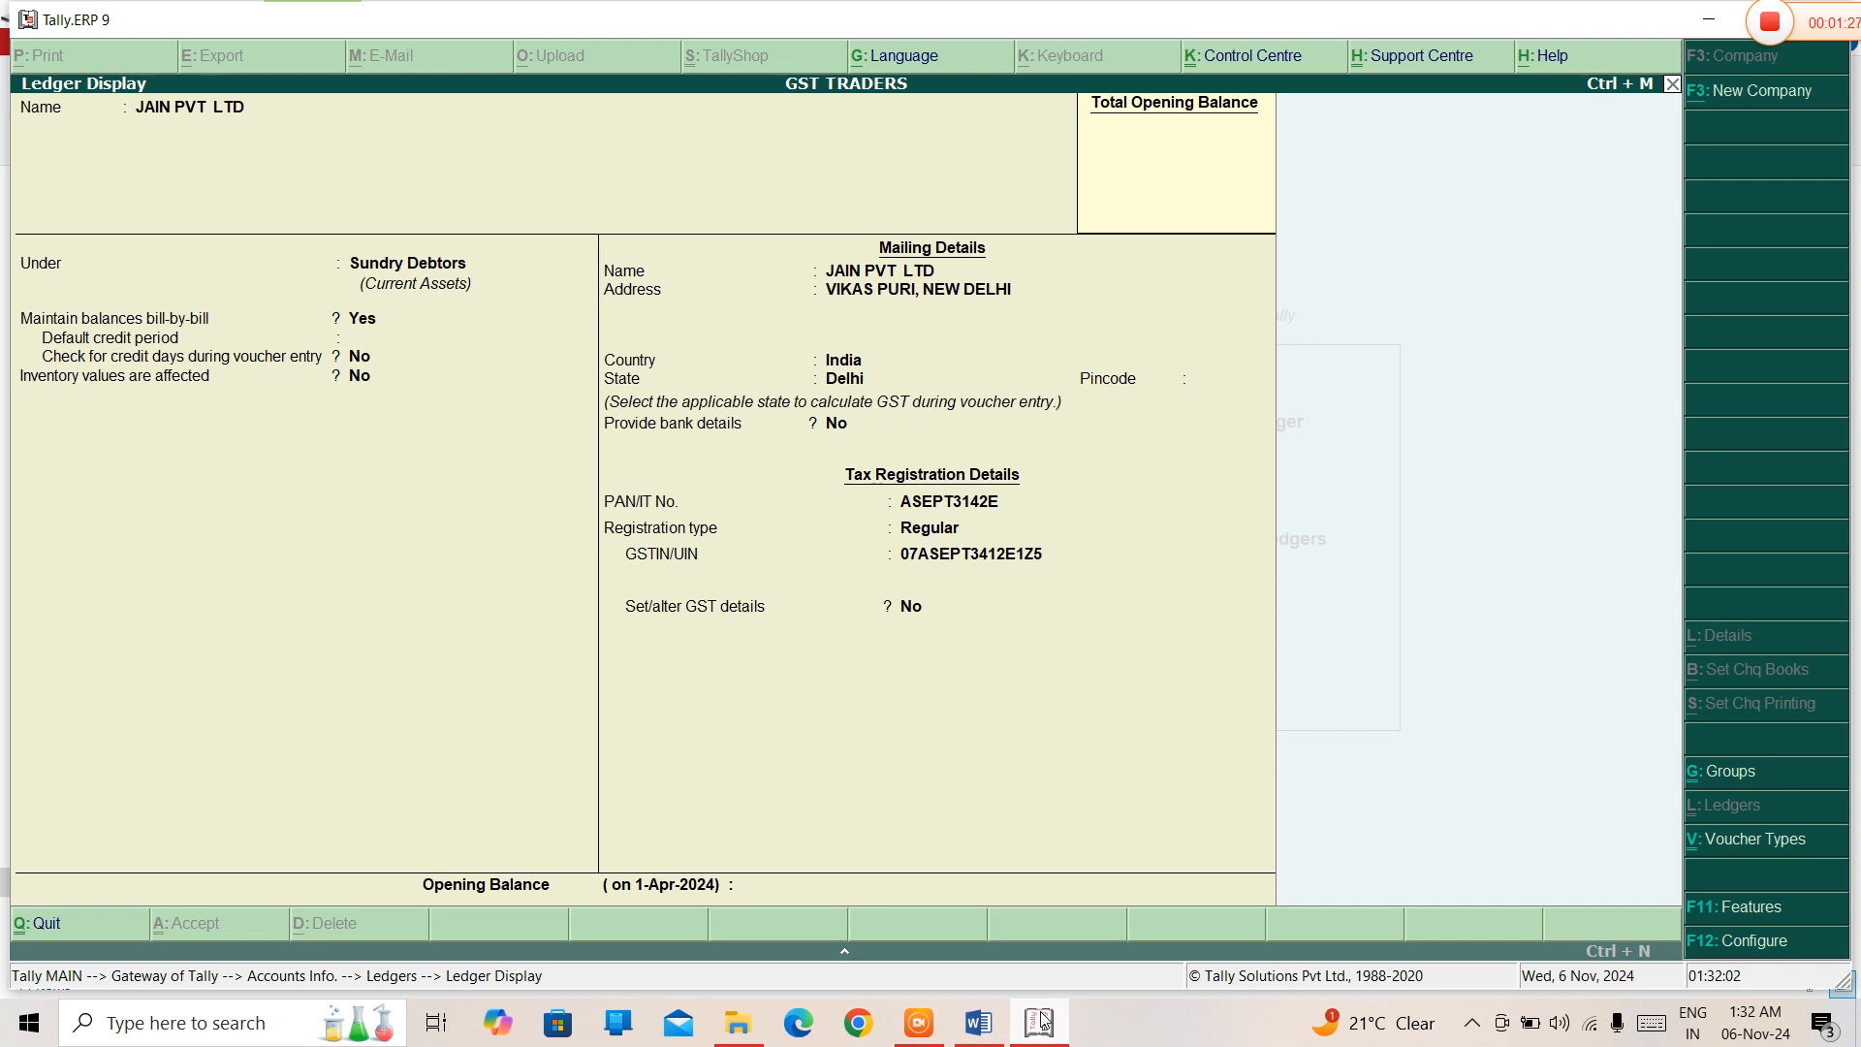
key(Escape)
- Display the STATE TAX @ 9% ledger to review its tax settings, and leave the ledger display list
key(Down)
key(Down)
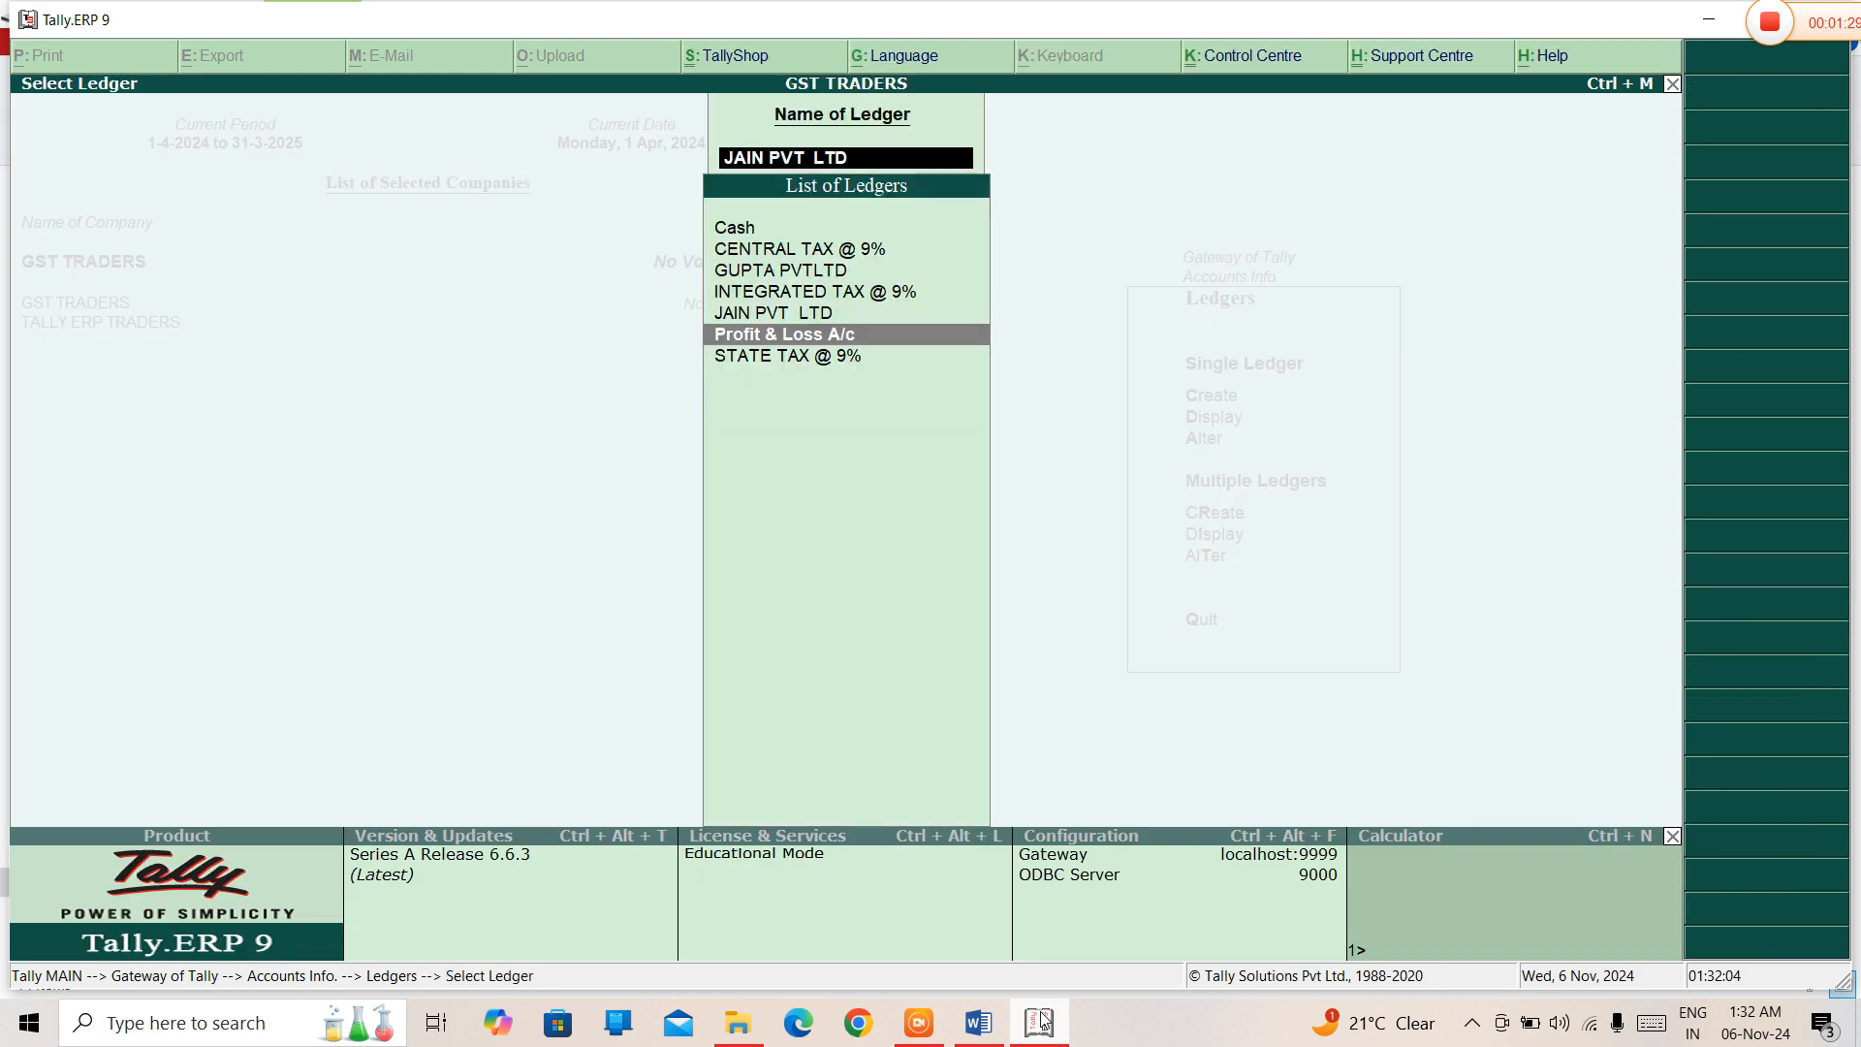
key(Return)
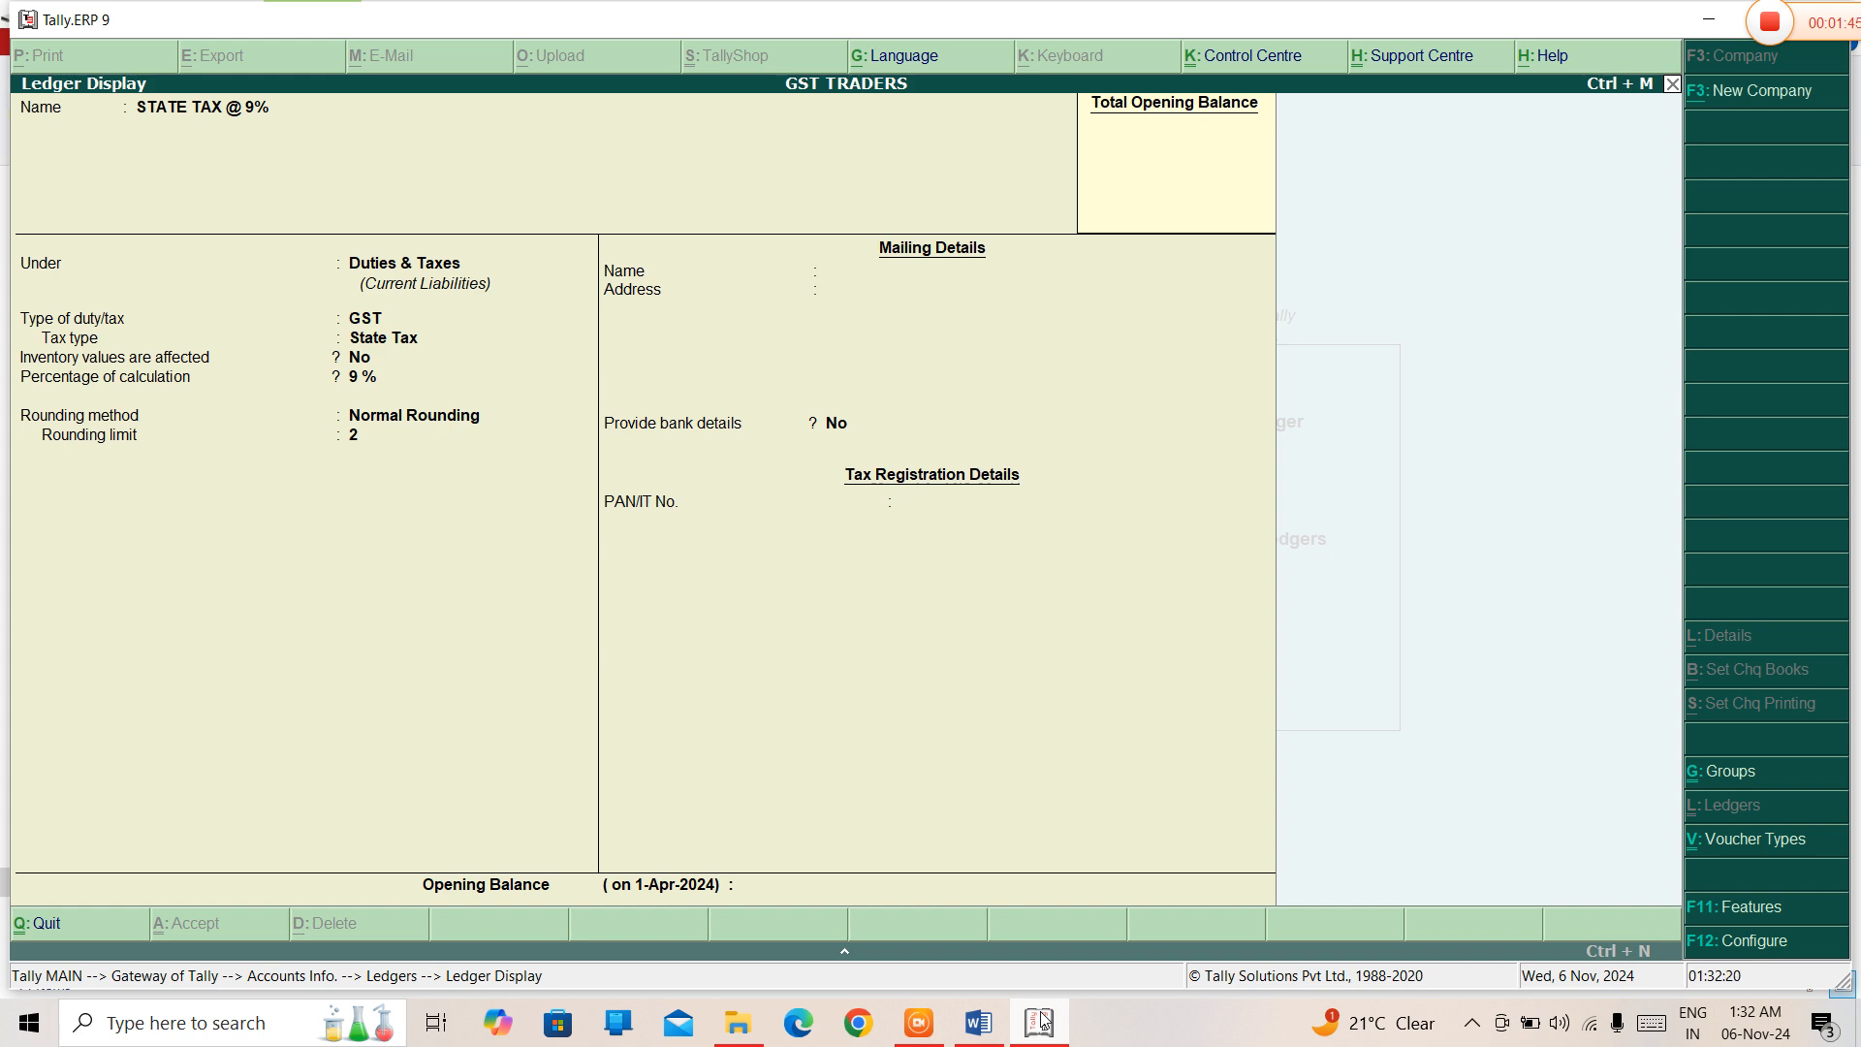
key(Escape)
key(BackSpace)
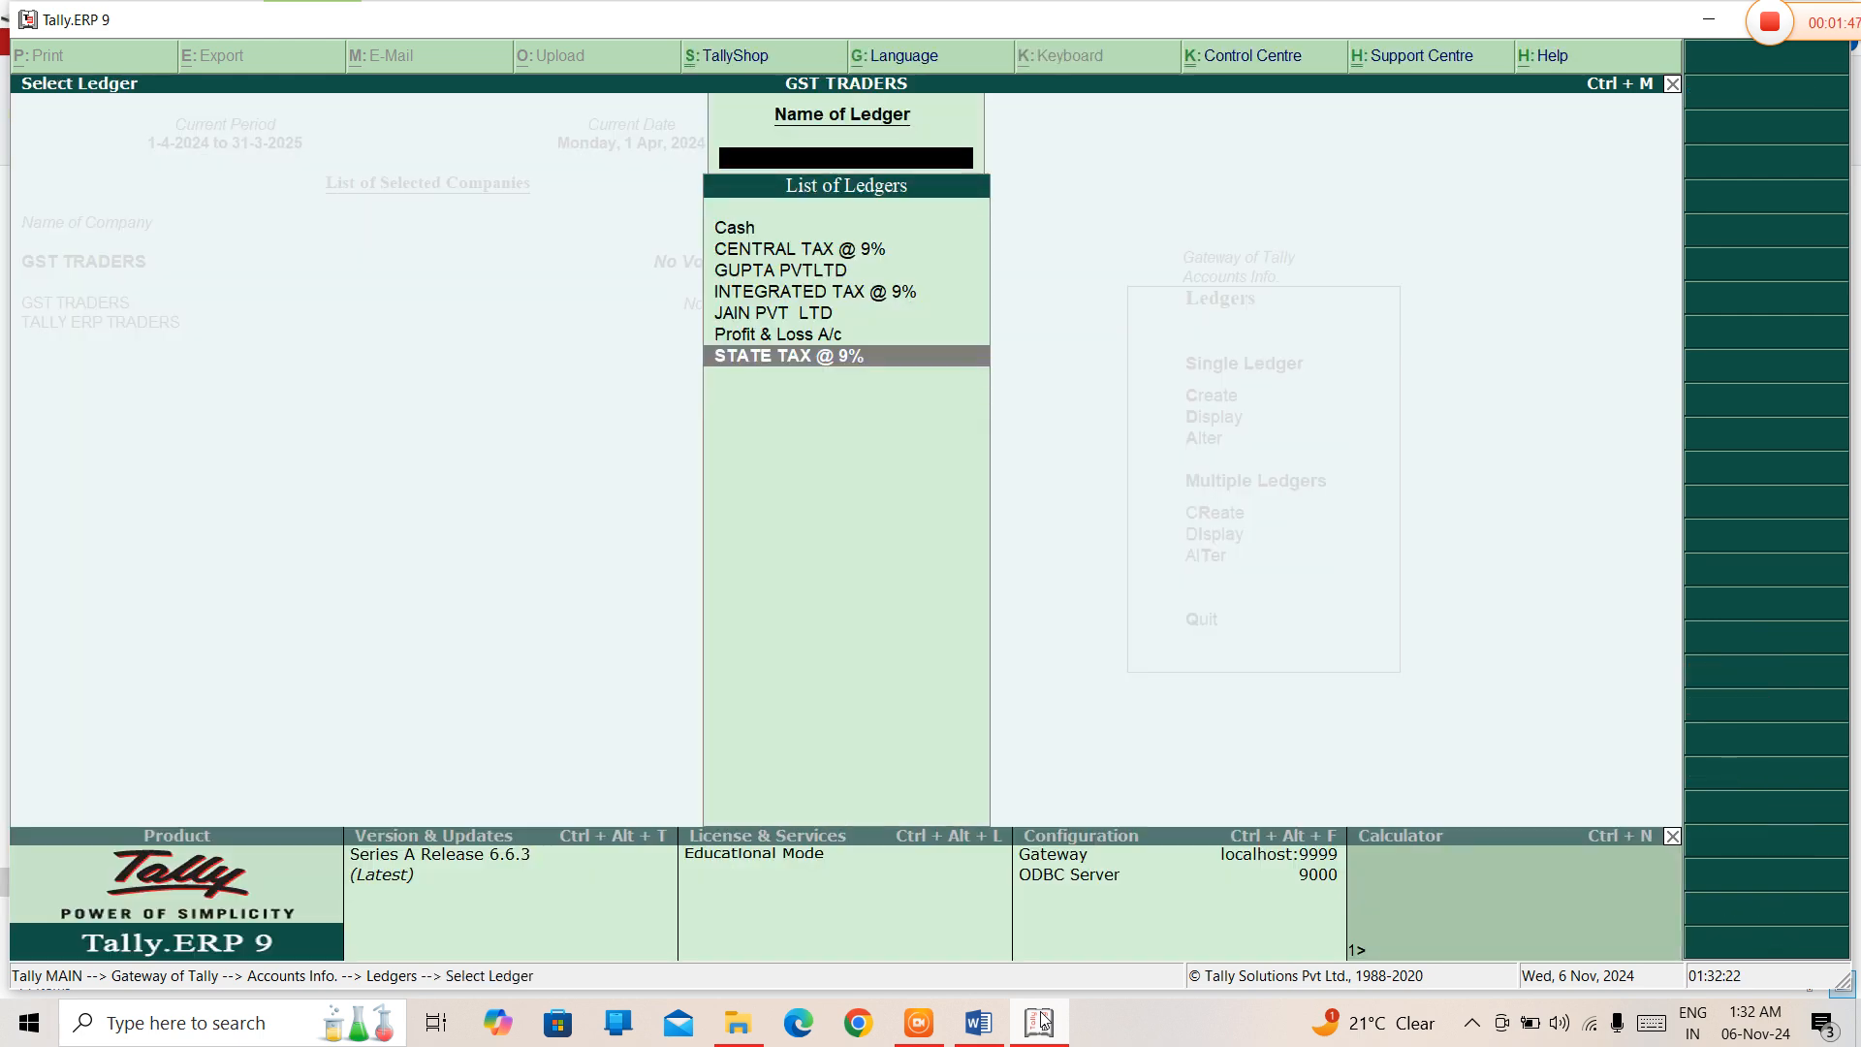
key(Escape)
key(Down)
key(Return)
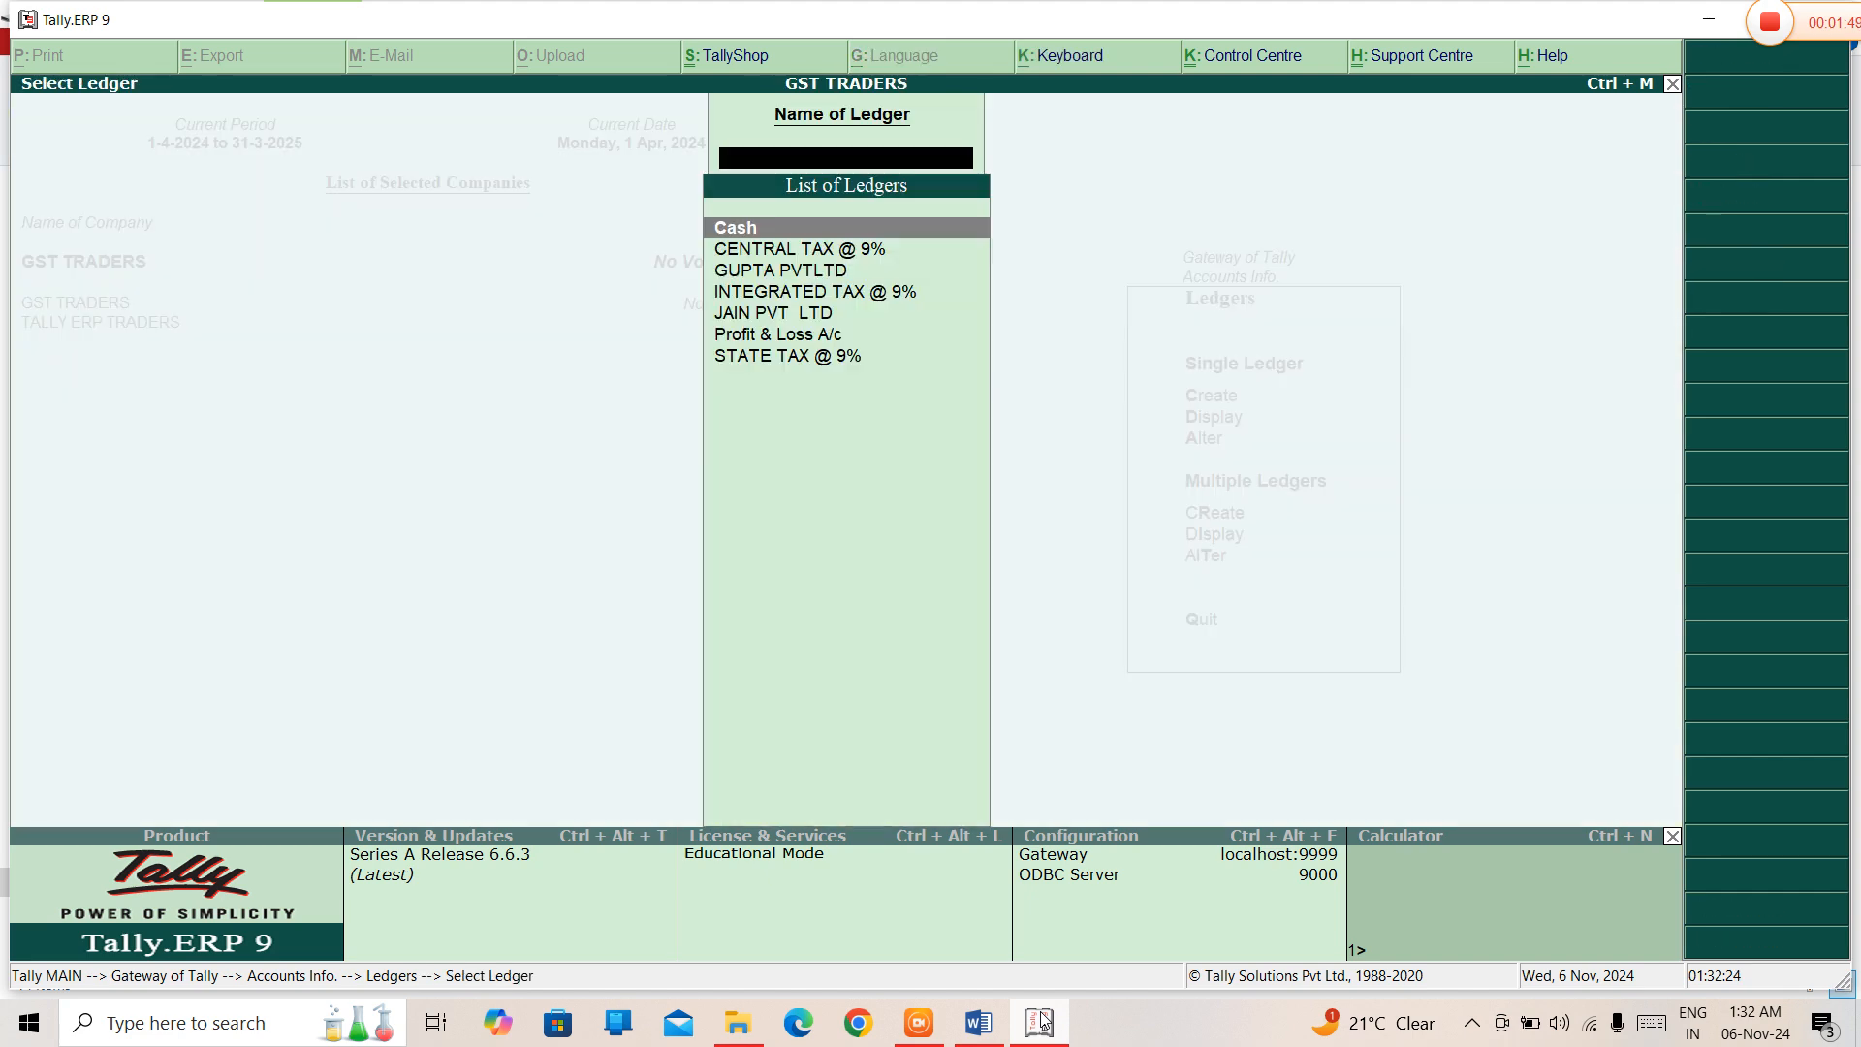
key(Escape)
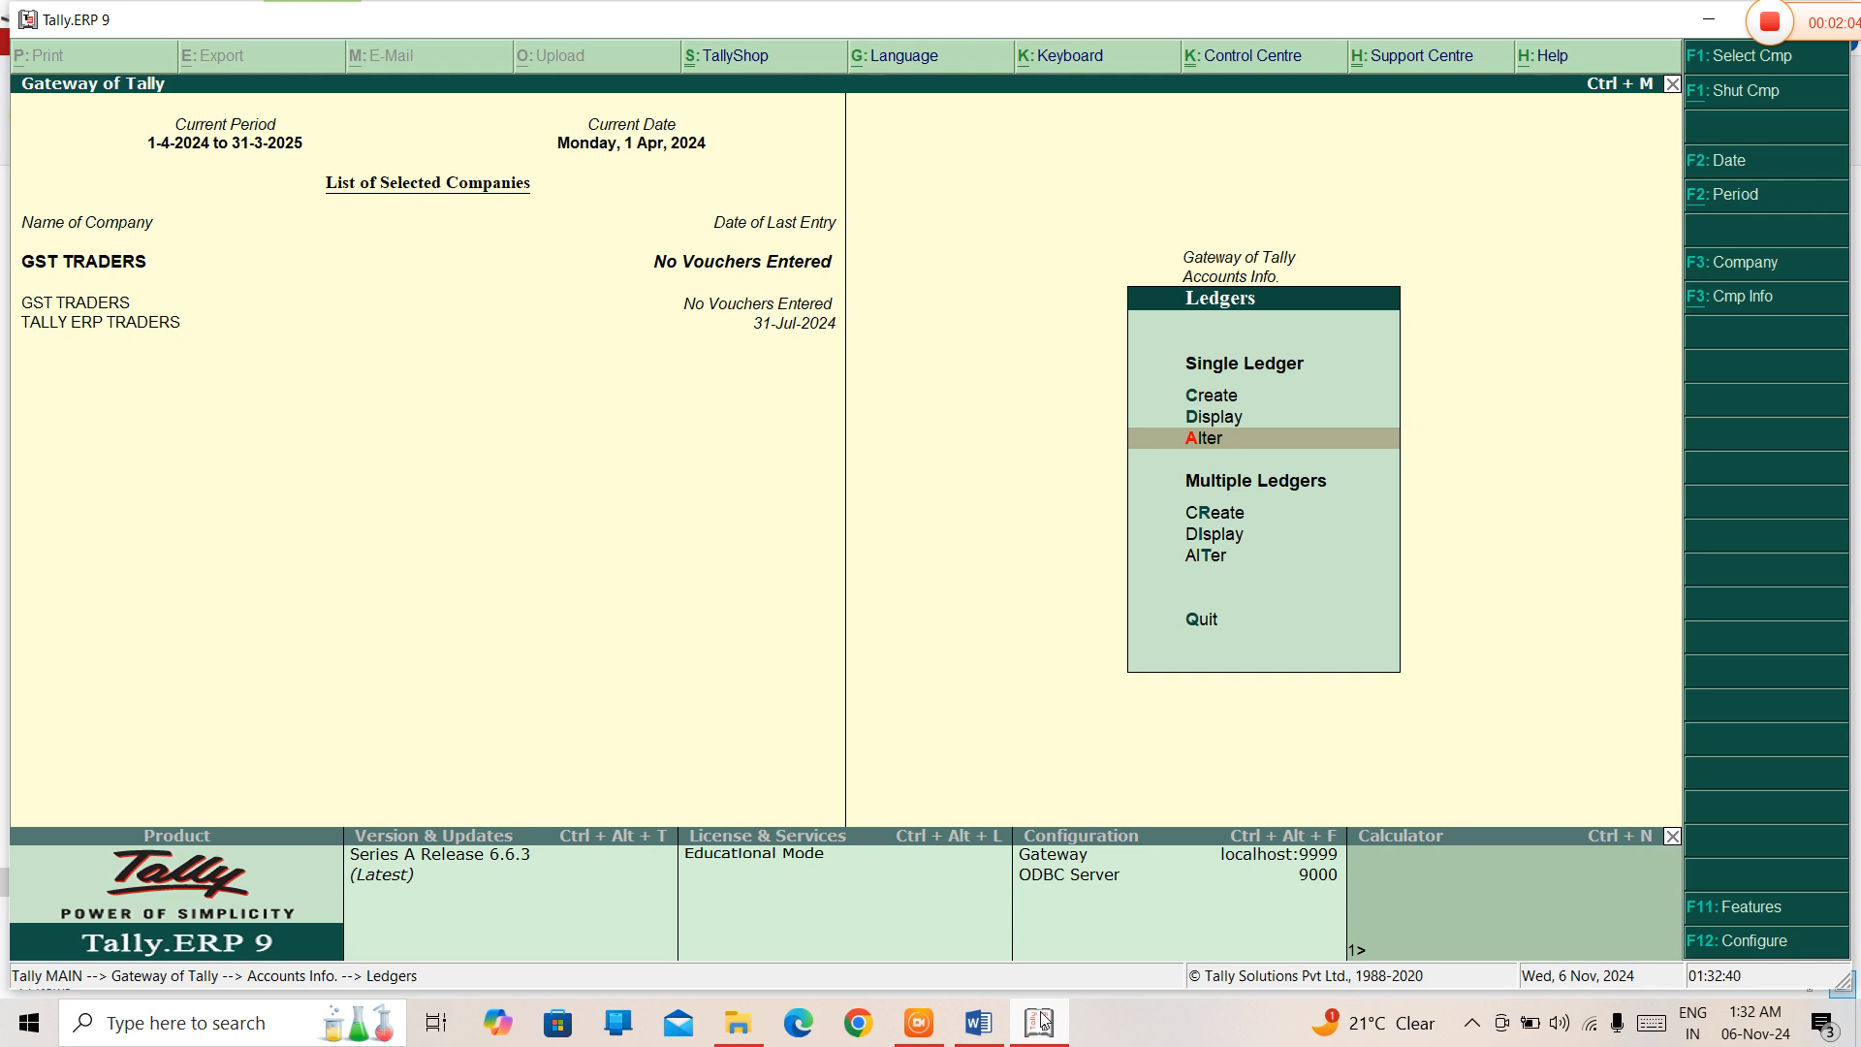
- Open the company GST details of GST TRADERS from the Statutory & Taxation features by setting Set/alter GST details to Yes
key(Escape)
key(Escape)
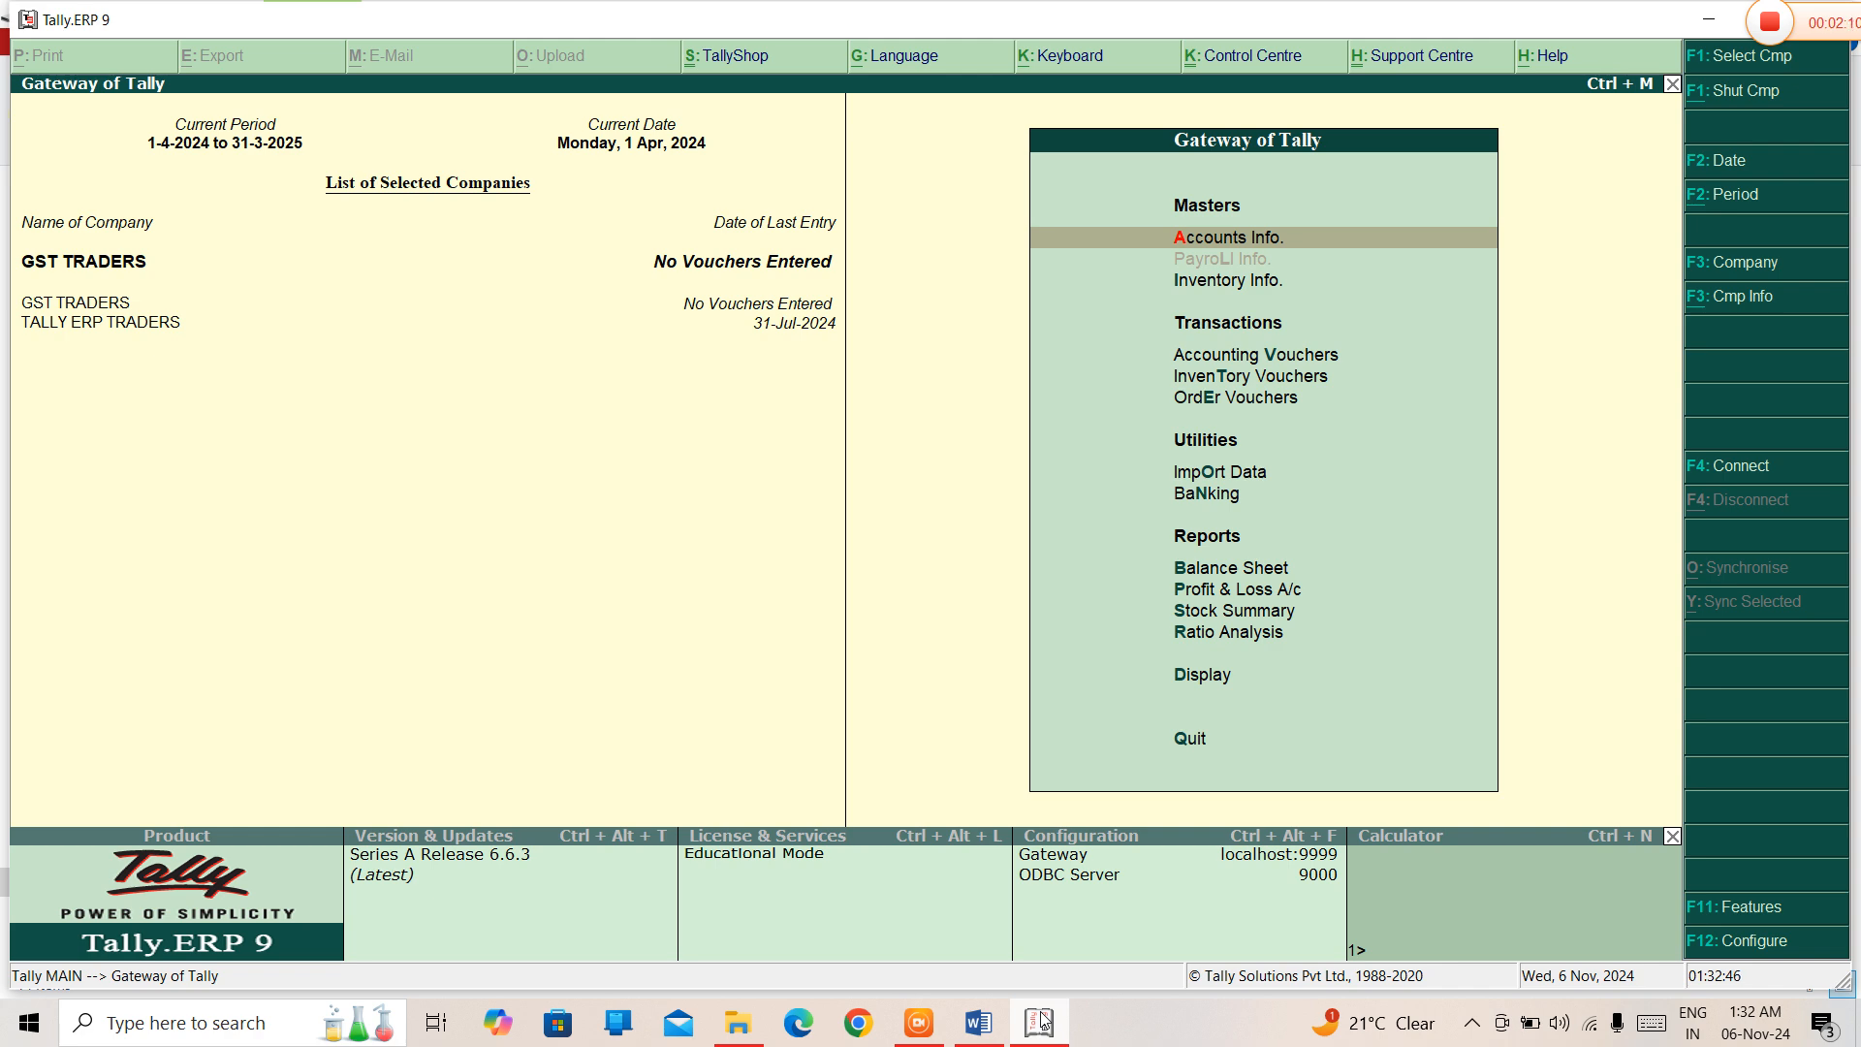
key(F11)
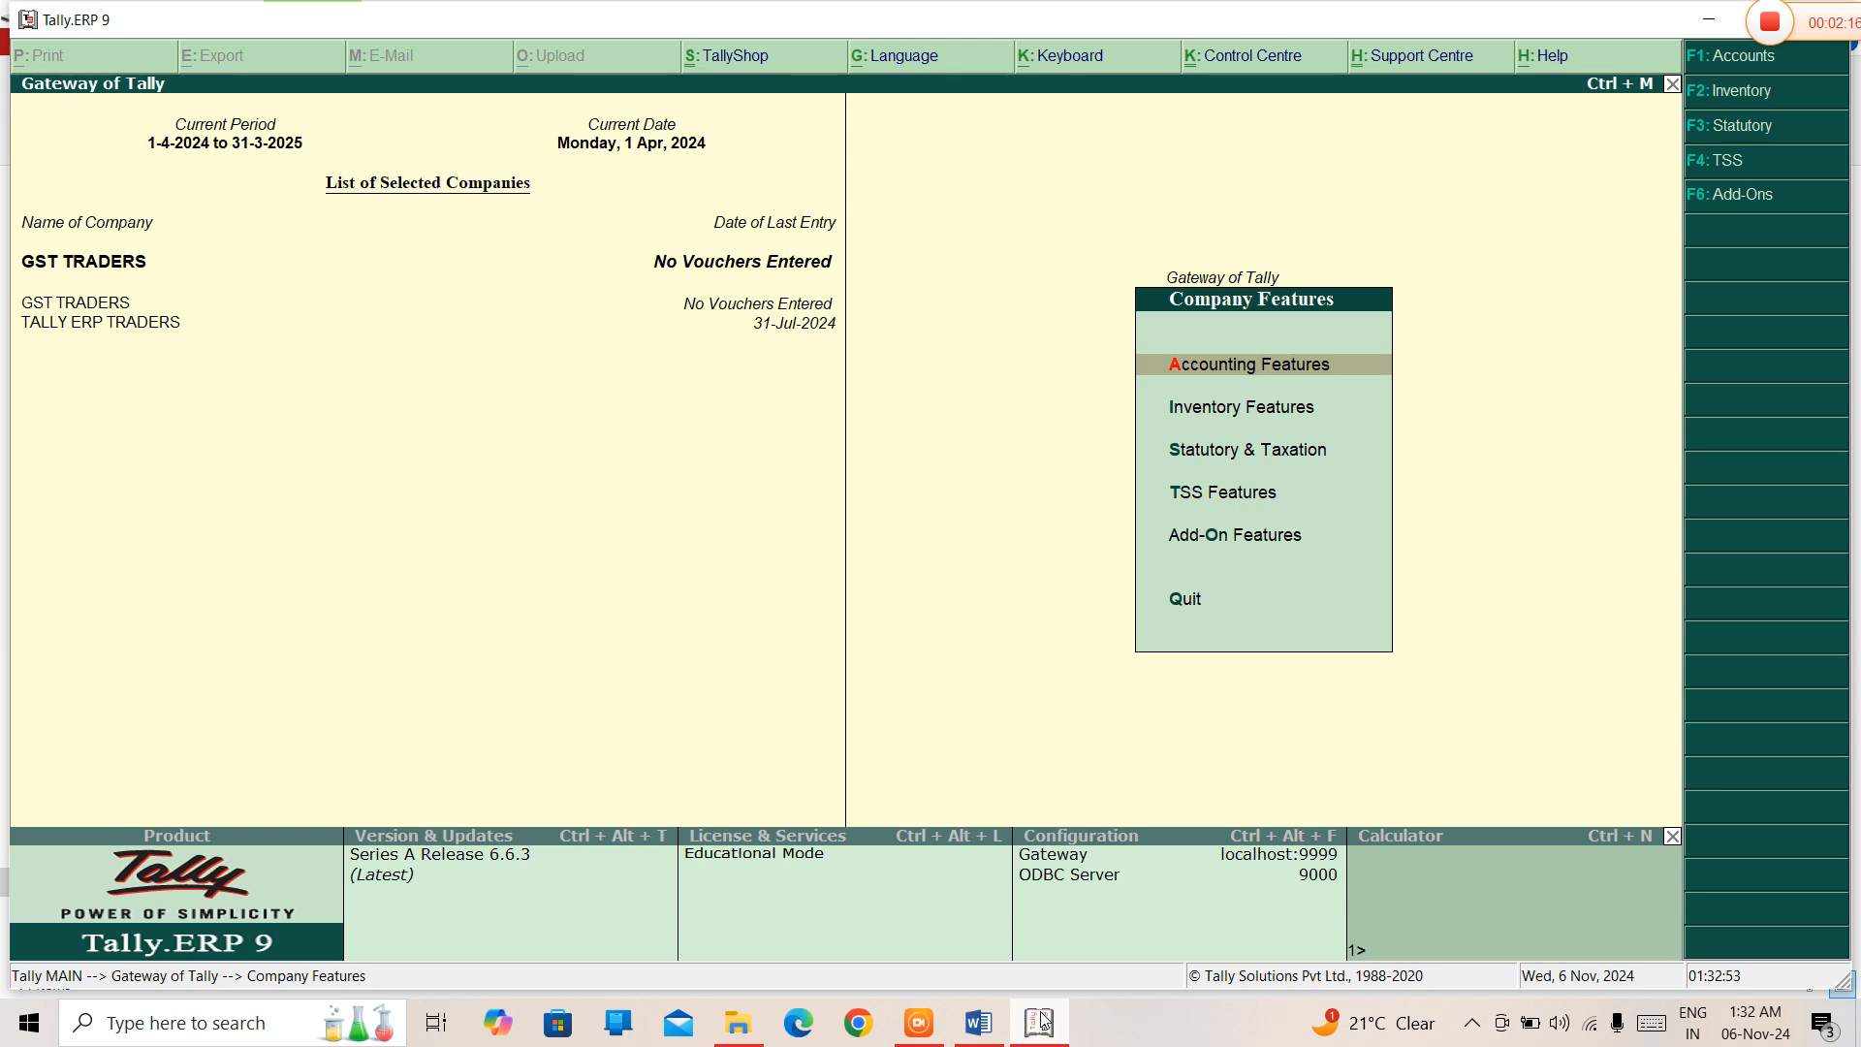
key(Down)
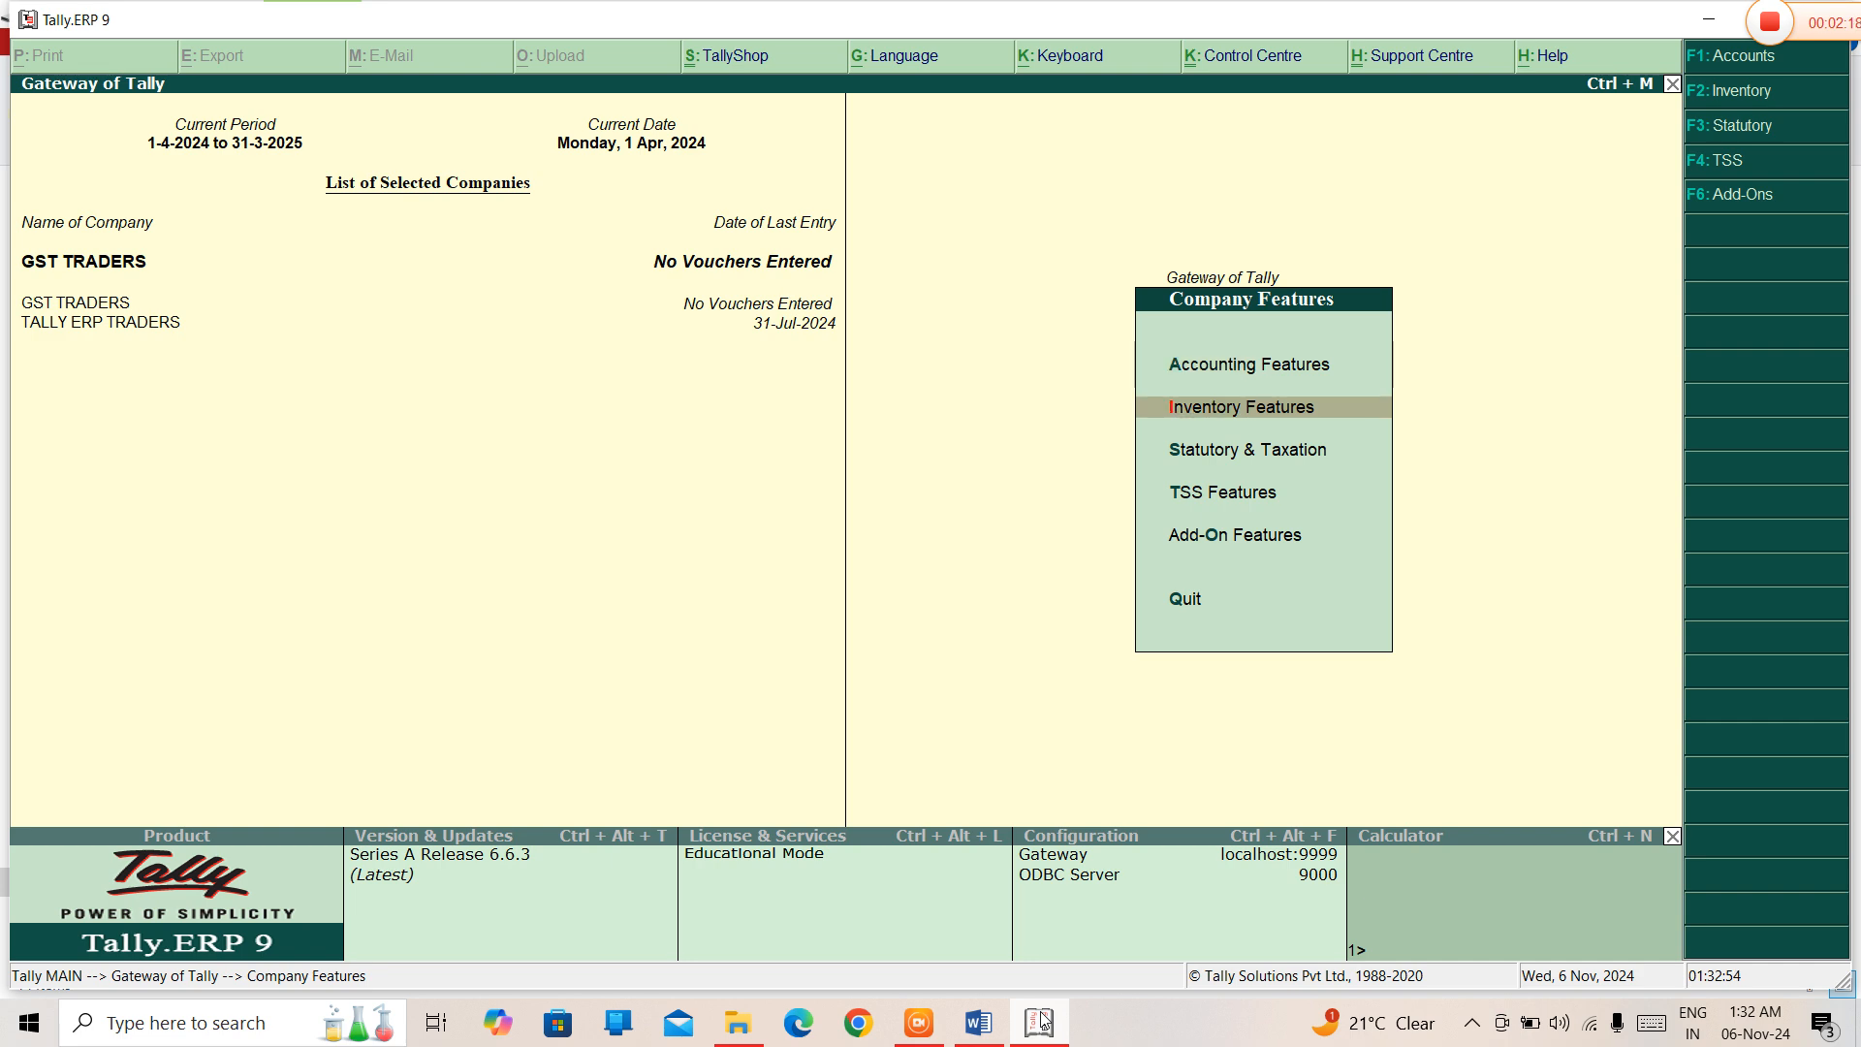
key(Down)
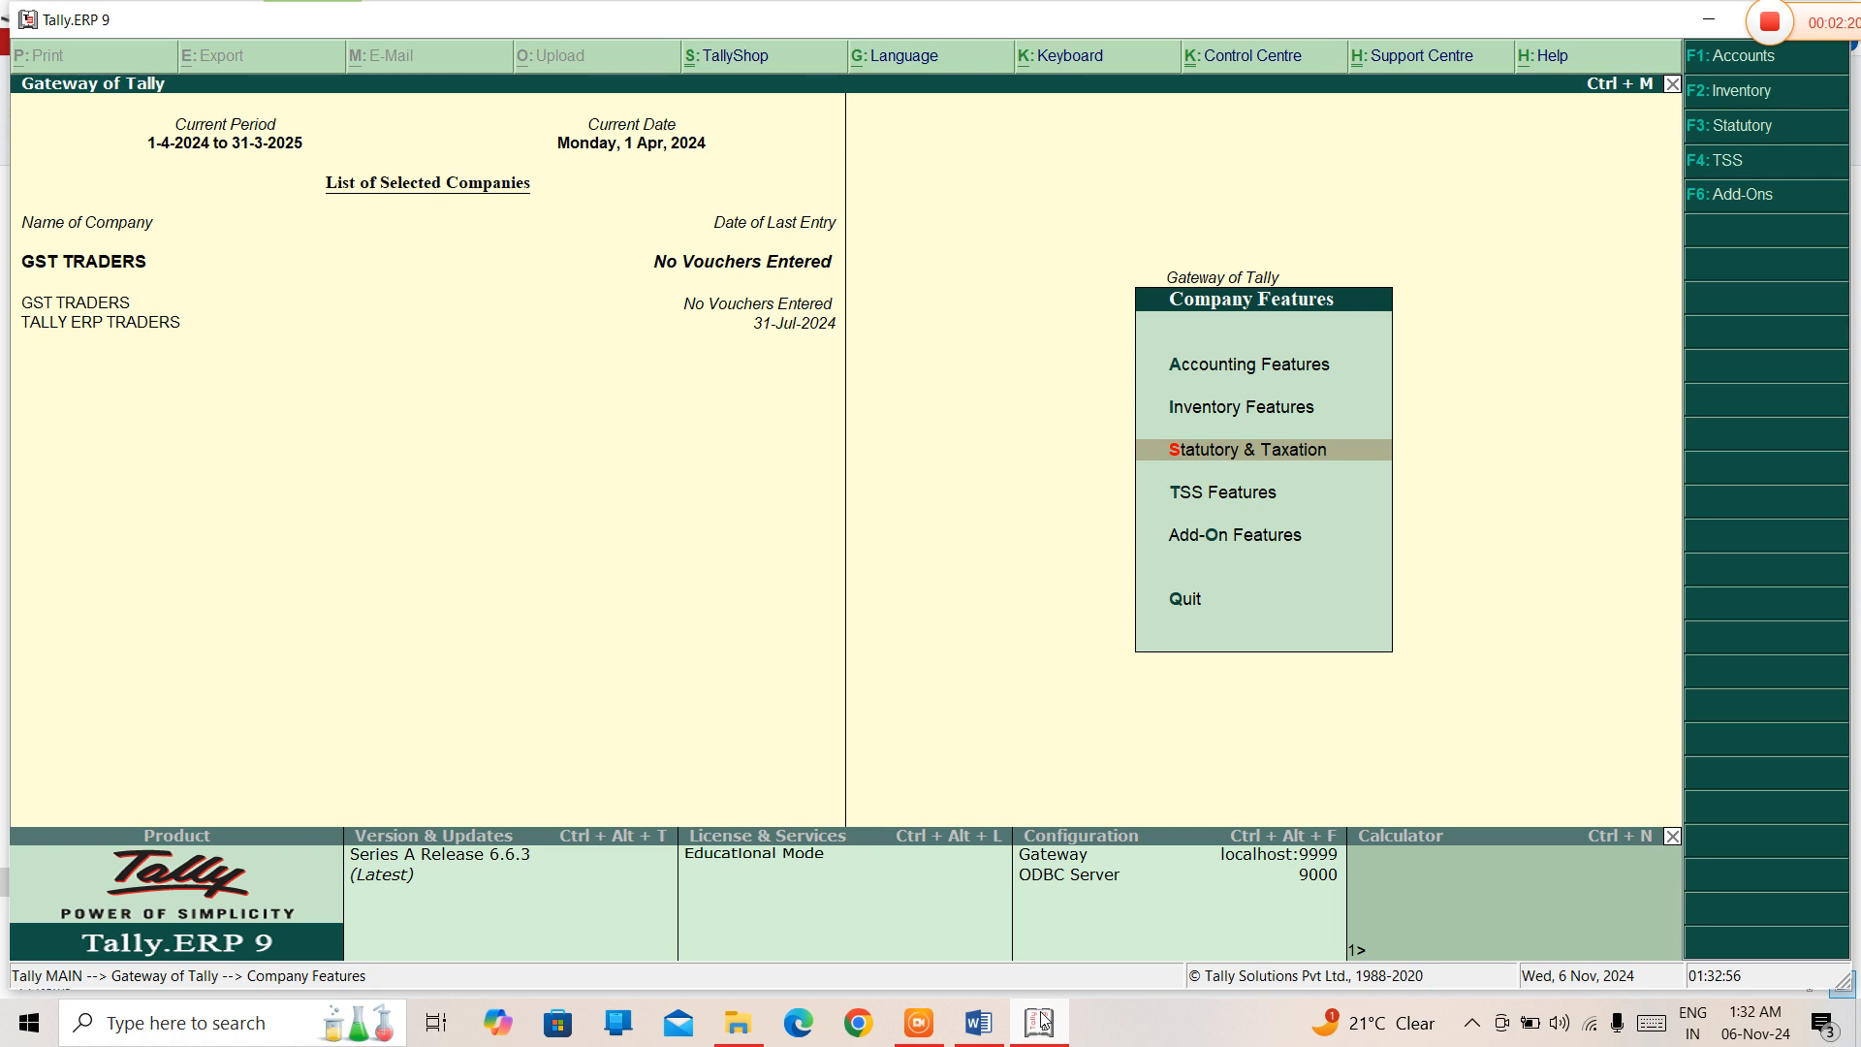
key(Return)
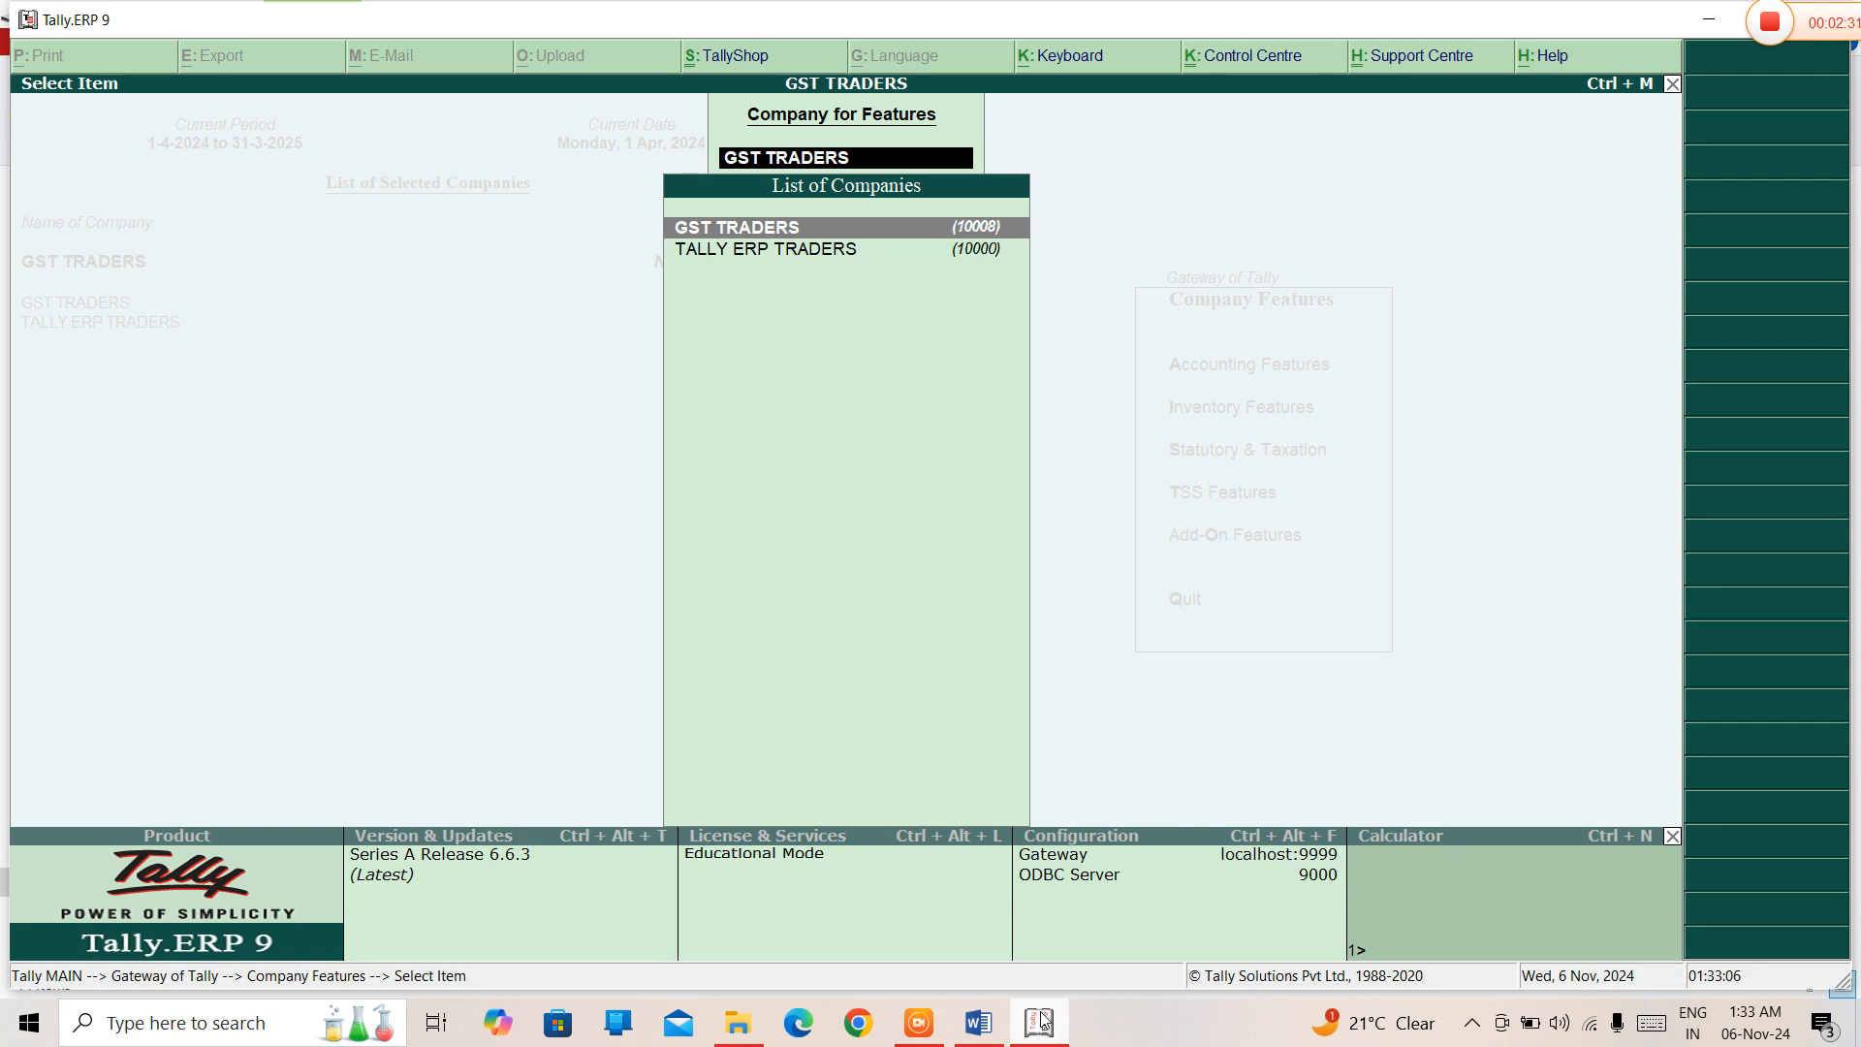
key(Return)
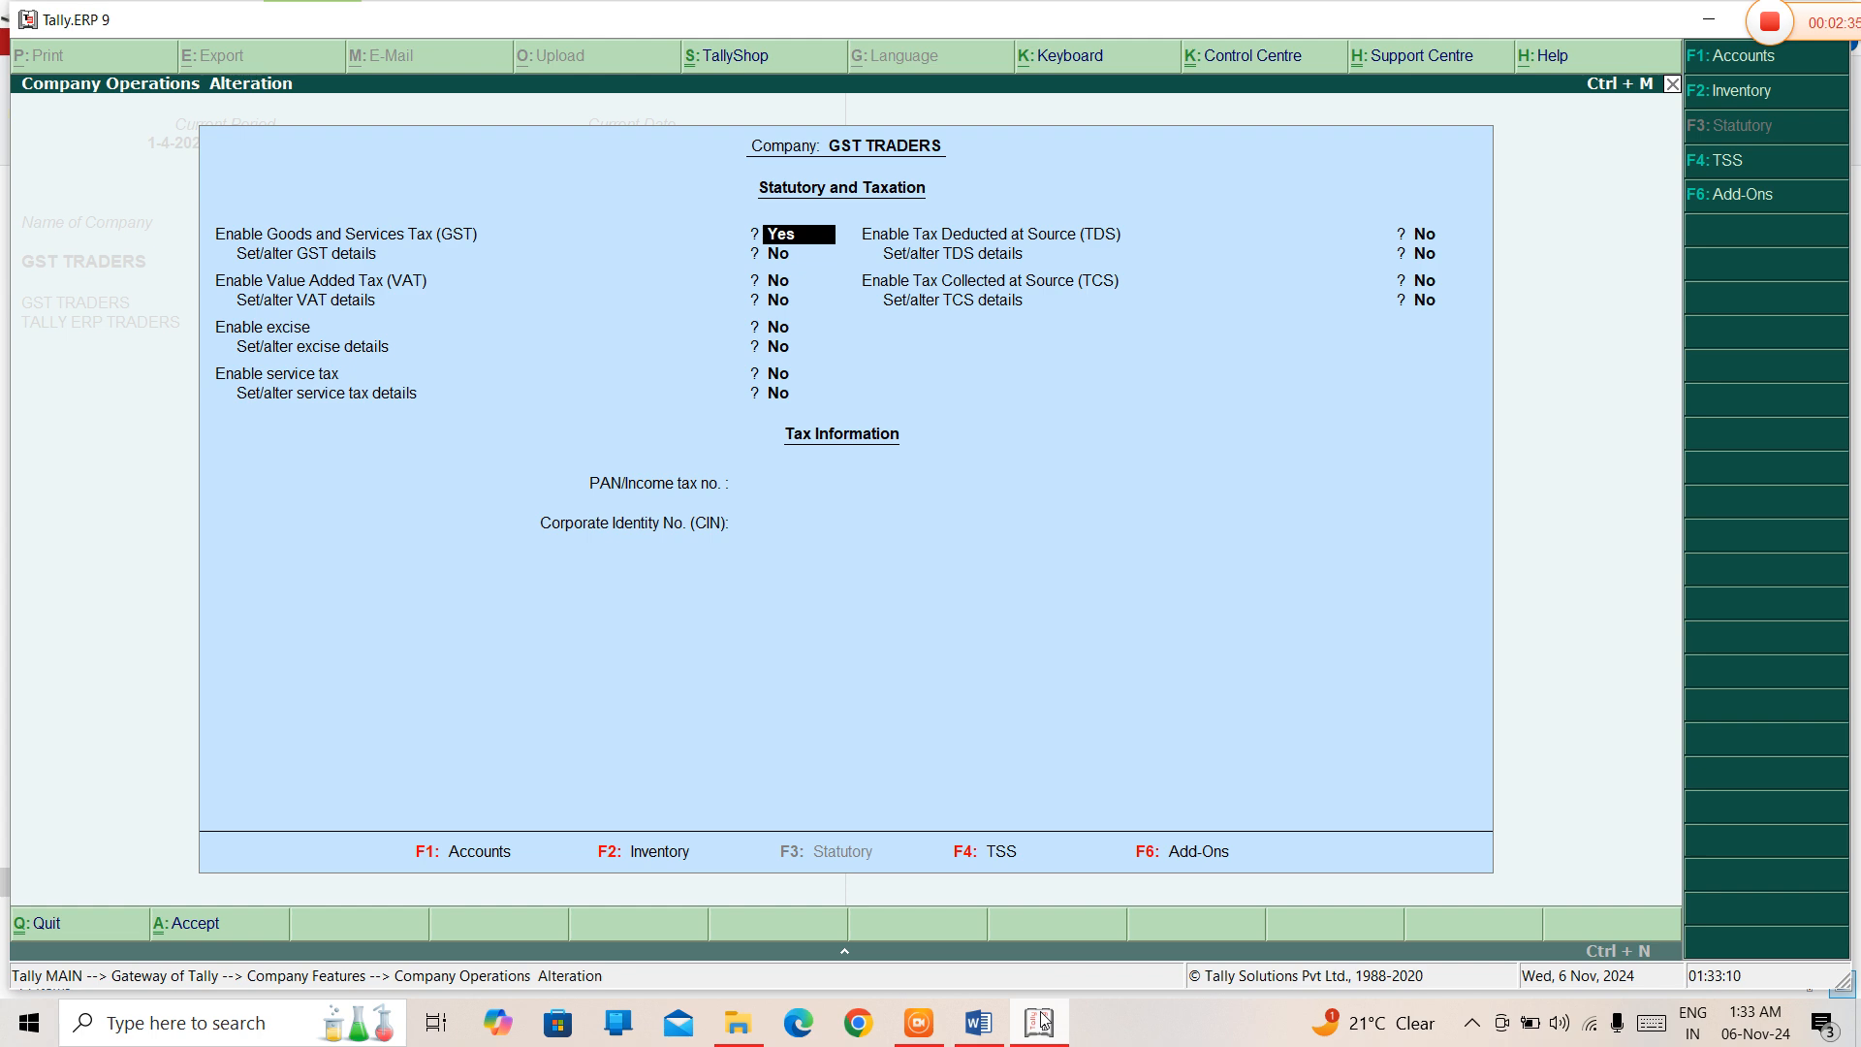
key(Return)
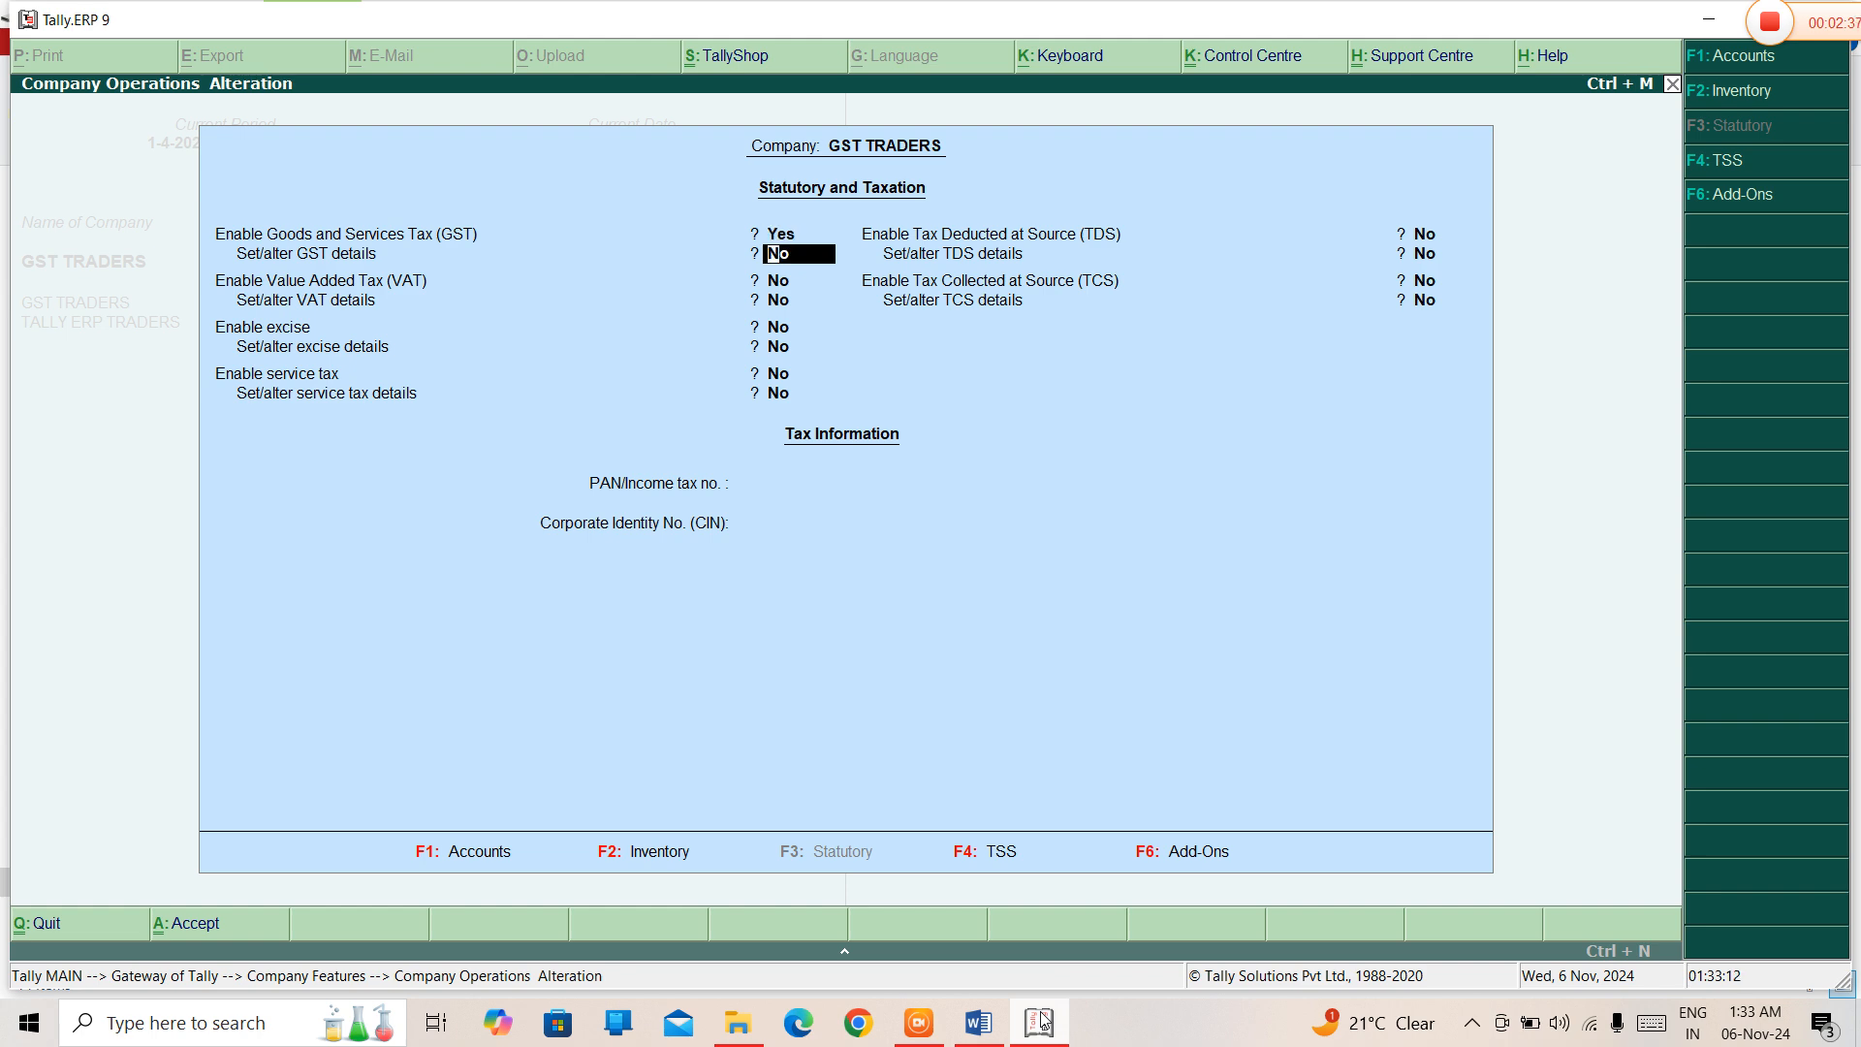
text(y)
key(Return)
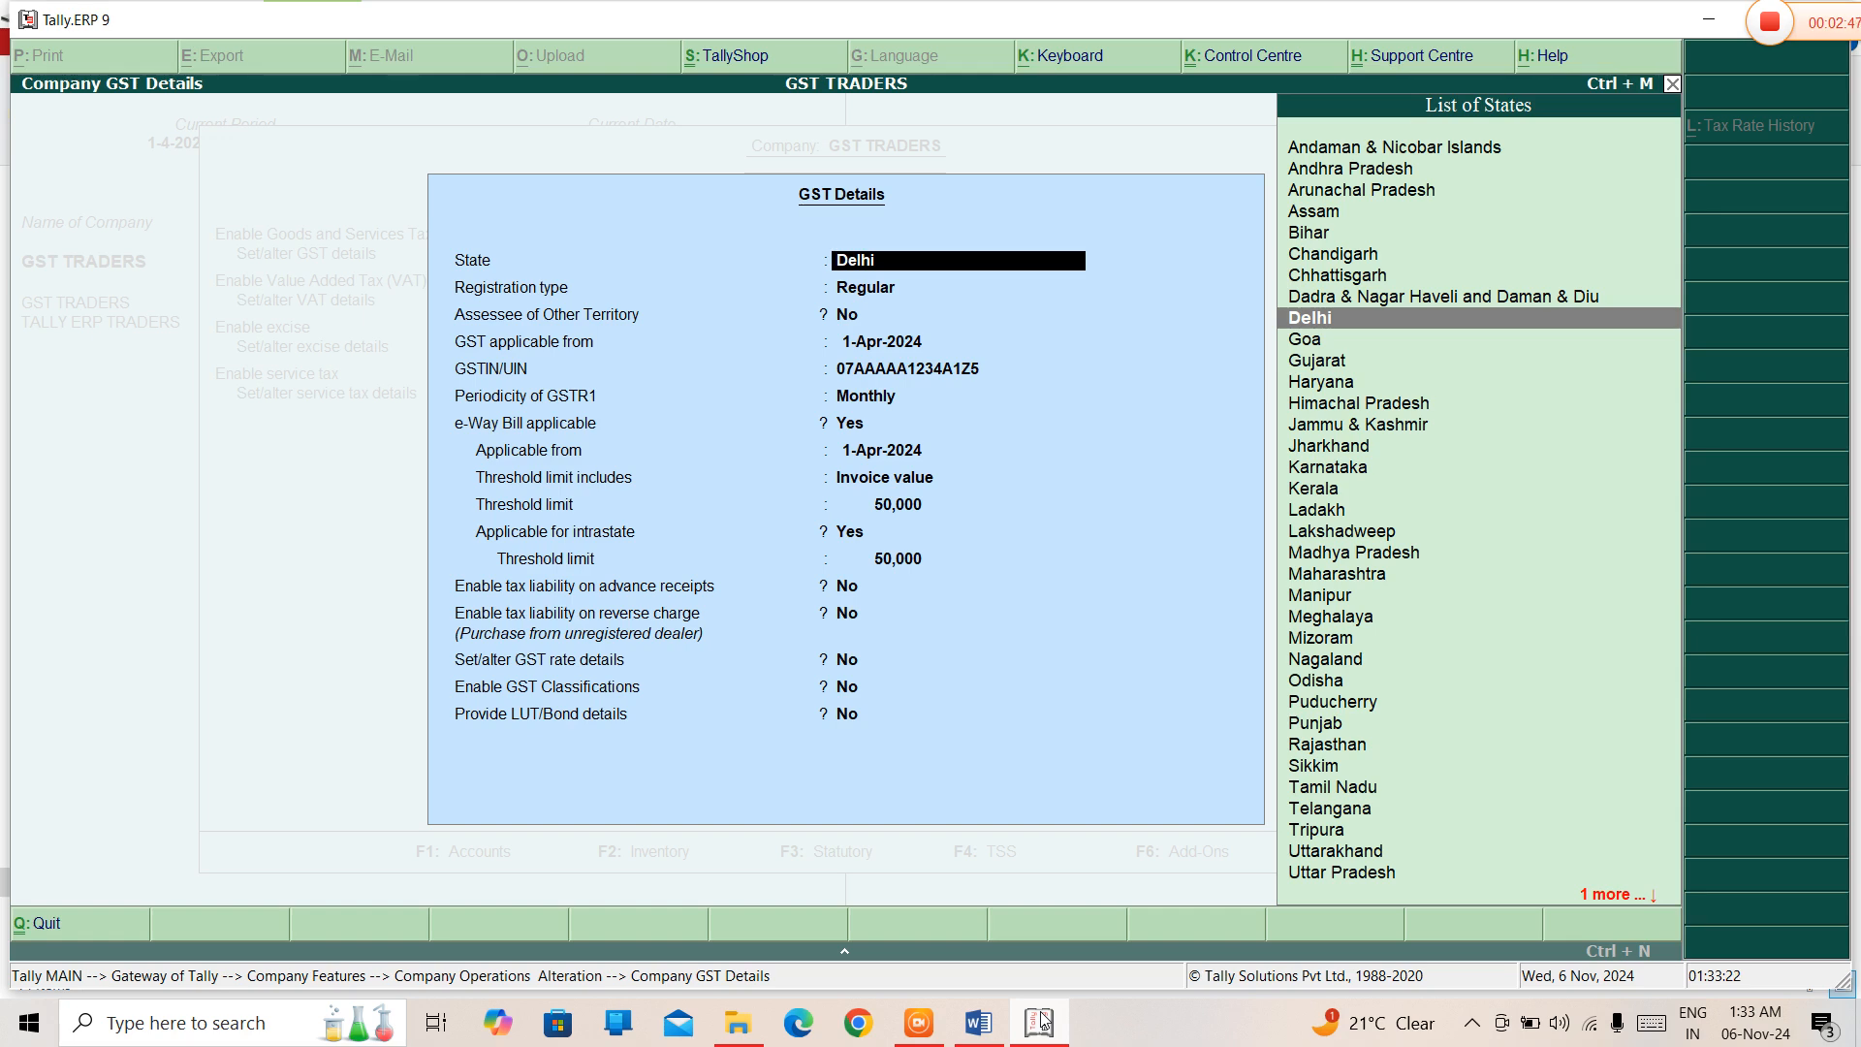
- Go through the GST details of GST TRADERS, accept them with the existing values and return to the Gateway of Tally
key(Return)
key(Return)
key(Return)
key(Return)
key(Return)
key(Return)
key(Return)
key(Return)
key(Return)
key(Return)
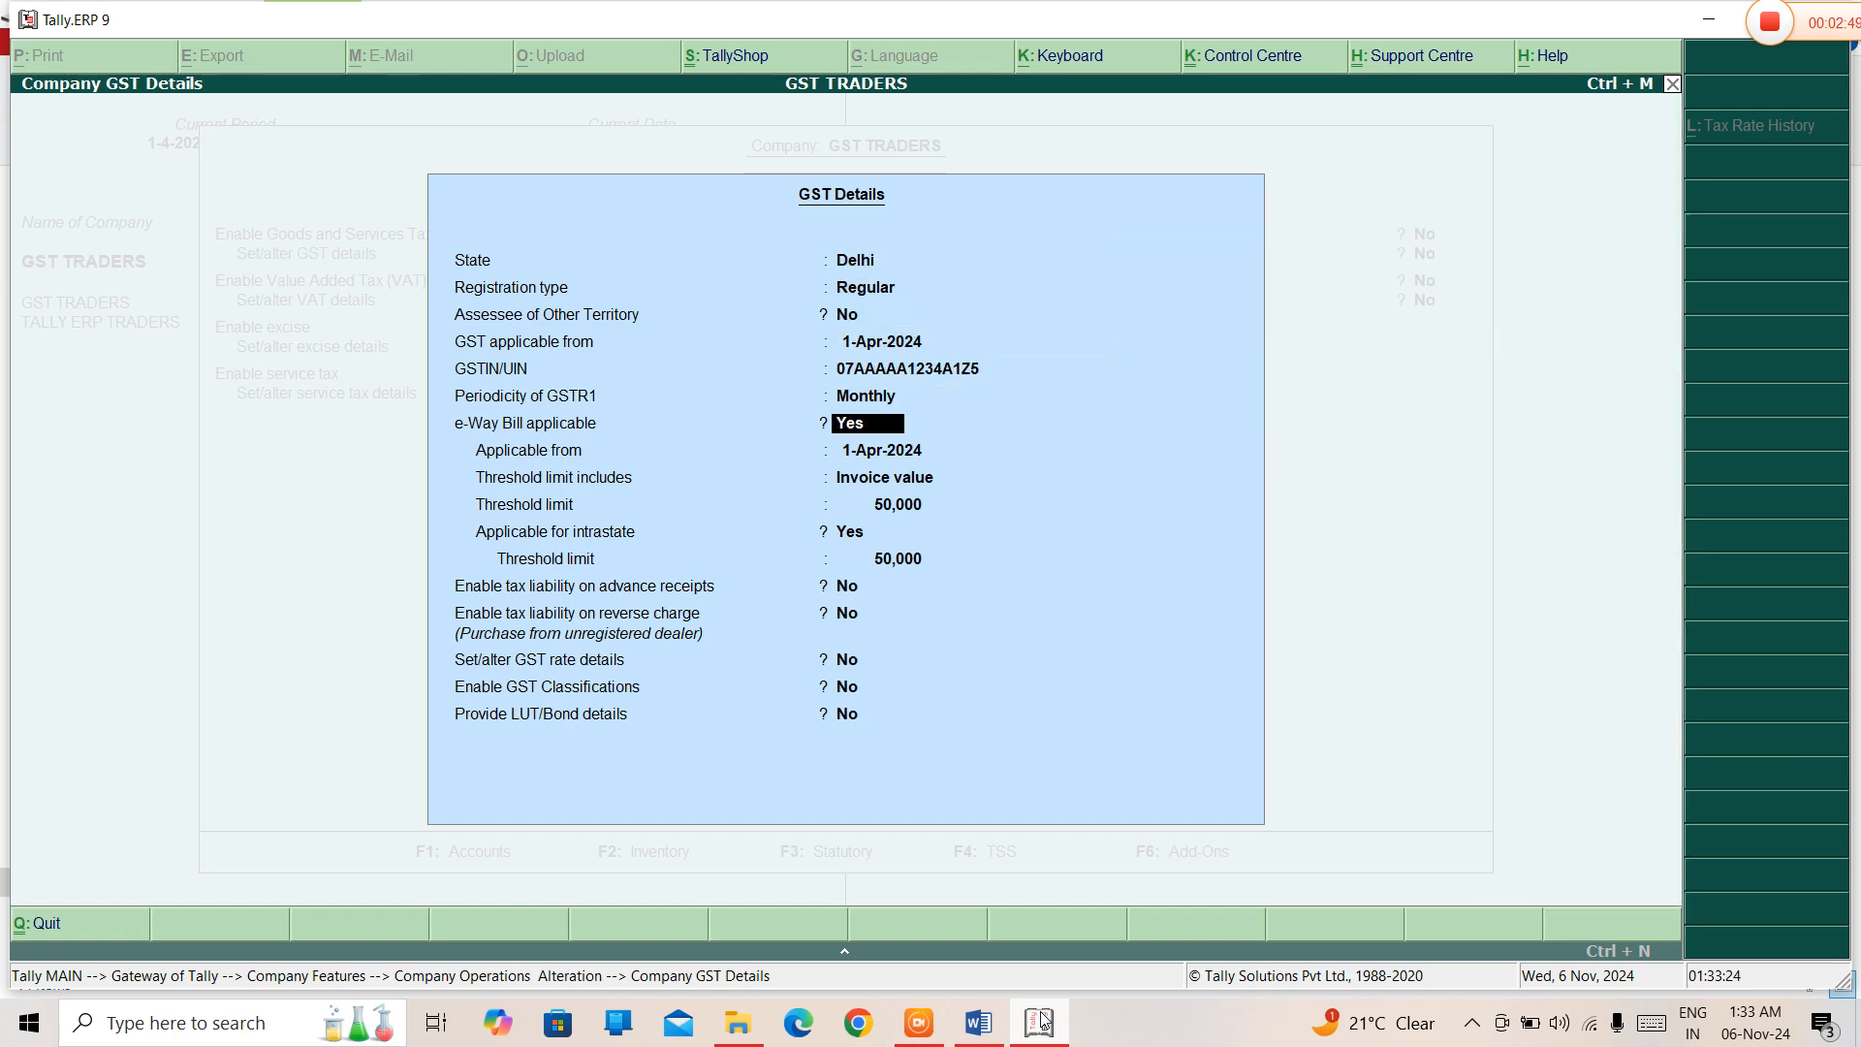
key(Return)
key(Return)
key(Return)
key(Return)
key(Return)
key(Return)
key(Return)
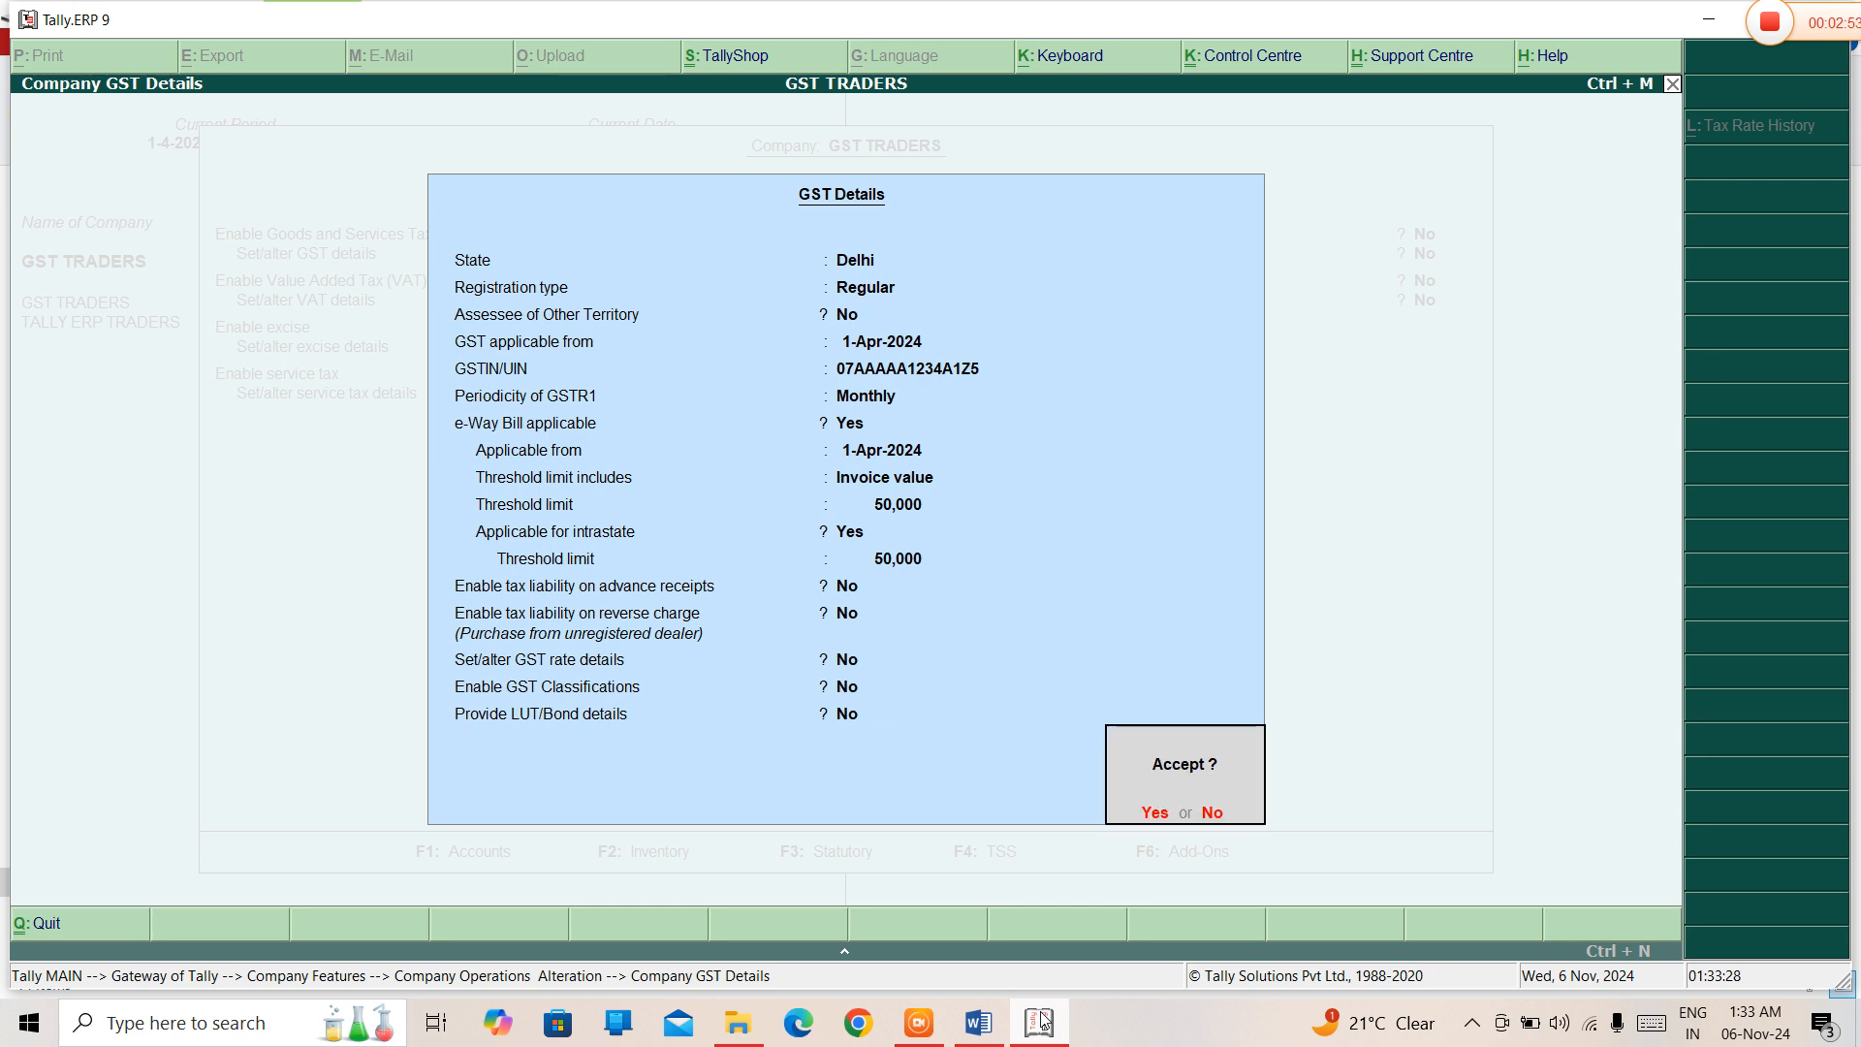
key(Return)
key(Escape)
key(Return)
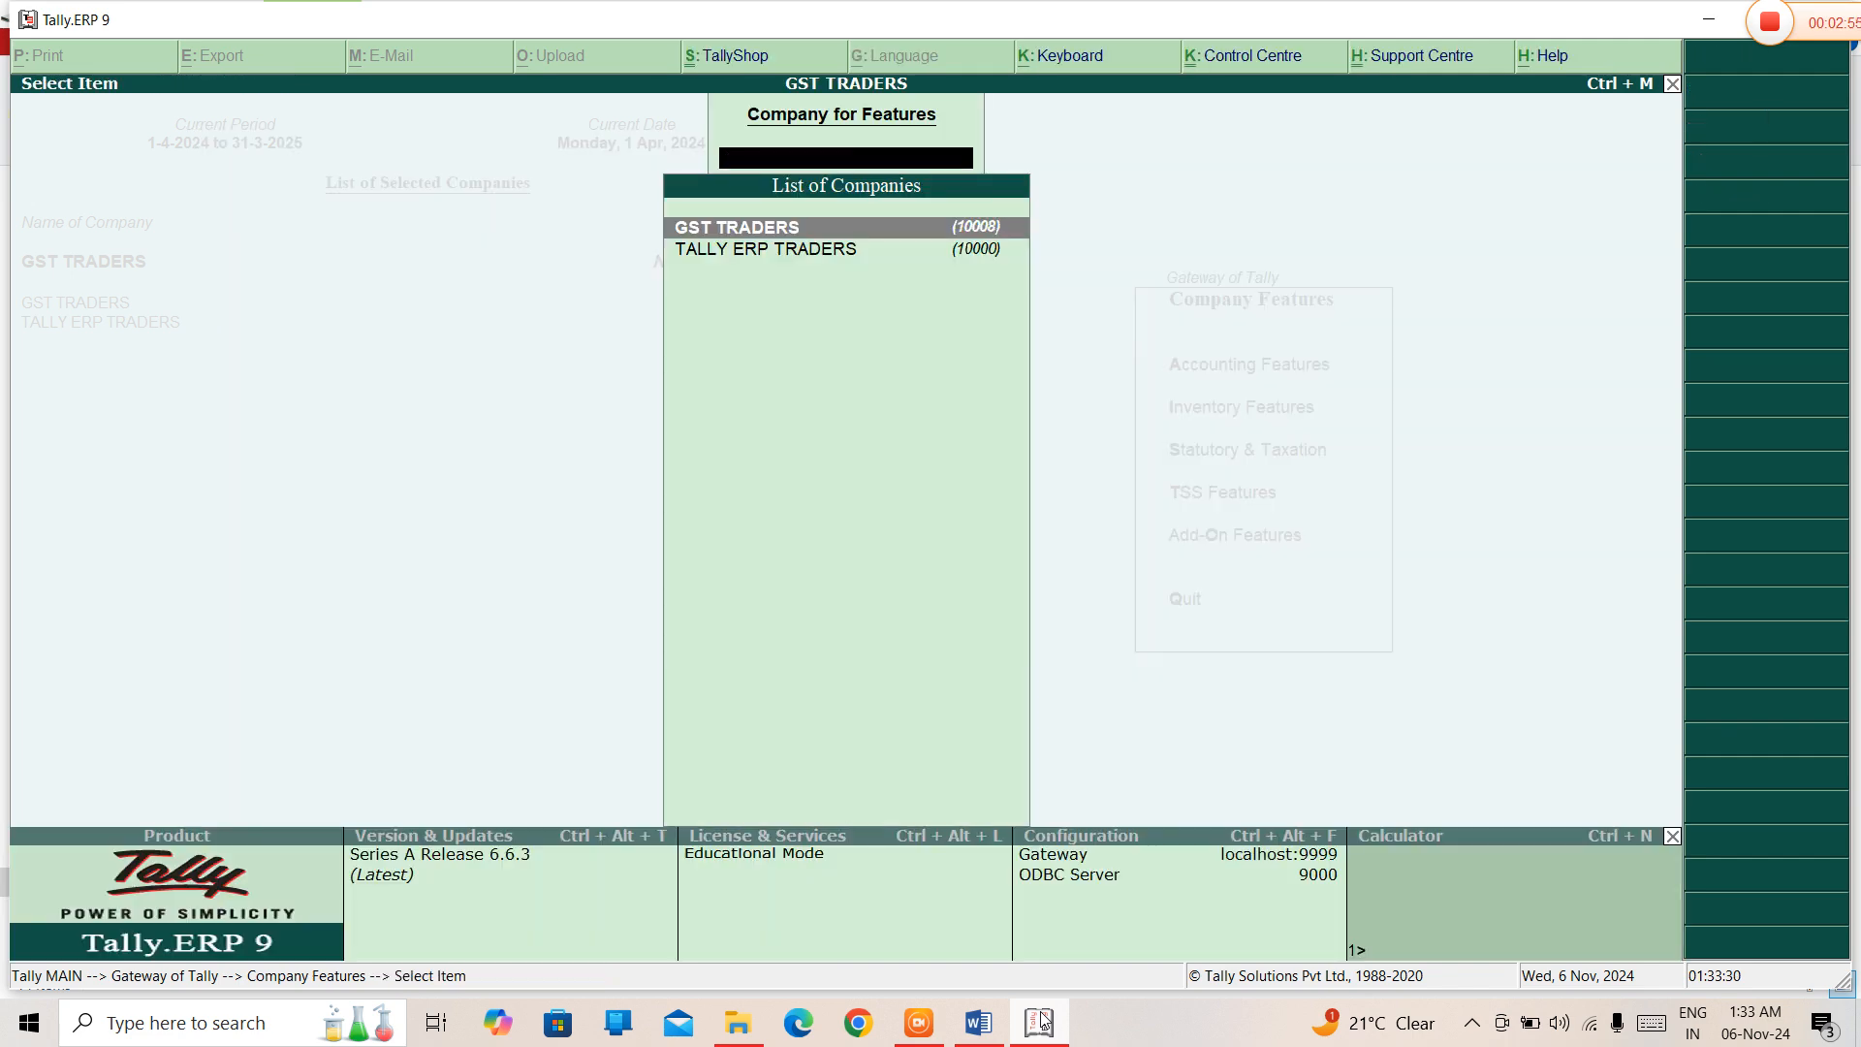
key(Escape)
key(Escape)
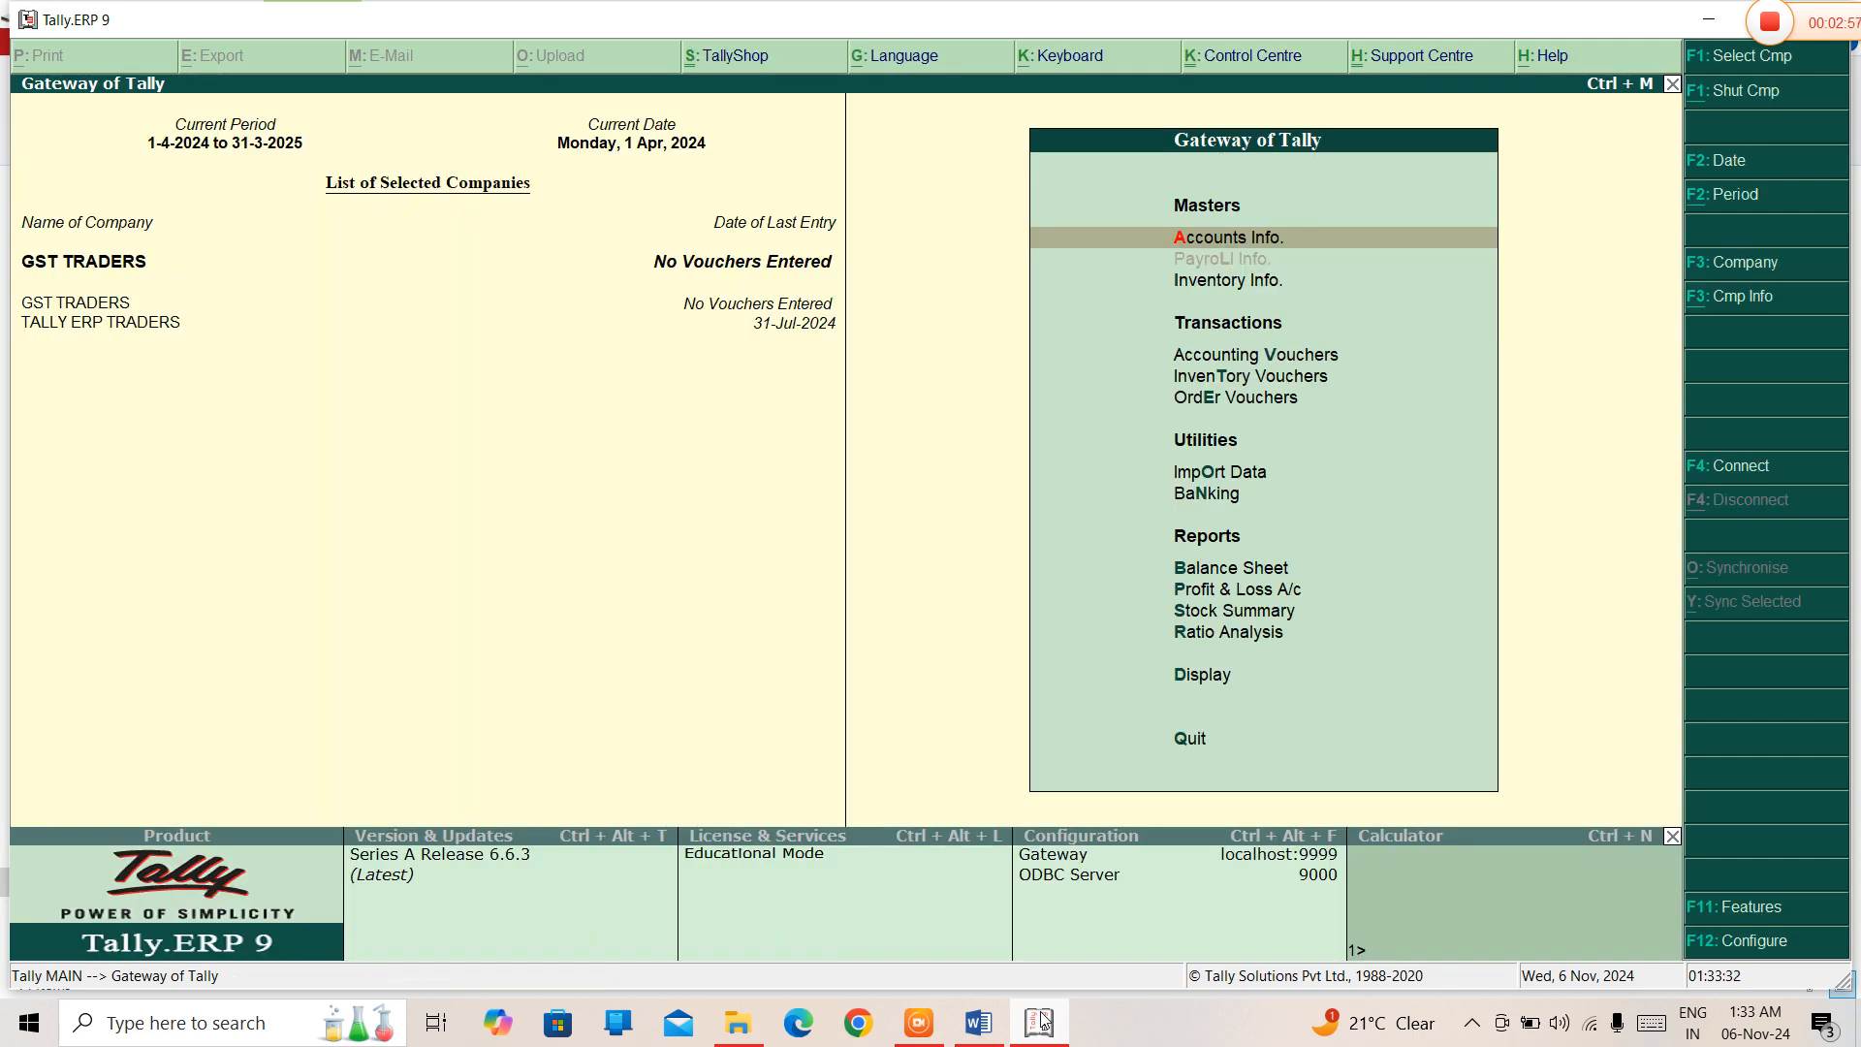
- Start creating a new single ledger in the accounts masters of GST TRADERS
key(Down)
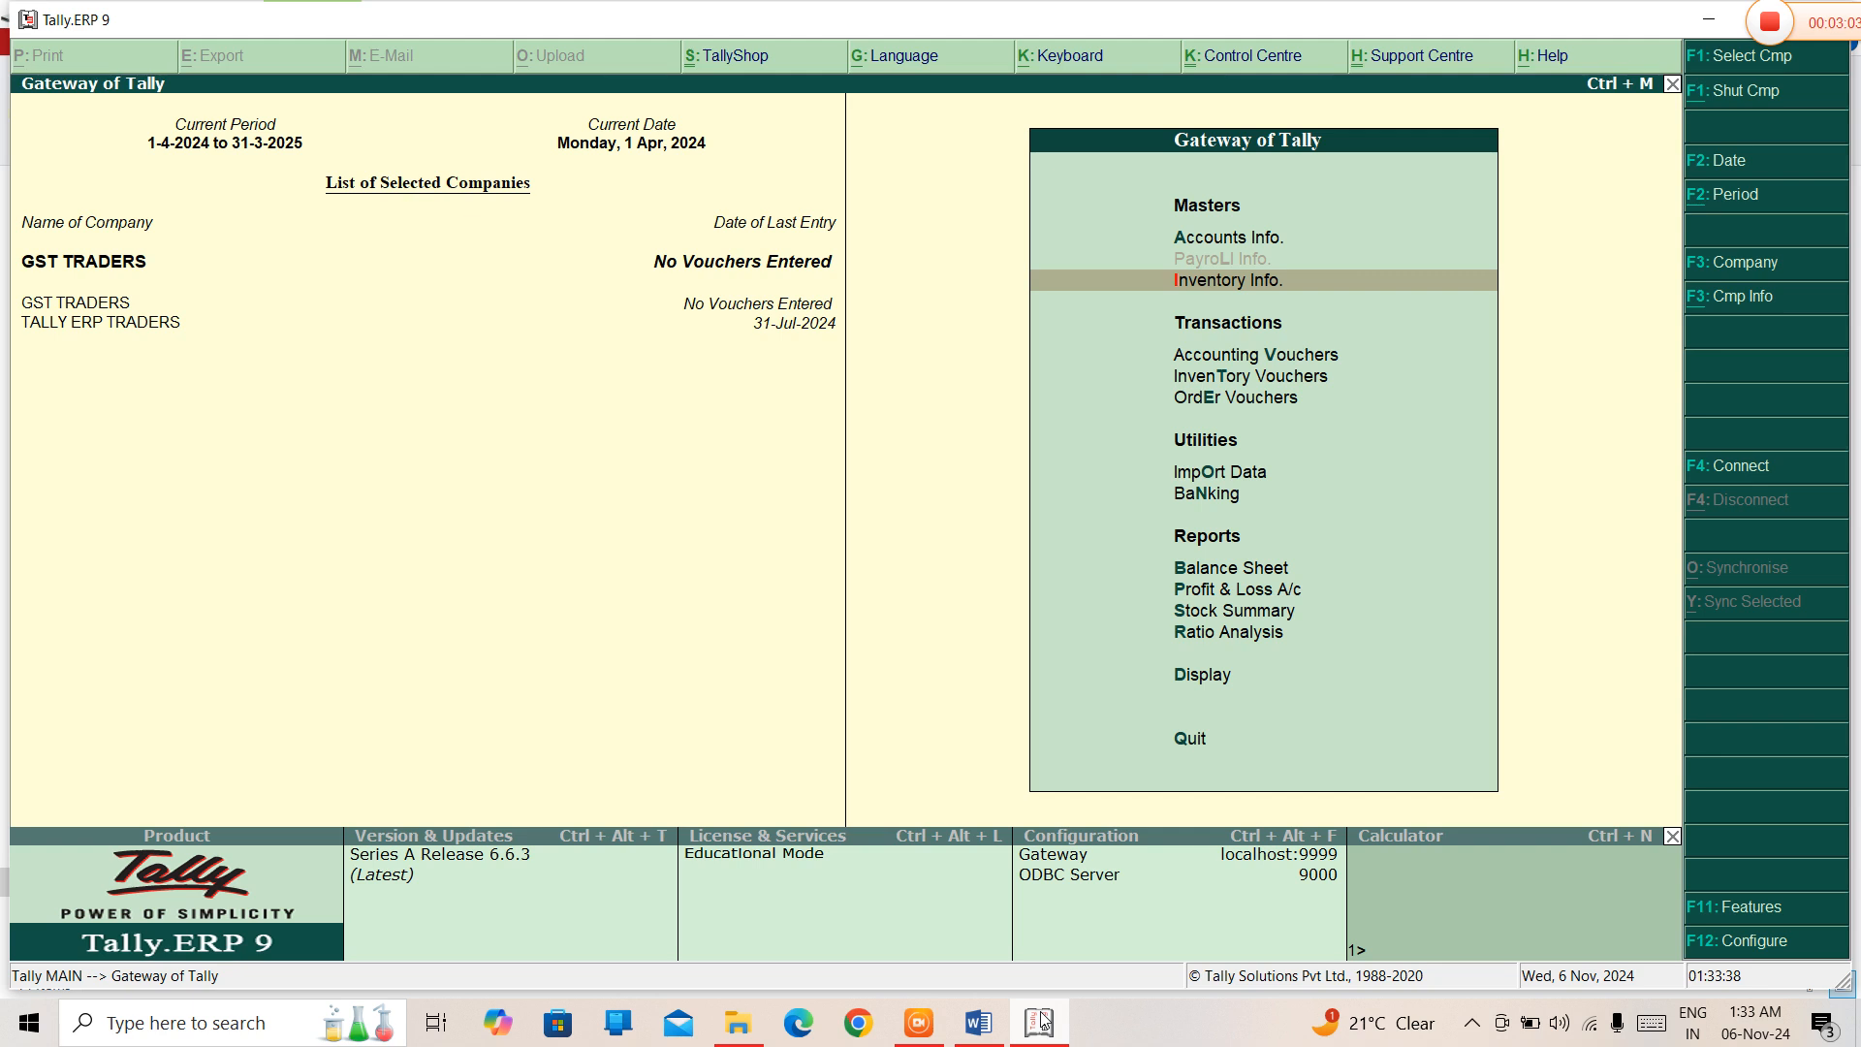
key(Up)
key(Up)
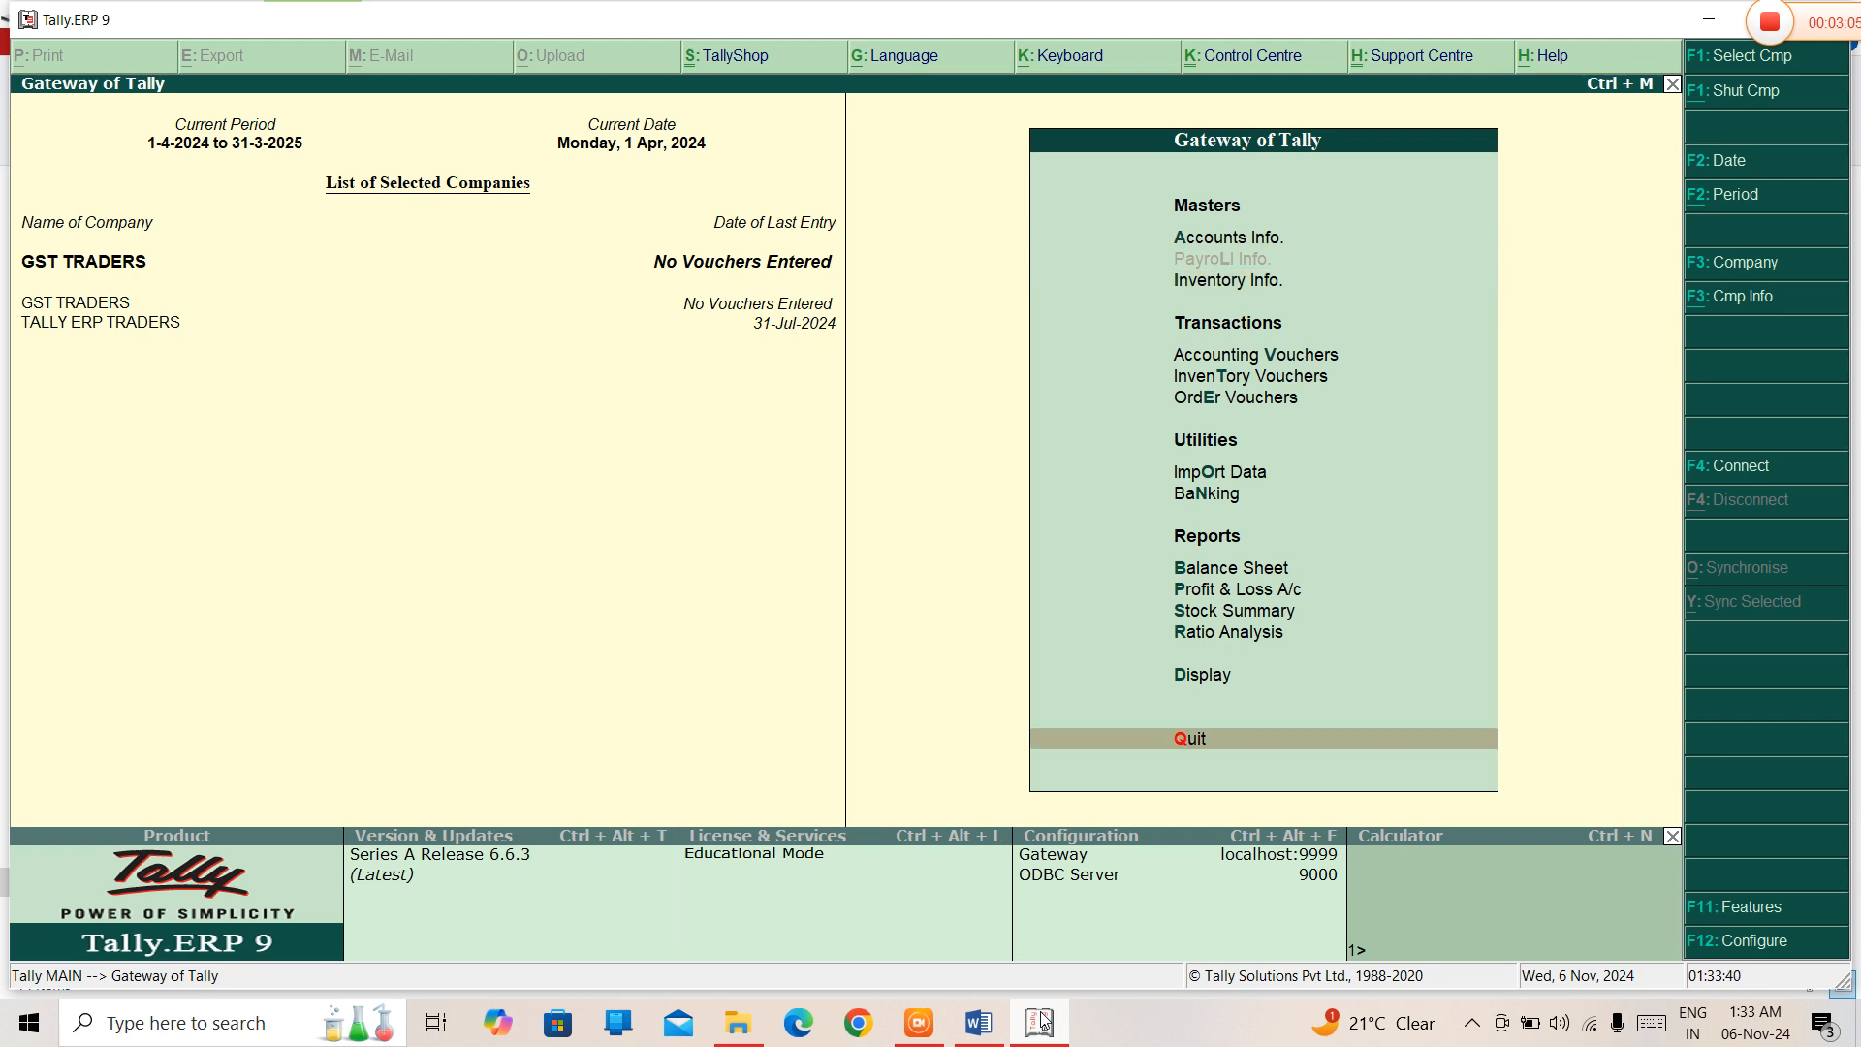
key(Down)
key(Return)
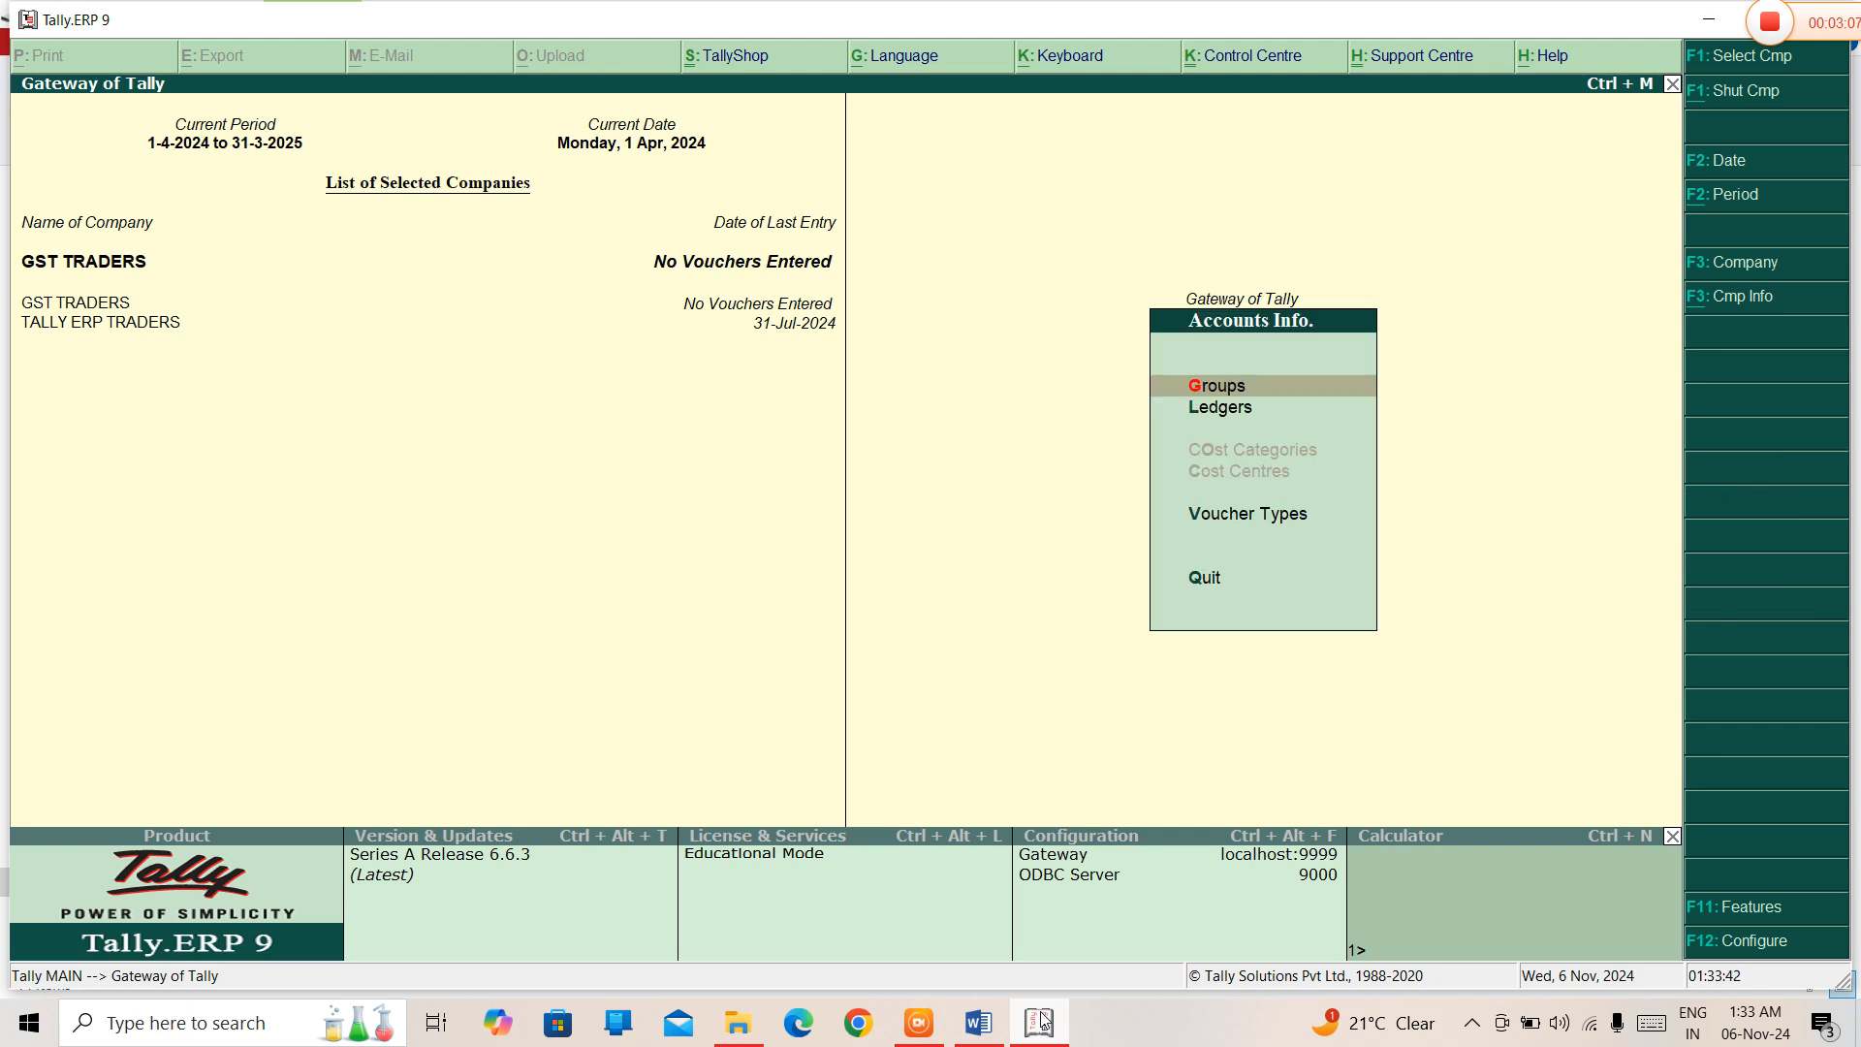
key(Down)
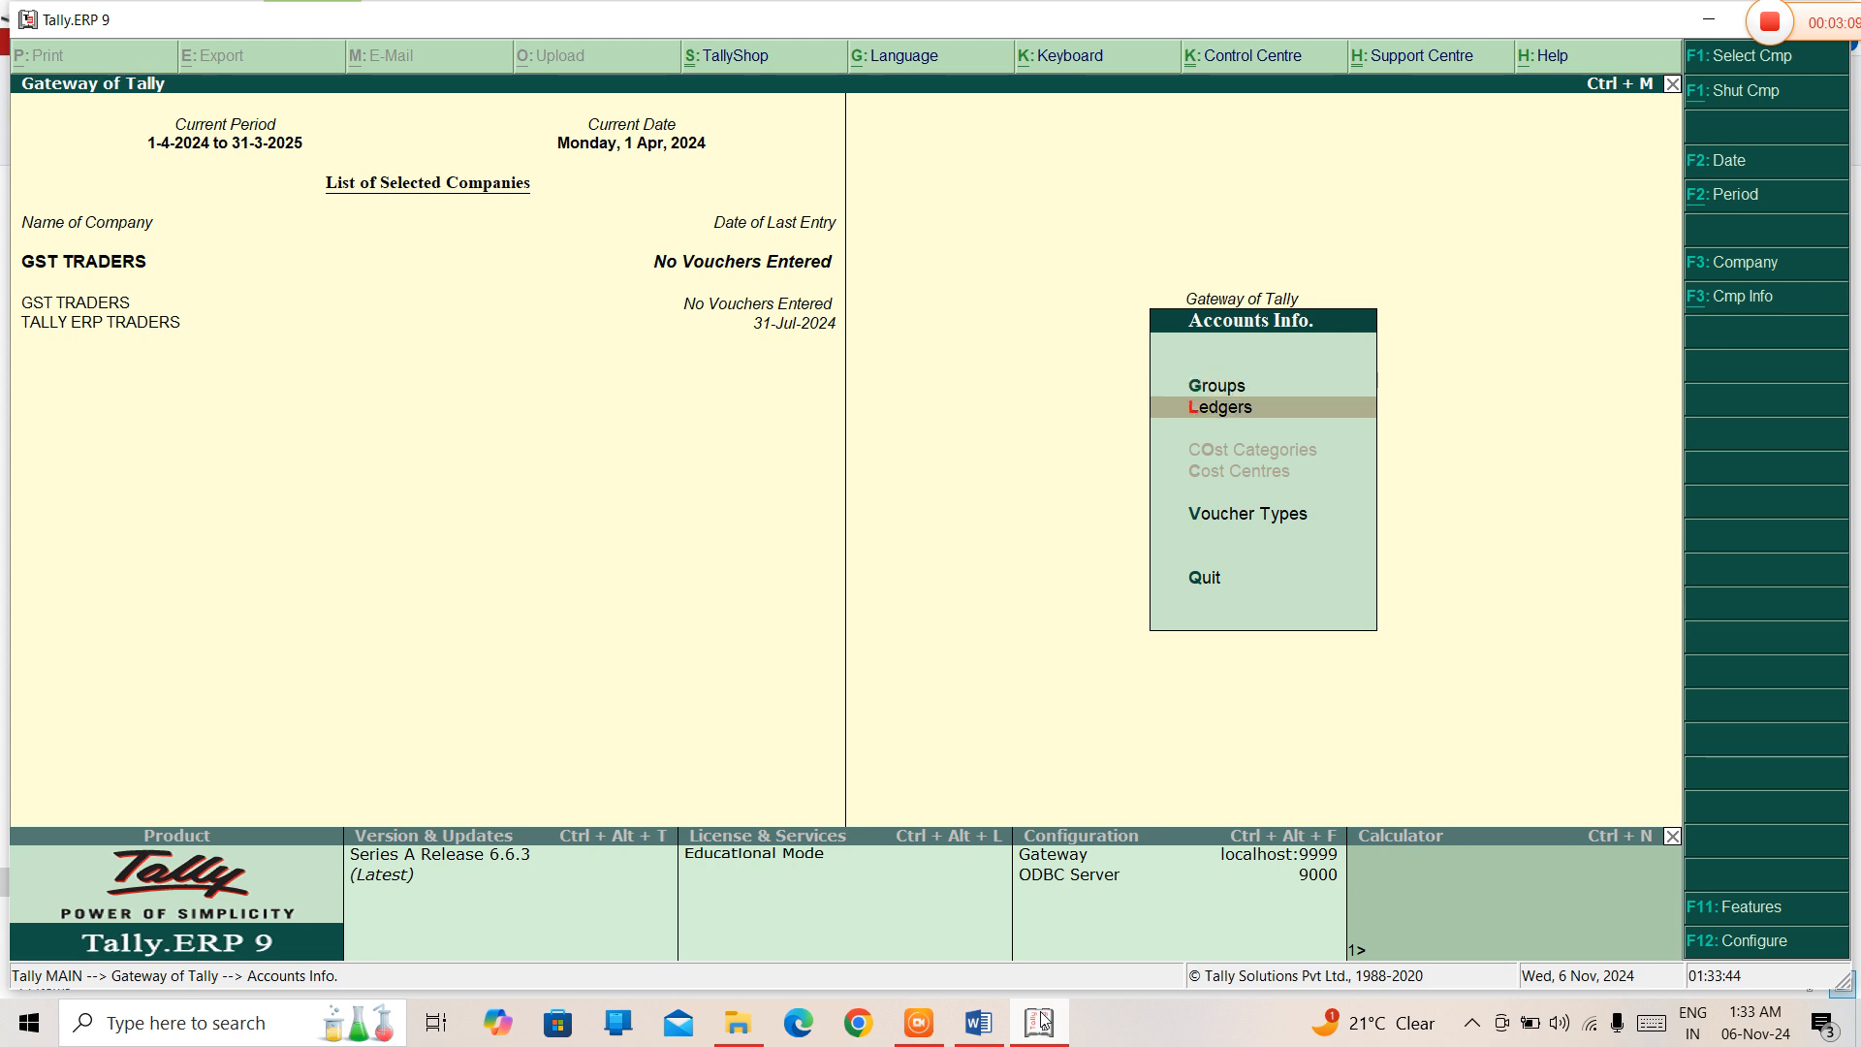
key(Return)
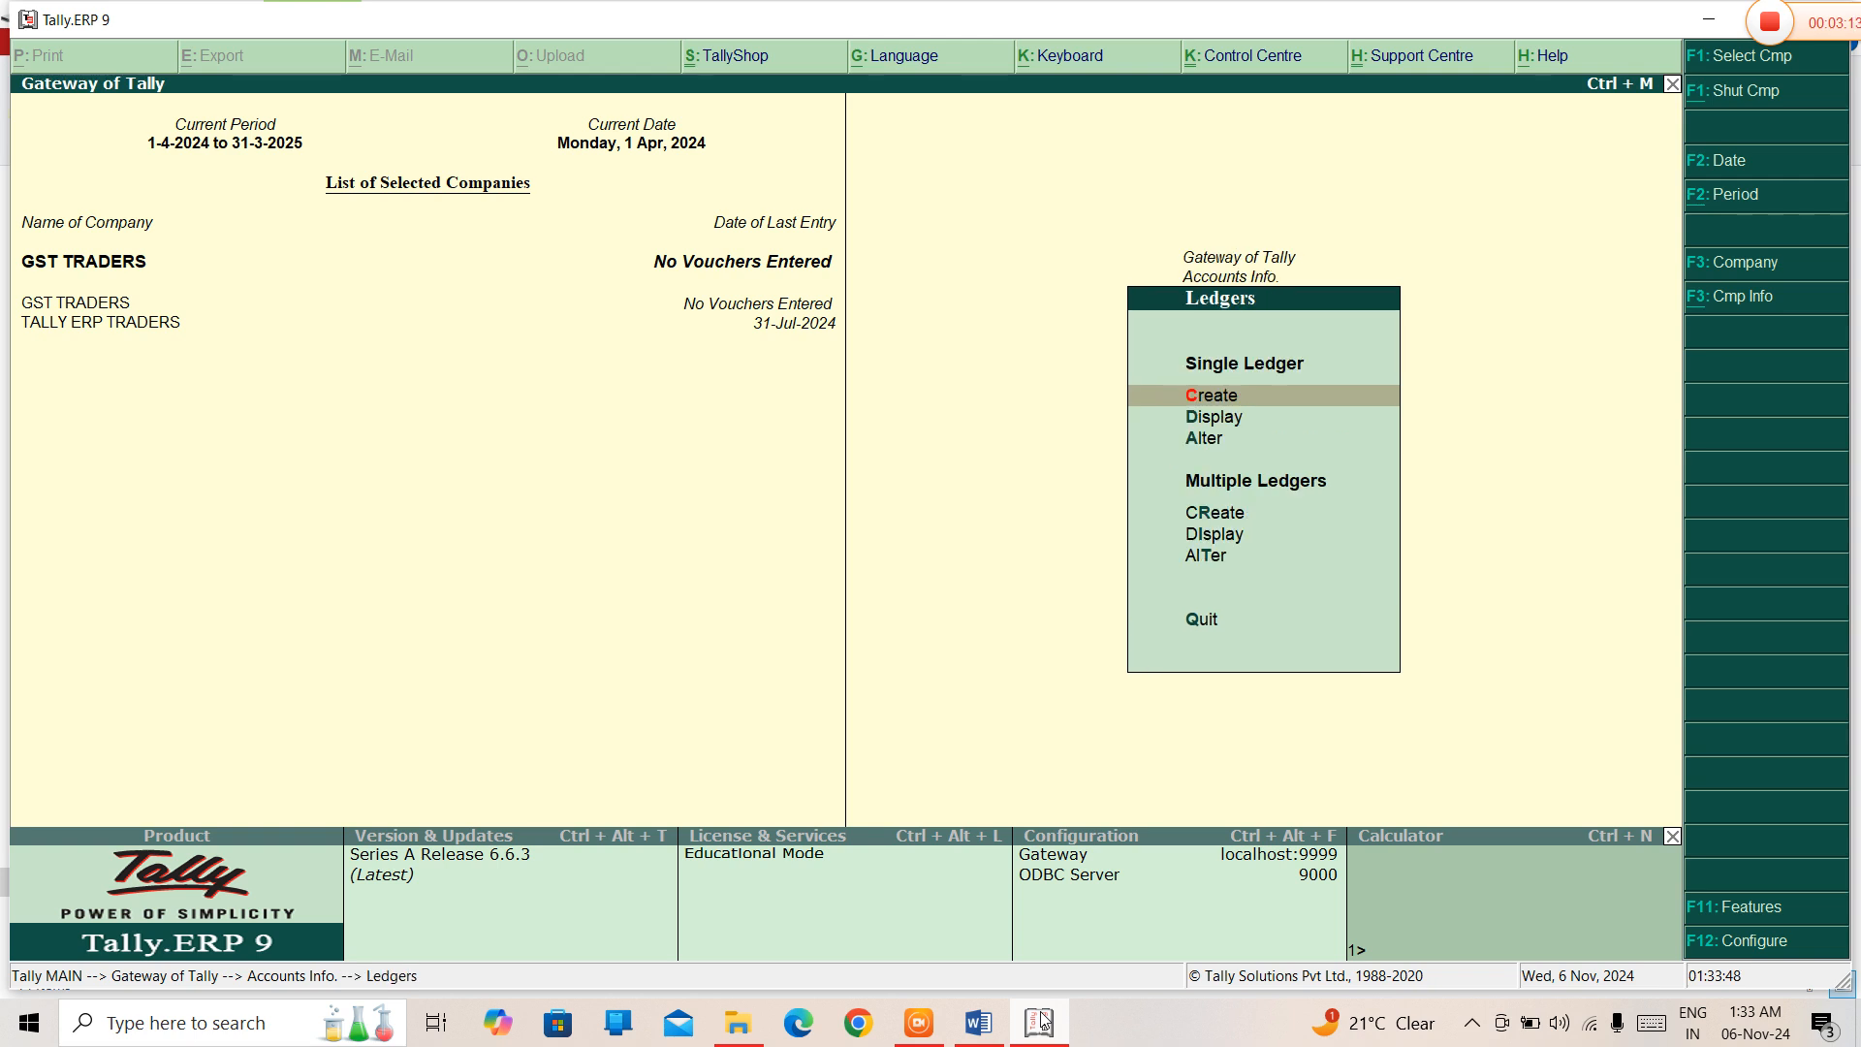
key(Return)
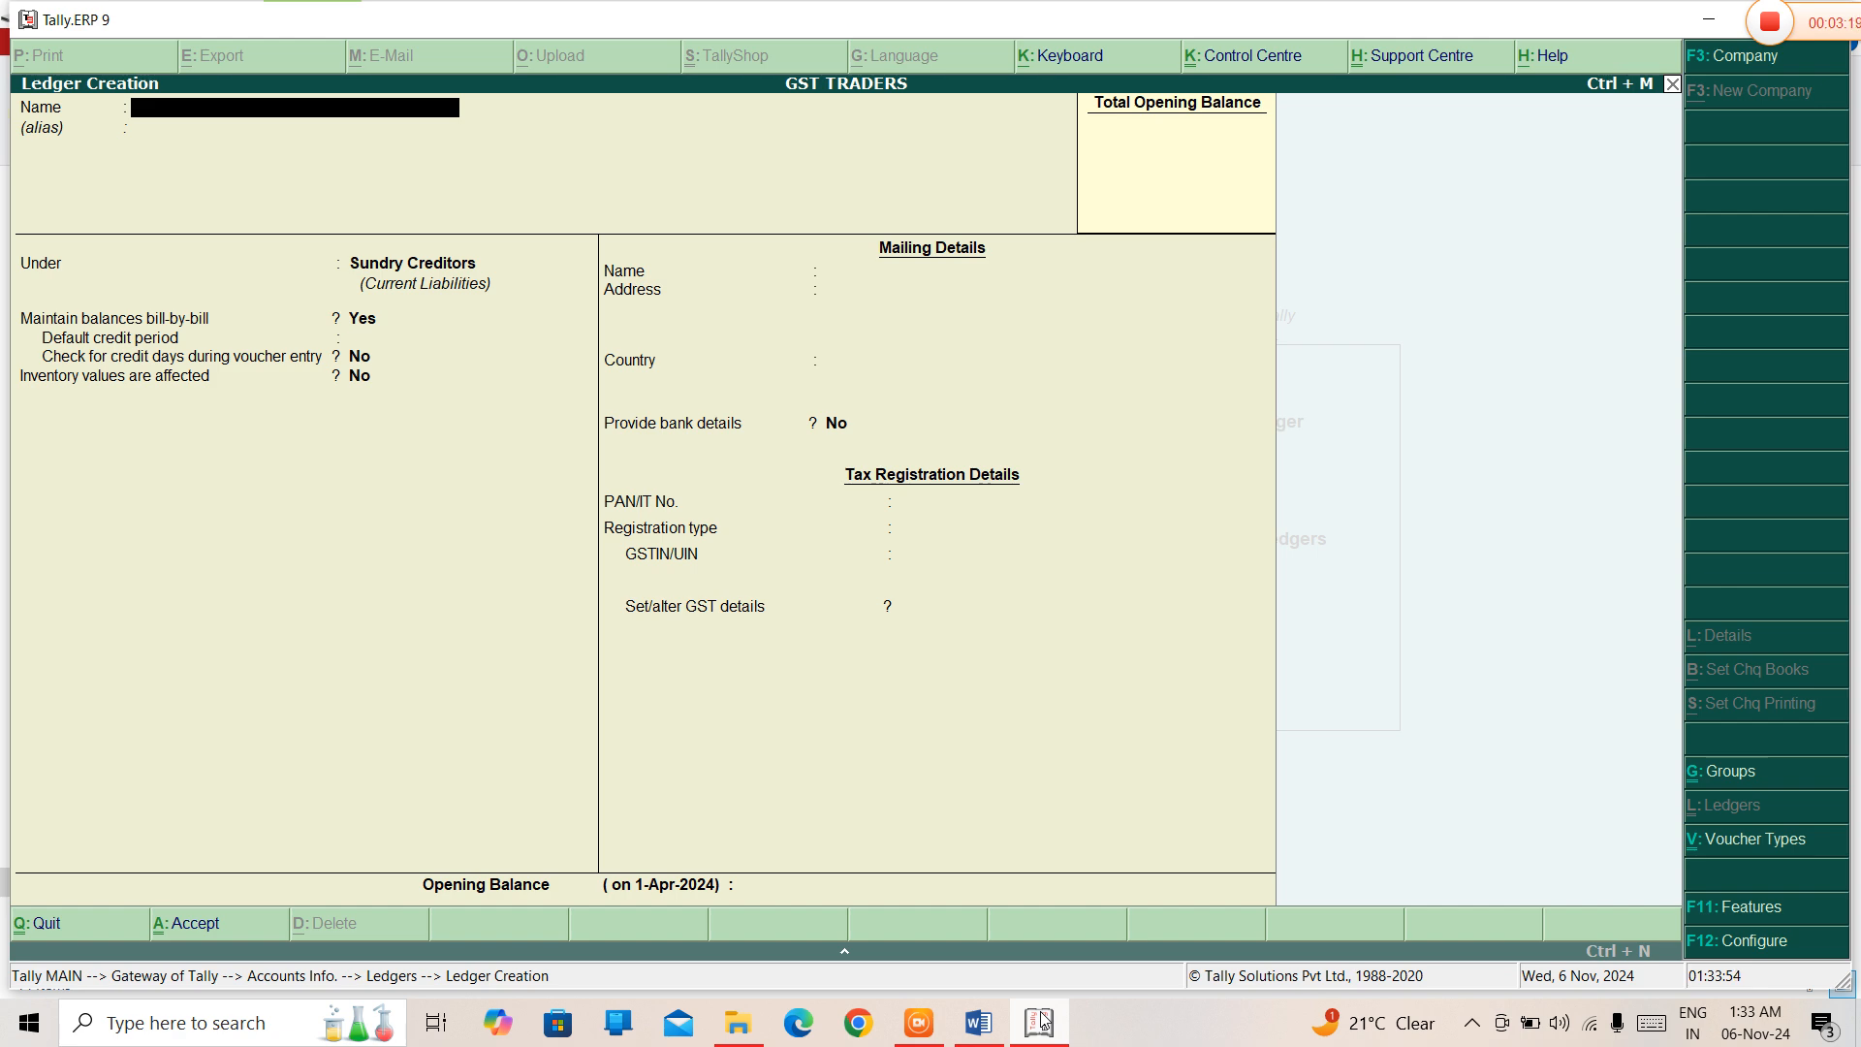
- Name the new ledger PURCHASE @ 18%
text(PURCHASE LE)
key(BackSpace)
text(@ 1)
text(8)
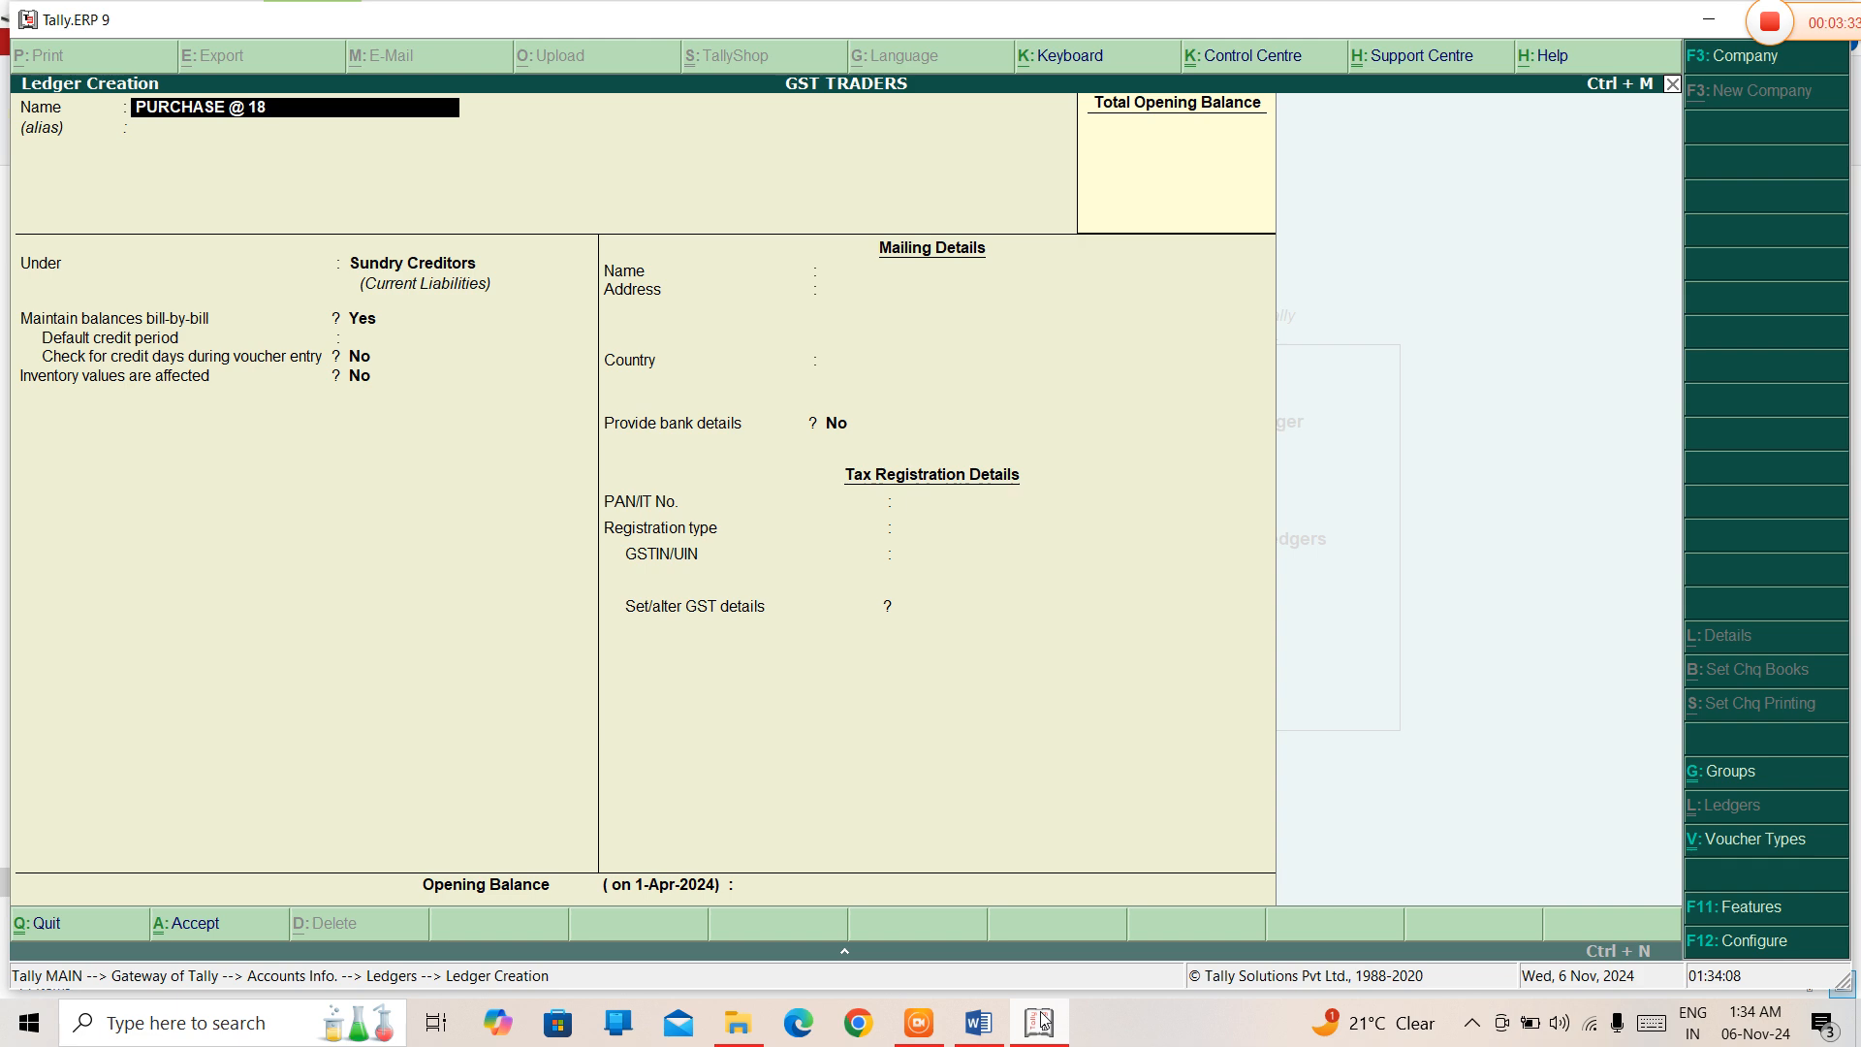
text(%)
key(Return)
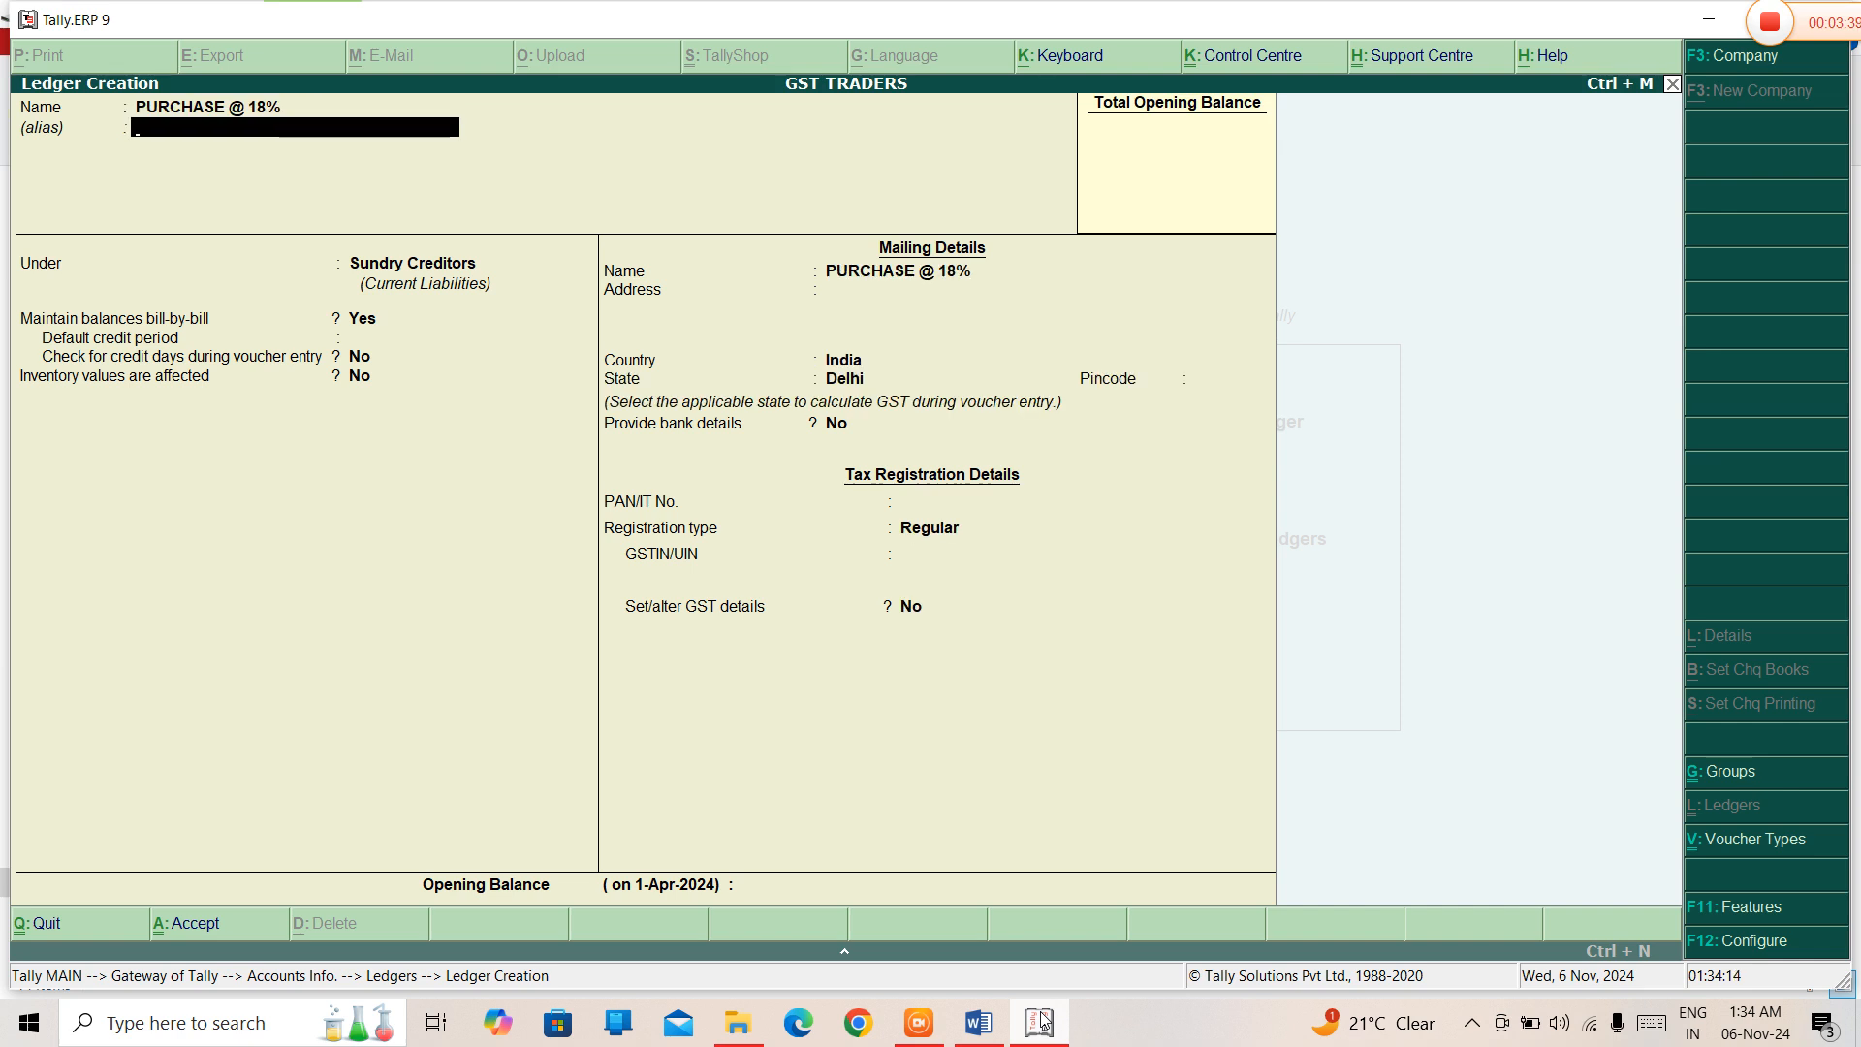
- Place the PURCHASE @ 18% ledger under Purchase Accounts with inventory values affected Yes, ledger type Not Applicable and GST Applicable
key(Return)
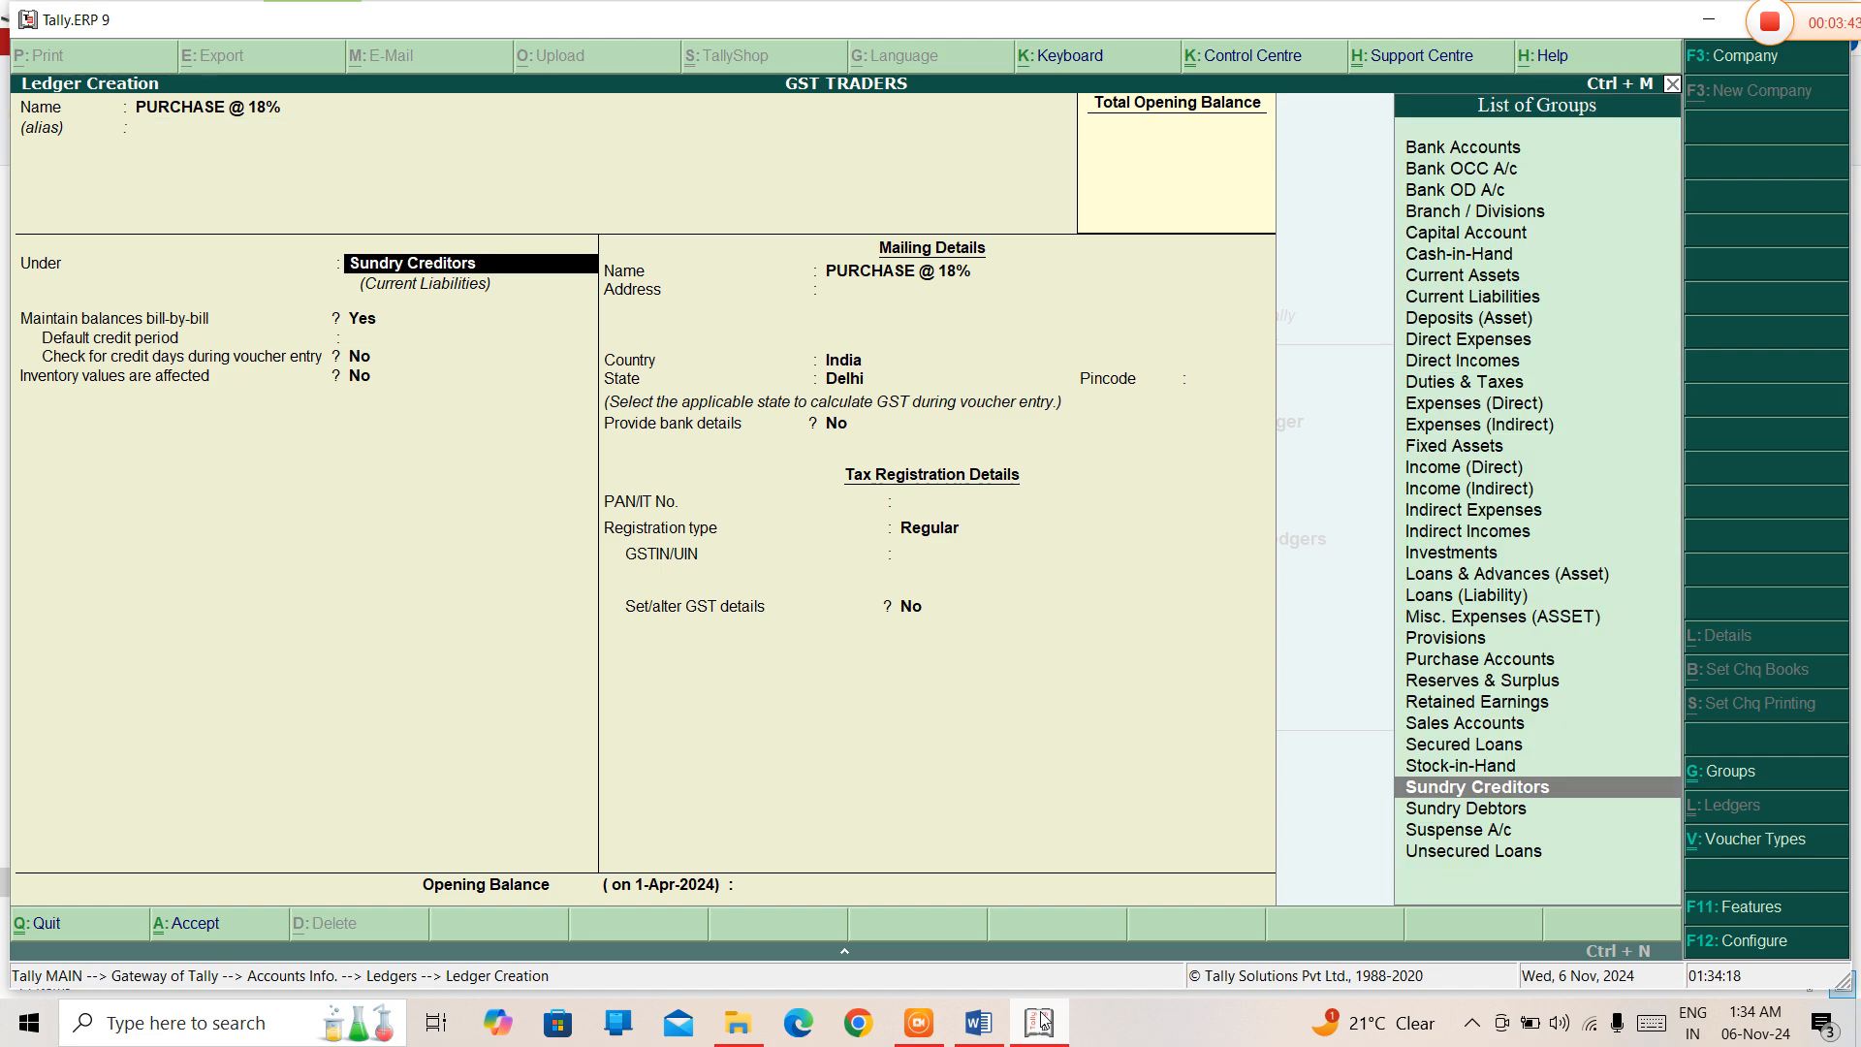
text(PU)
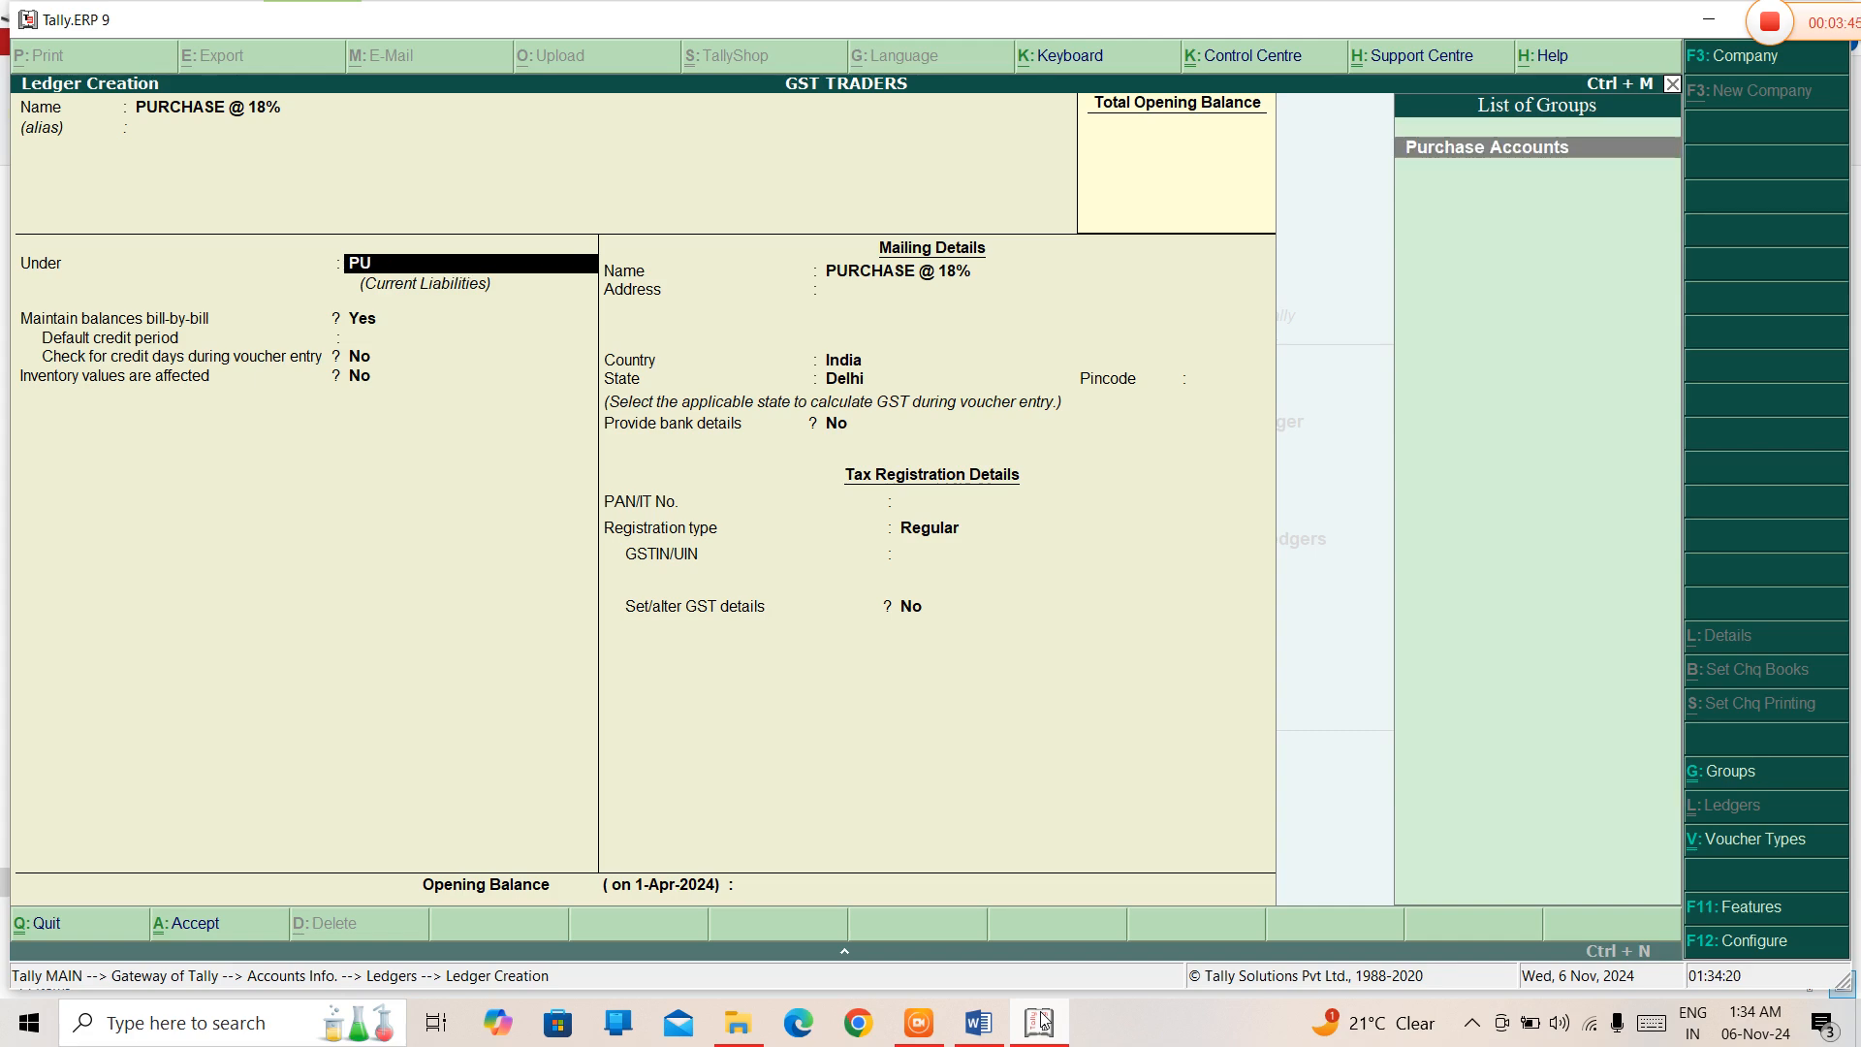
key(Return)
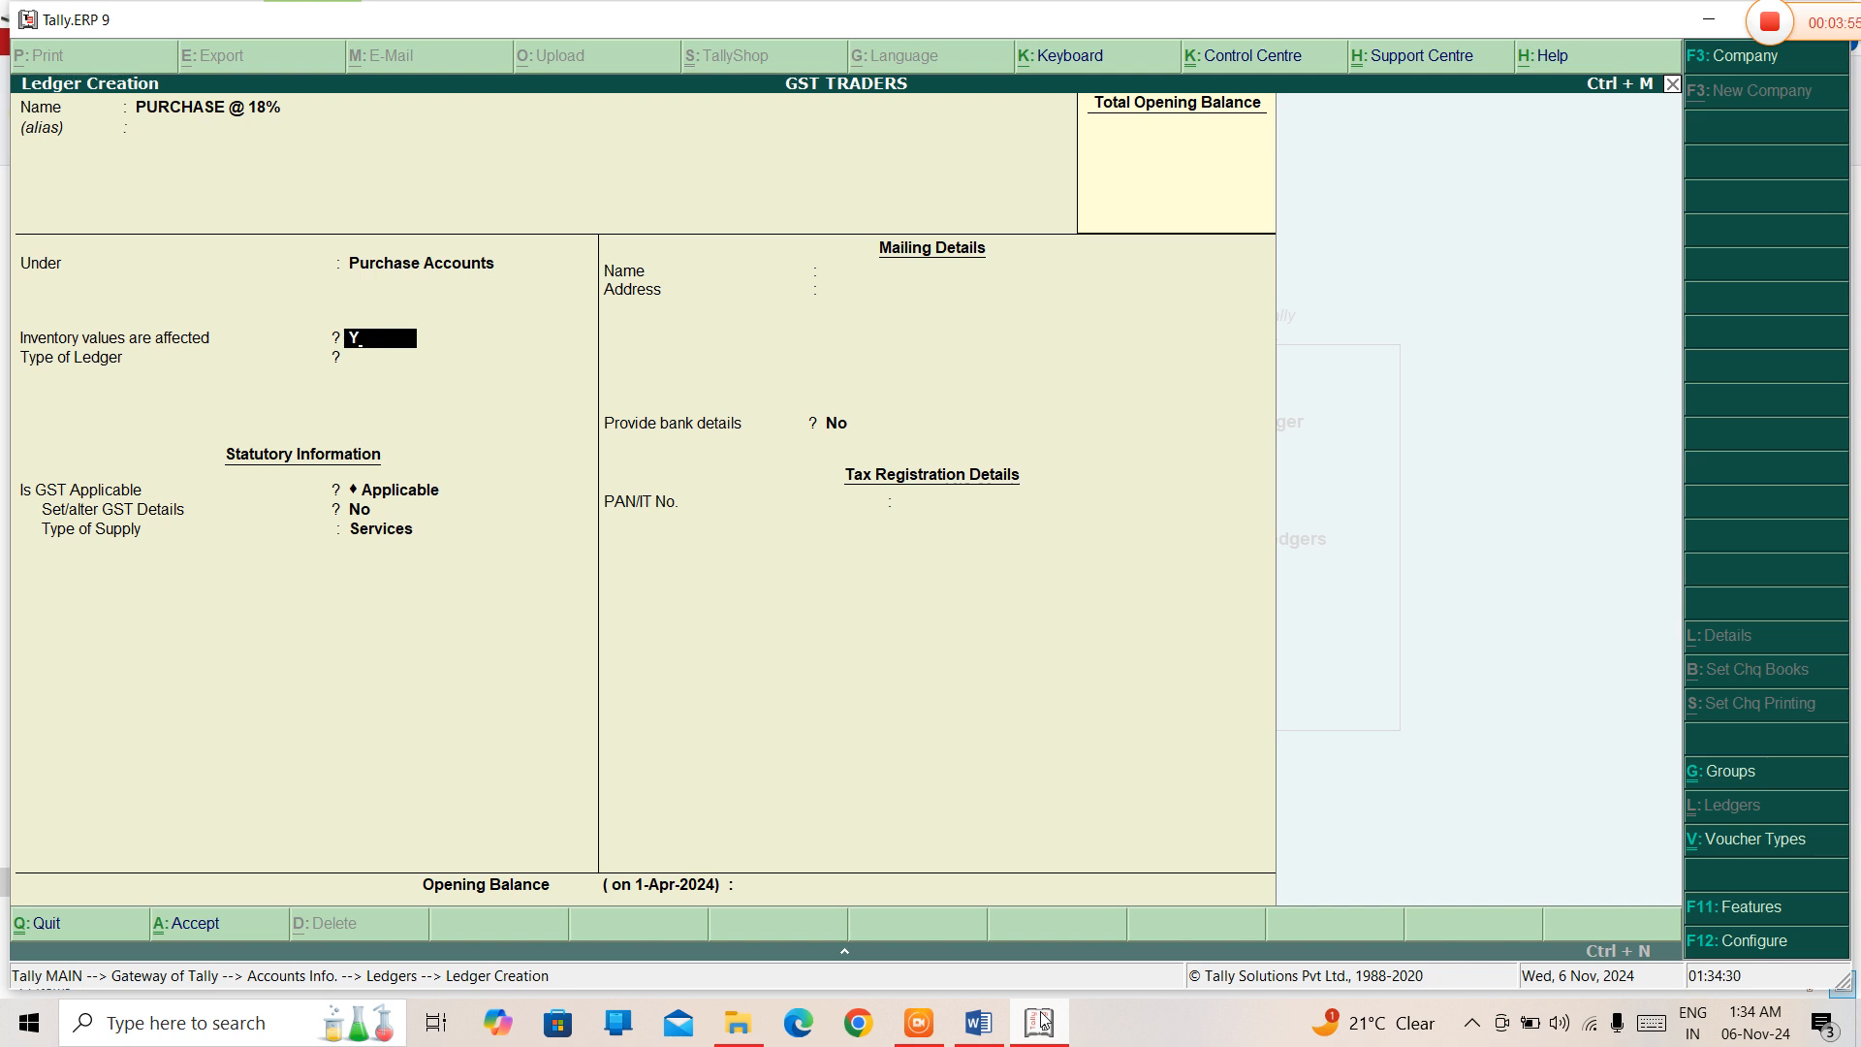
key(Return)
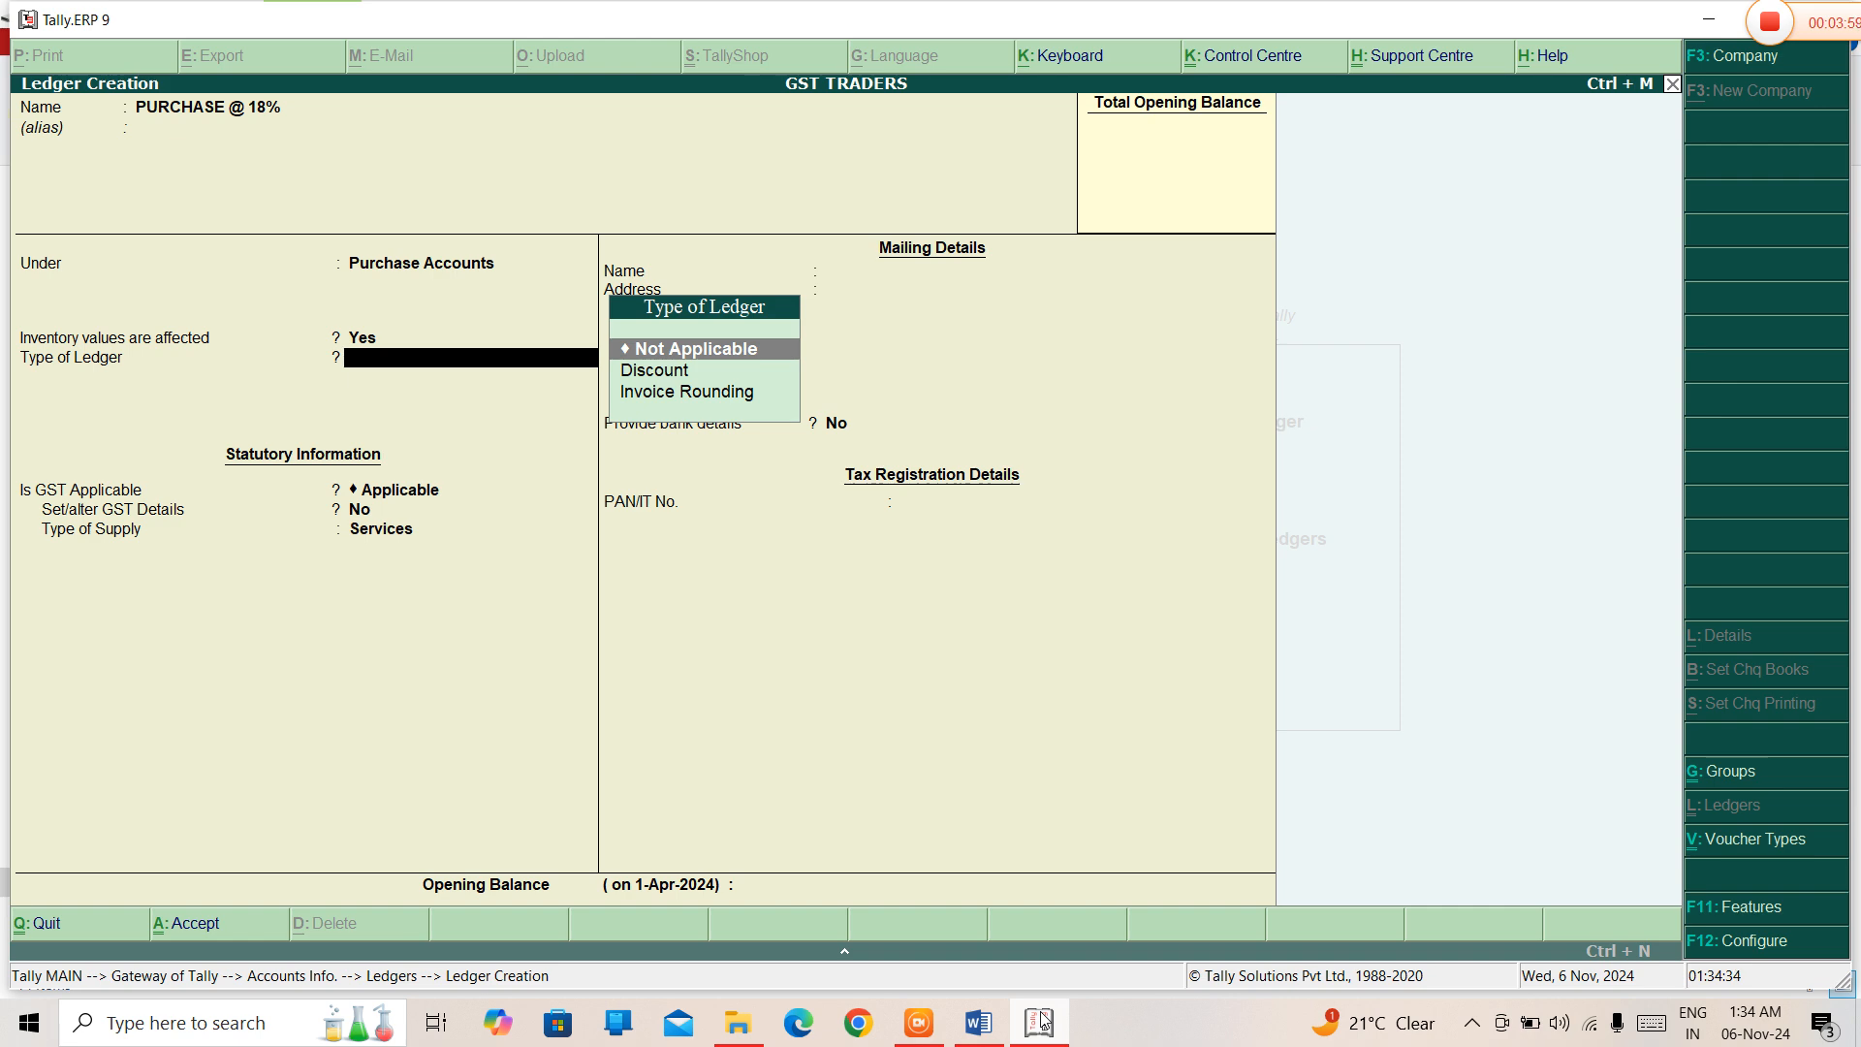
key(Return)
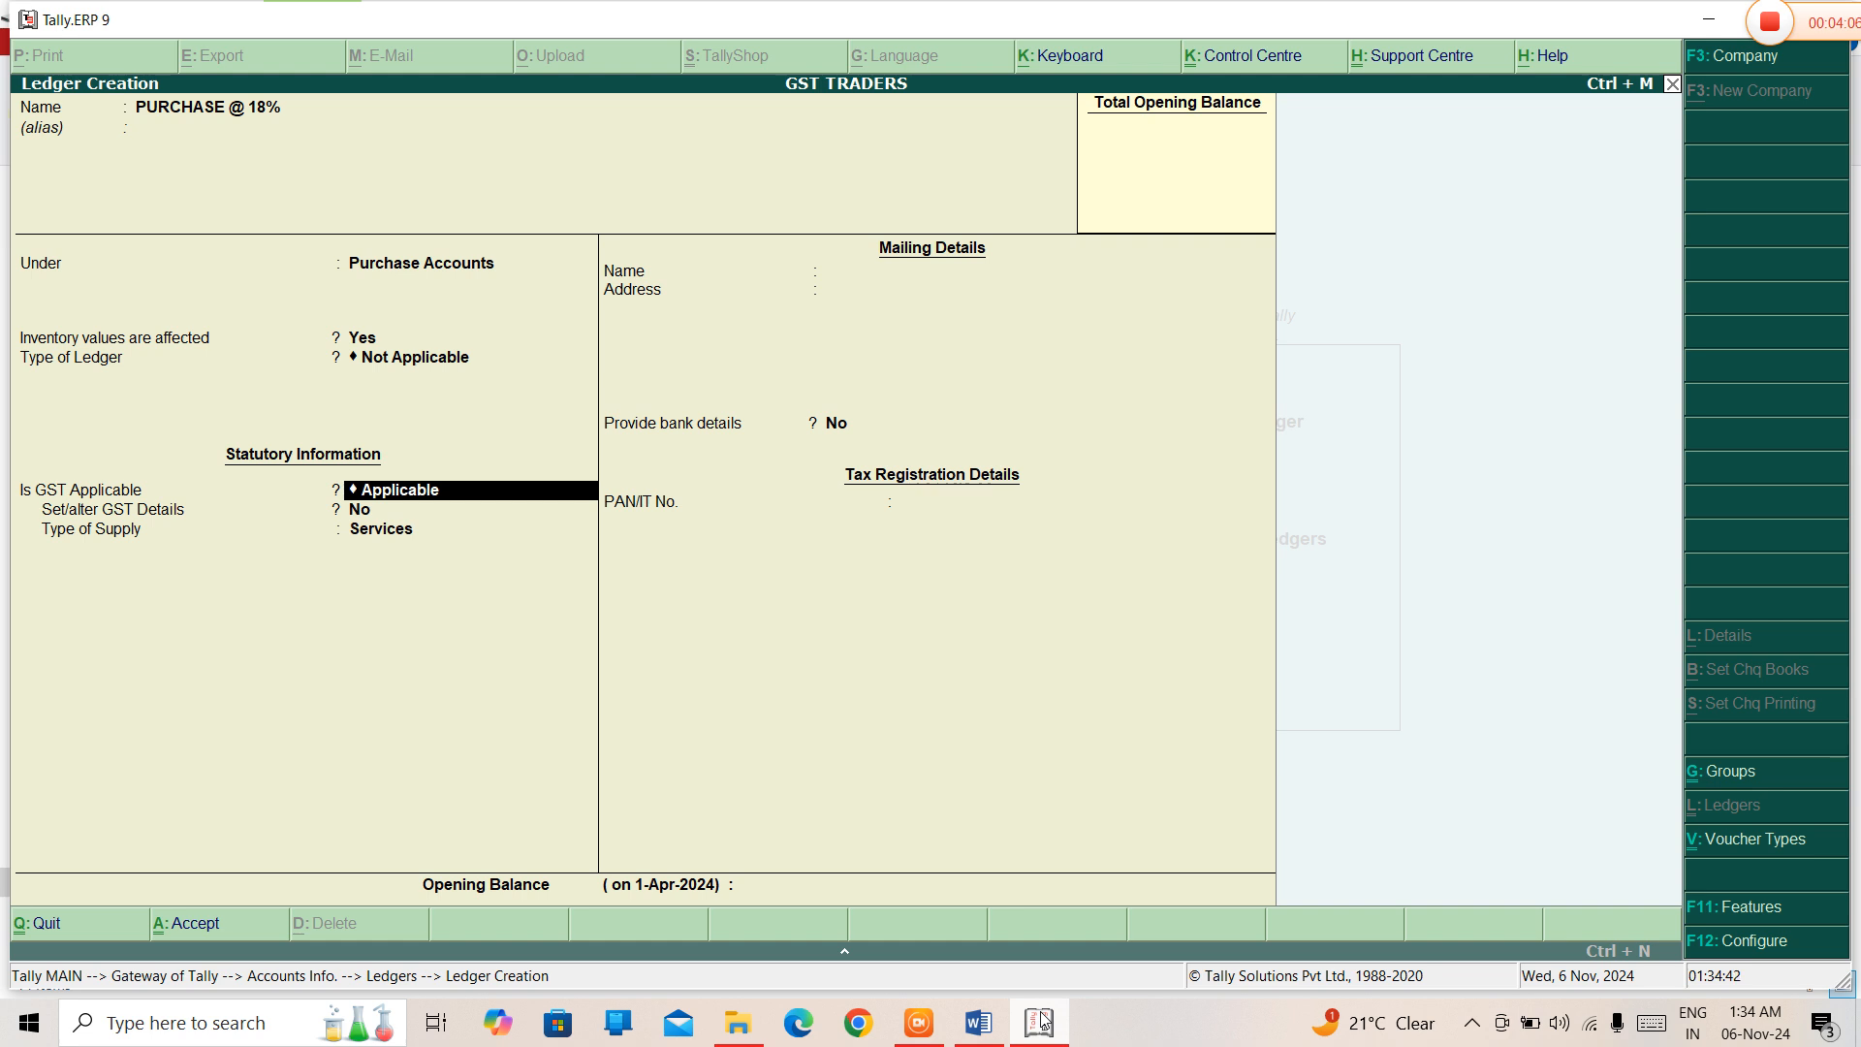
key(Return)
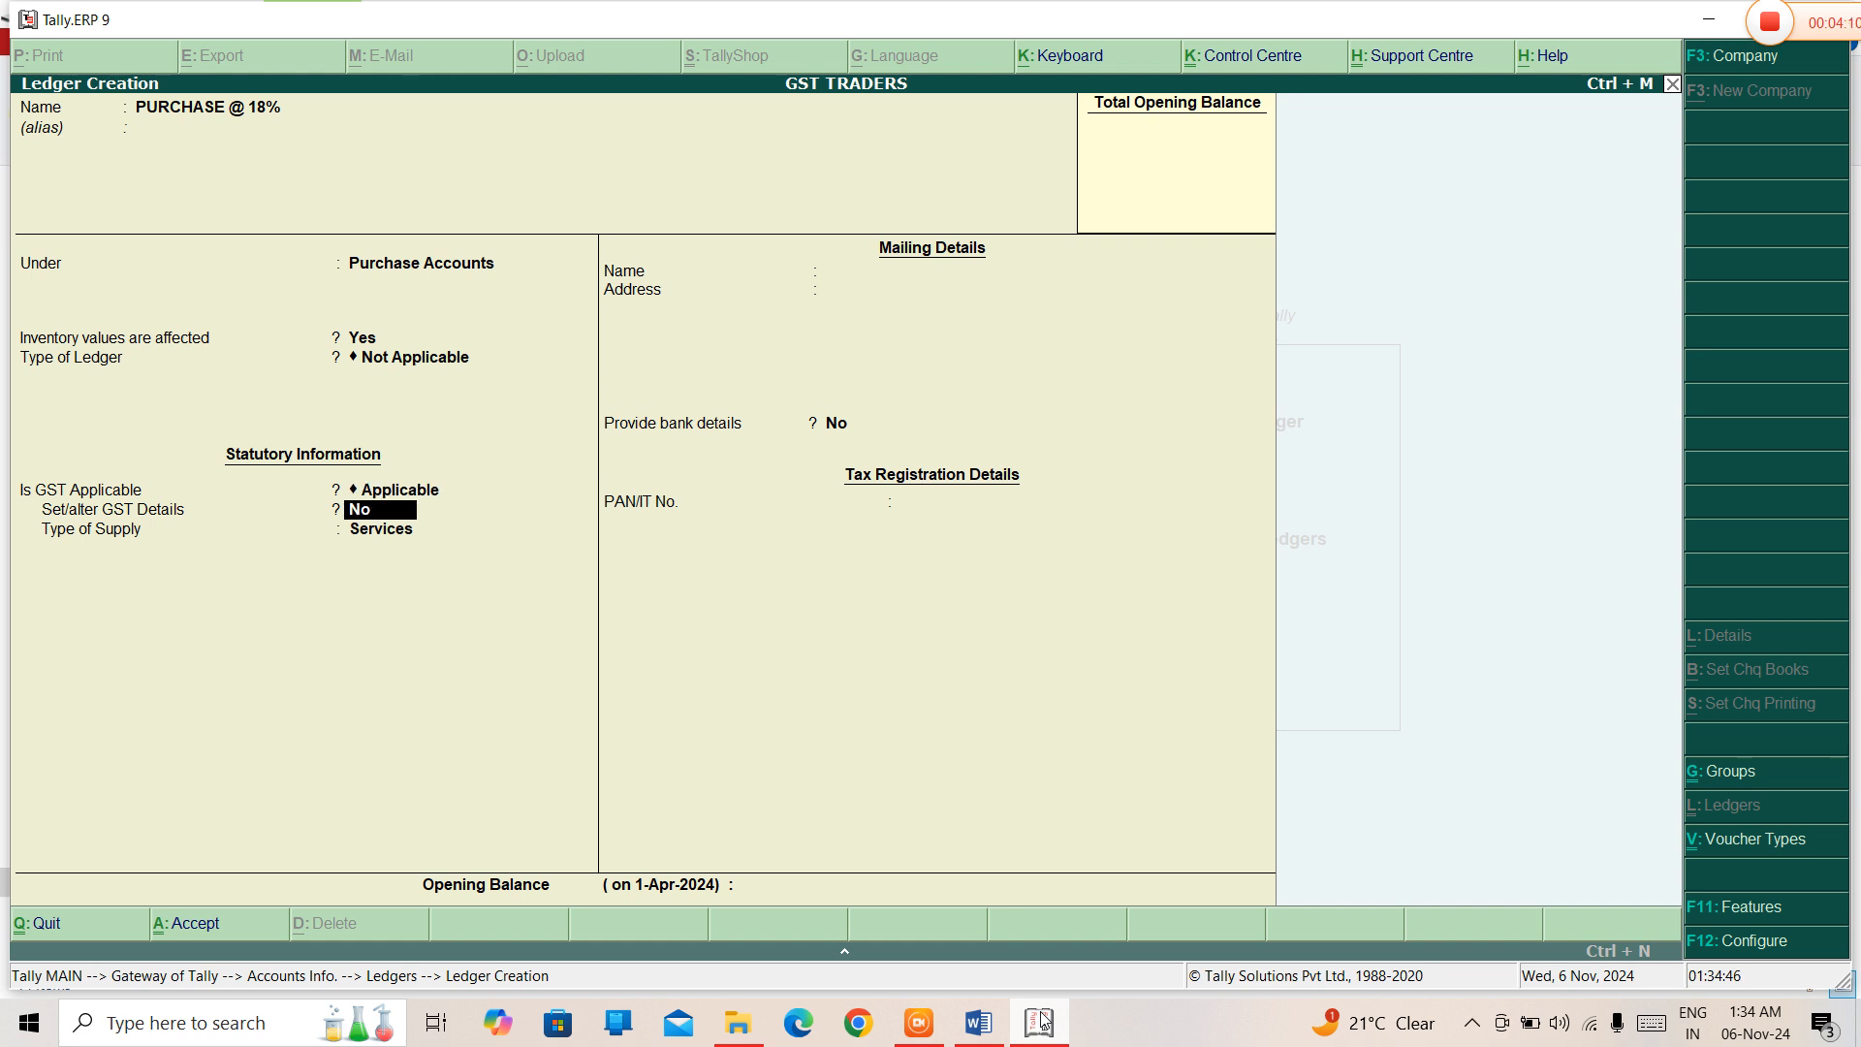
- Set the GST details of PURCHASE @ 18% to nature of transaction Purchase Taxable with an Integrated Tax rate of 18% and no cess
text(y)
key(Return)
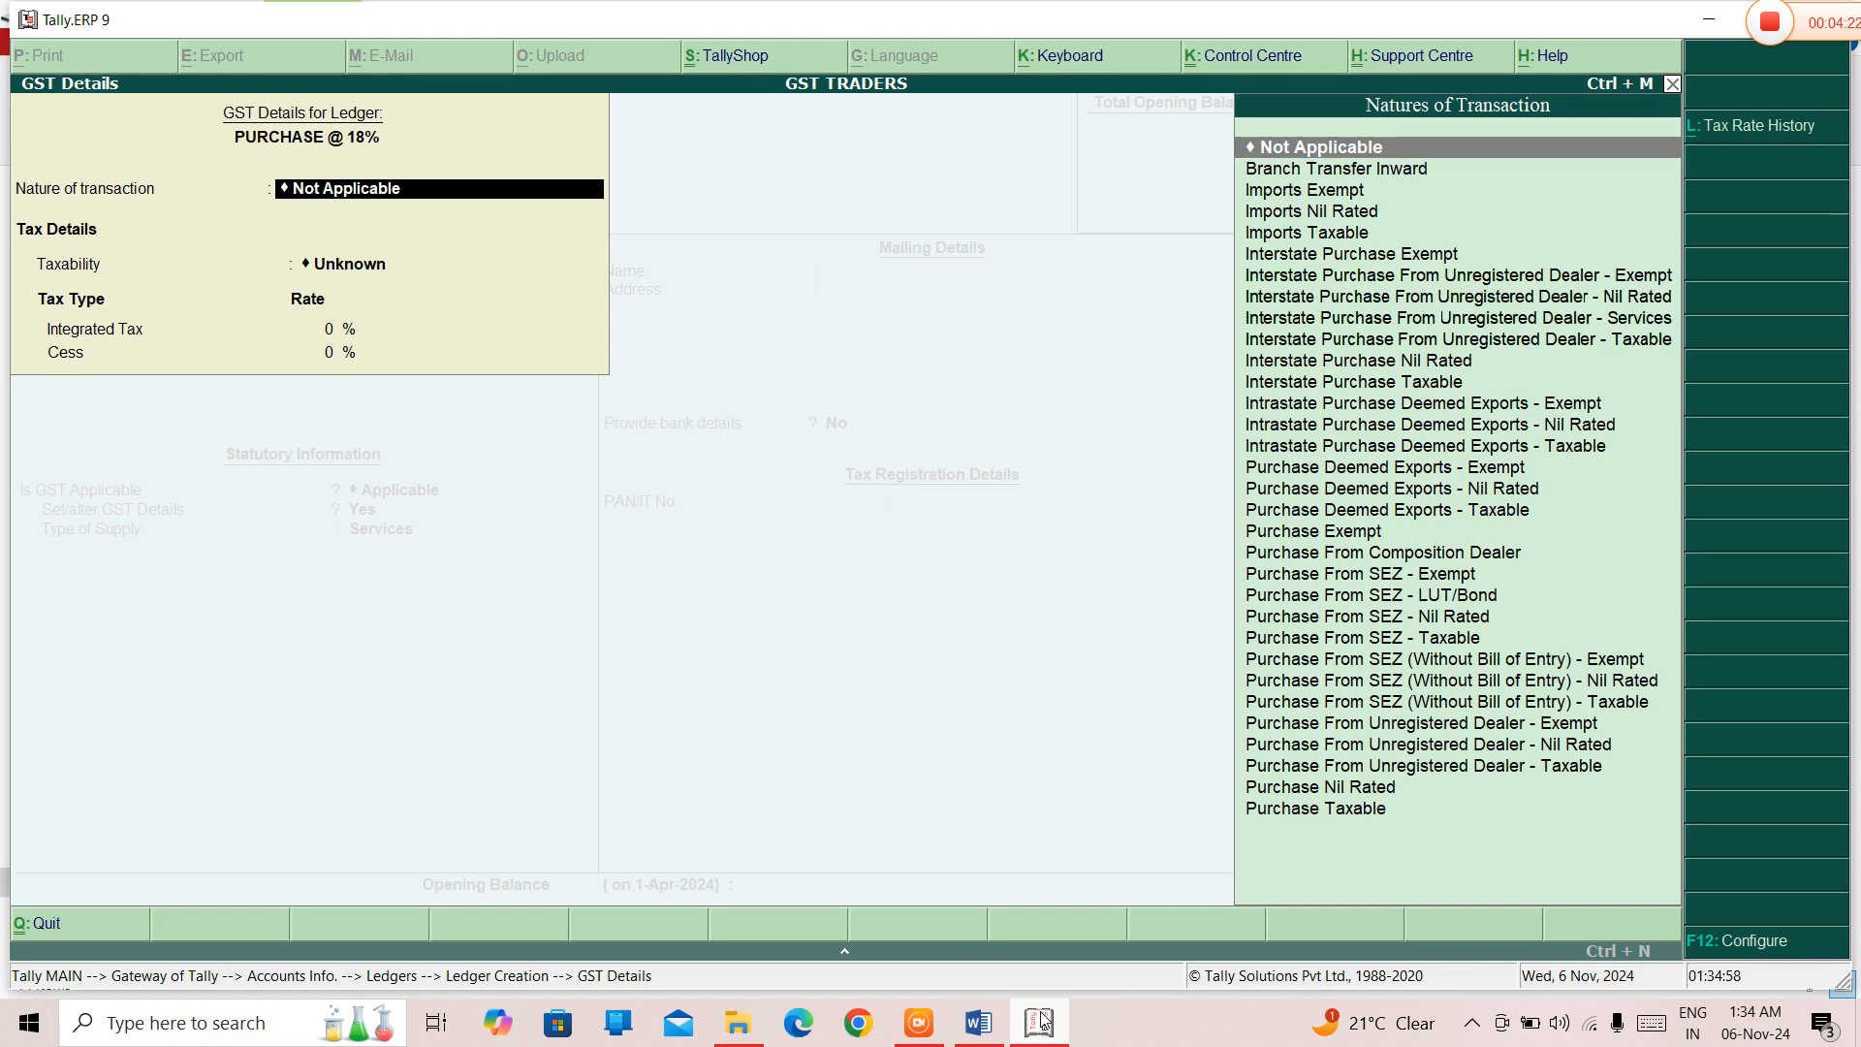
text(PU)
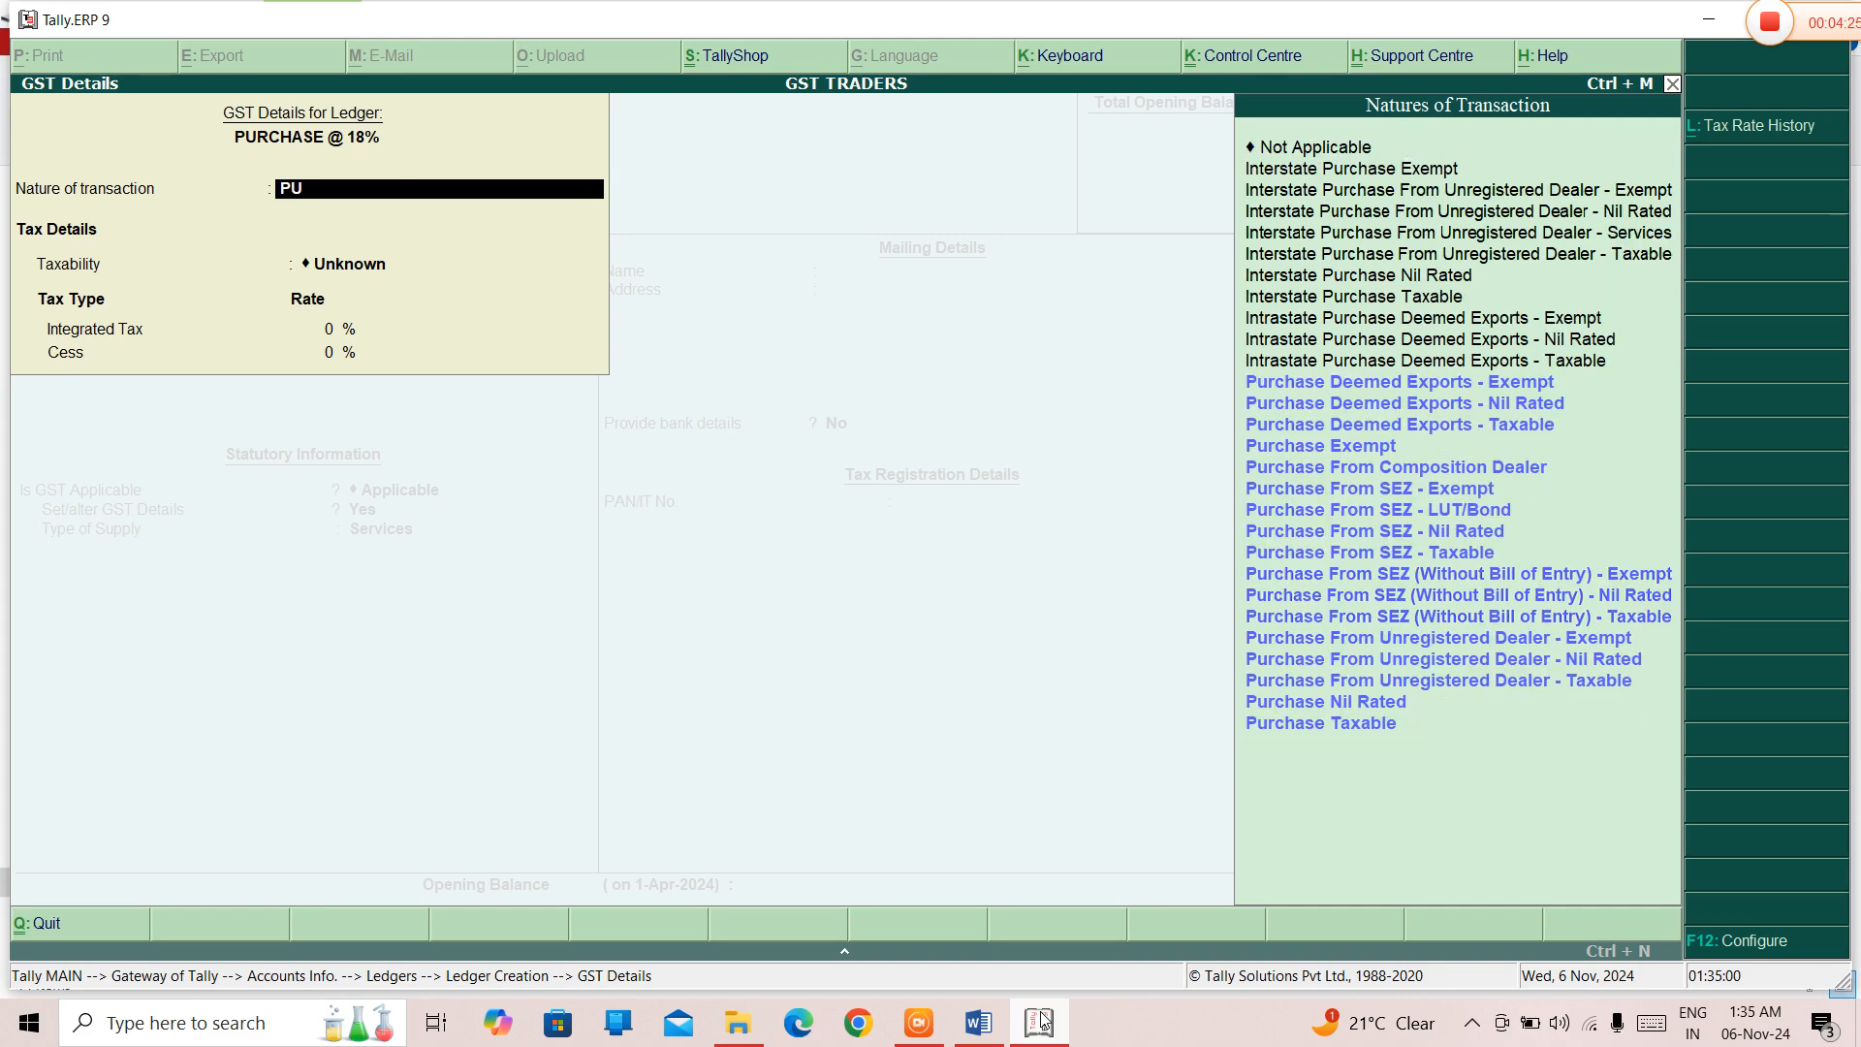
text(RCHASE TA)
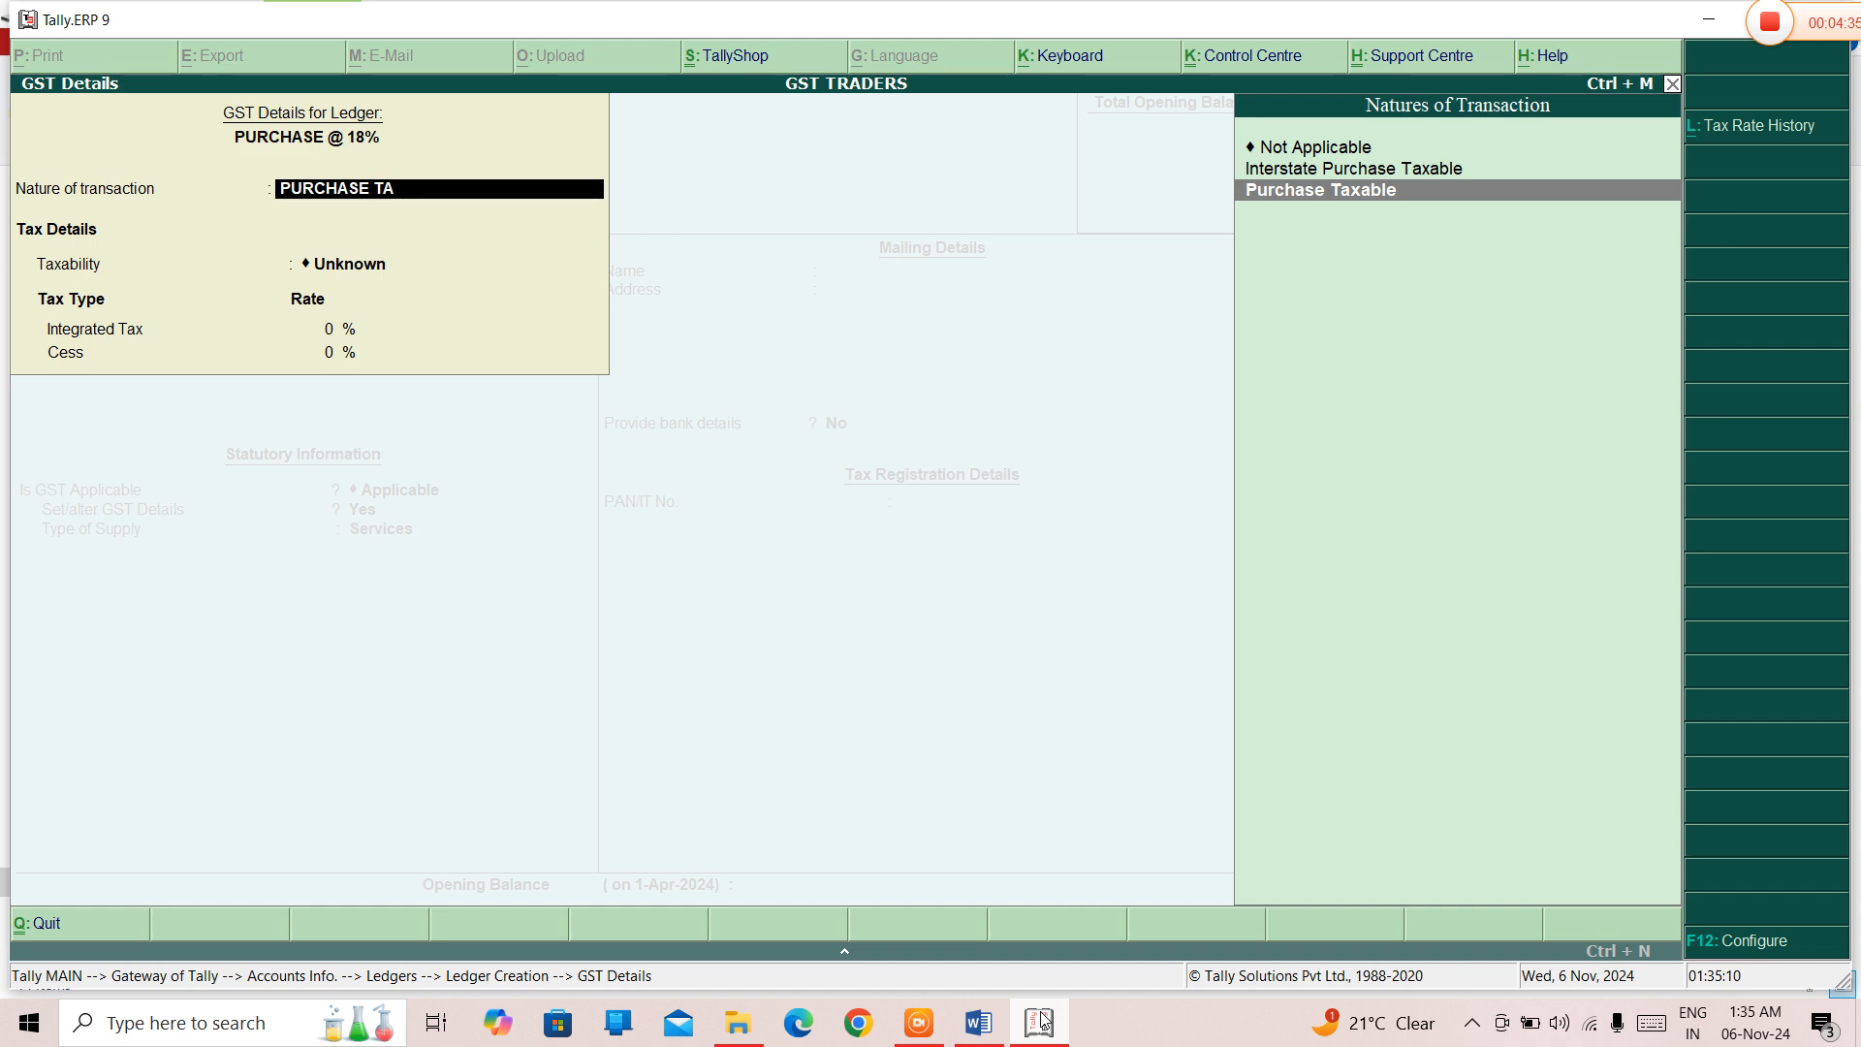
key(Return)
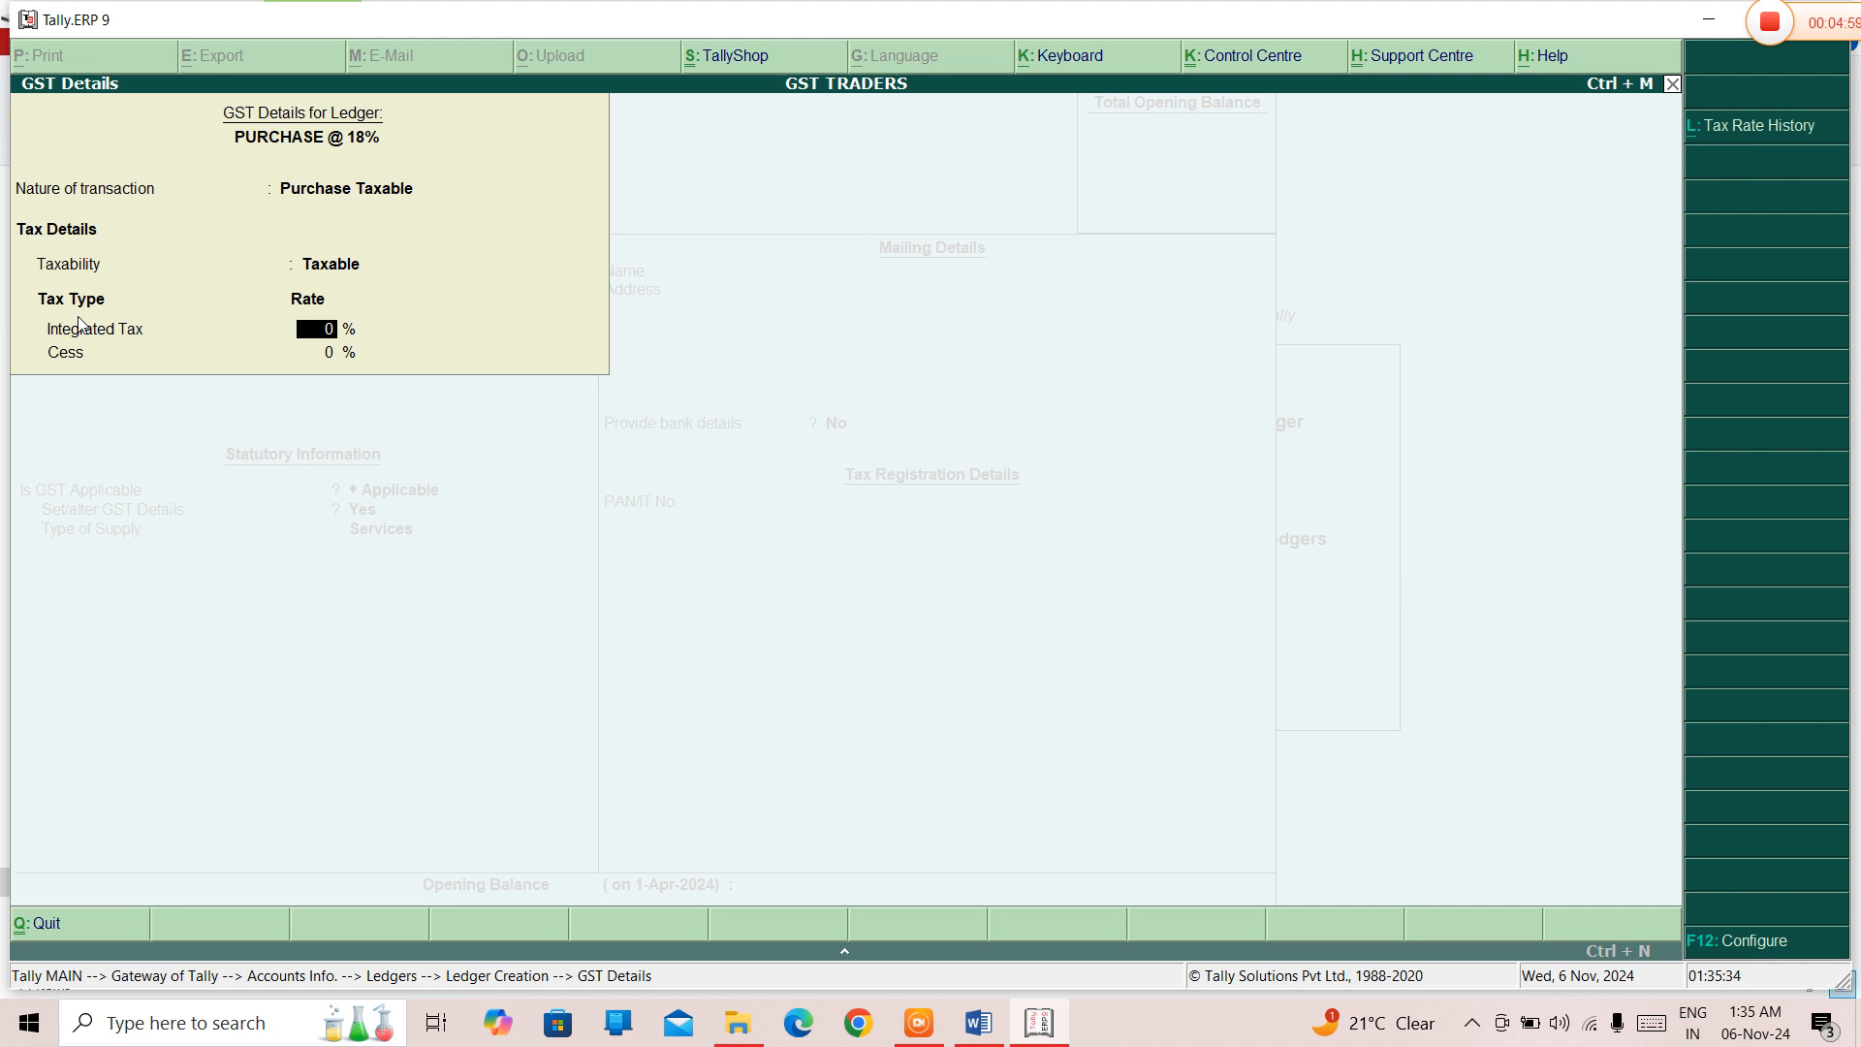
text(18)
key(Return)
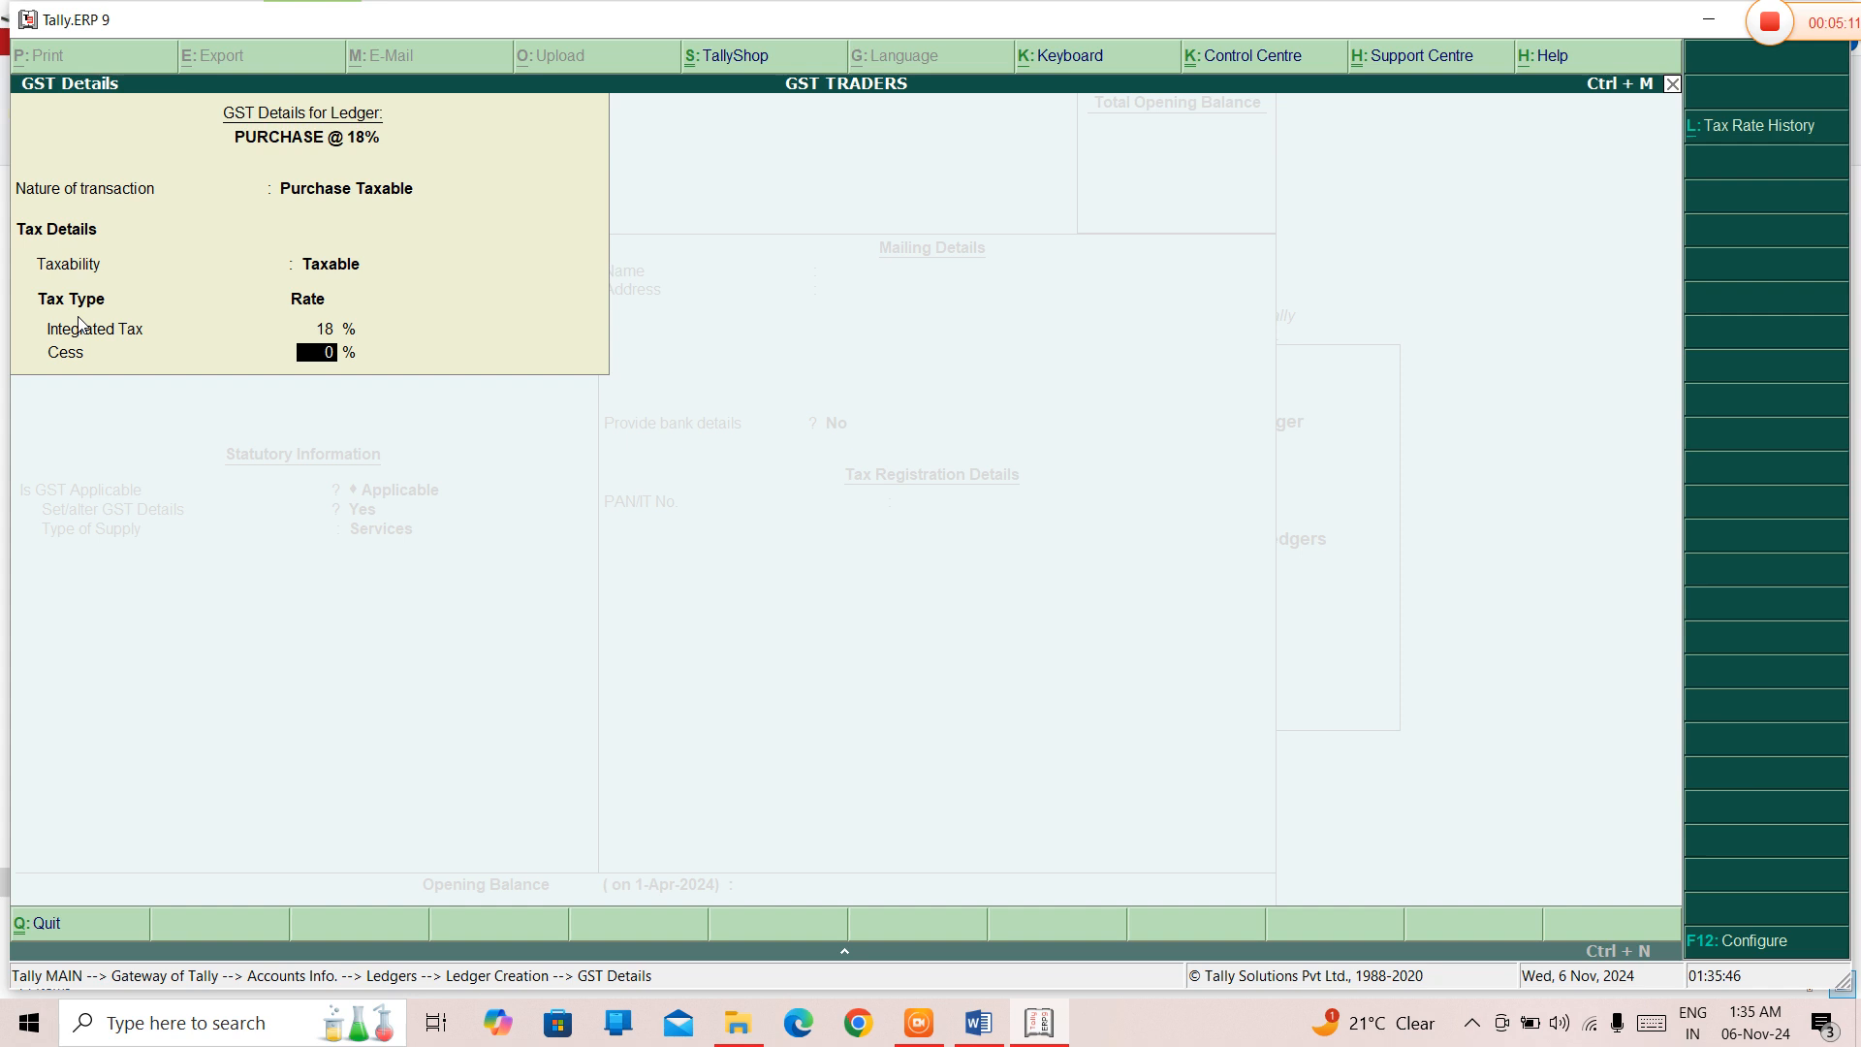
key(Return)
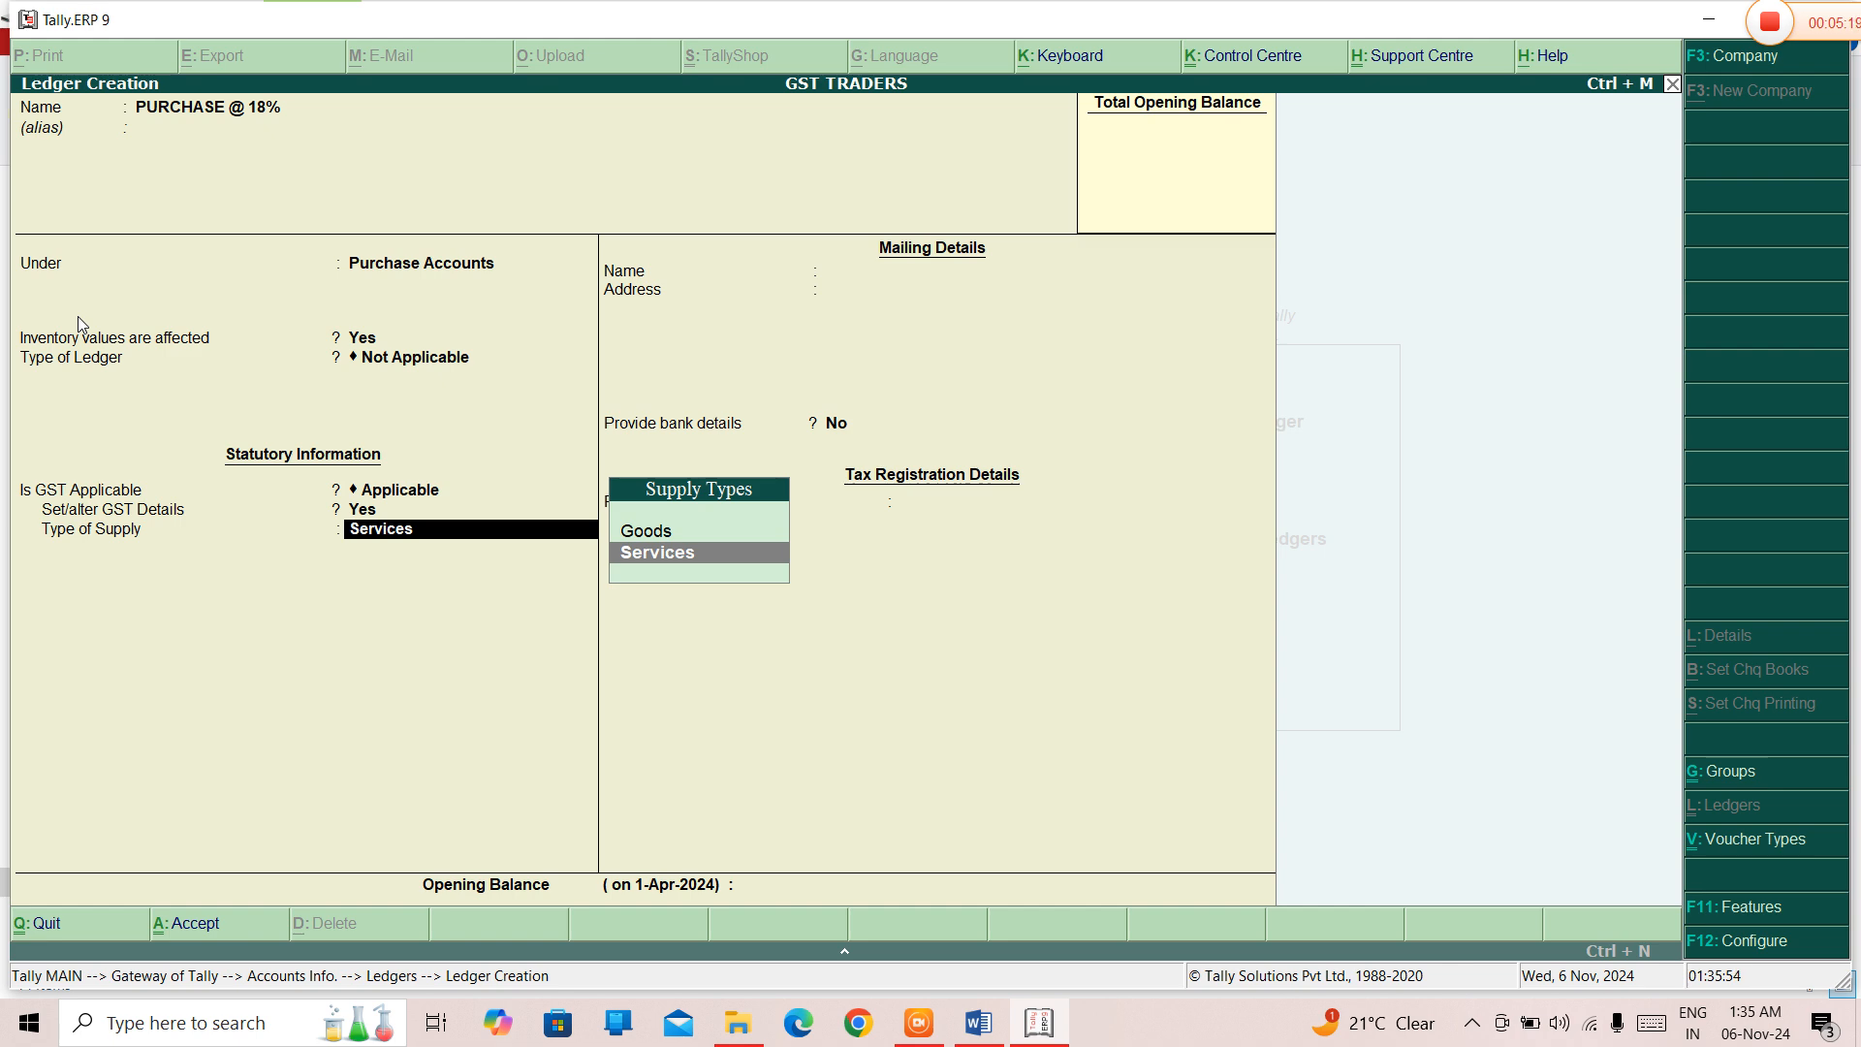
- Set the type of supply of PURCHASE @ 18% to Goods and save the ledger without bank details or an opening balance
key(Up)
key(Return)
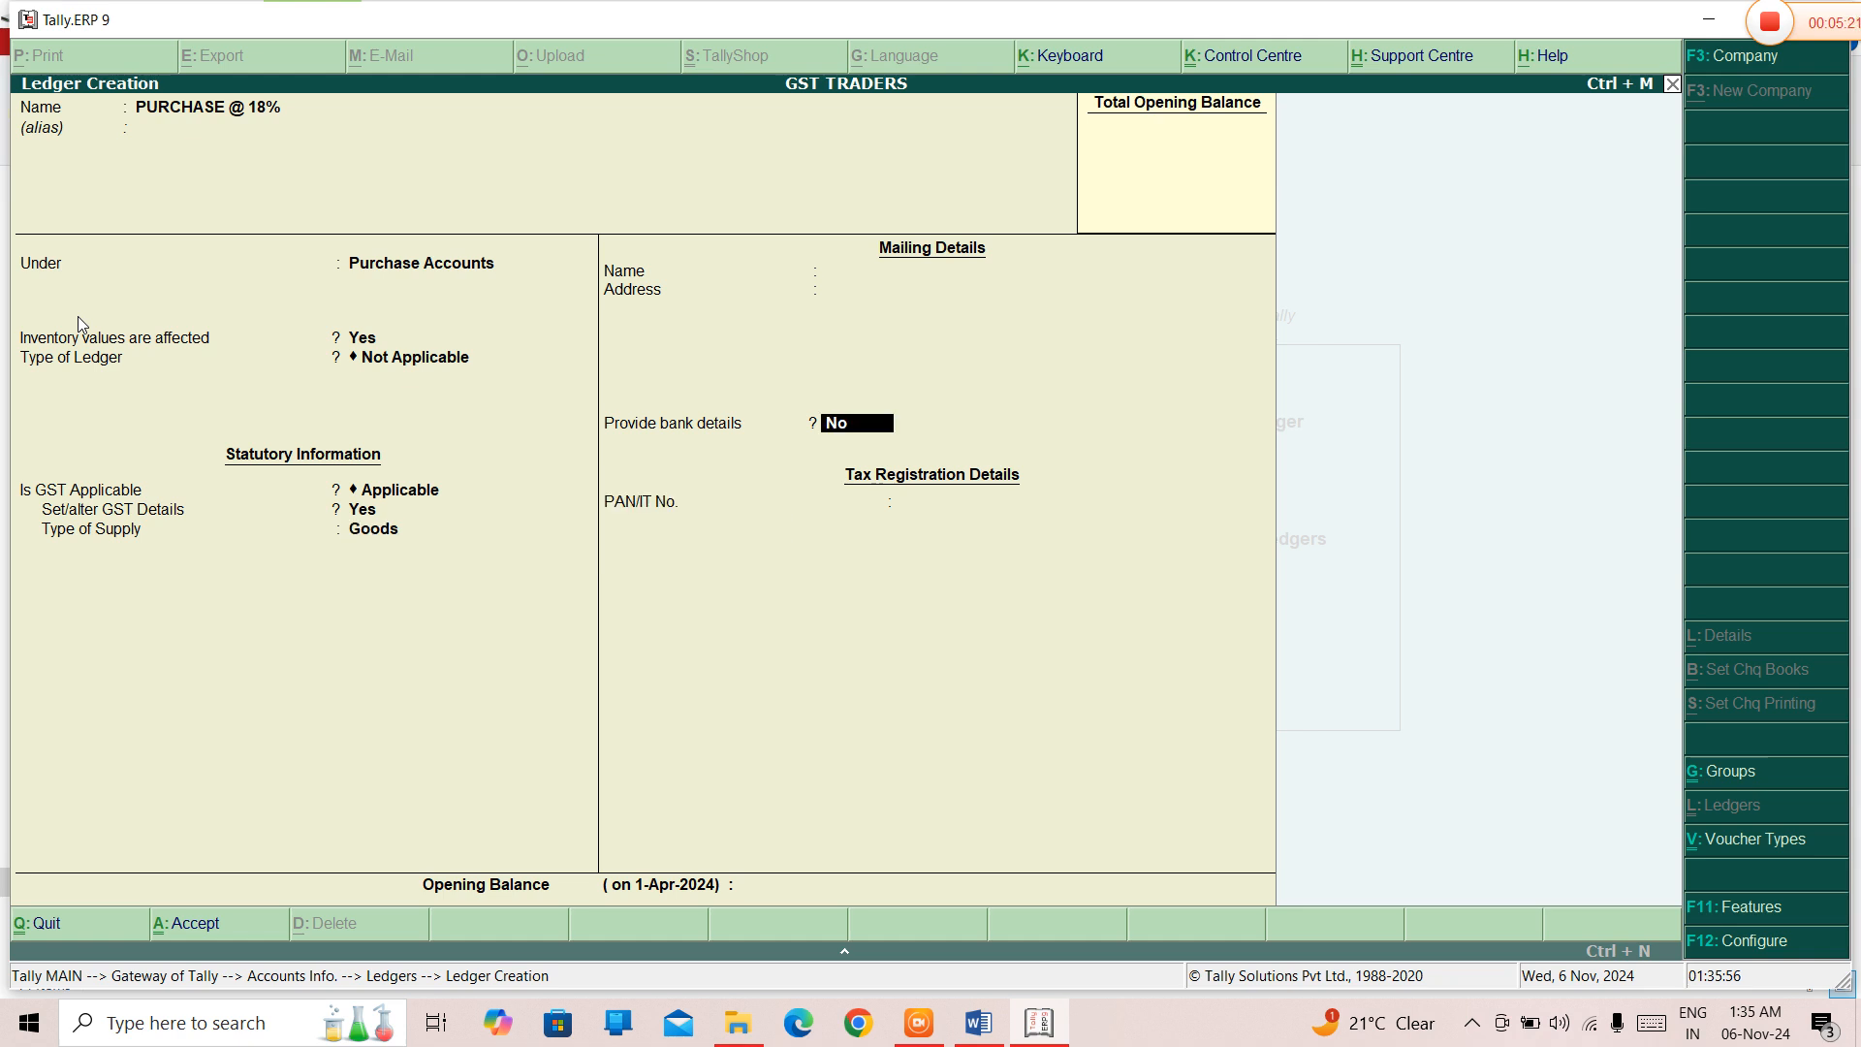
key(Return)
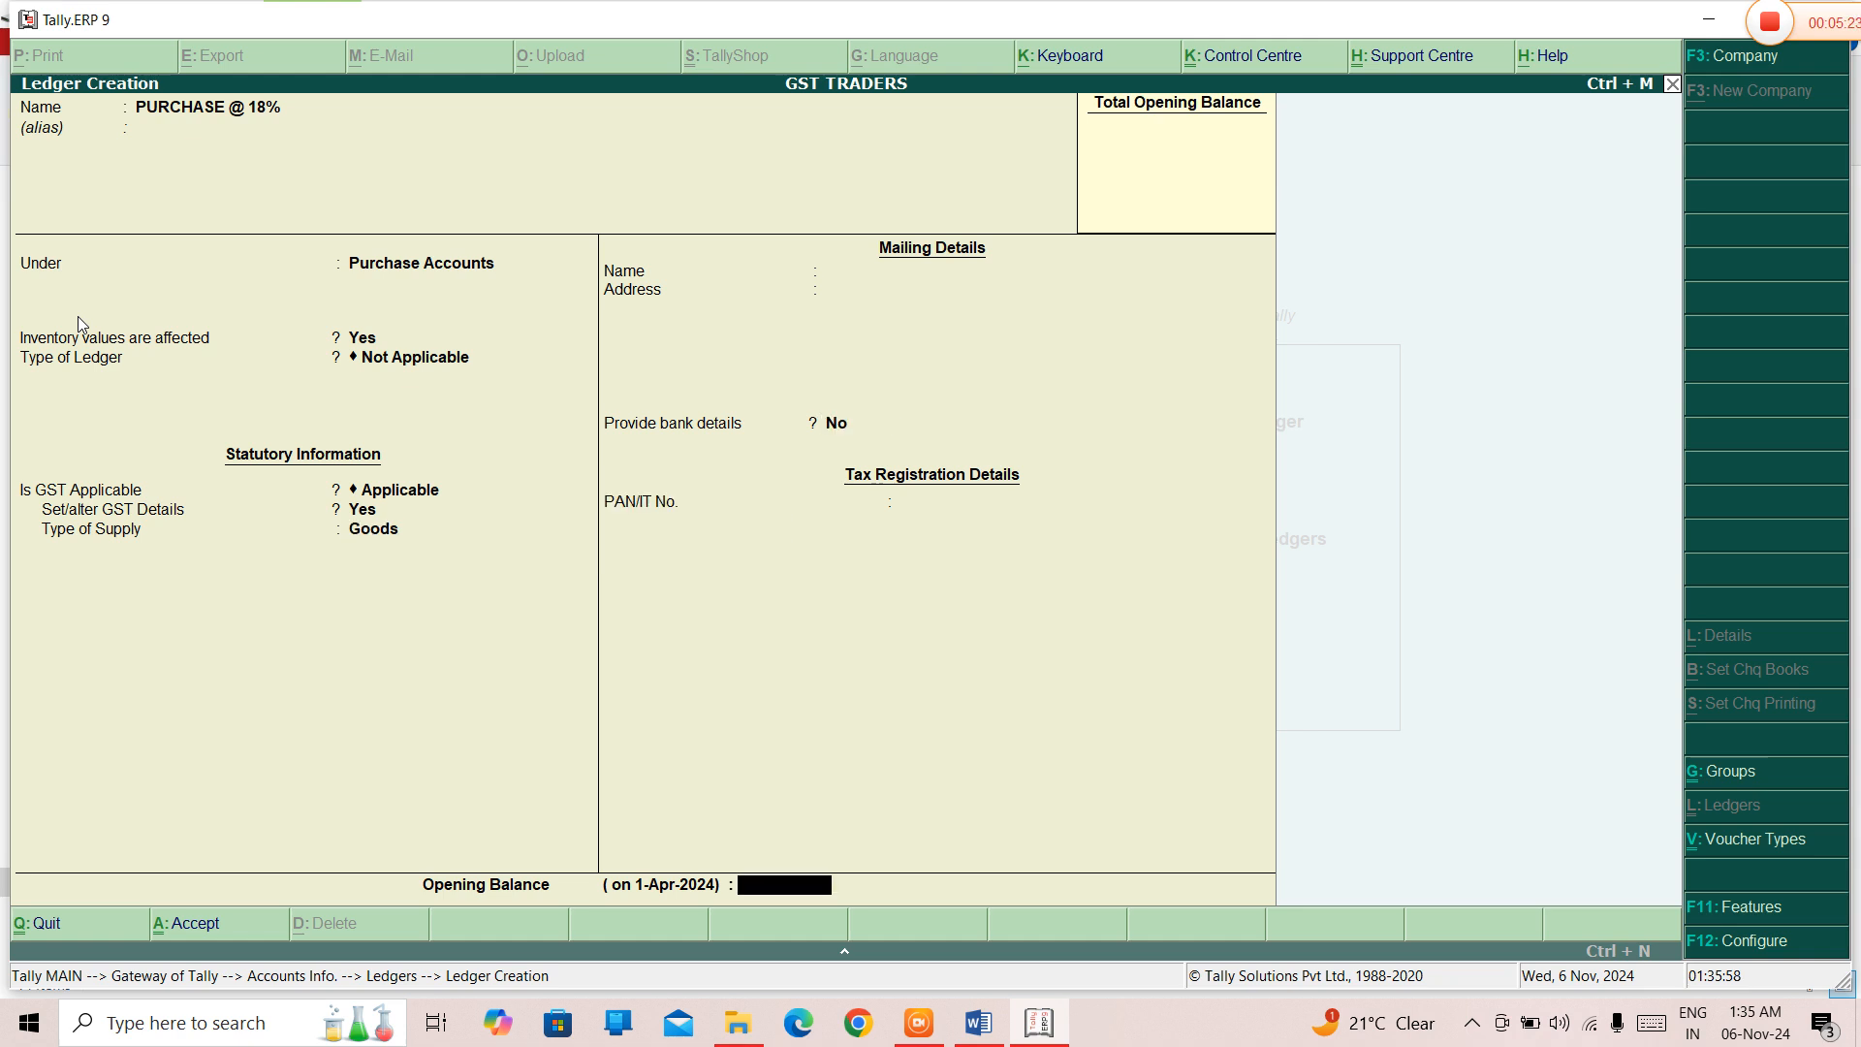
key(Return)
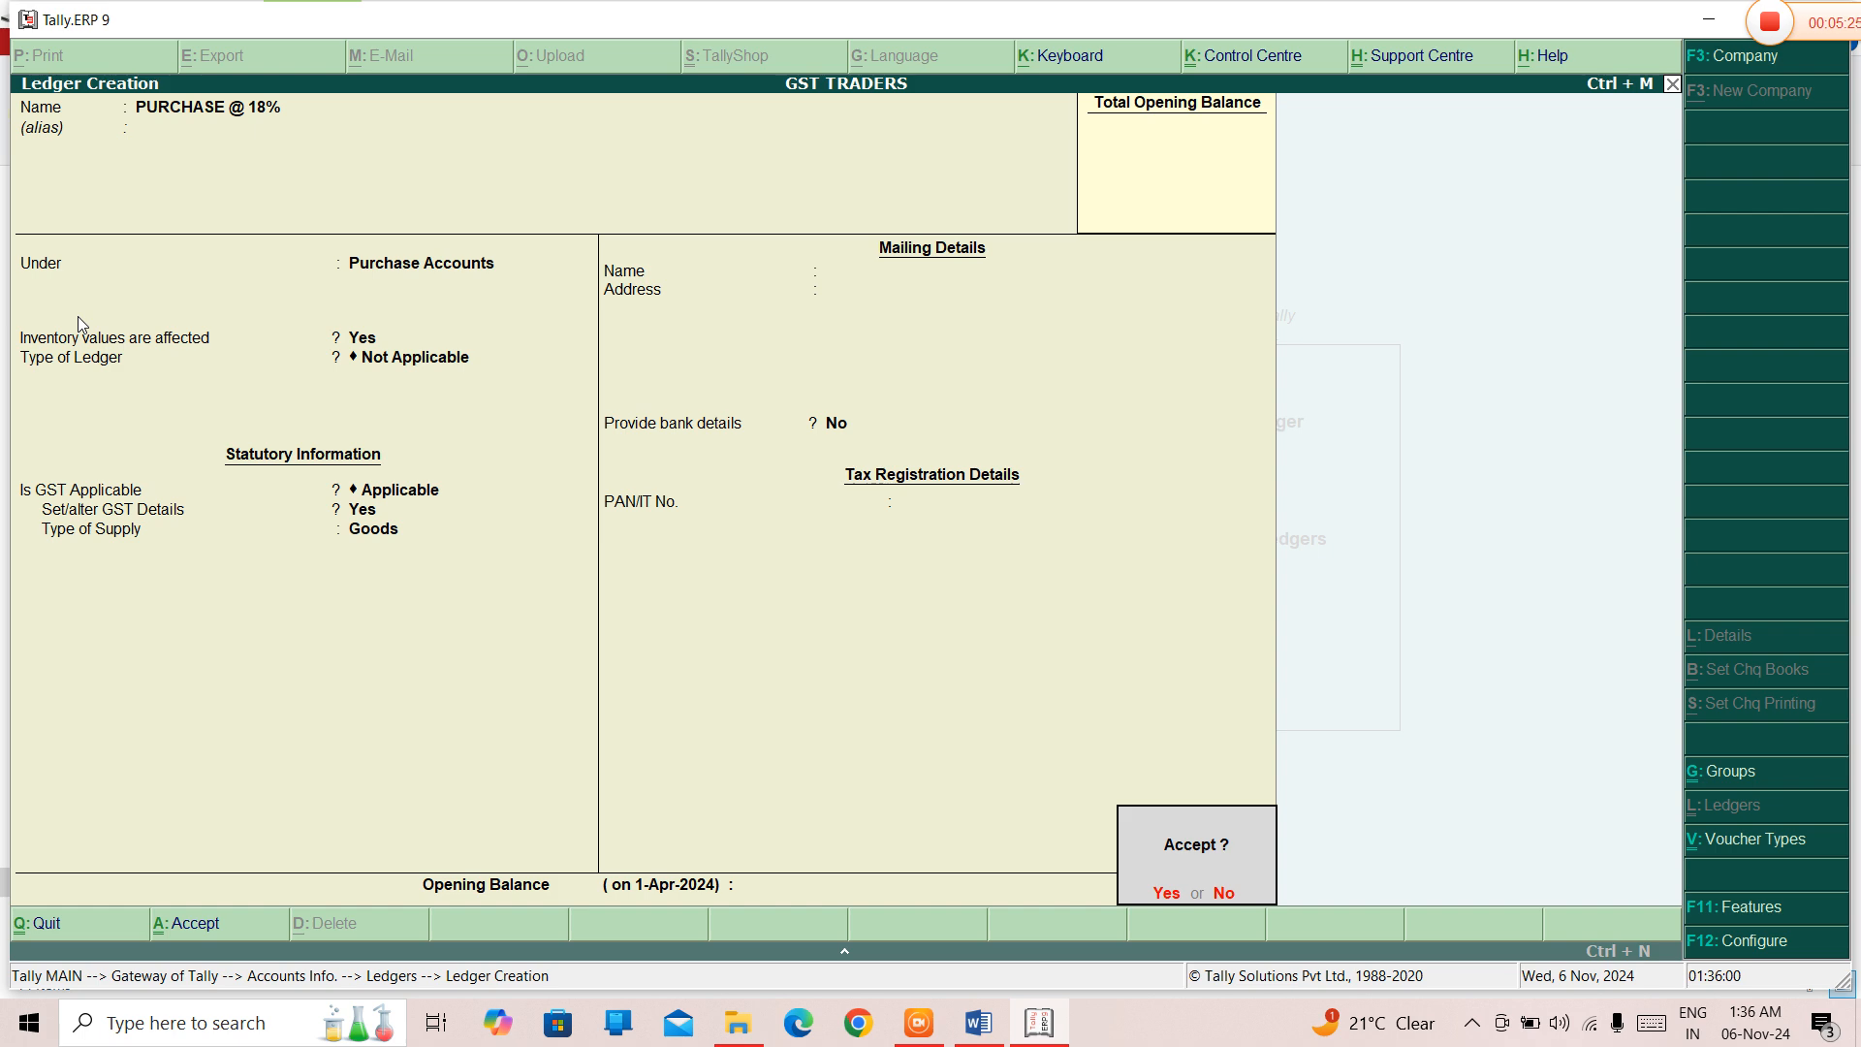
key(Return)
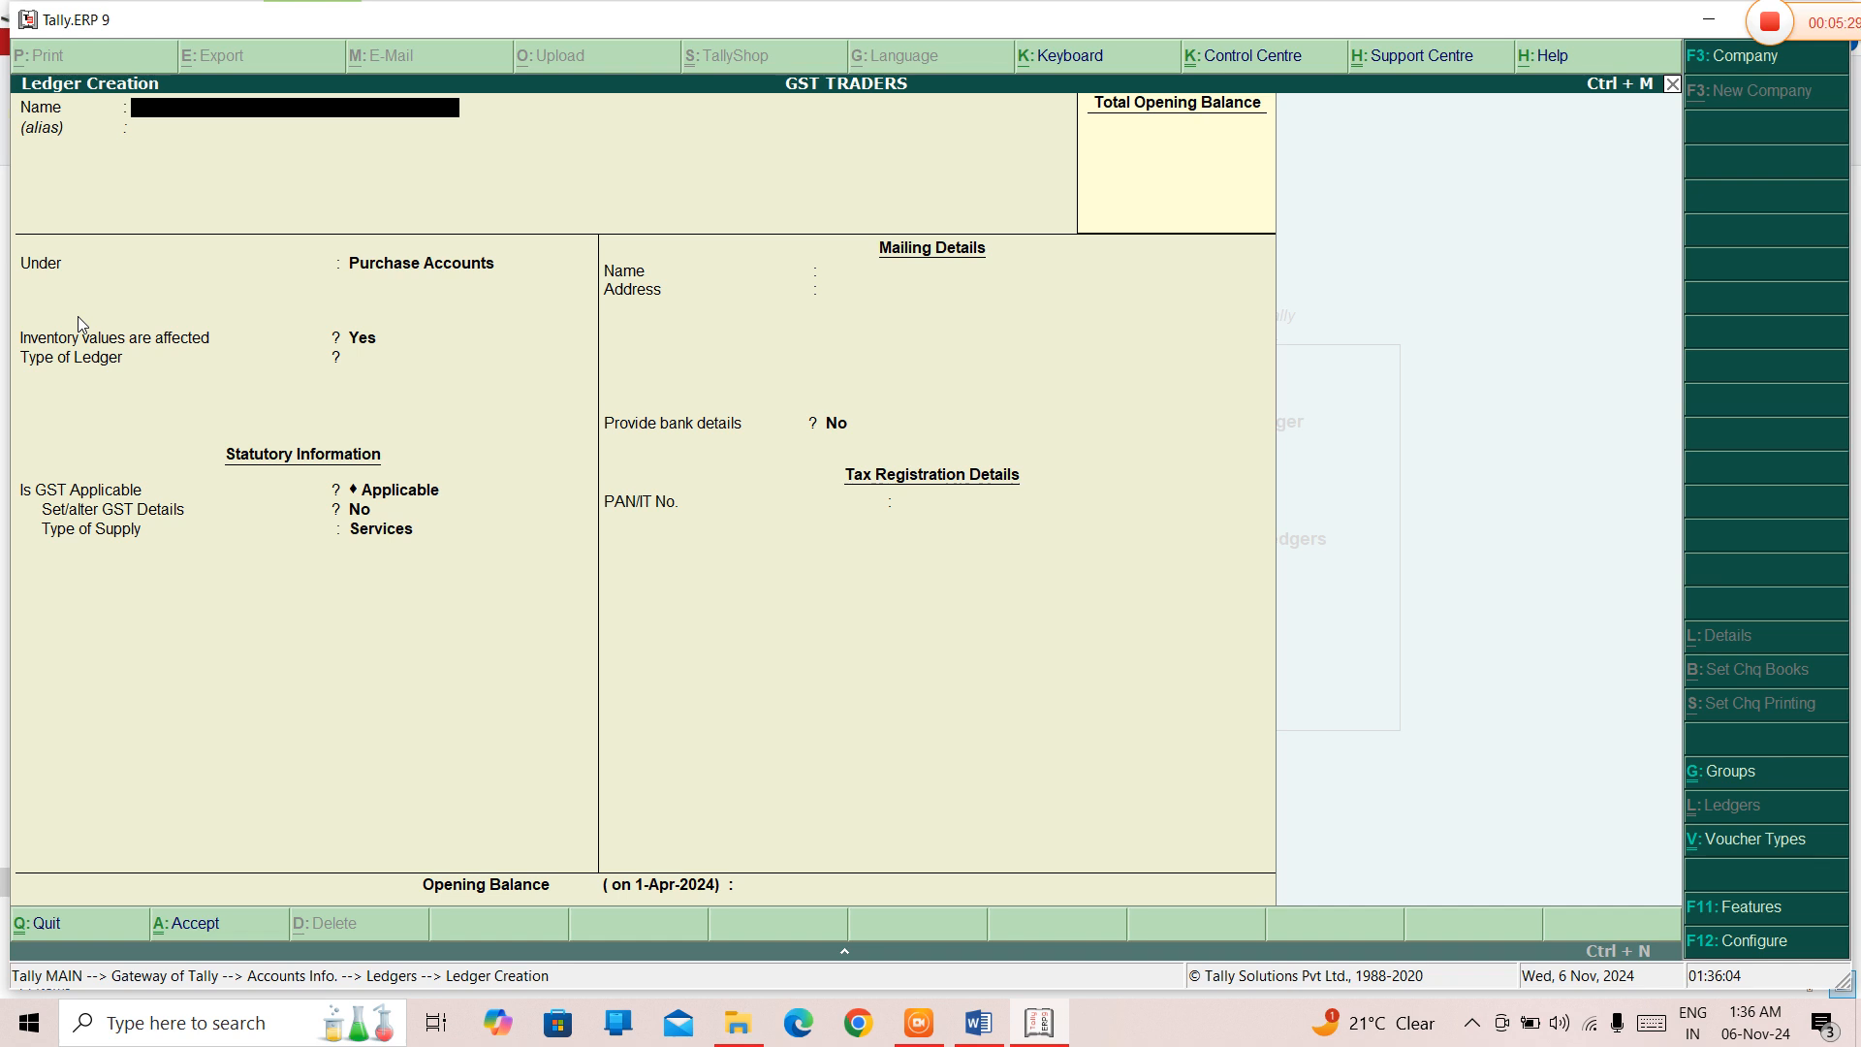
- Leave ledger creation, display the saved PURCHASE @ 18% ledger to check its settings, and return to the ledger options
key(Escape)
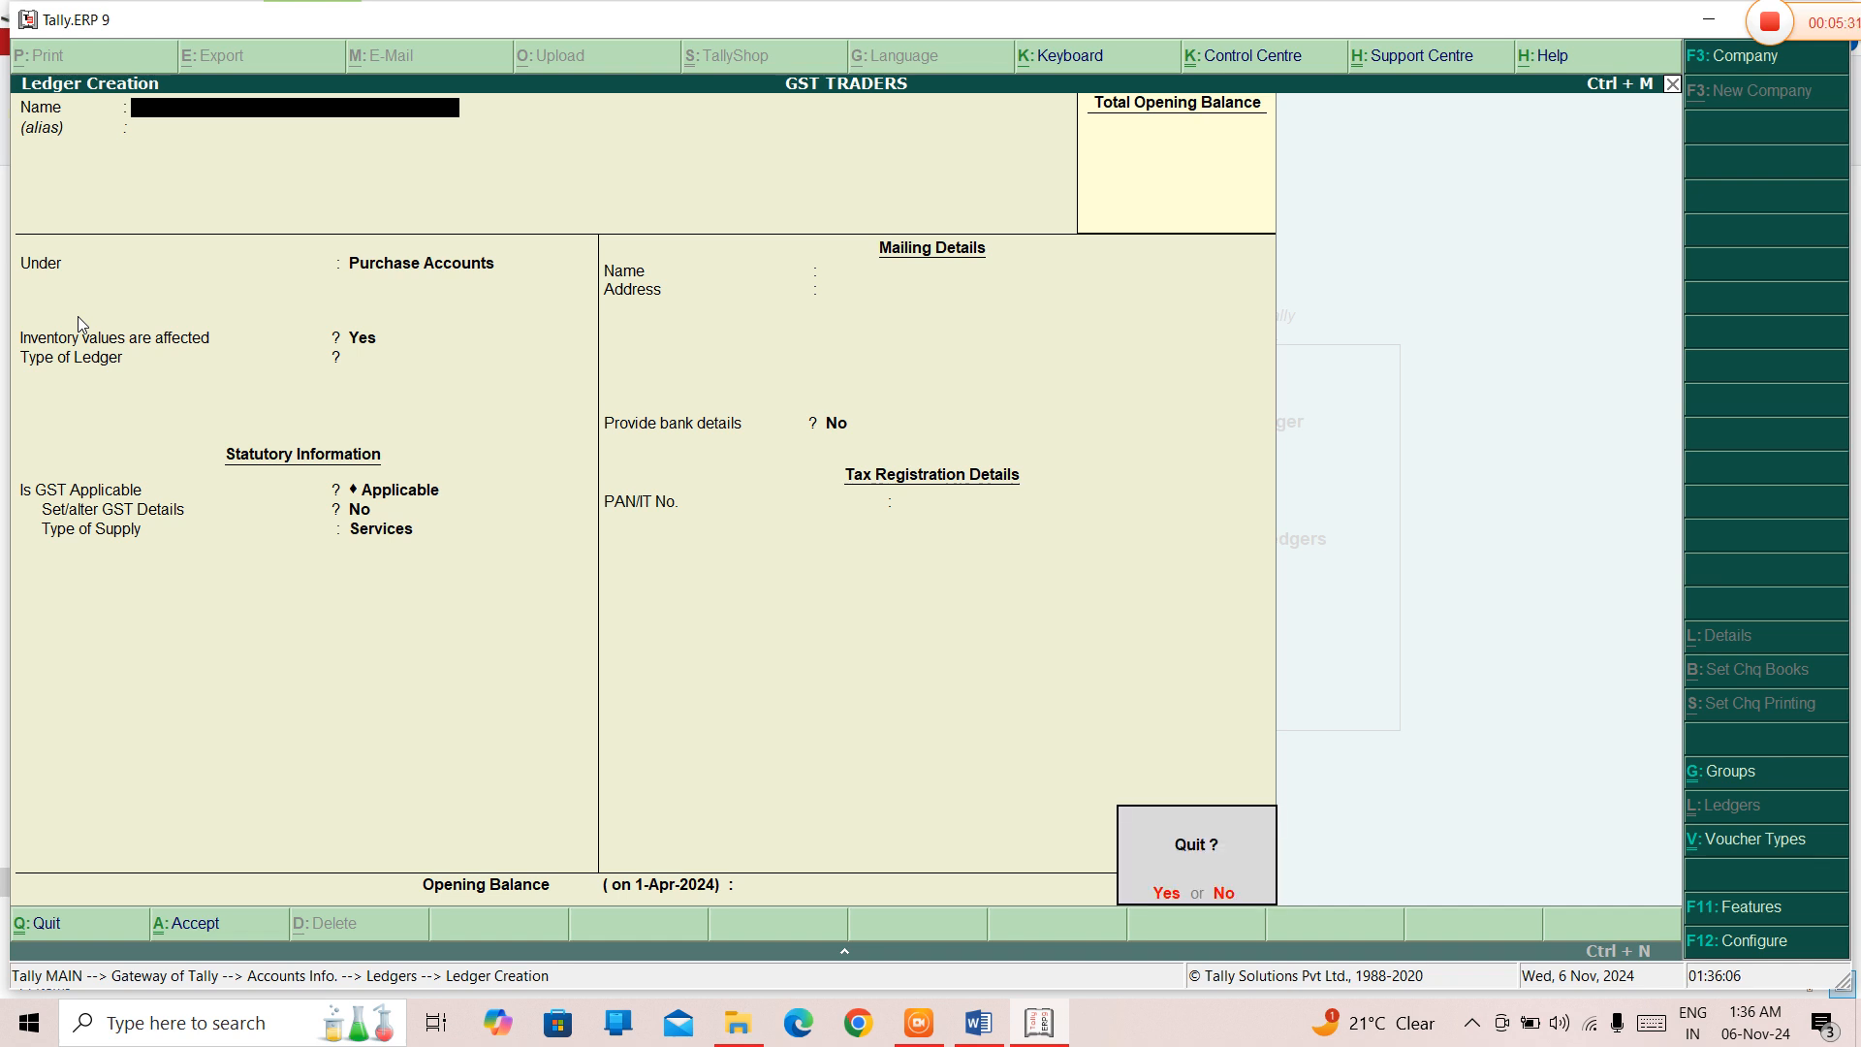
key(Return)
key(Down)
key(Return)
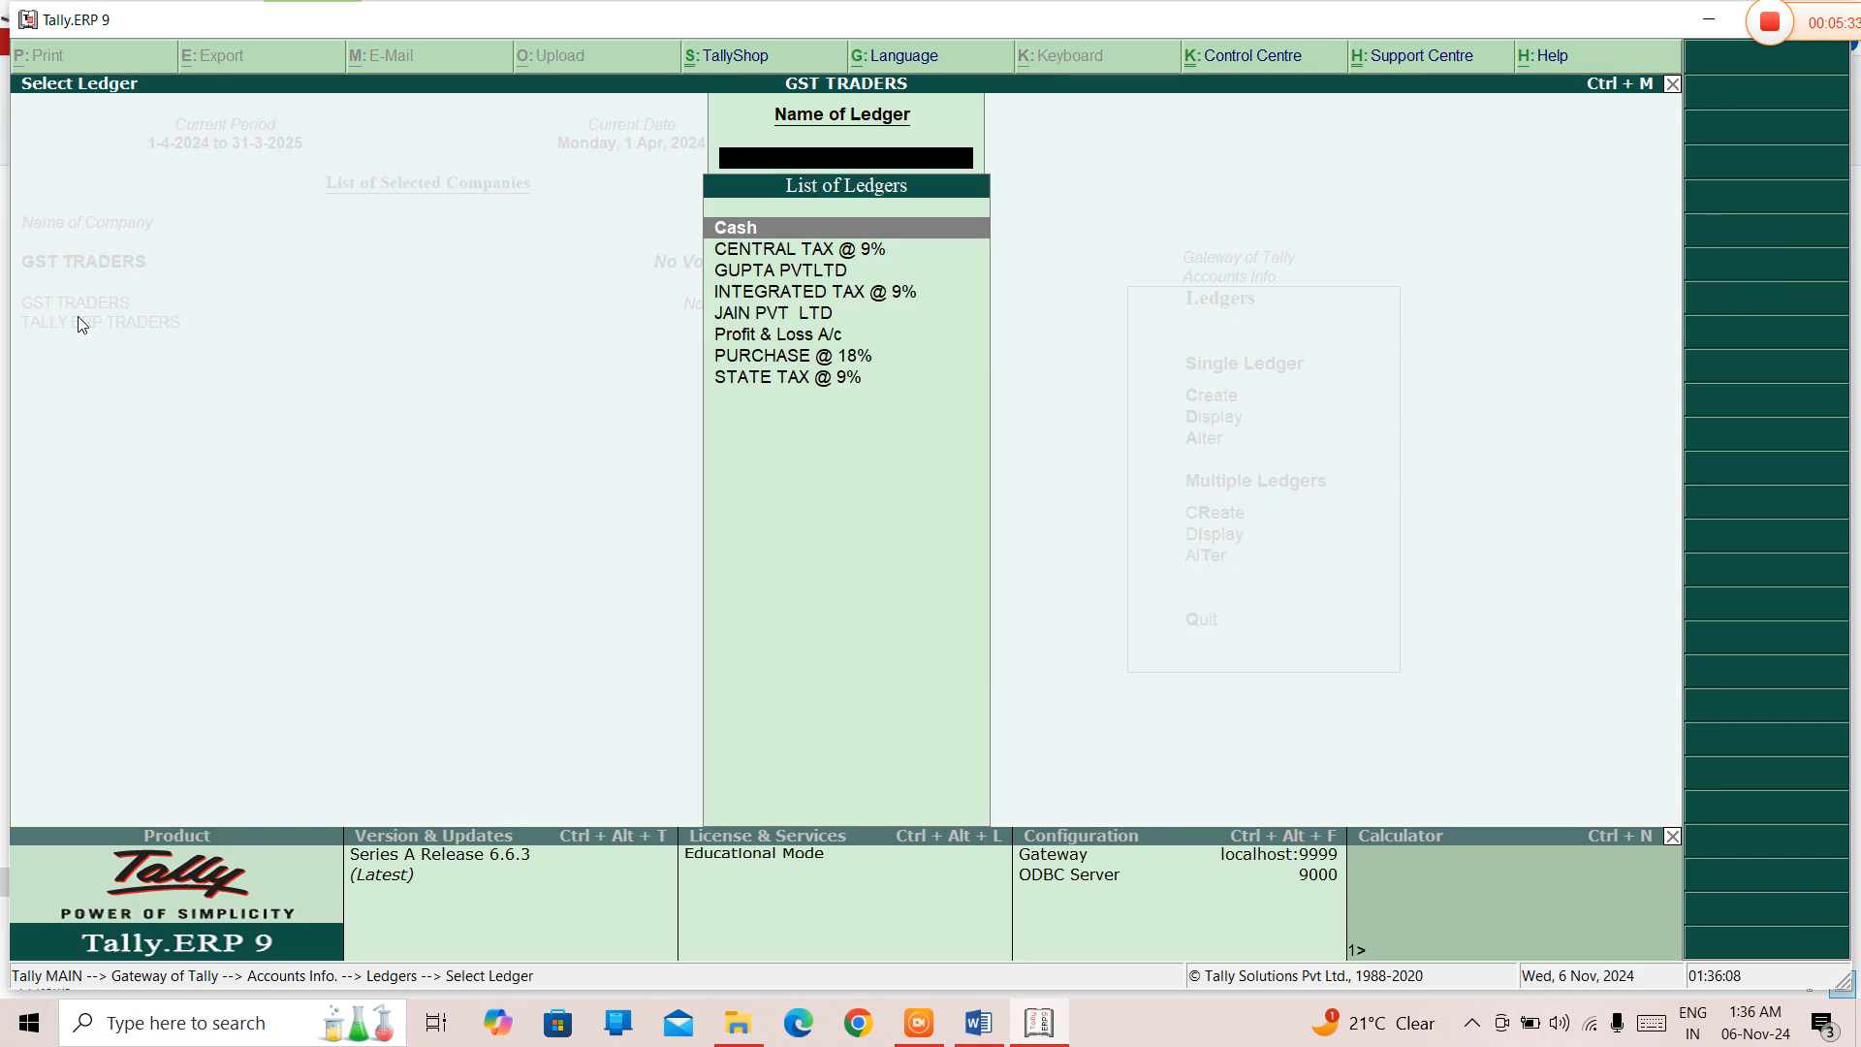
key(Down)
key(Down)
key(Down)
key(Down)
key(Down)
key(Down)
key(Return)
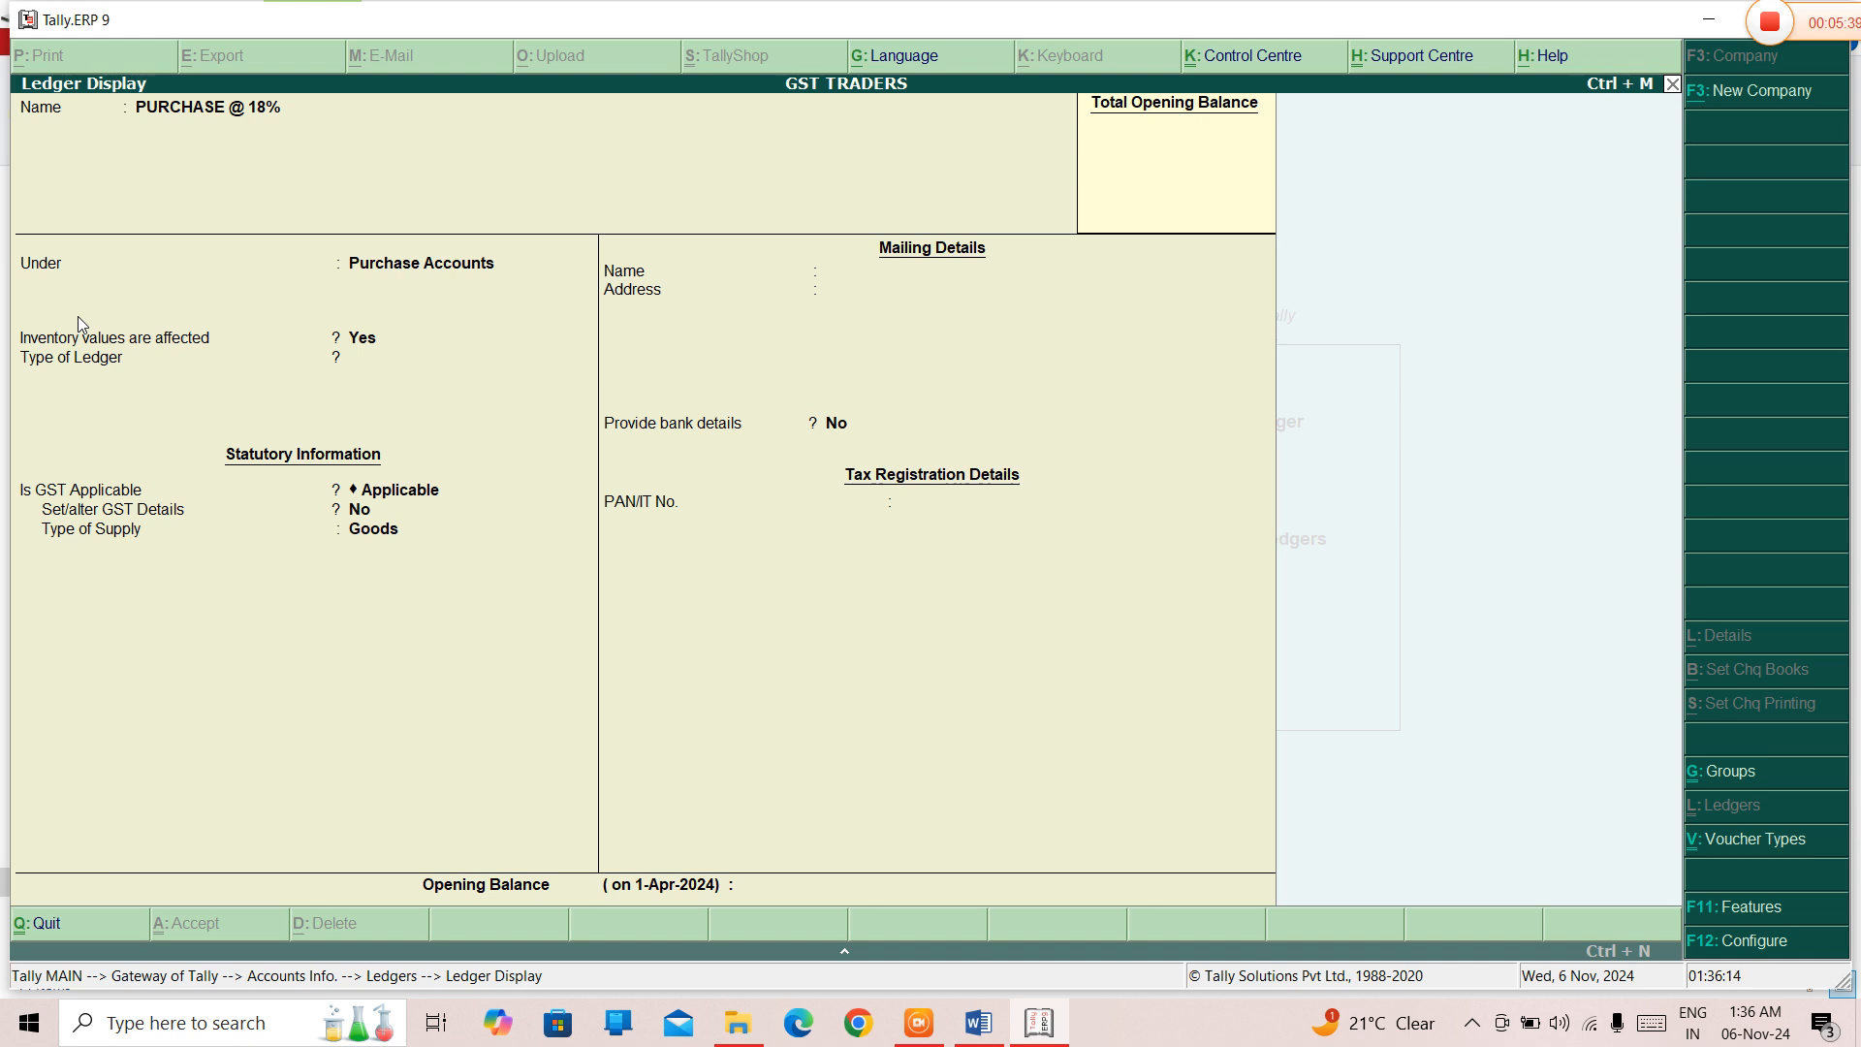
key(Escape)
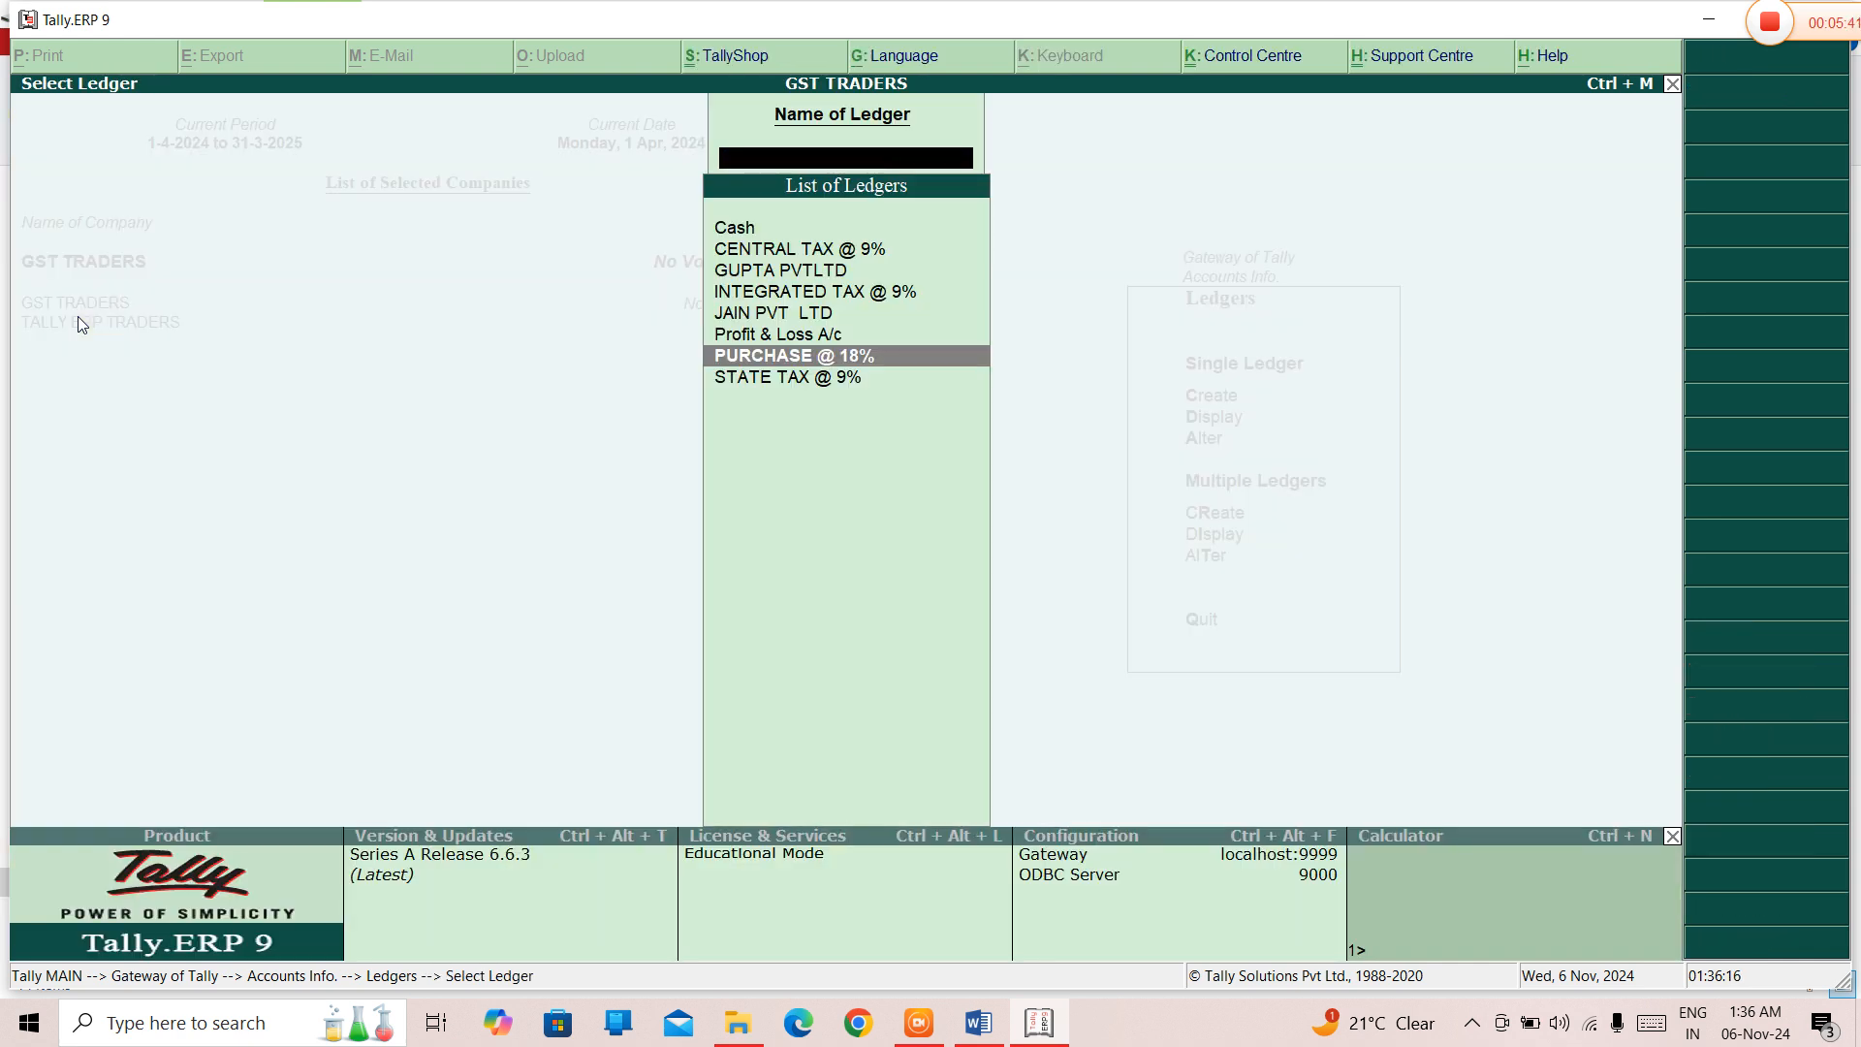
key(Escape)
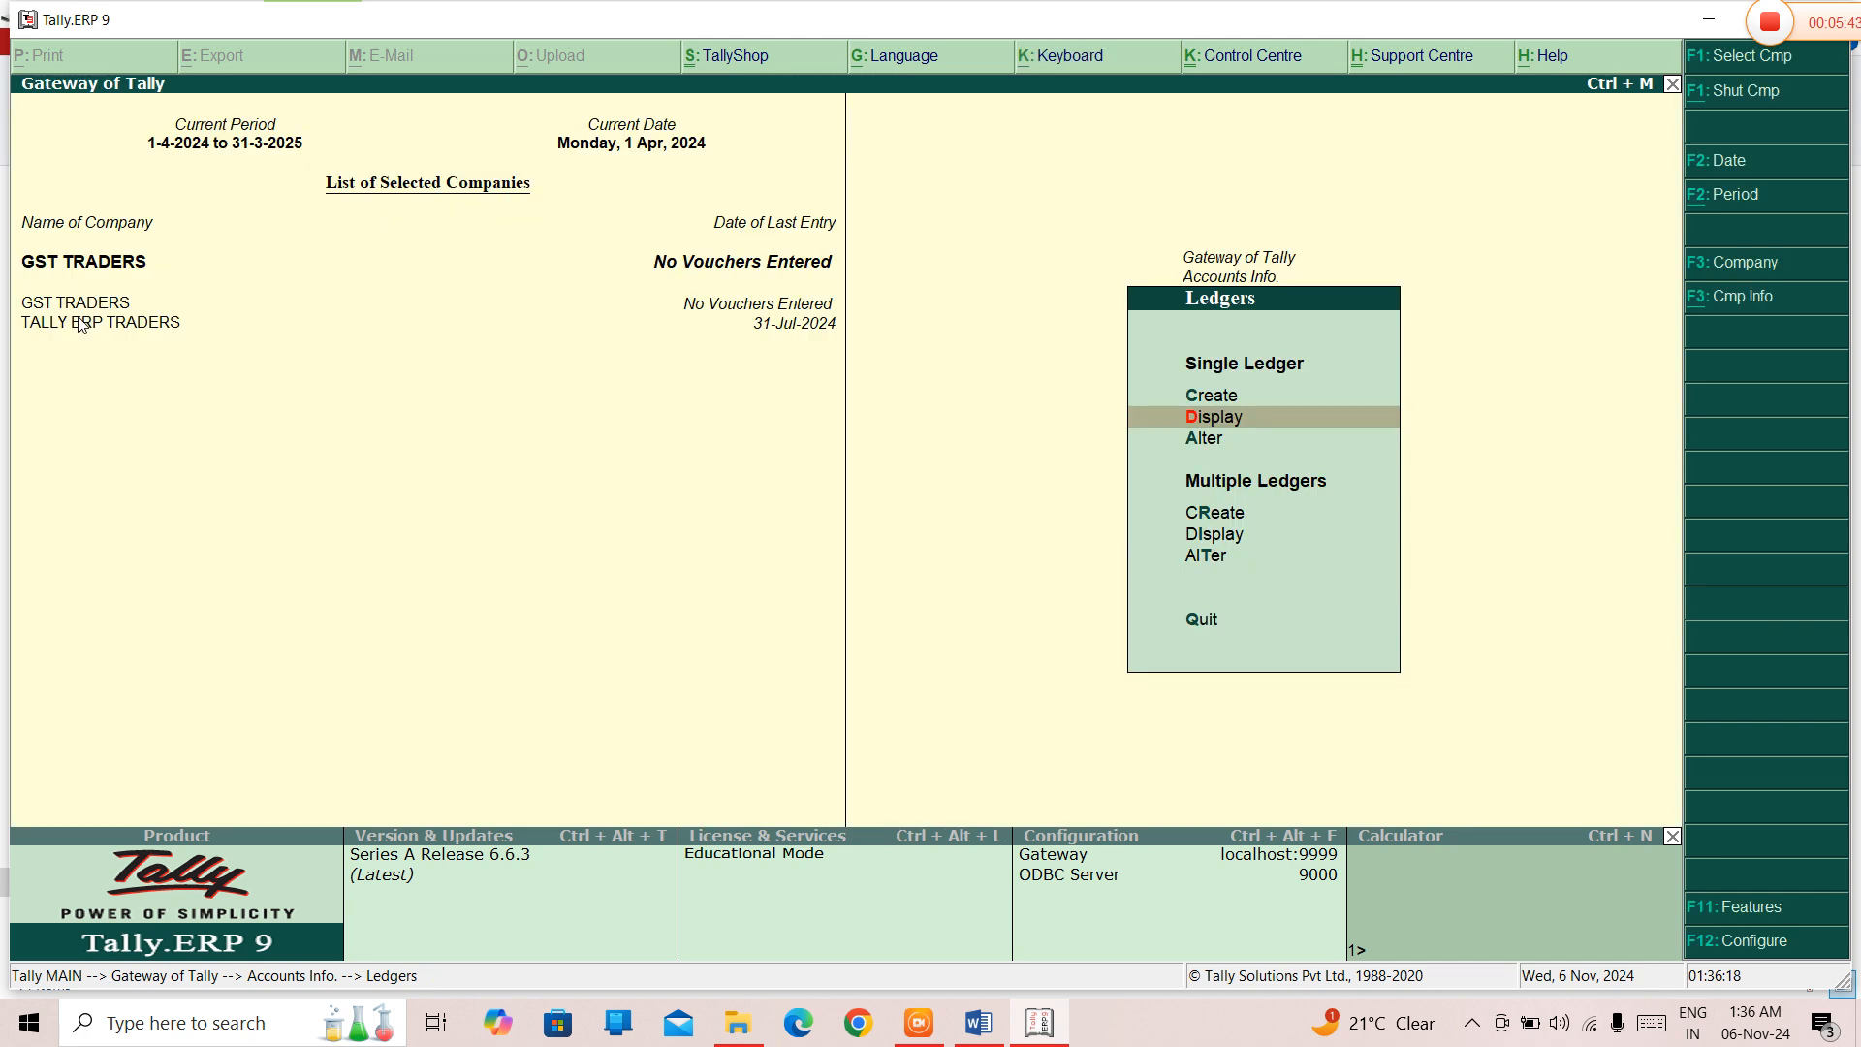
- Create another single ledger named SALES @ 18% without an alias
key(Up)
key(Return)
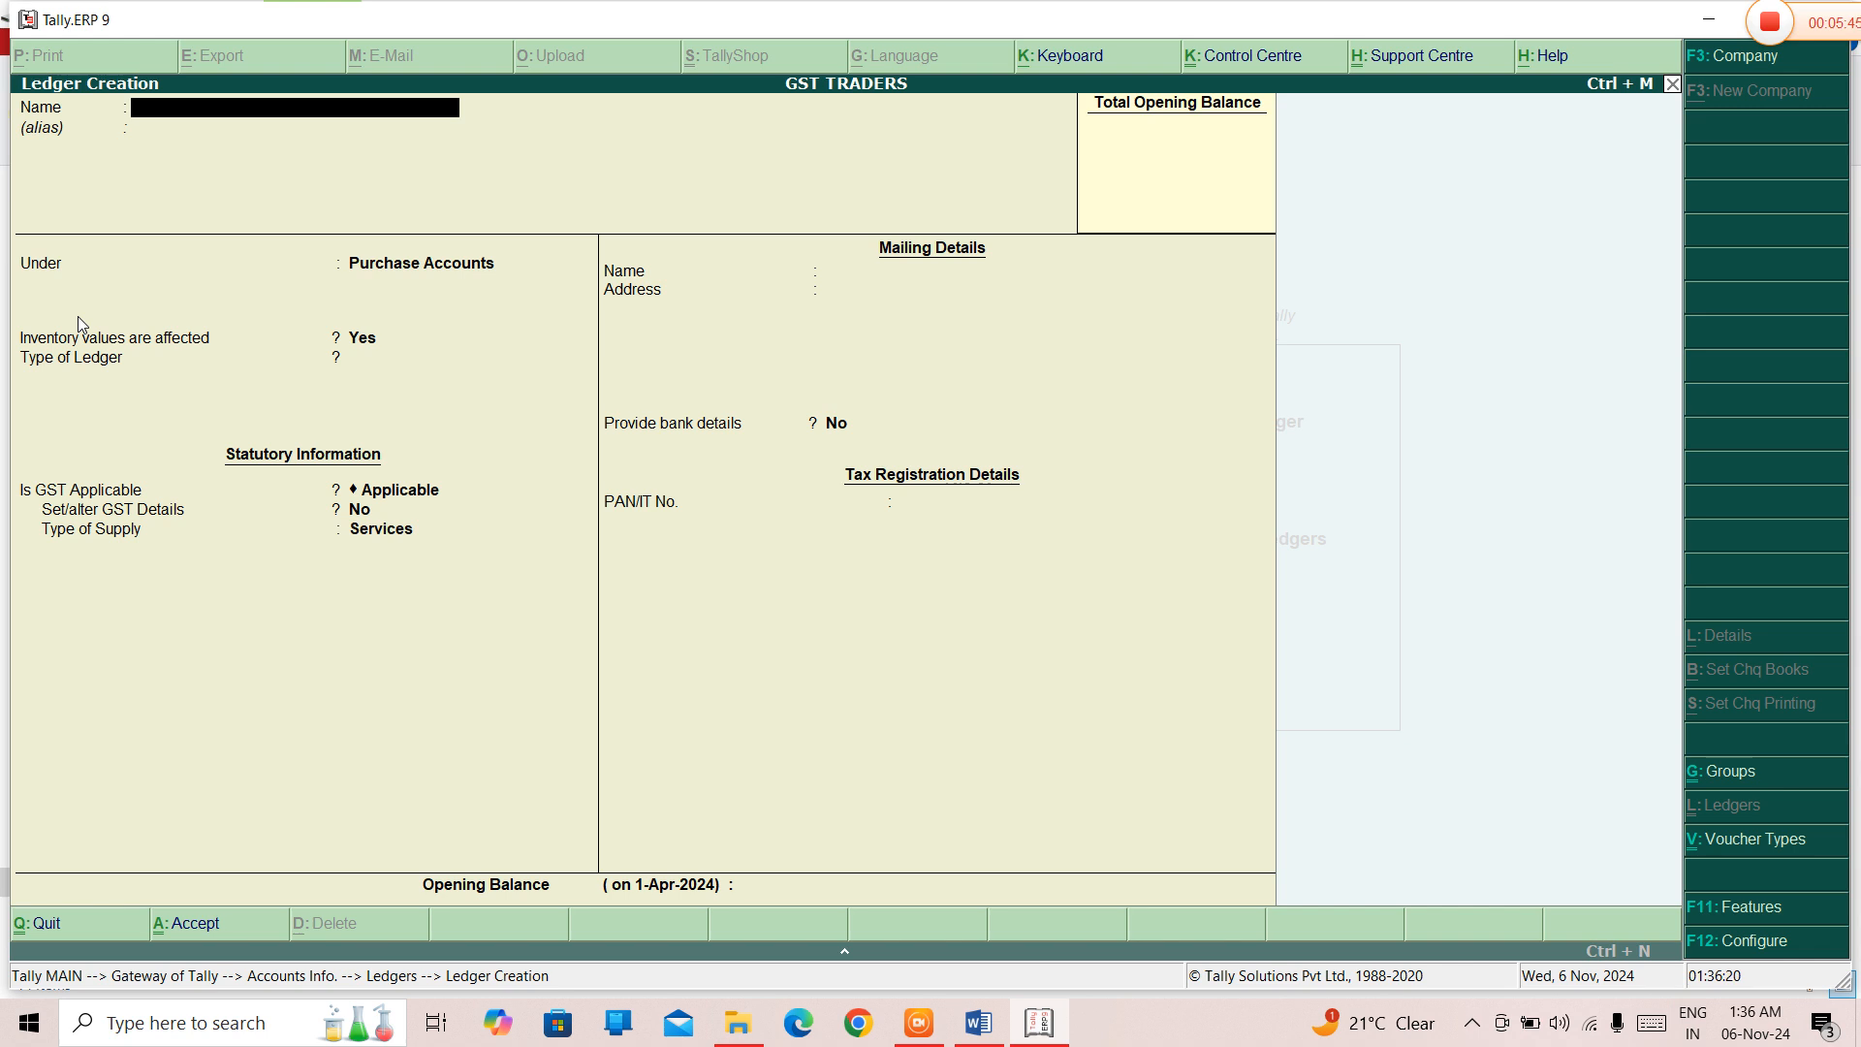
text(SALES @ 18%)
key(Return)
key(Return)
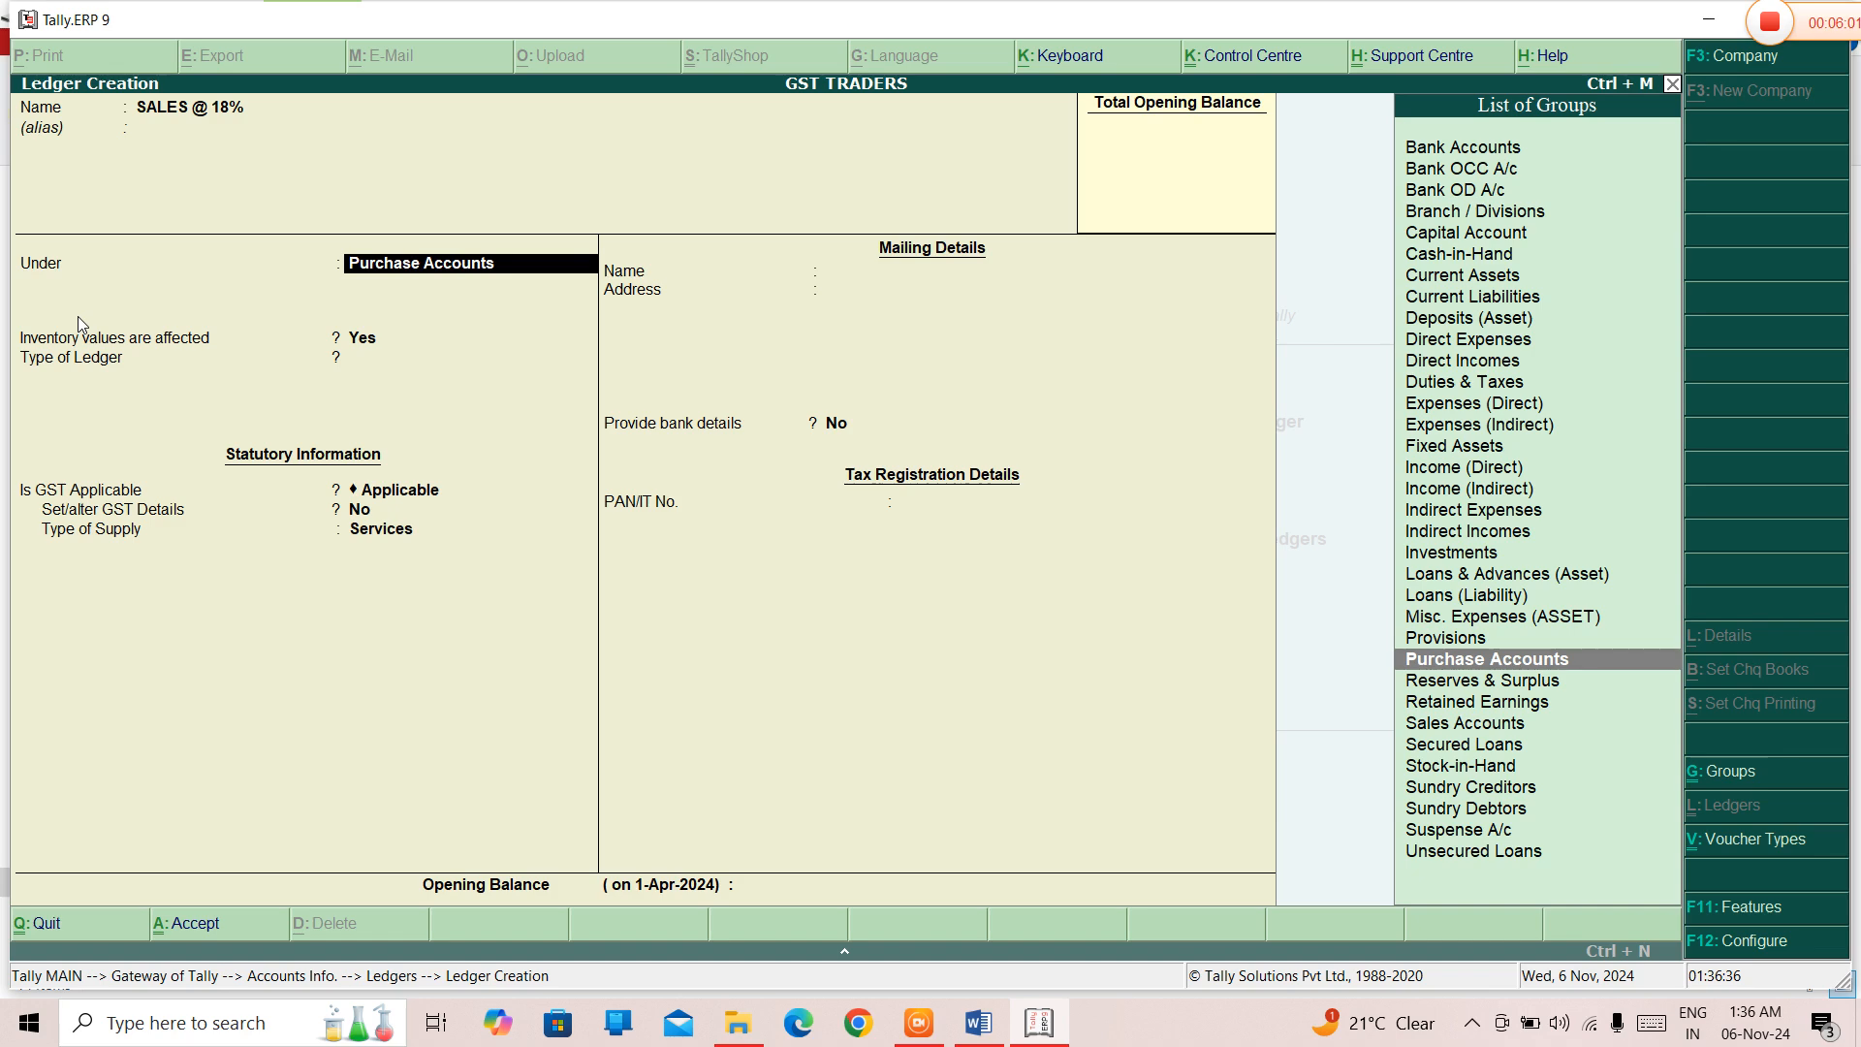
- Place the SALES @ 18% ledger under Sales Accounts with inventory values affected Yes, ledger type Not Applicable and GST Applicable
text(SAL)
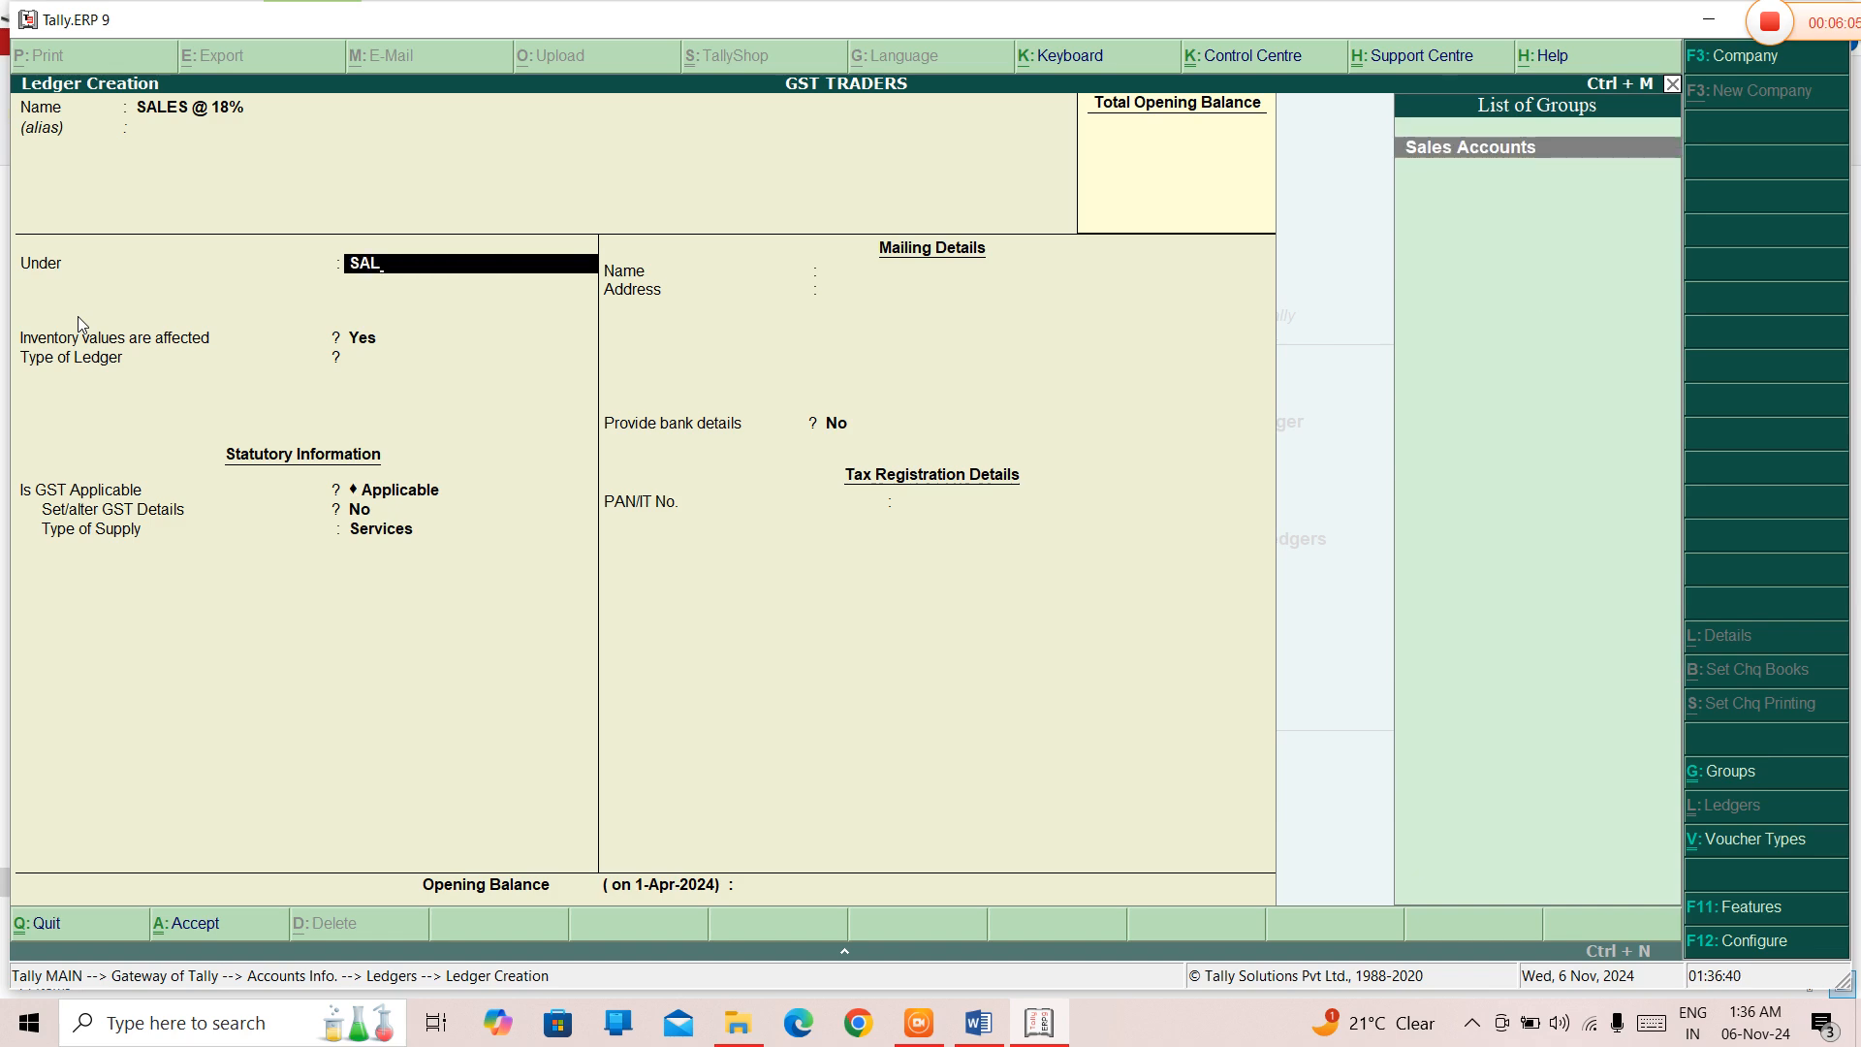
key(Return)
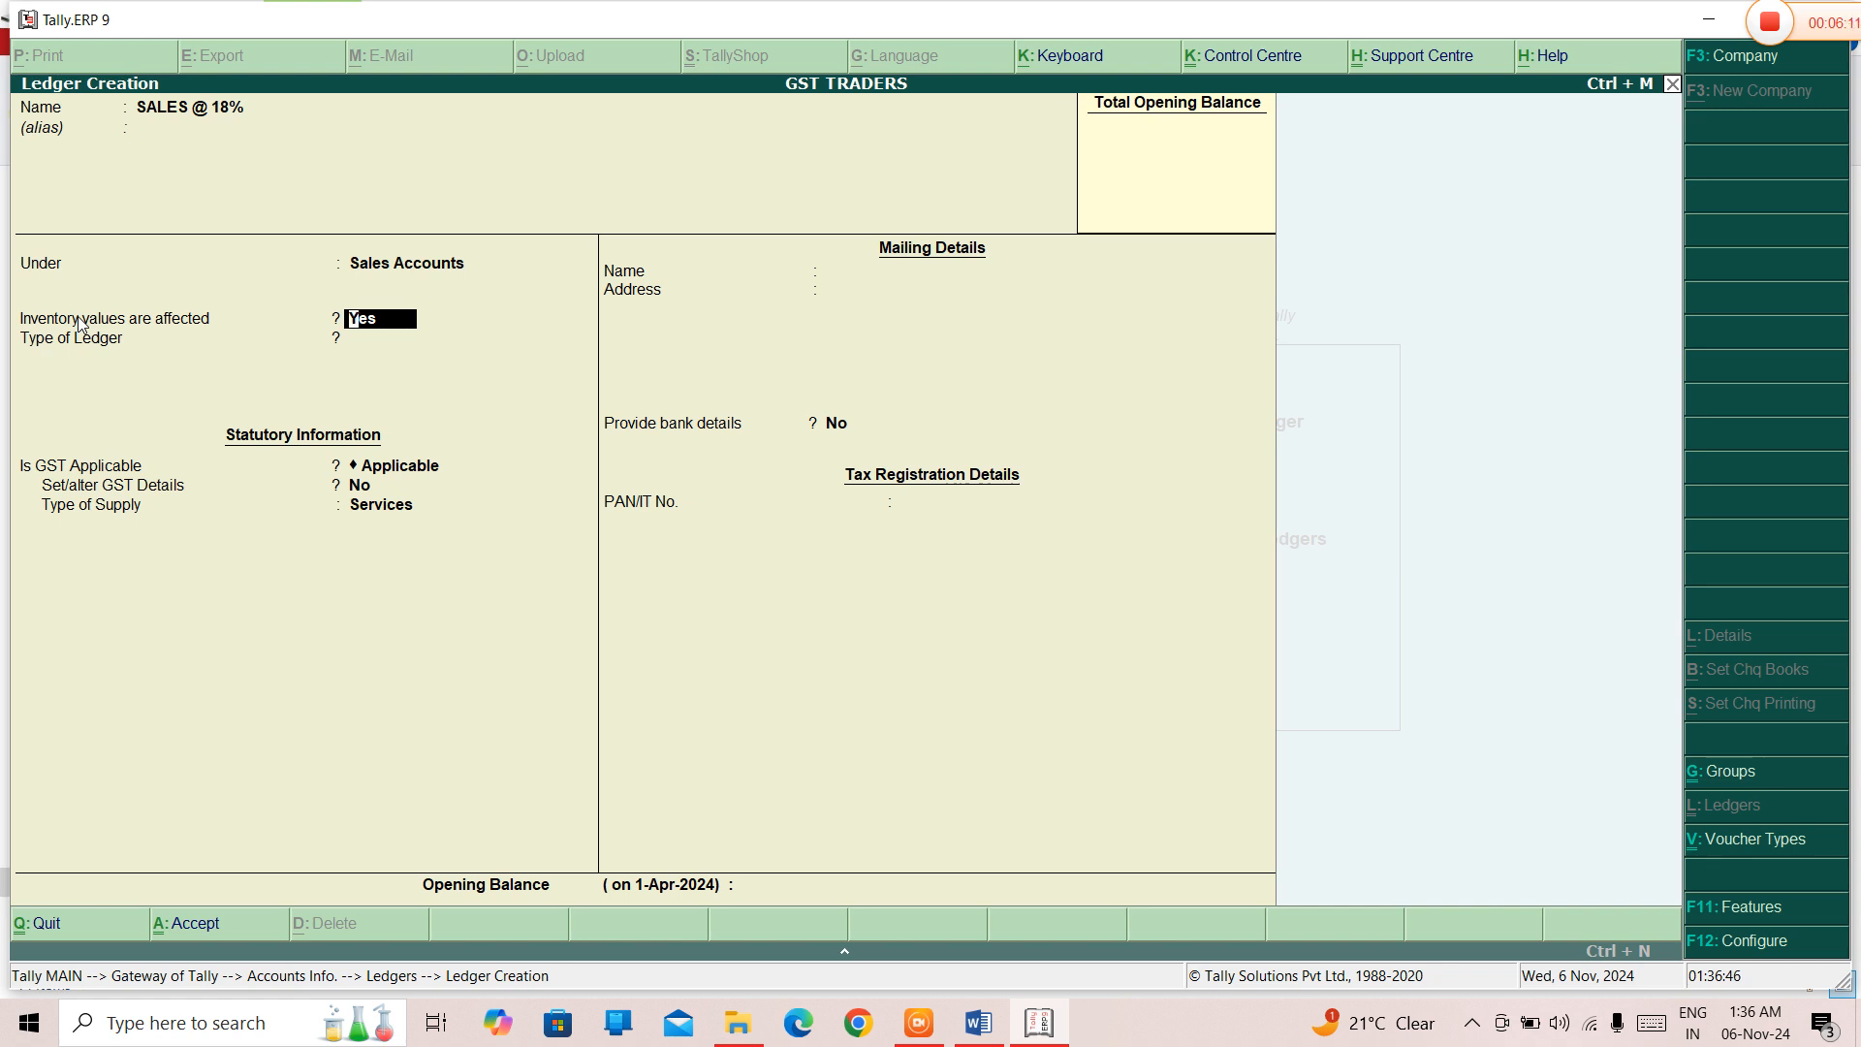
key(Return)
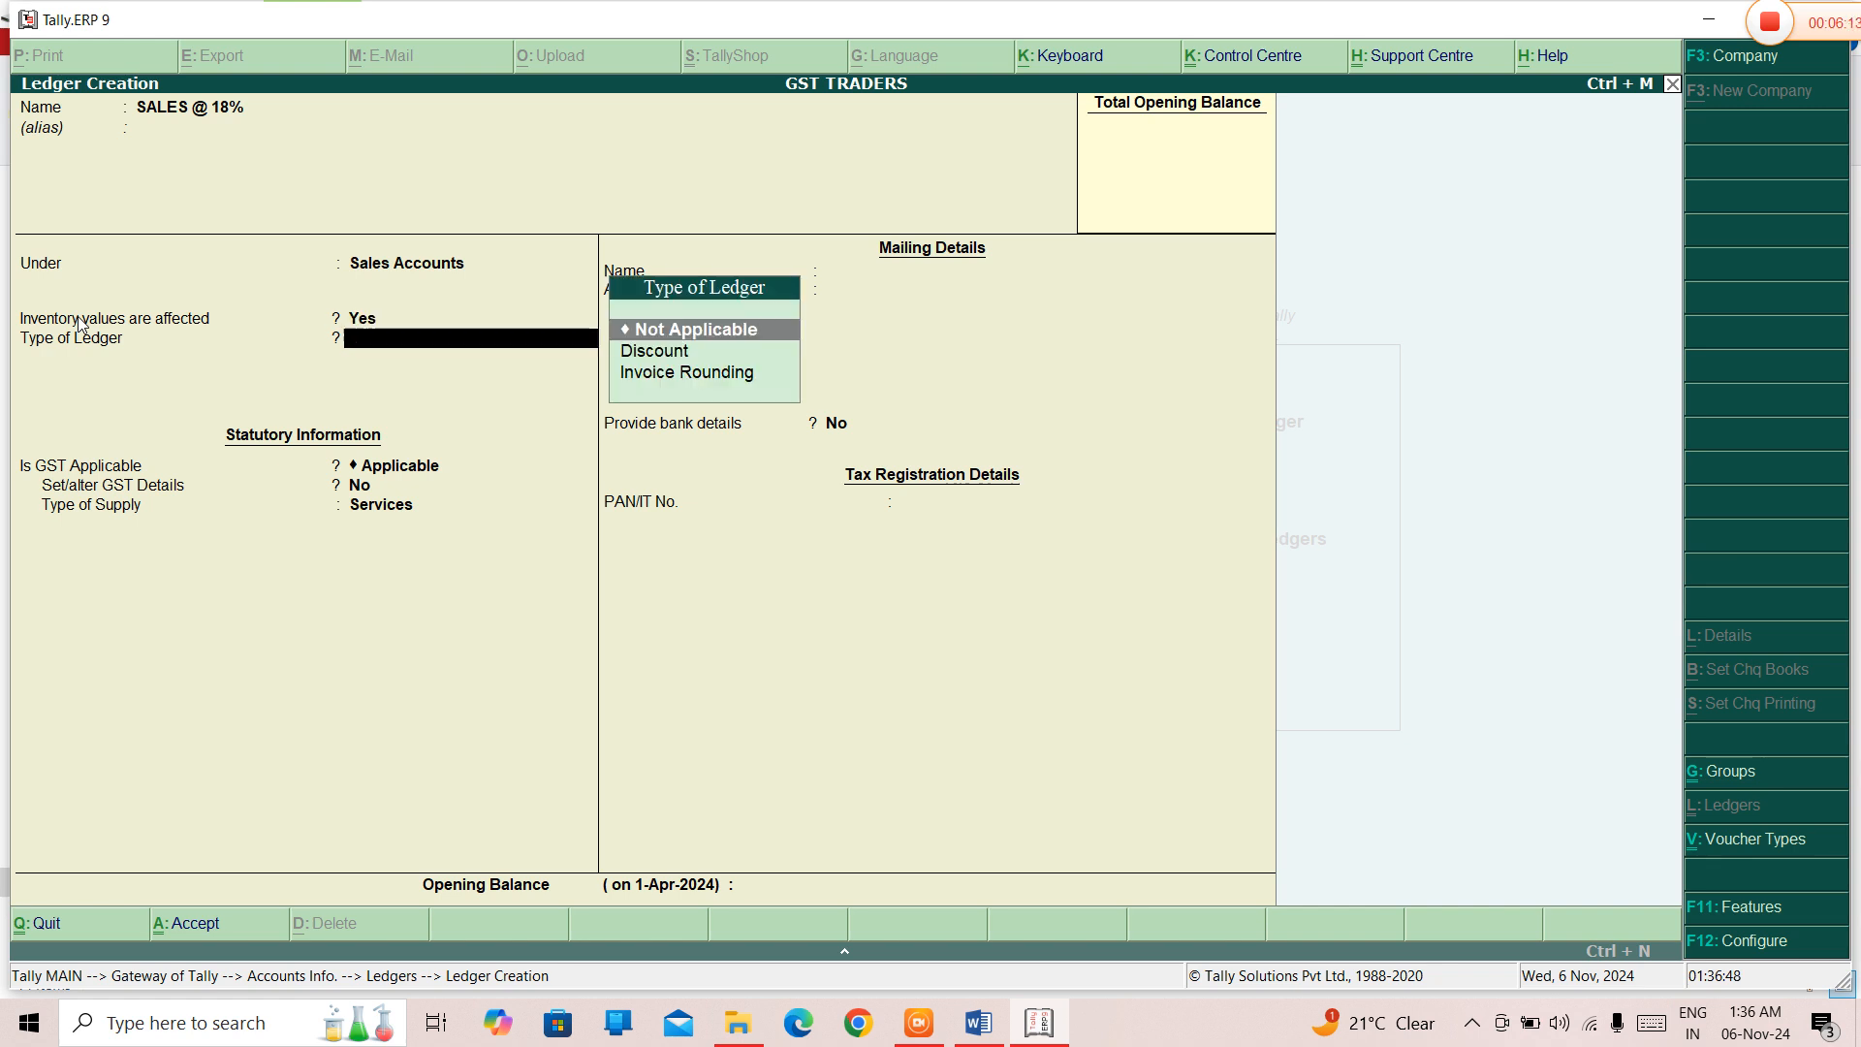
key(Return)
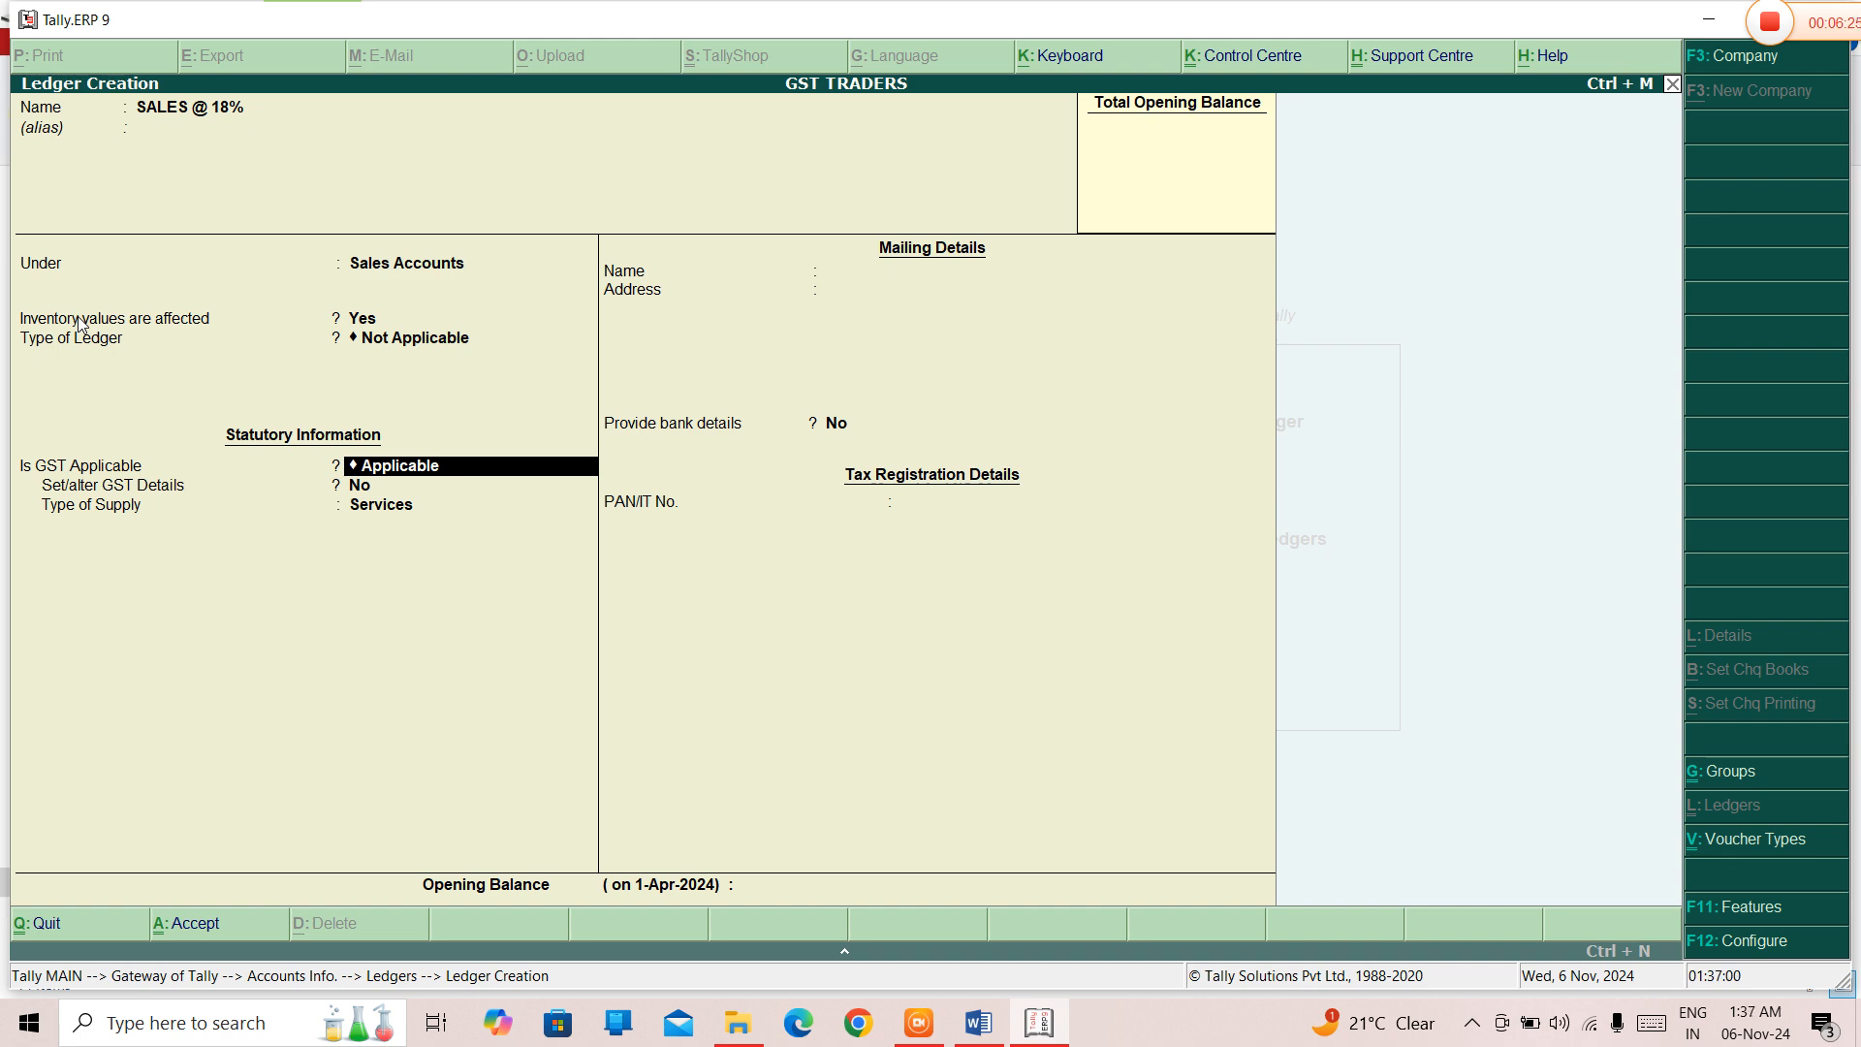
key(Return)
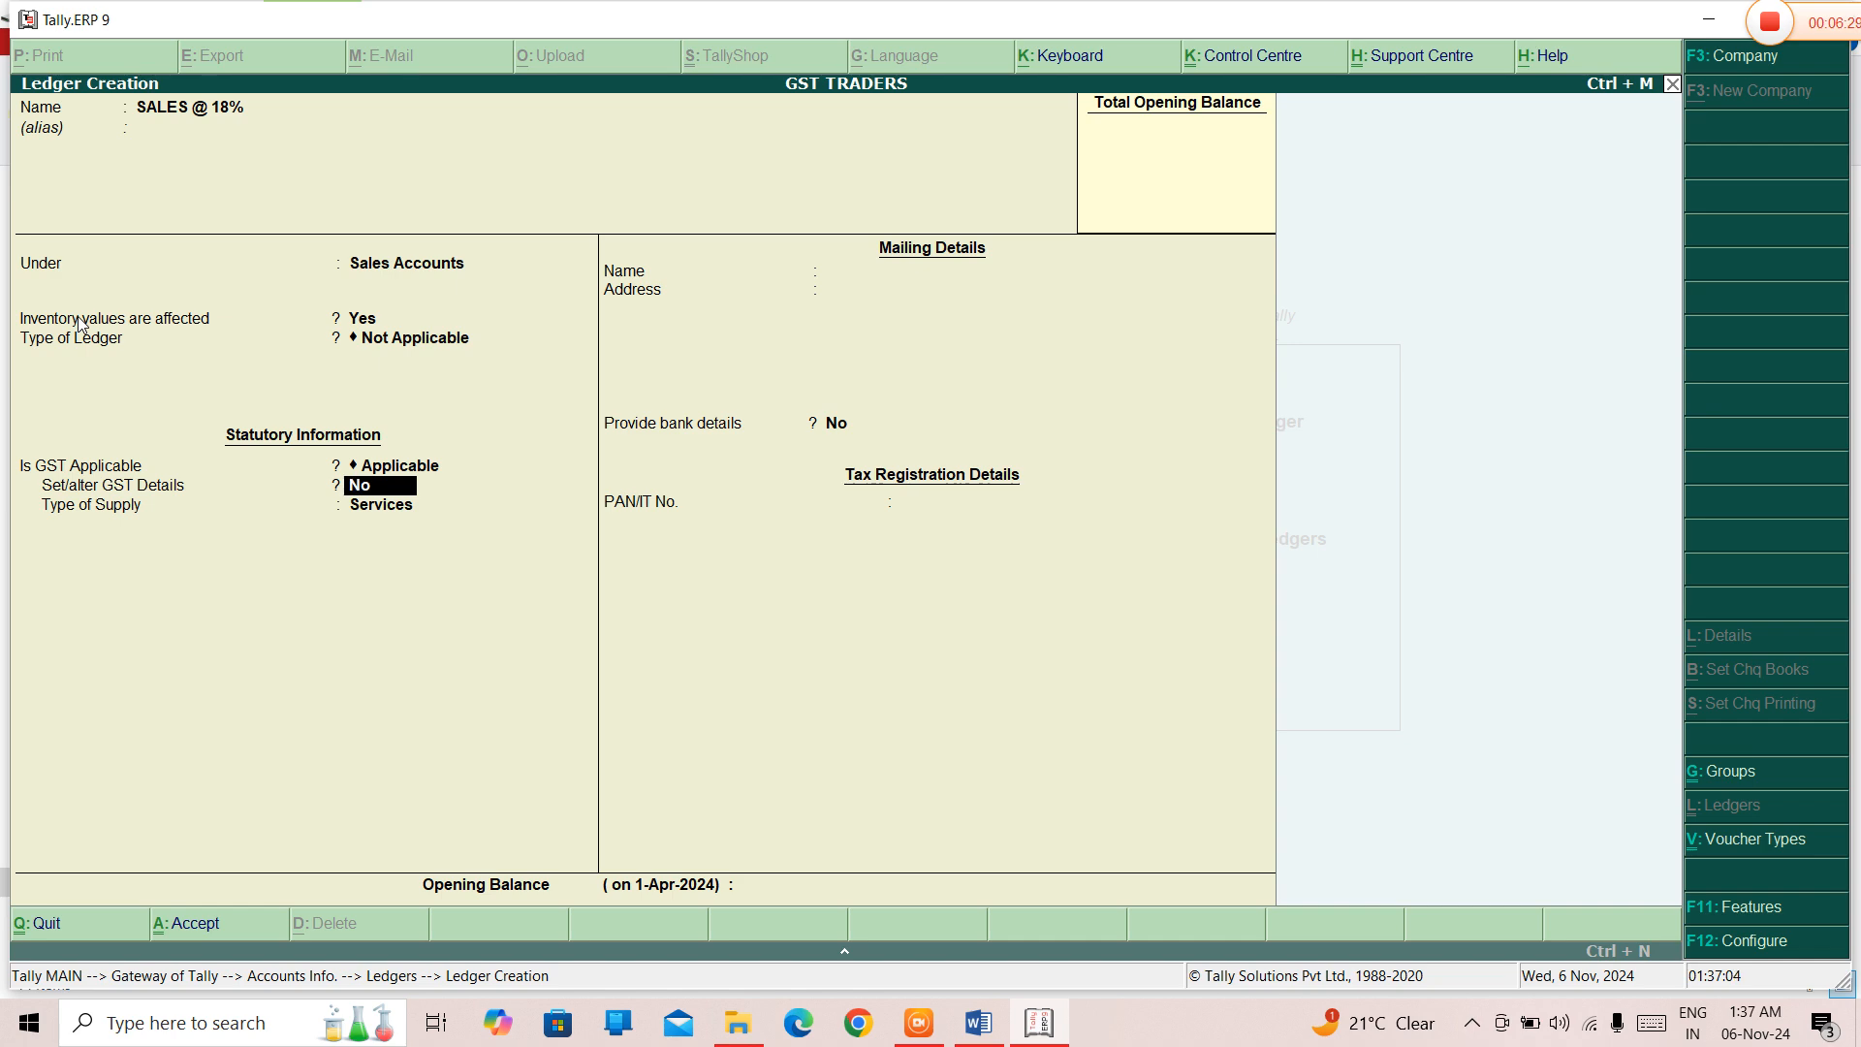
- Set the GST details of SALES @ 18% to nature of transaction Sales Taxable with an Integrated Tax rate of 18% and no cess
key(y)
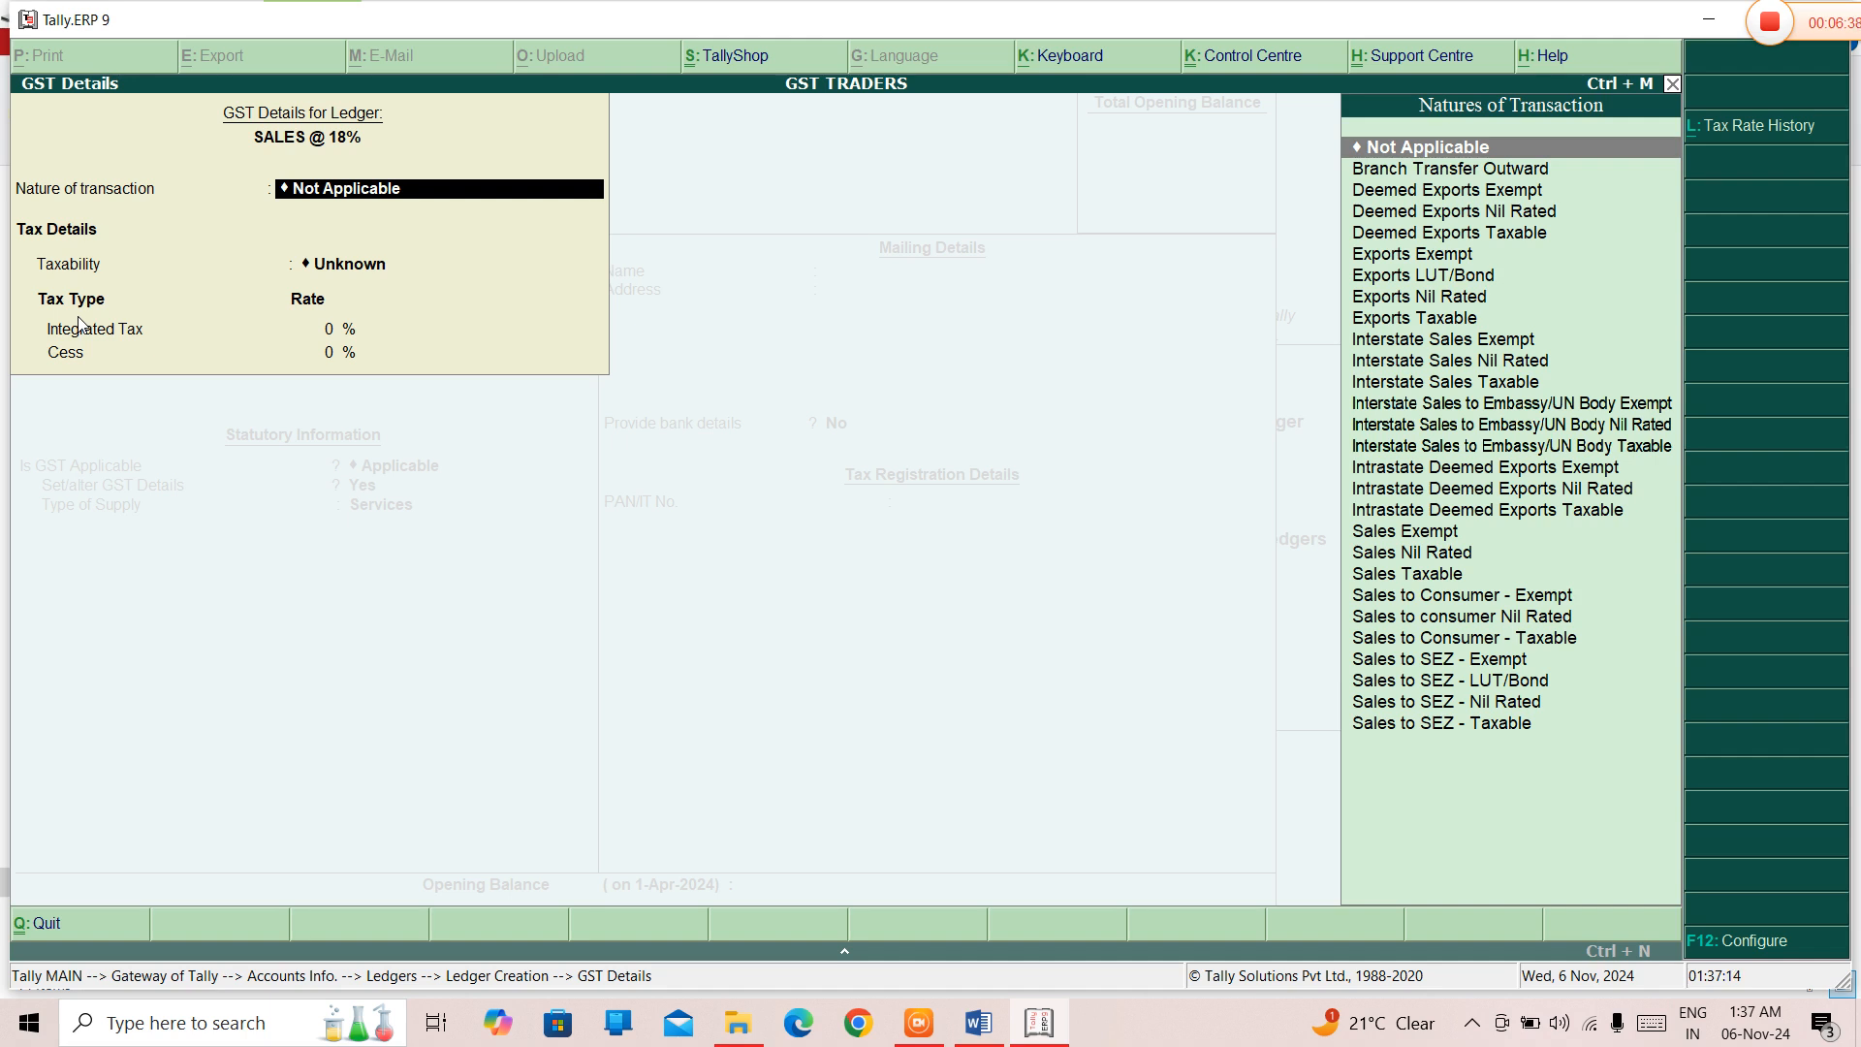
text(SA)
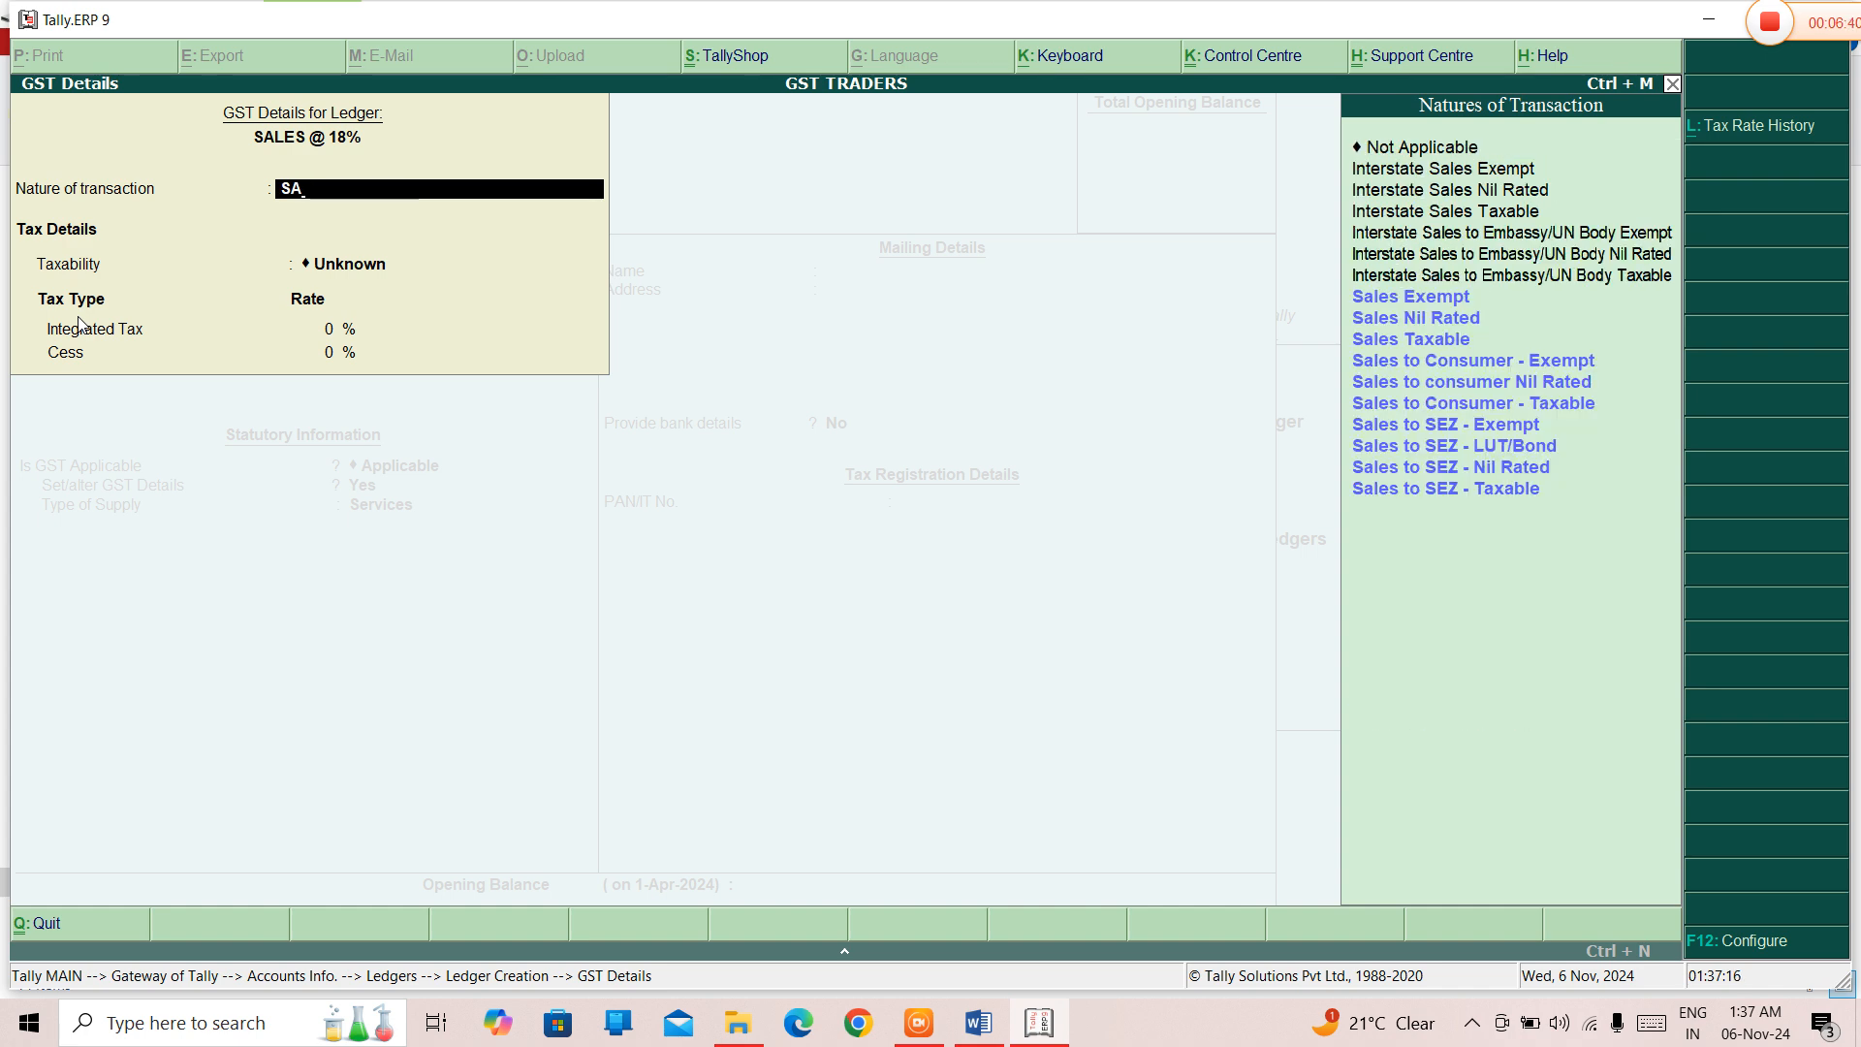
text(LES TAX)
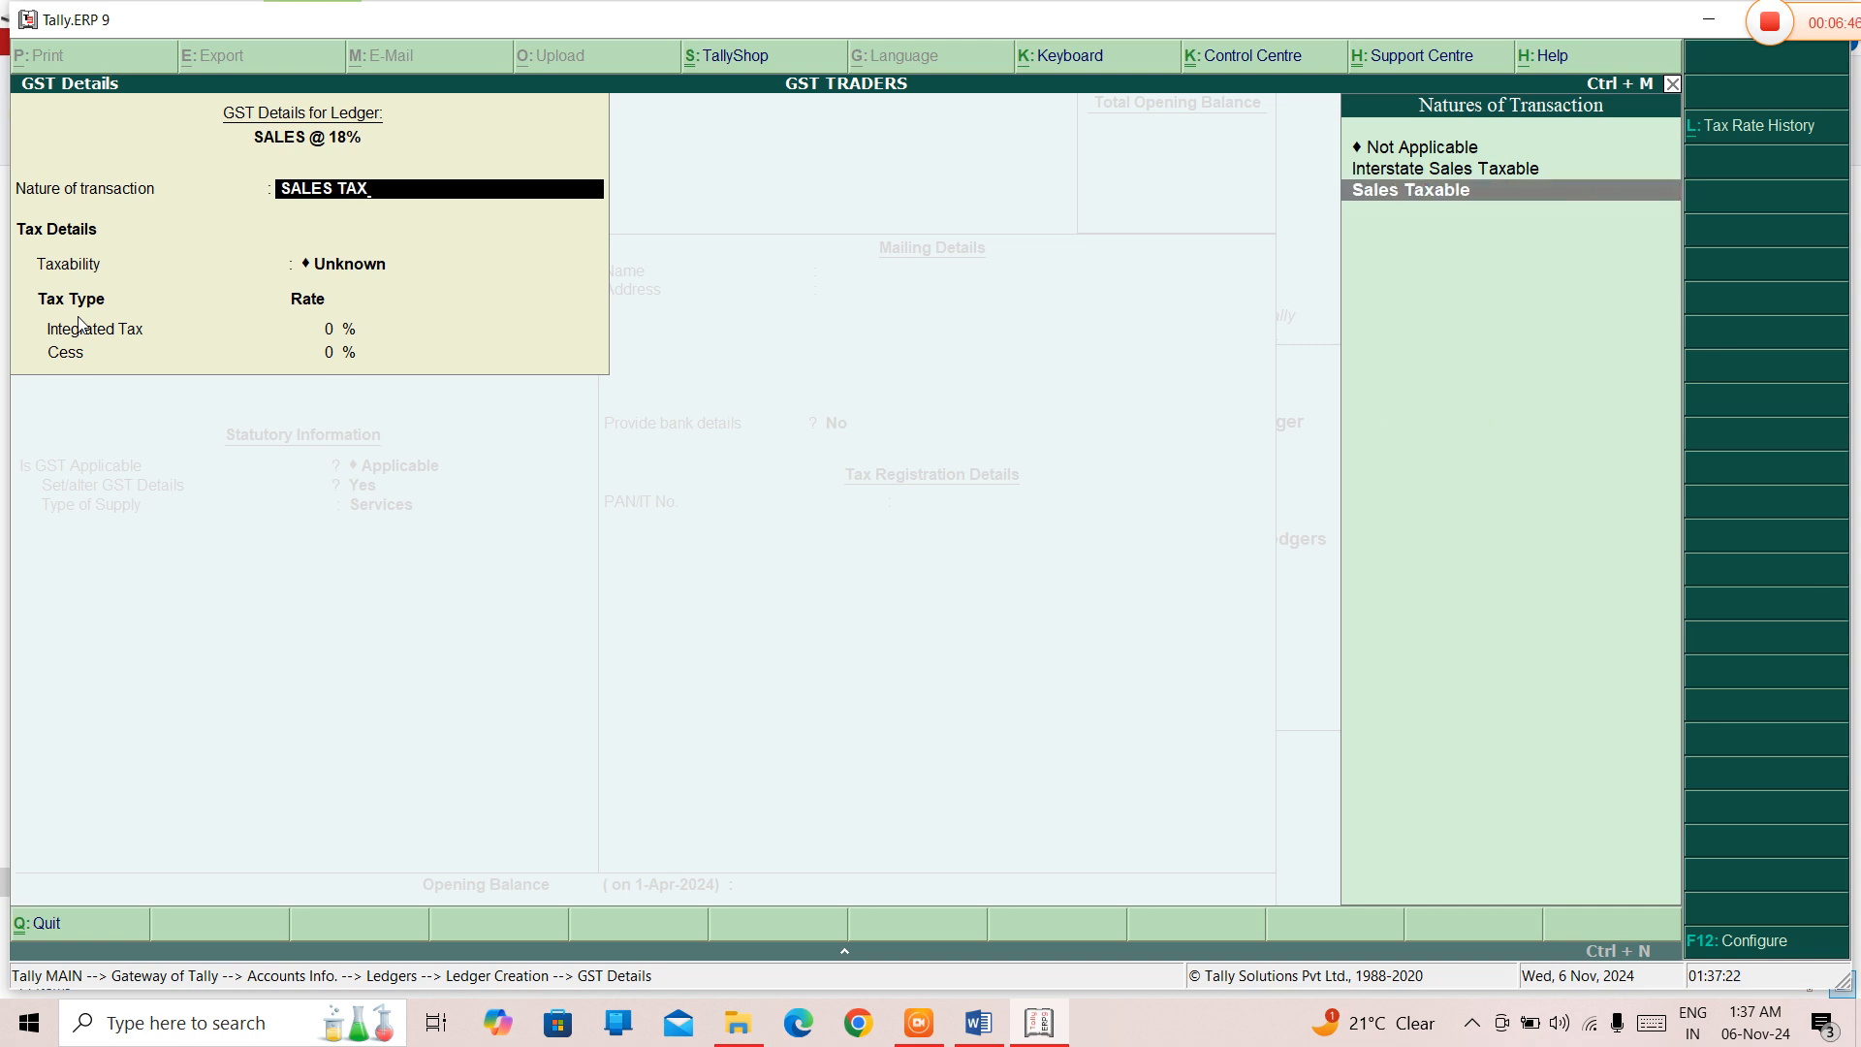
key(Return)
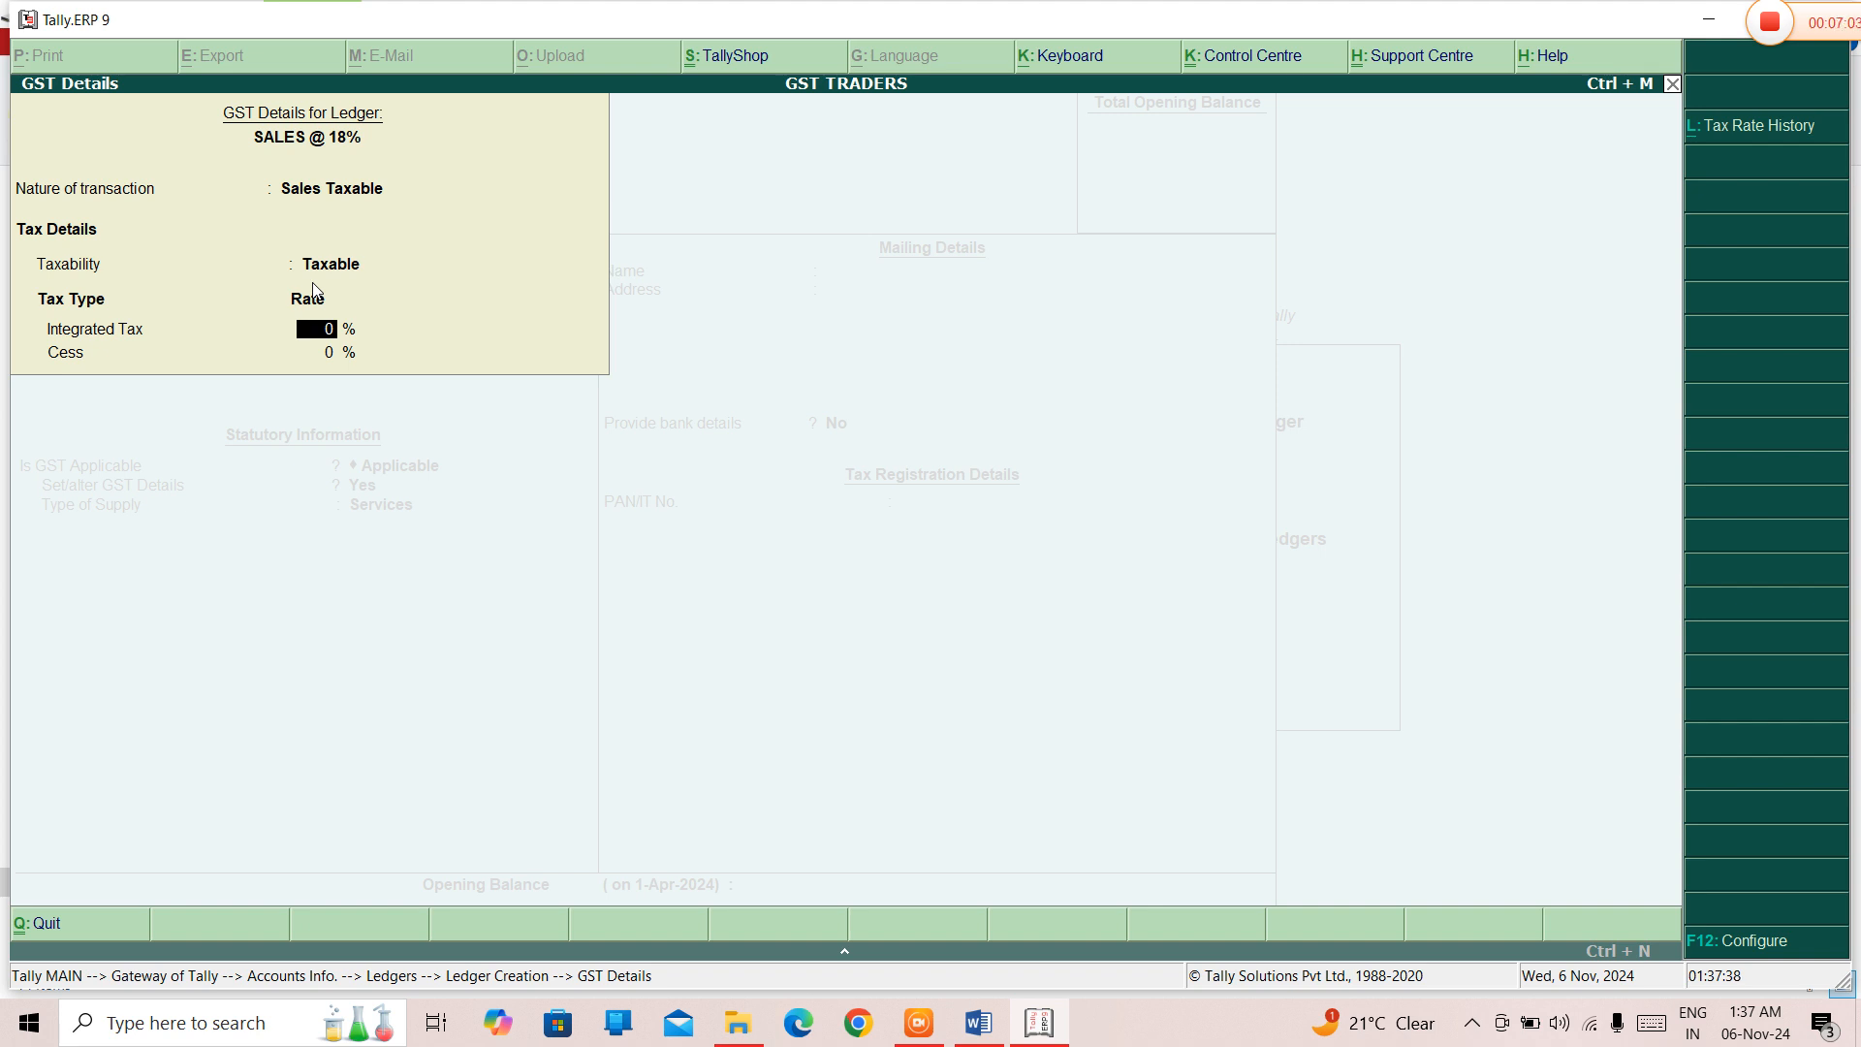
text(18)
key(Return)
key(Return)
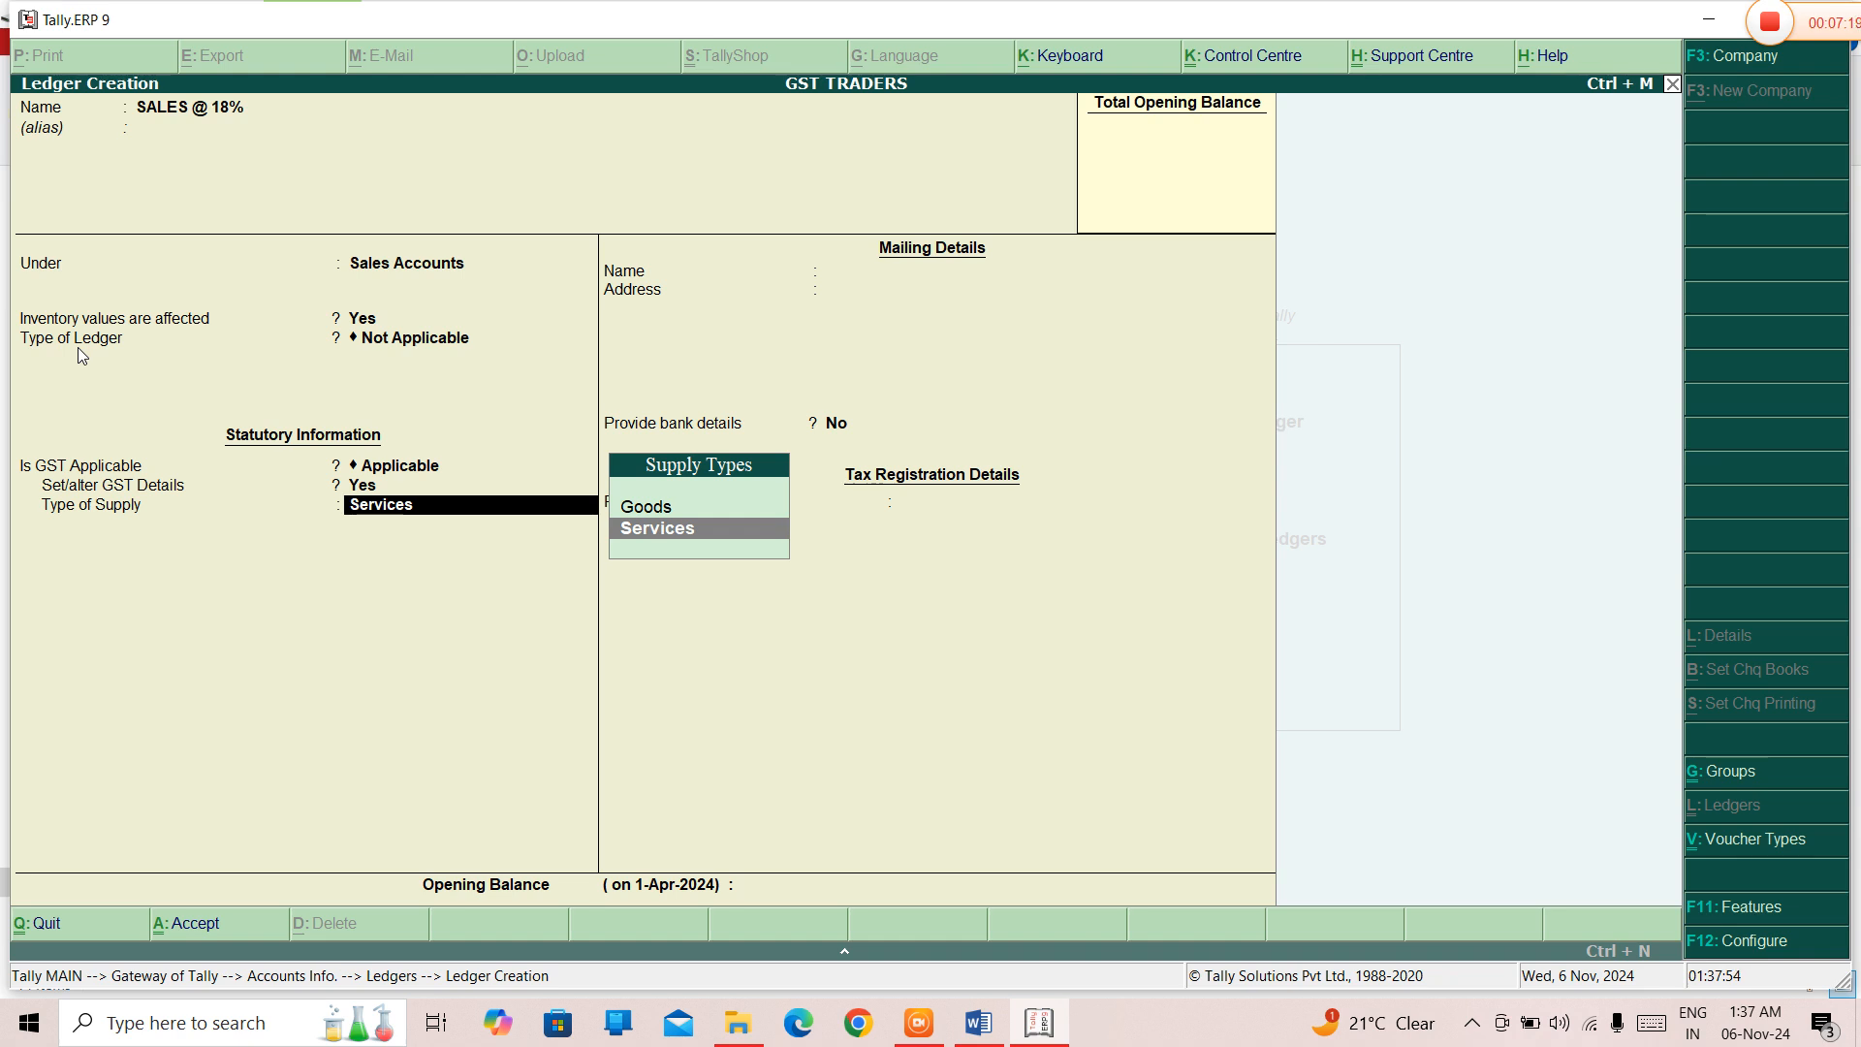
- Set the type of supply of SALES @ 18% to Goods, keep bank details at No, and save the ledger
key(Up)
key(Return)
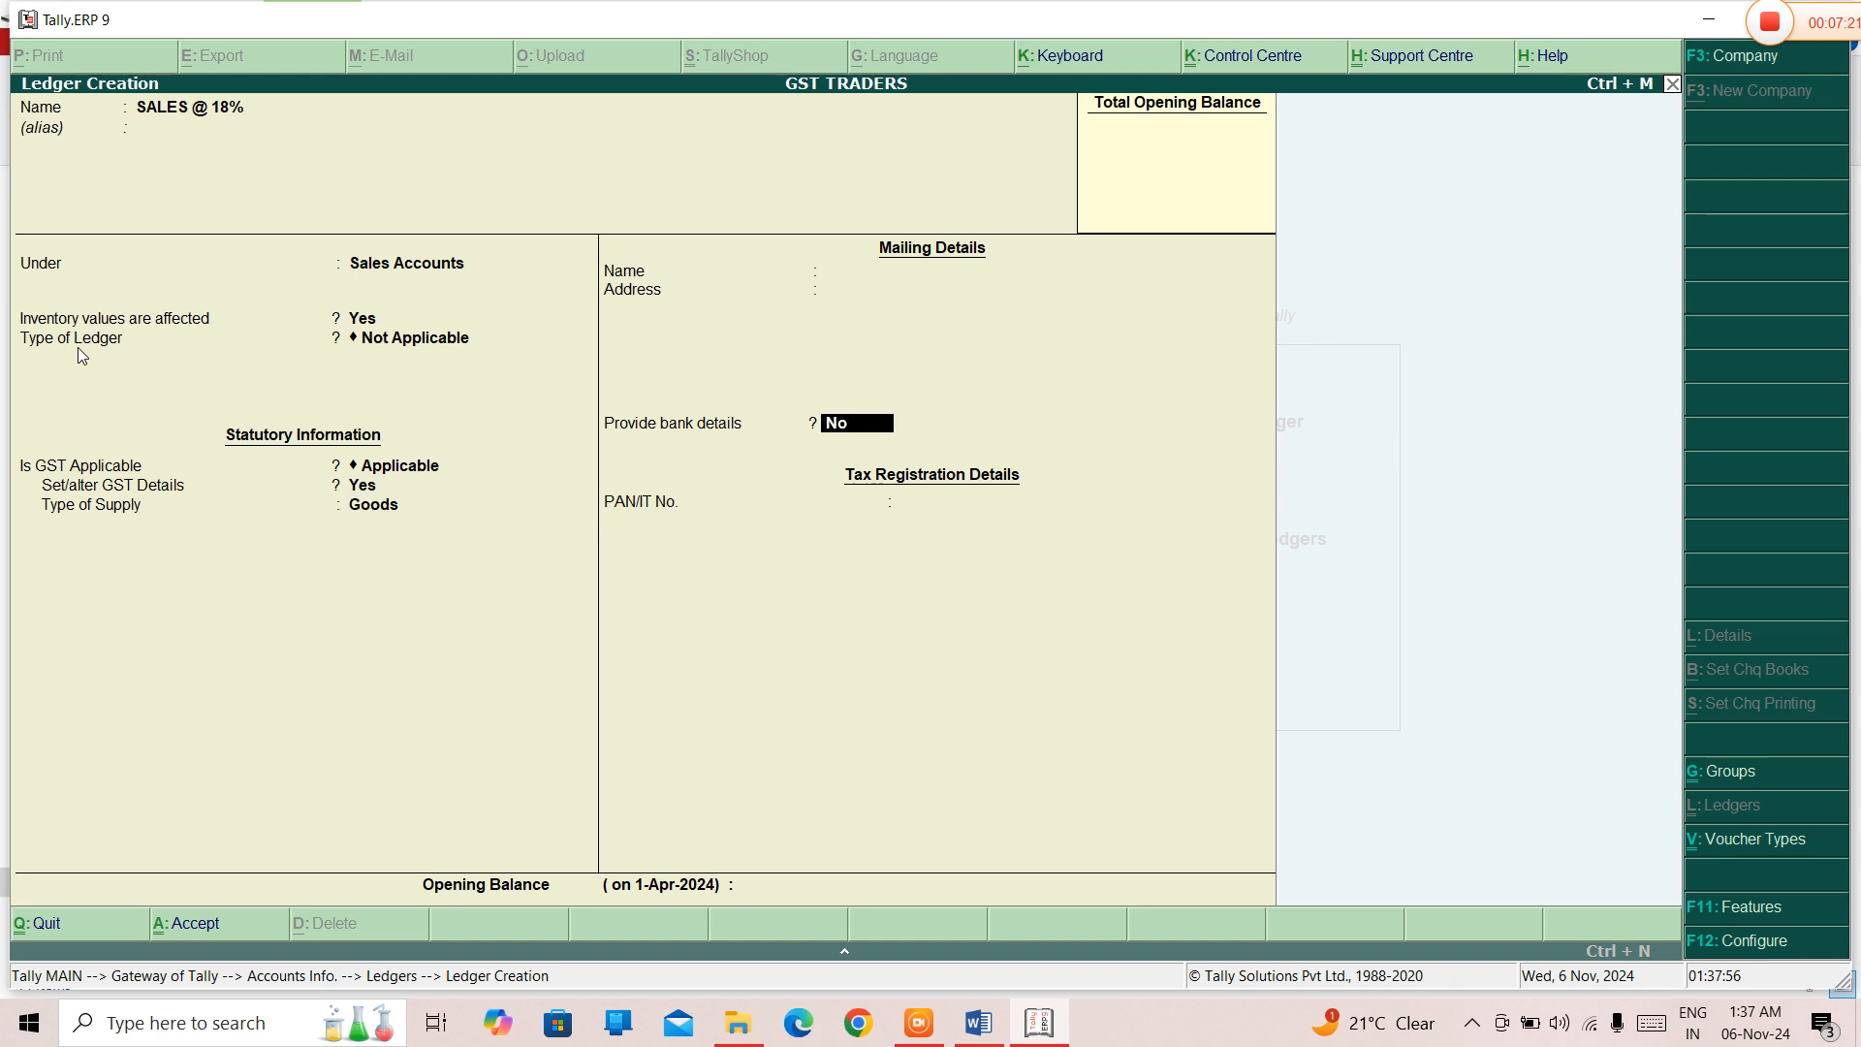
key(Return)
key(Return)
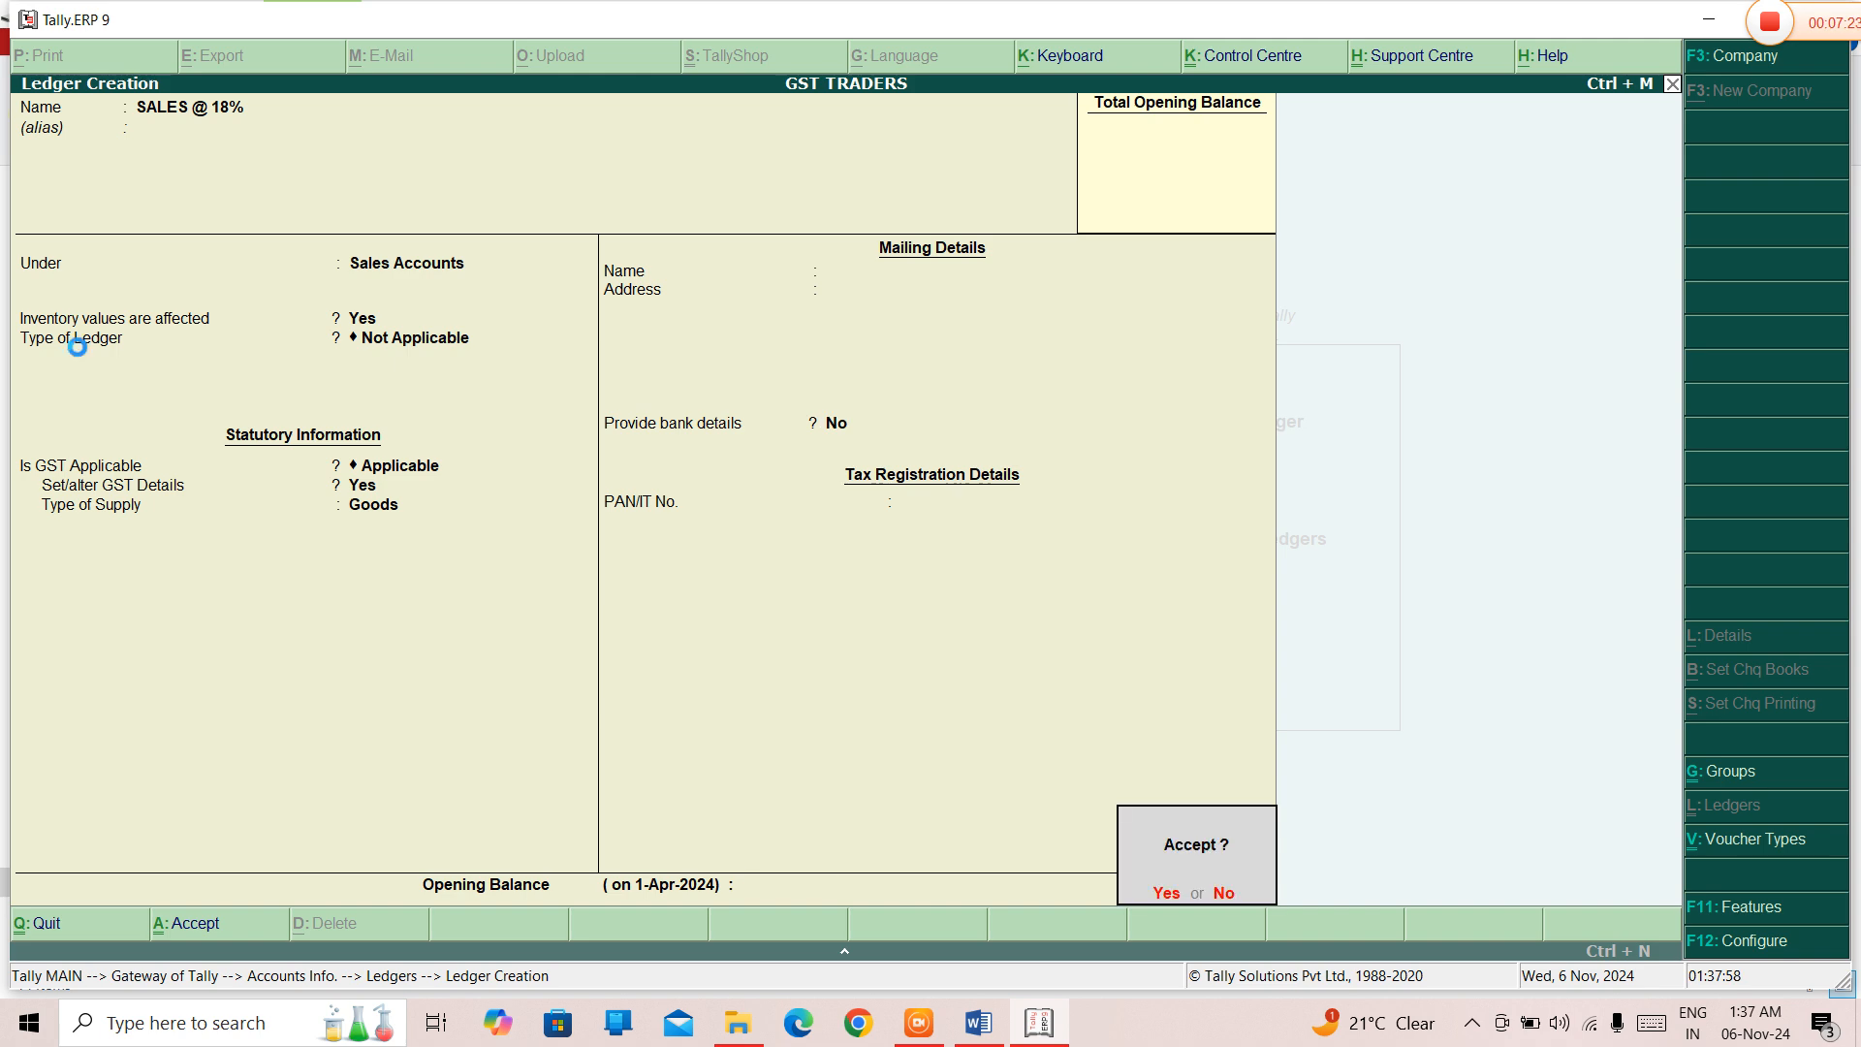
key(Return)
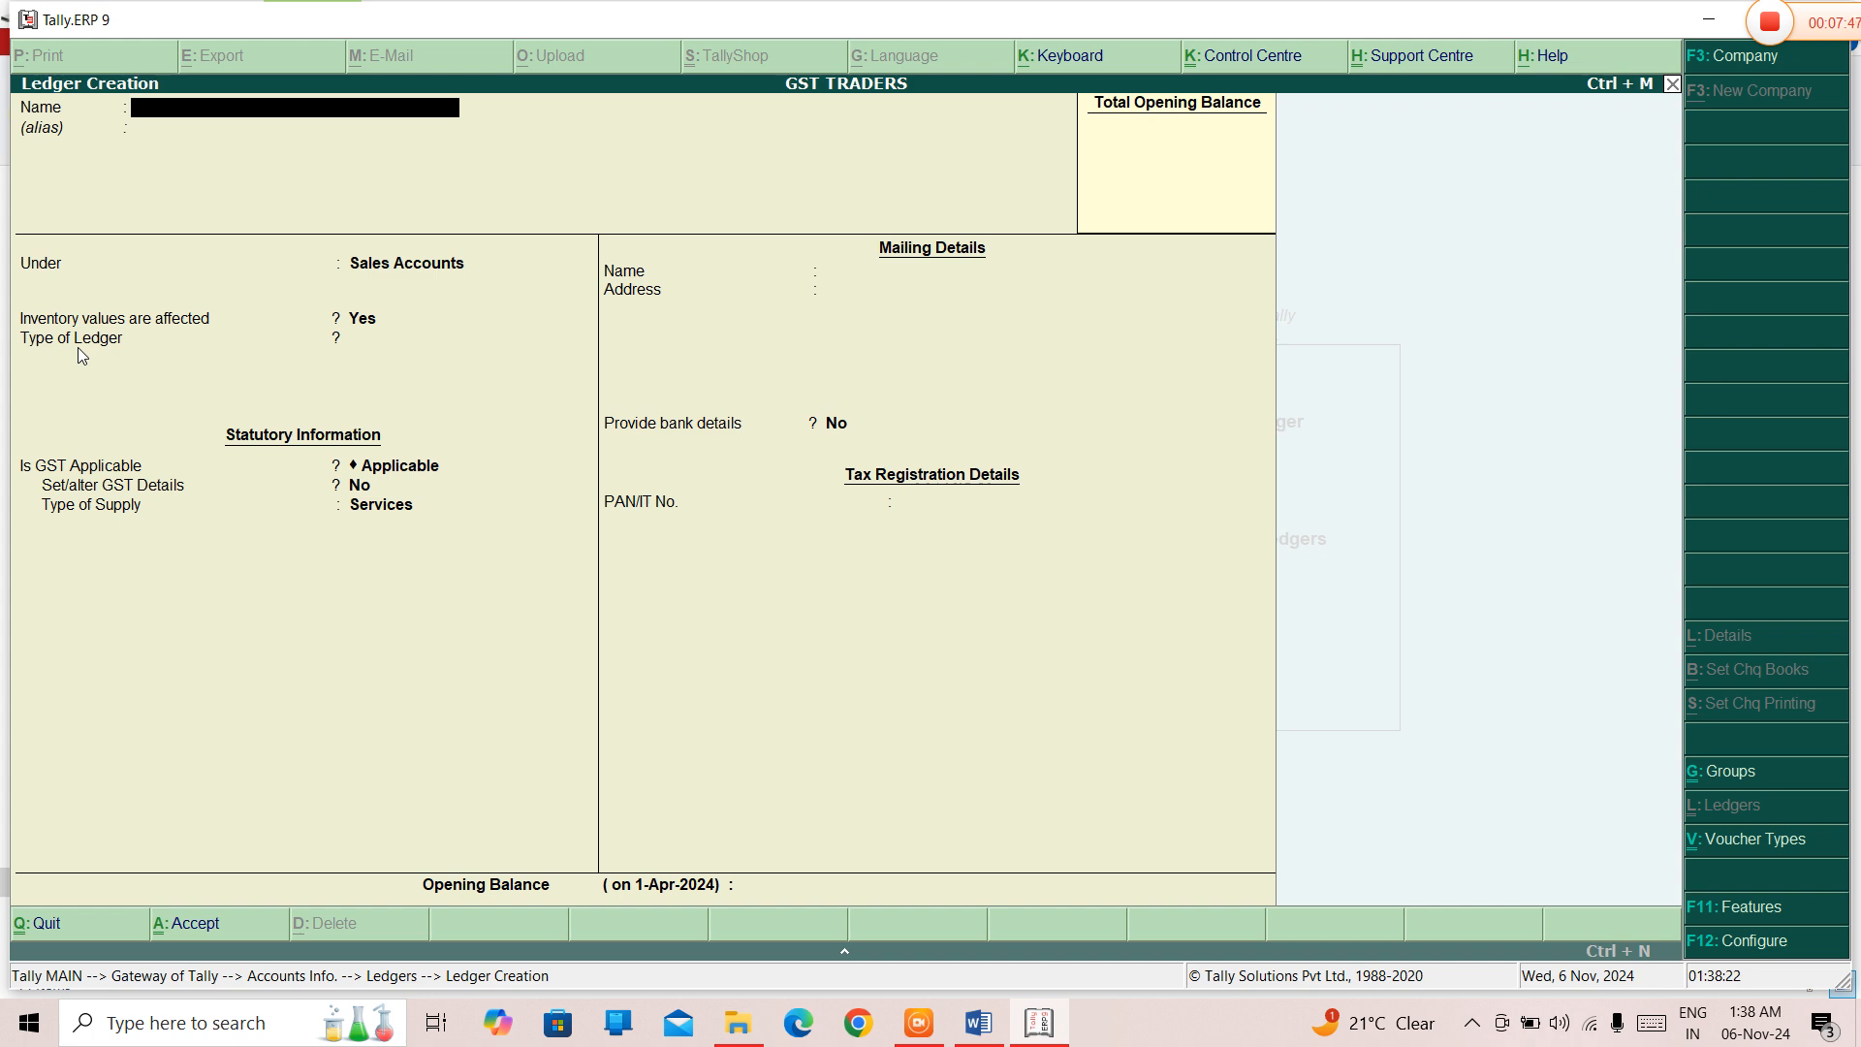
- Create a ledger named CONTRACT SERVICES under Indirect Incomes with inventory values affected No, ledger type Not Applicable and GST Applicable
text(CONTRACT SERVICES)
key(Return)
key(Return)
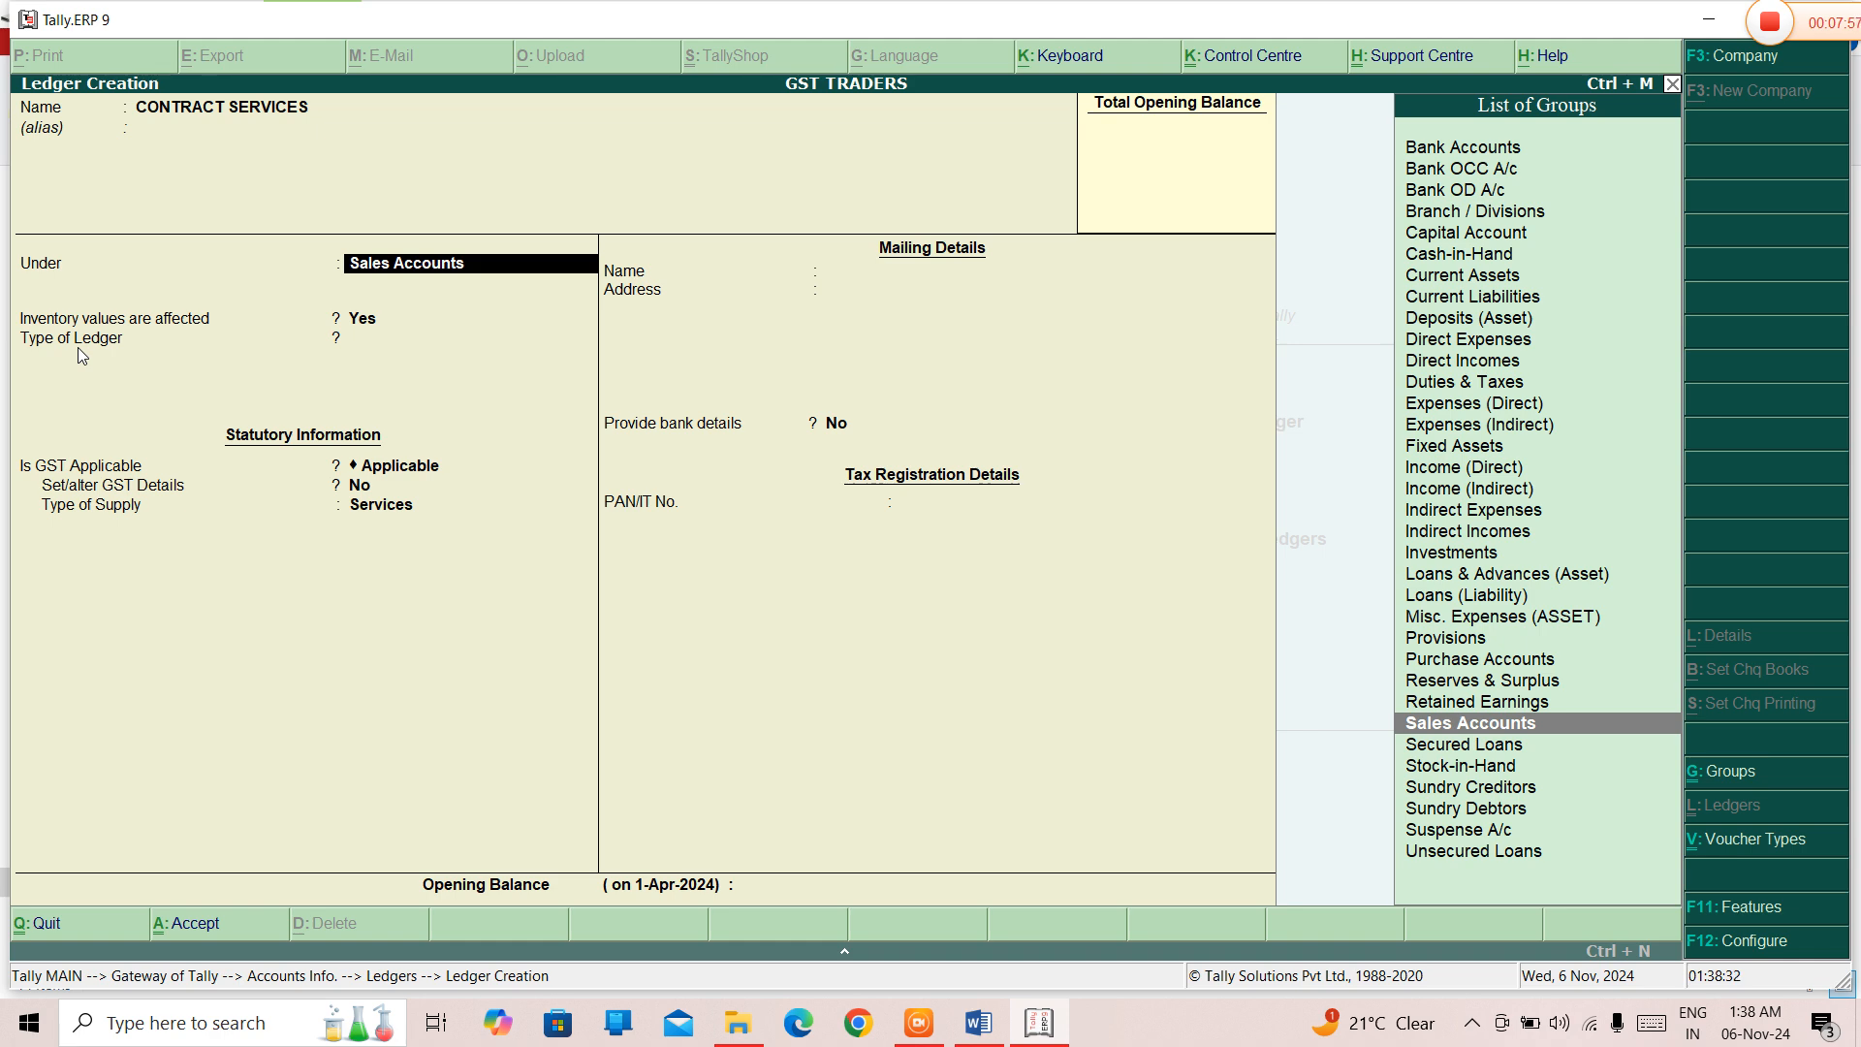
text(INDI)
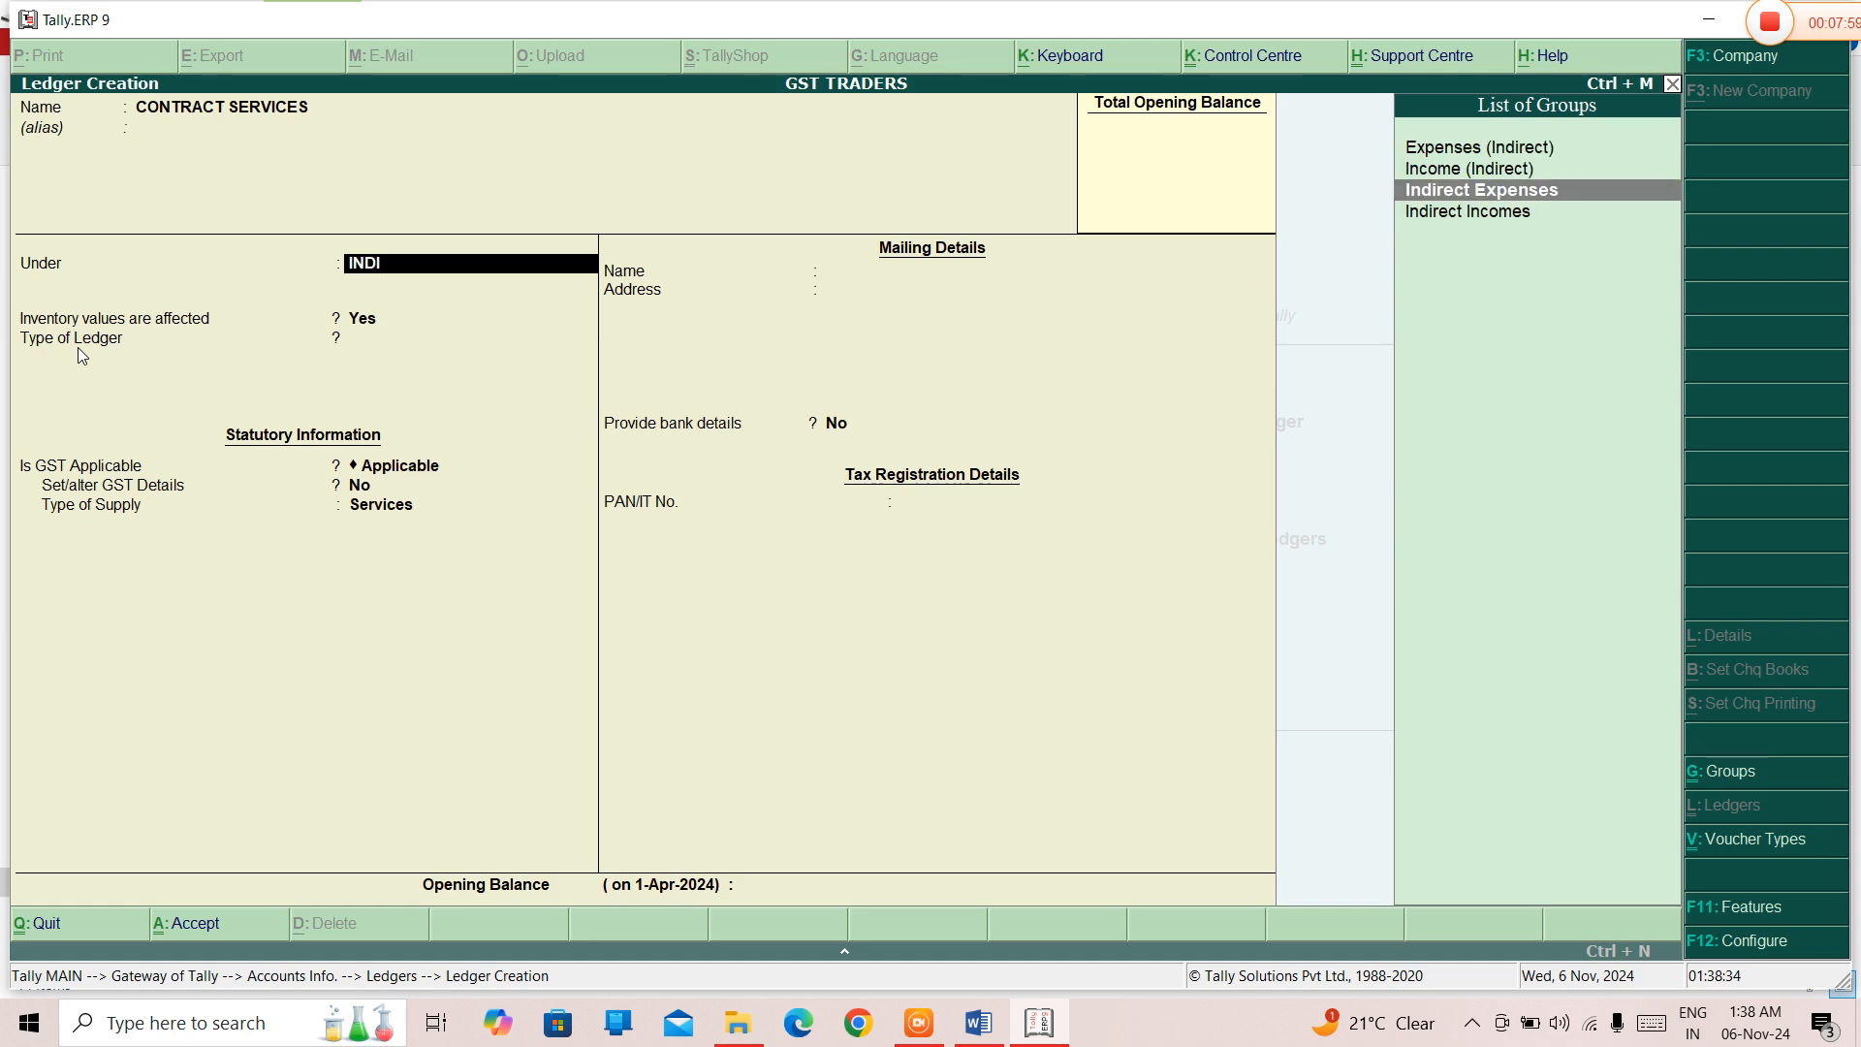
key(Down)
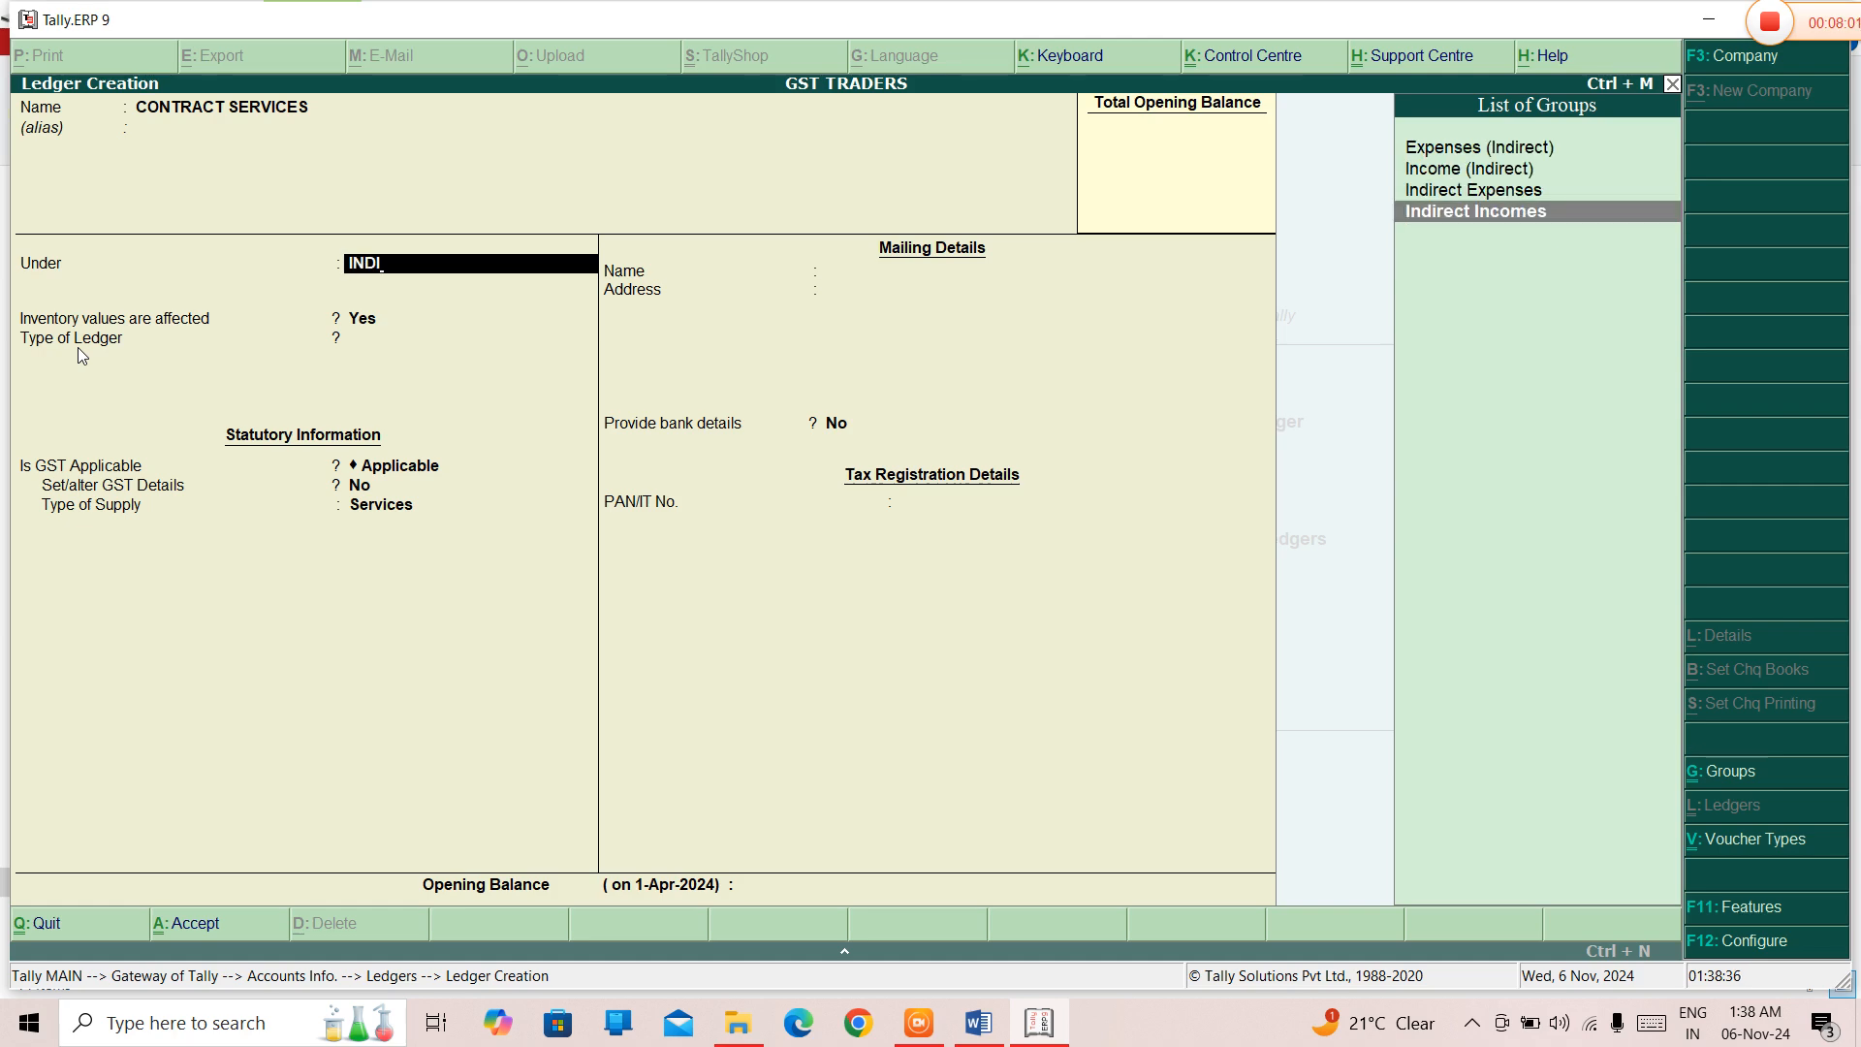
key(Return)
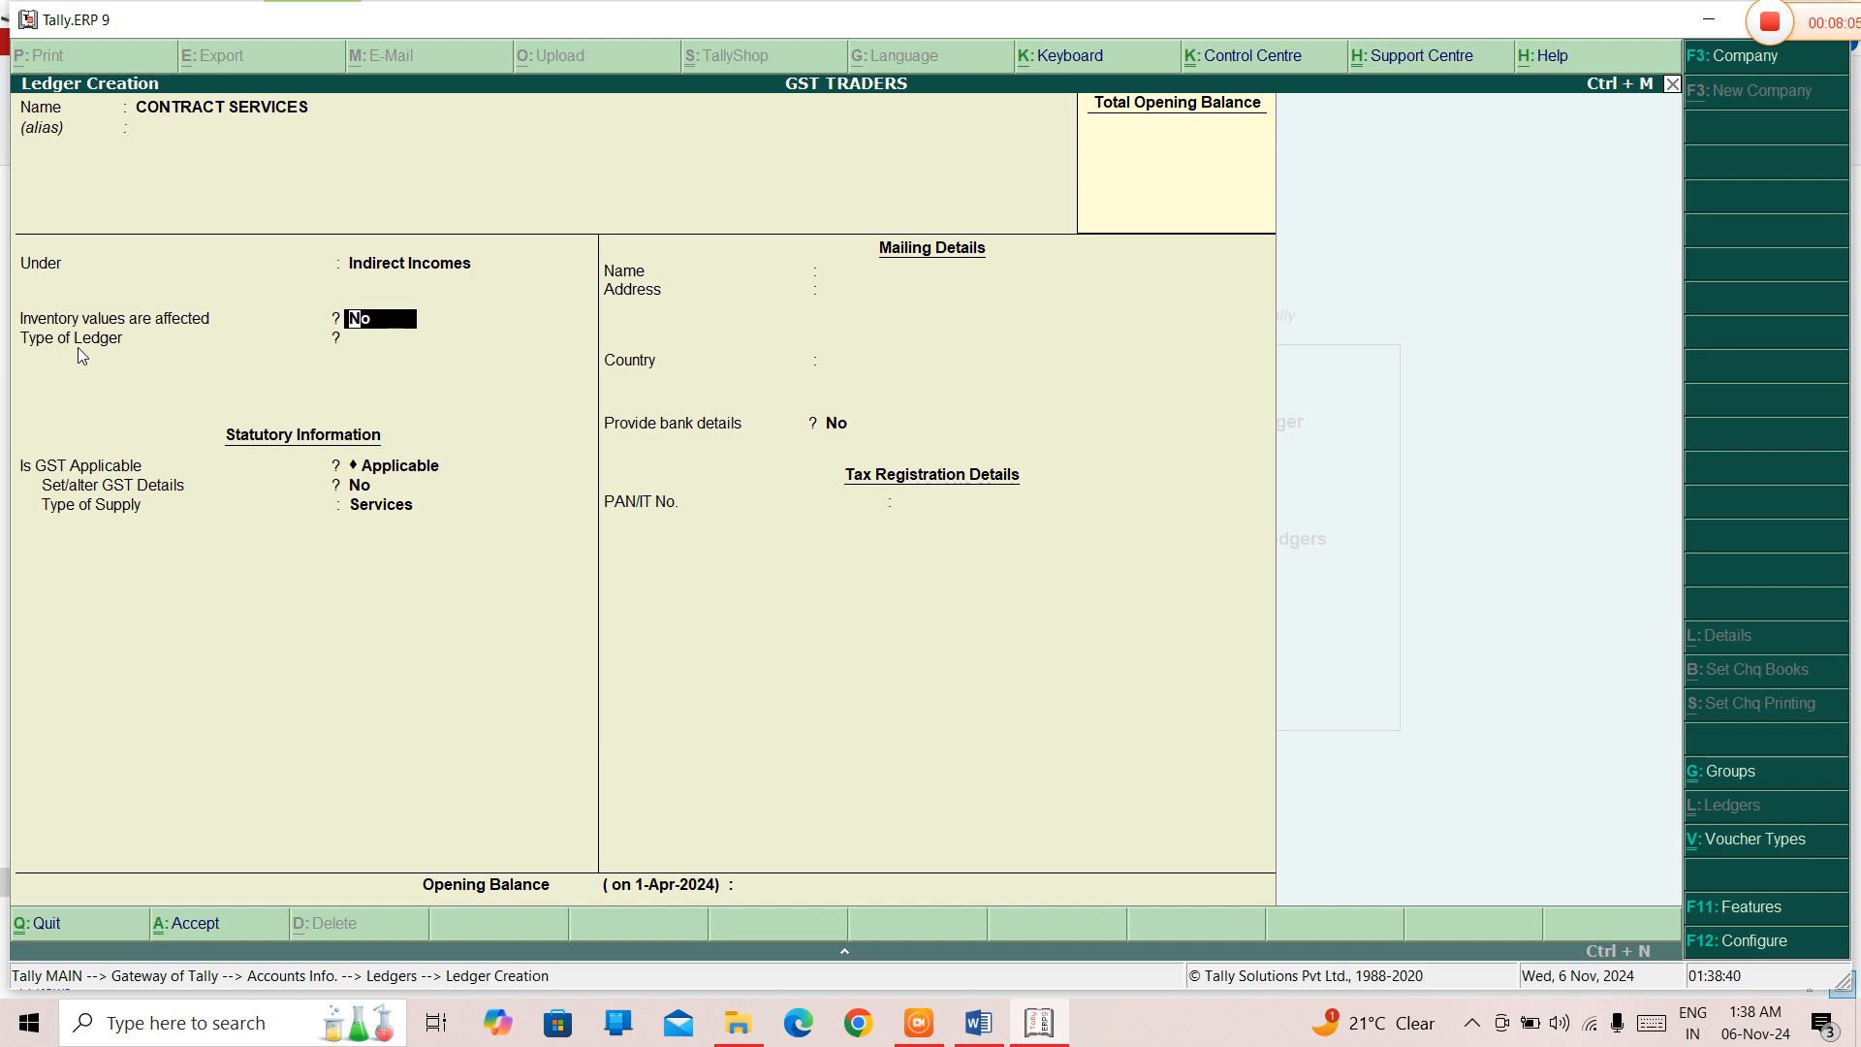
key(Return)
key(Return)
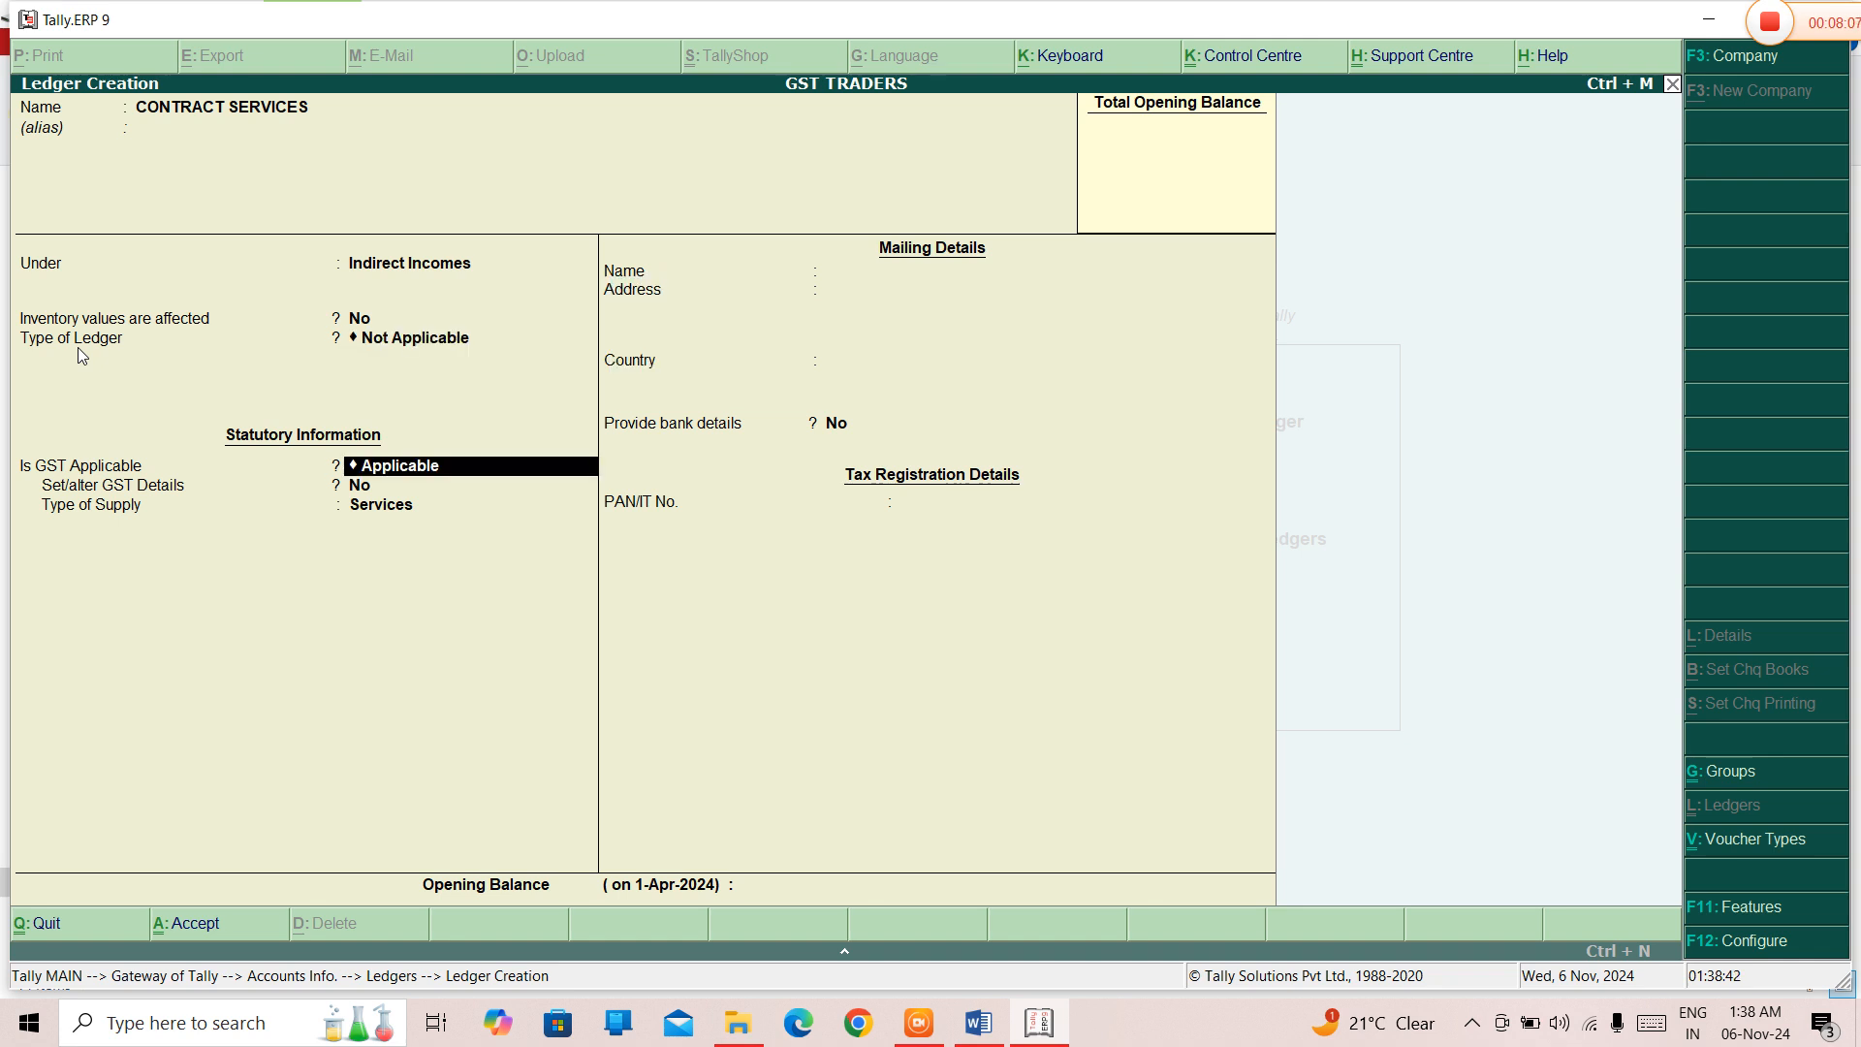
key(Return)
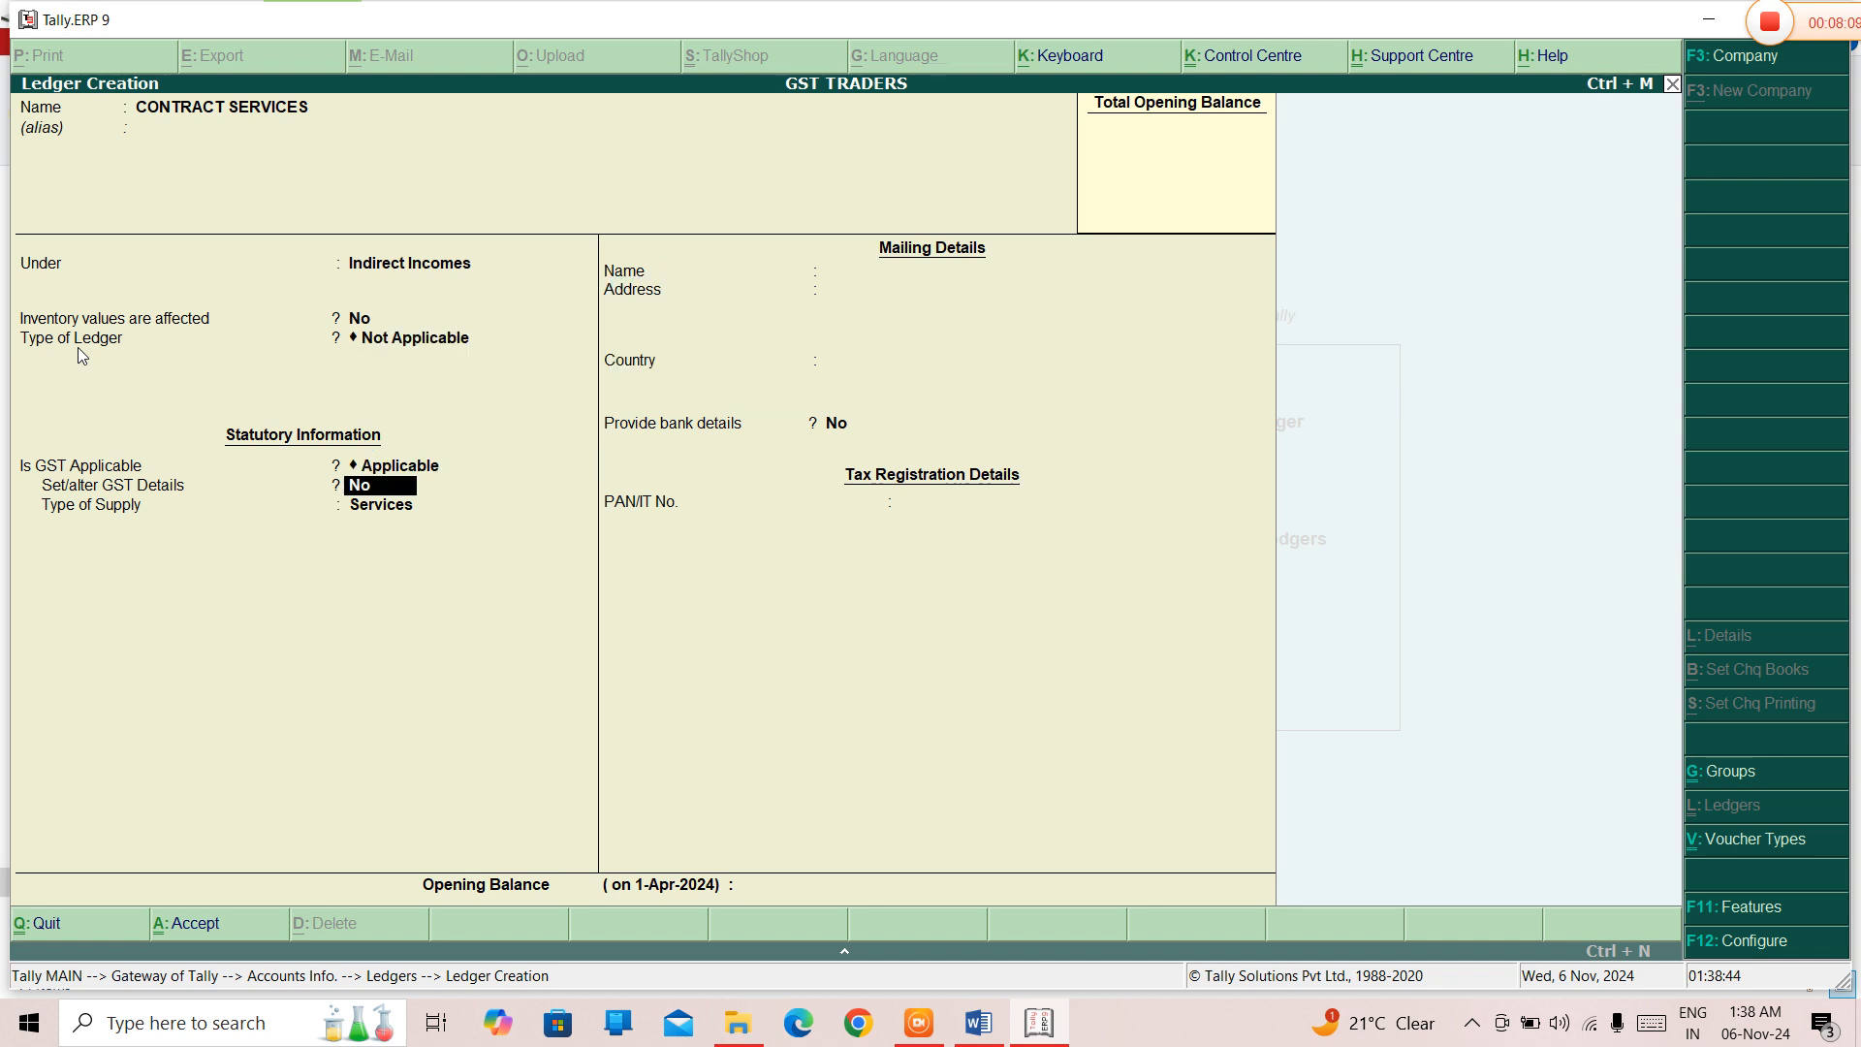
- Set the GST details of CONTRACT SERVICES to nature of transaction Sales Taxable with an Integrated Tax rate of 12% and no cess
text(Y)
key(Return)
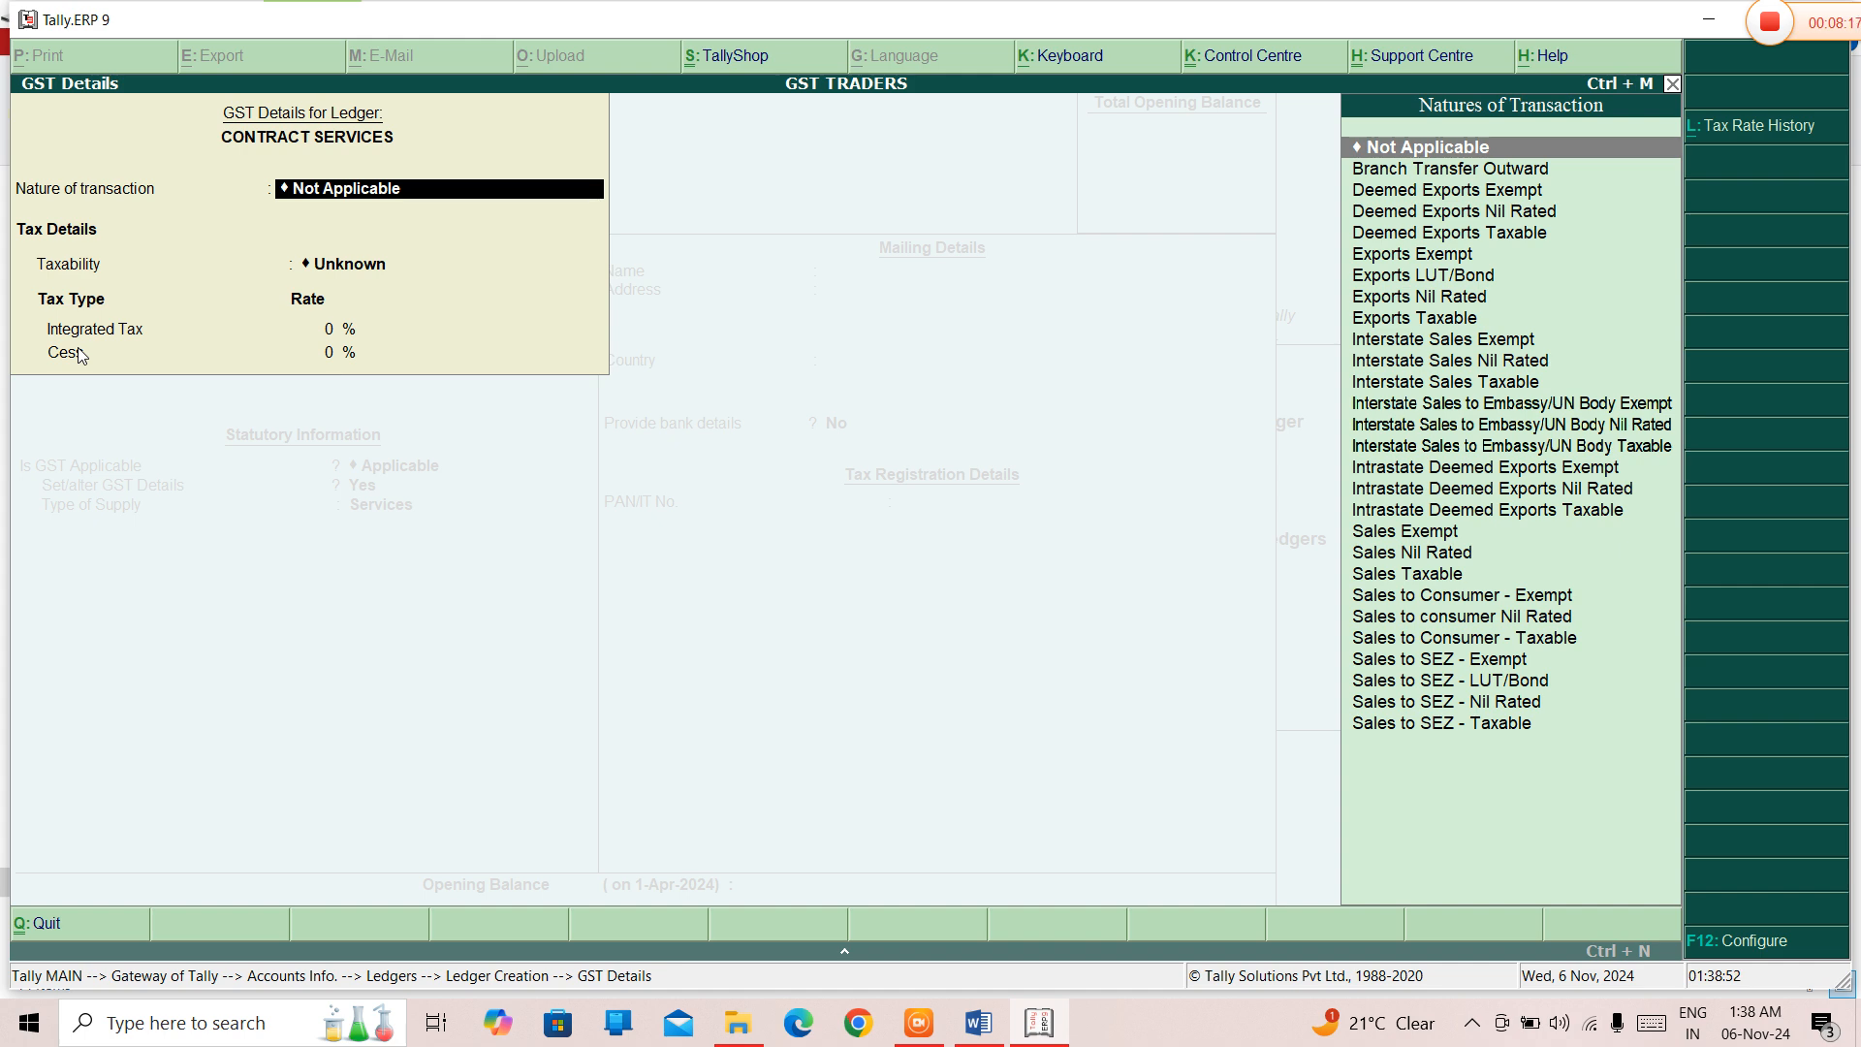
text(SALES)
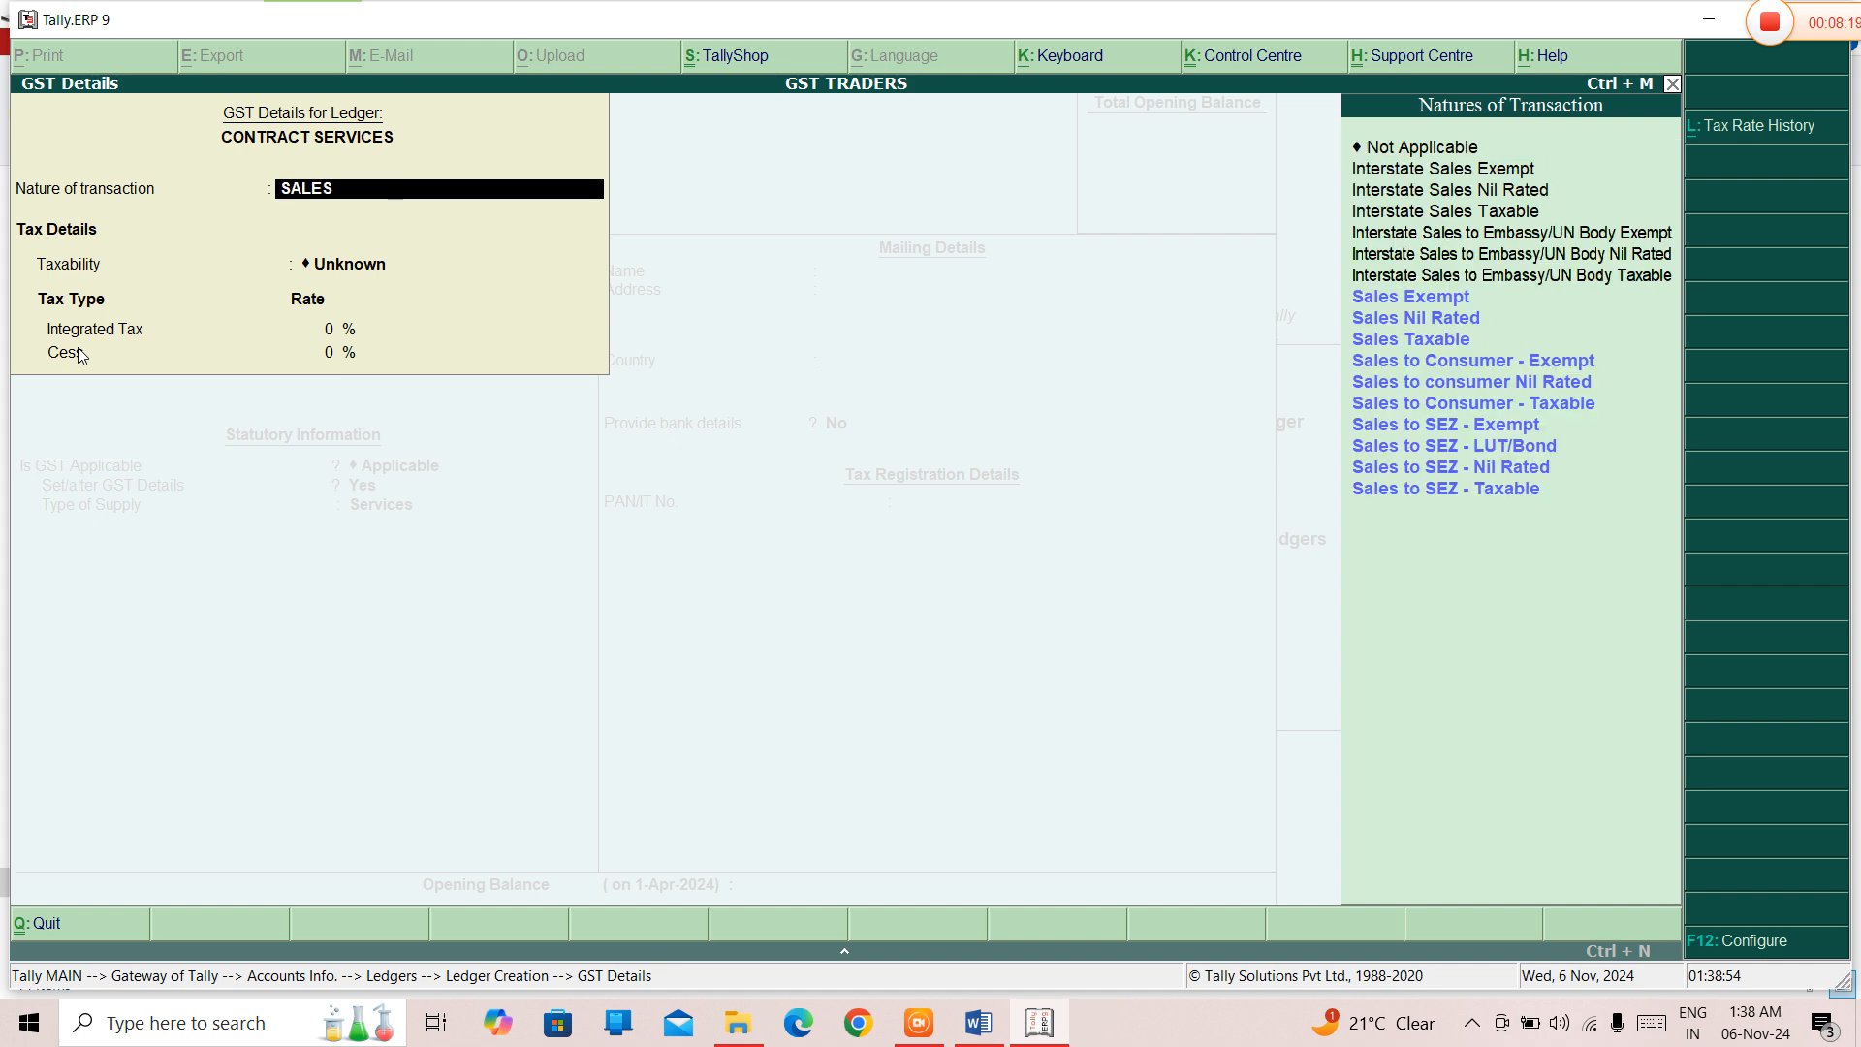
text( TAX)
key(Return)
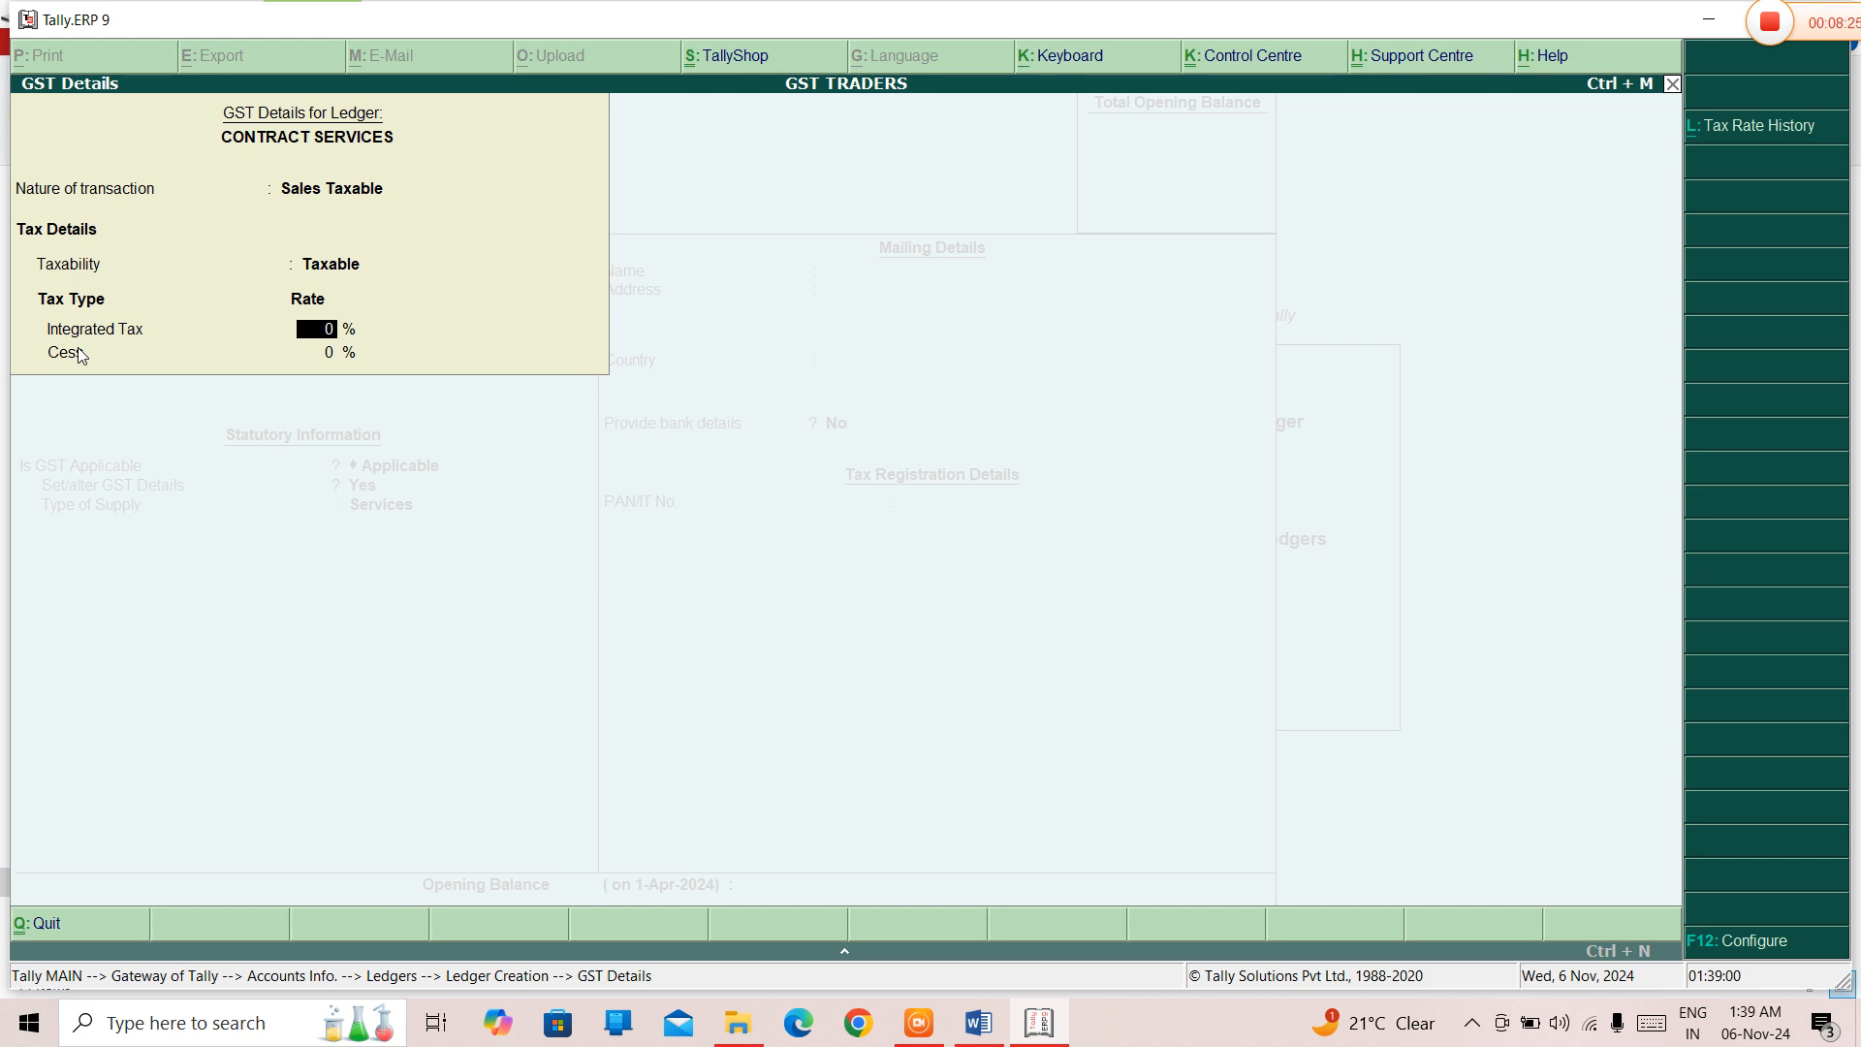
text(12)
key(Return)
key(Return)
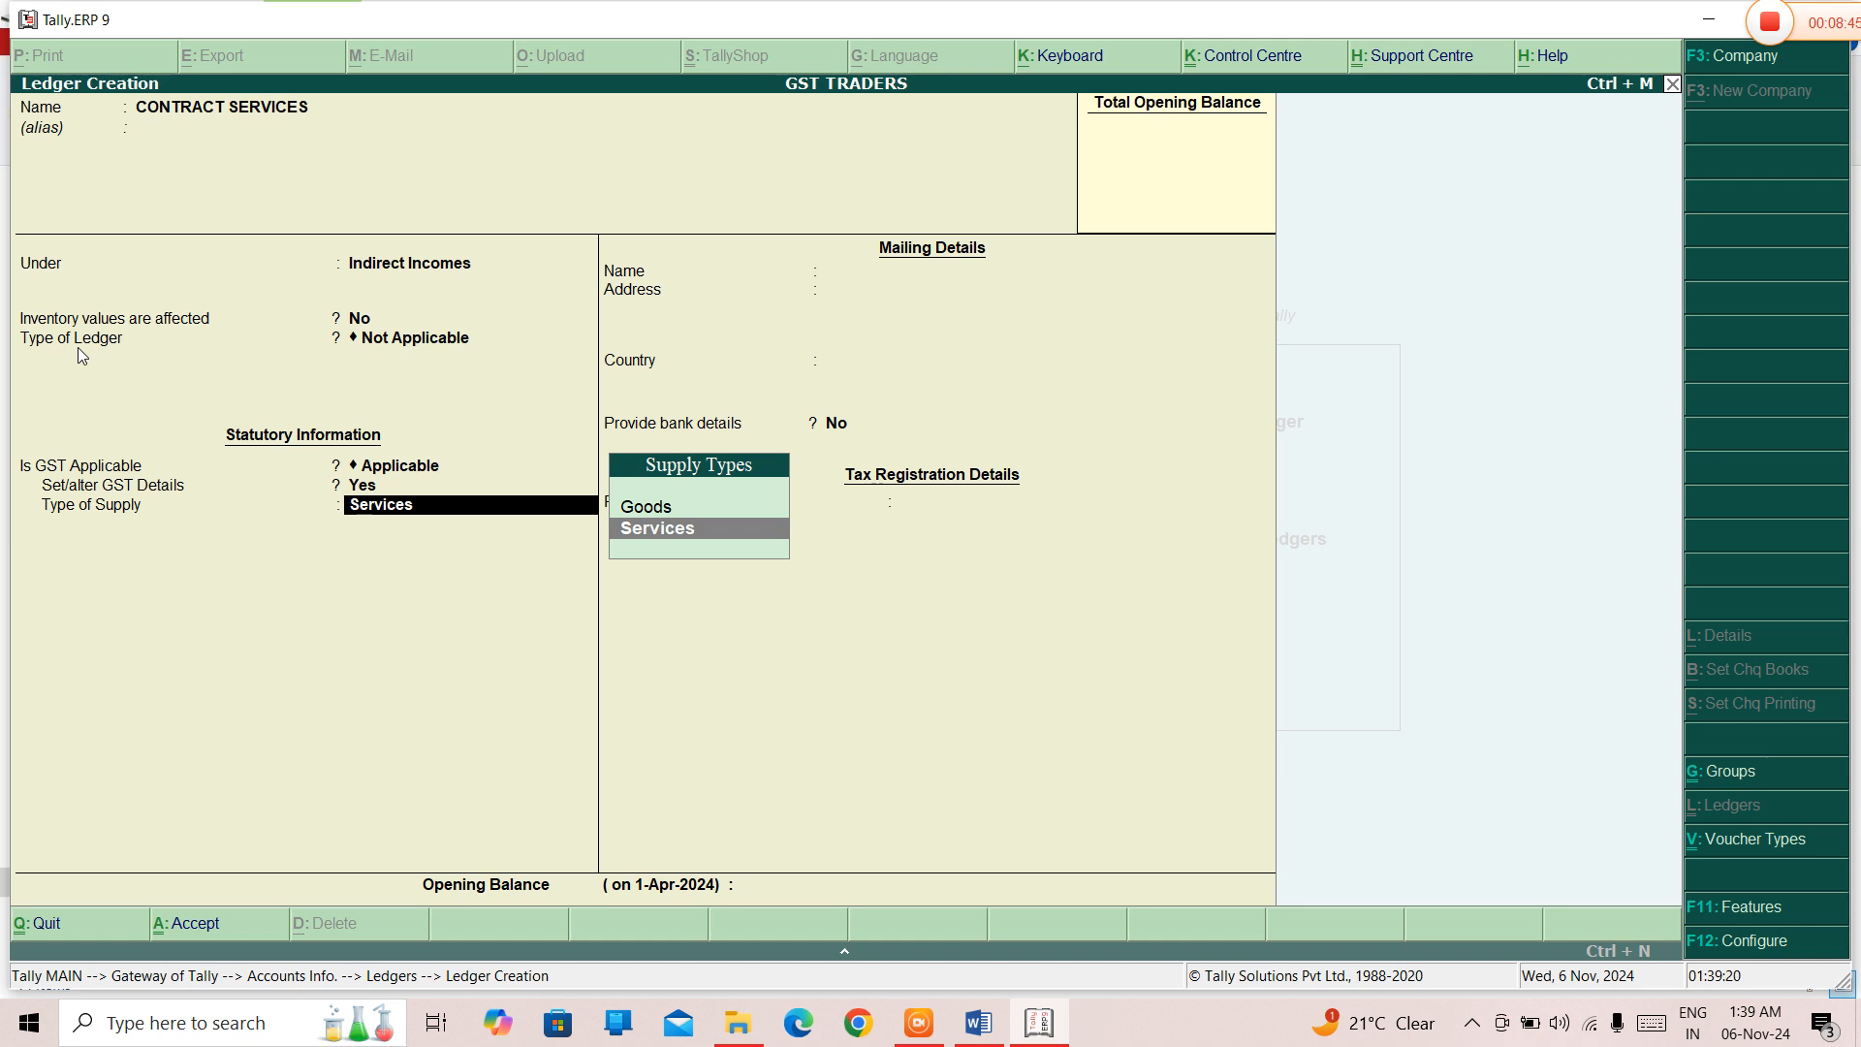
- Set the type of supply of CONTRACT SERVICES to Services, keep bank details at No, and save the ledger
text(SE)
key(Return)
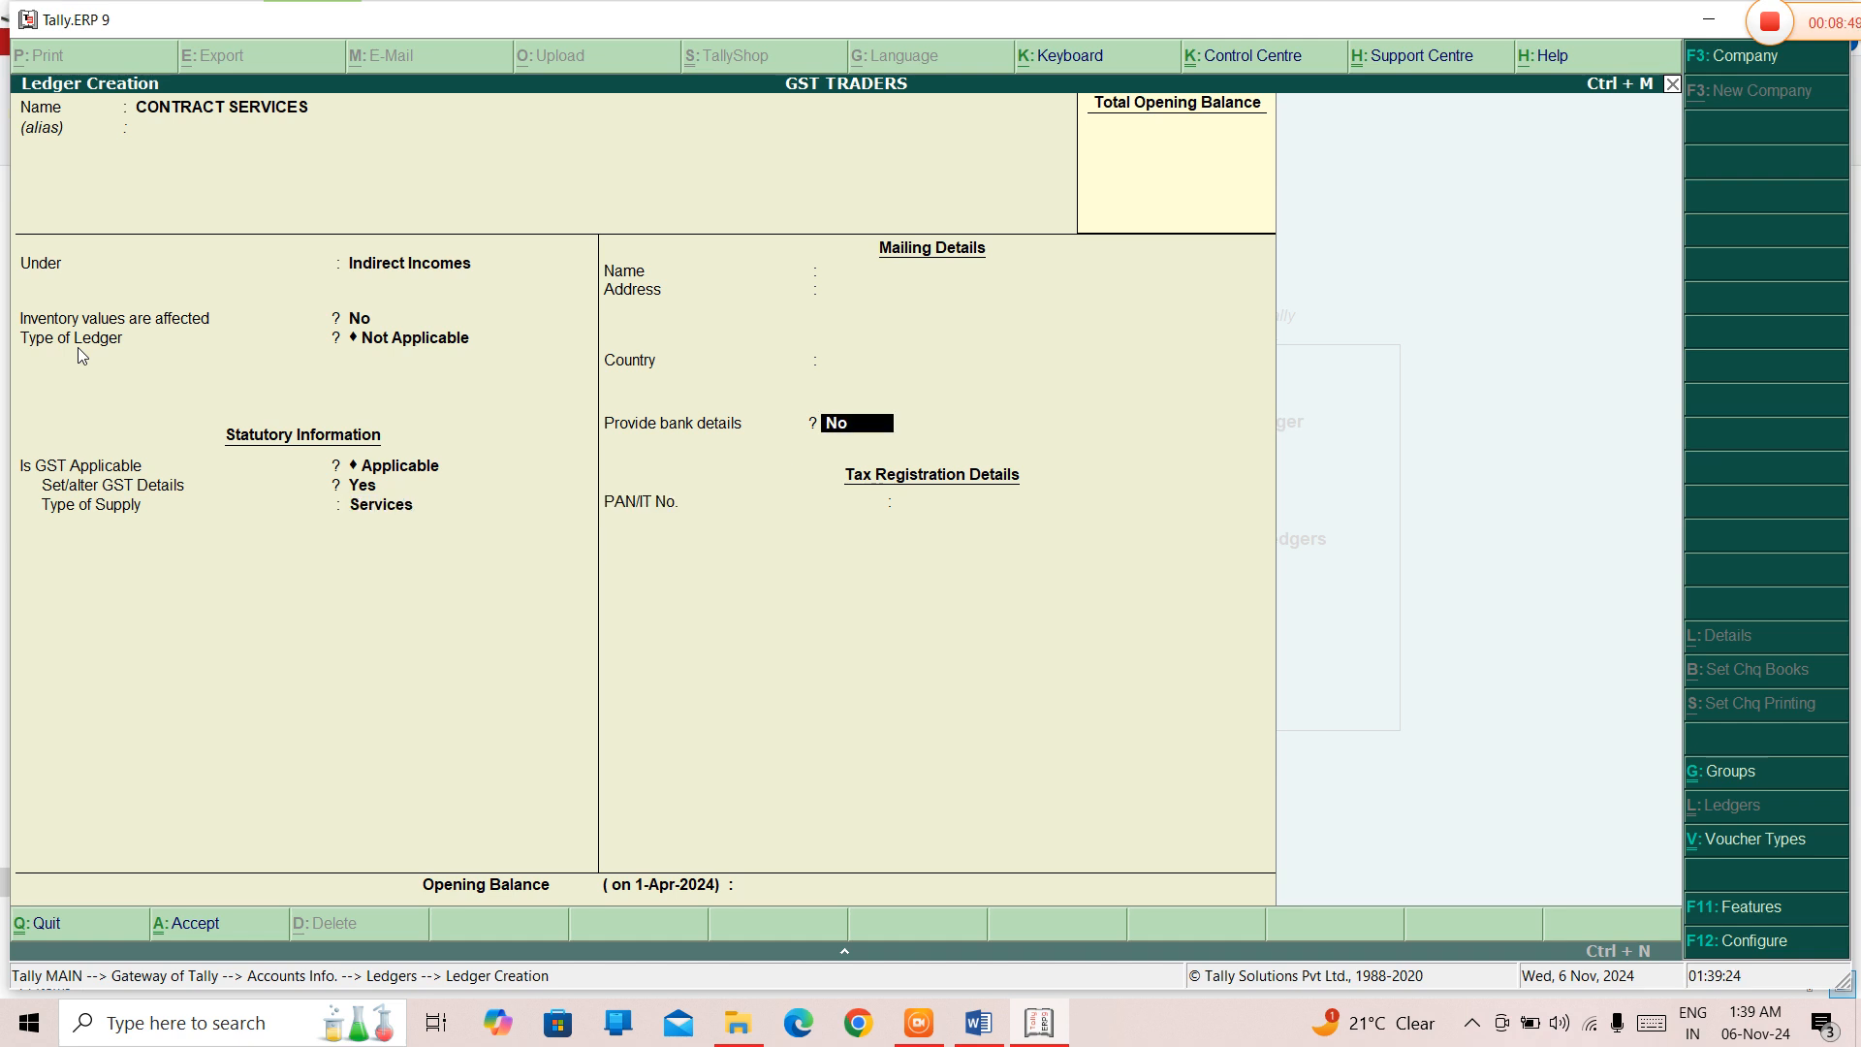
key(Return)
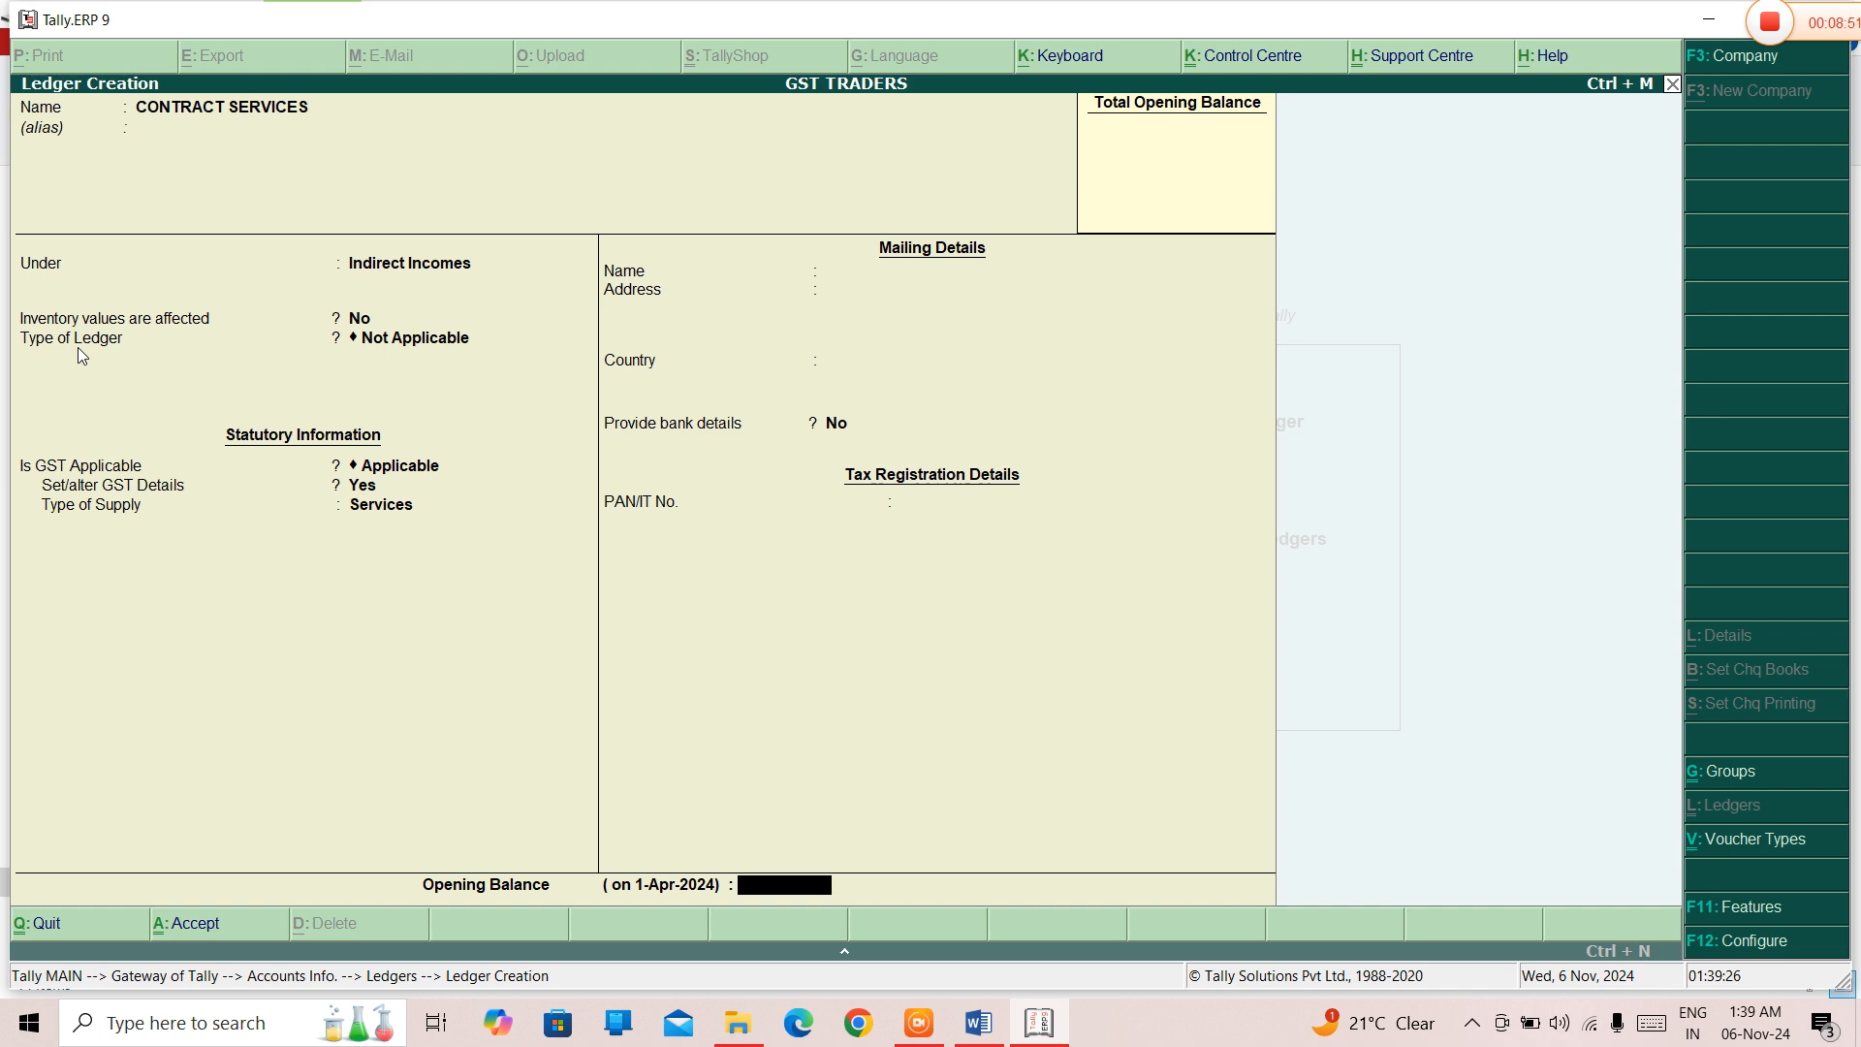
key(Return)
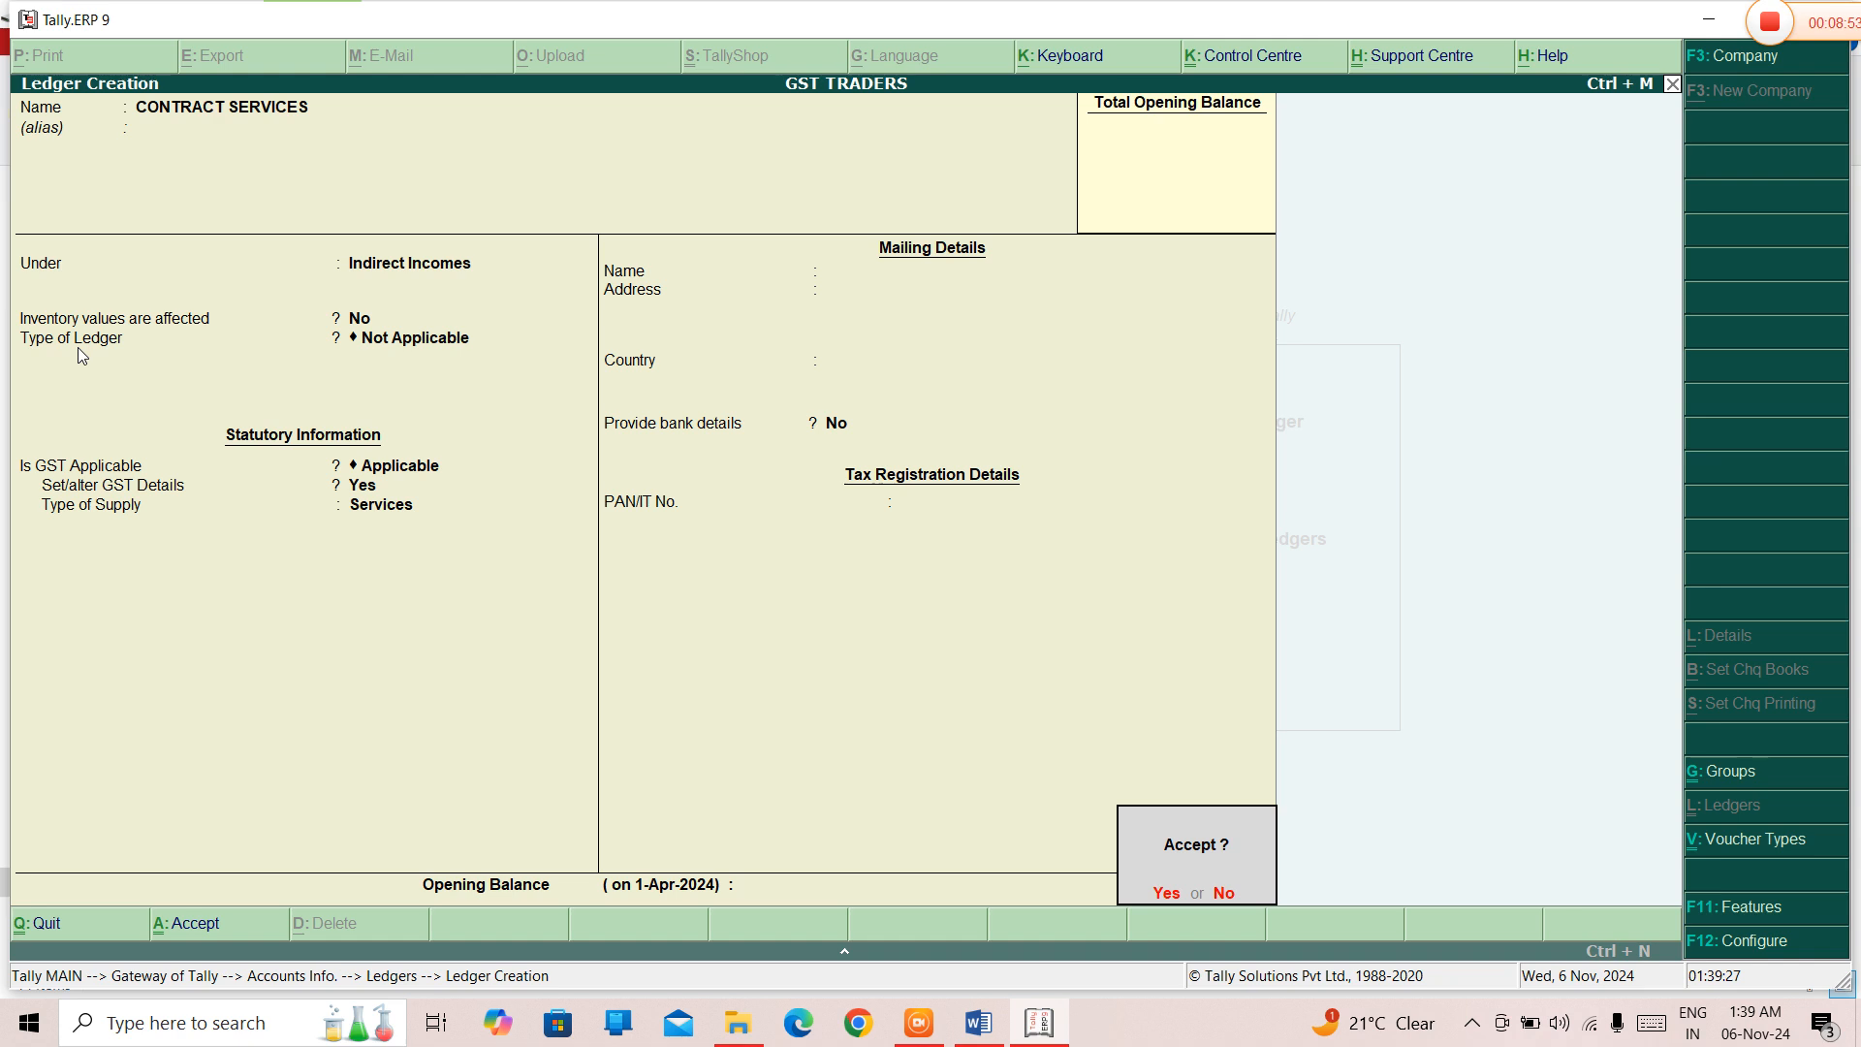
key(Return)
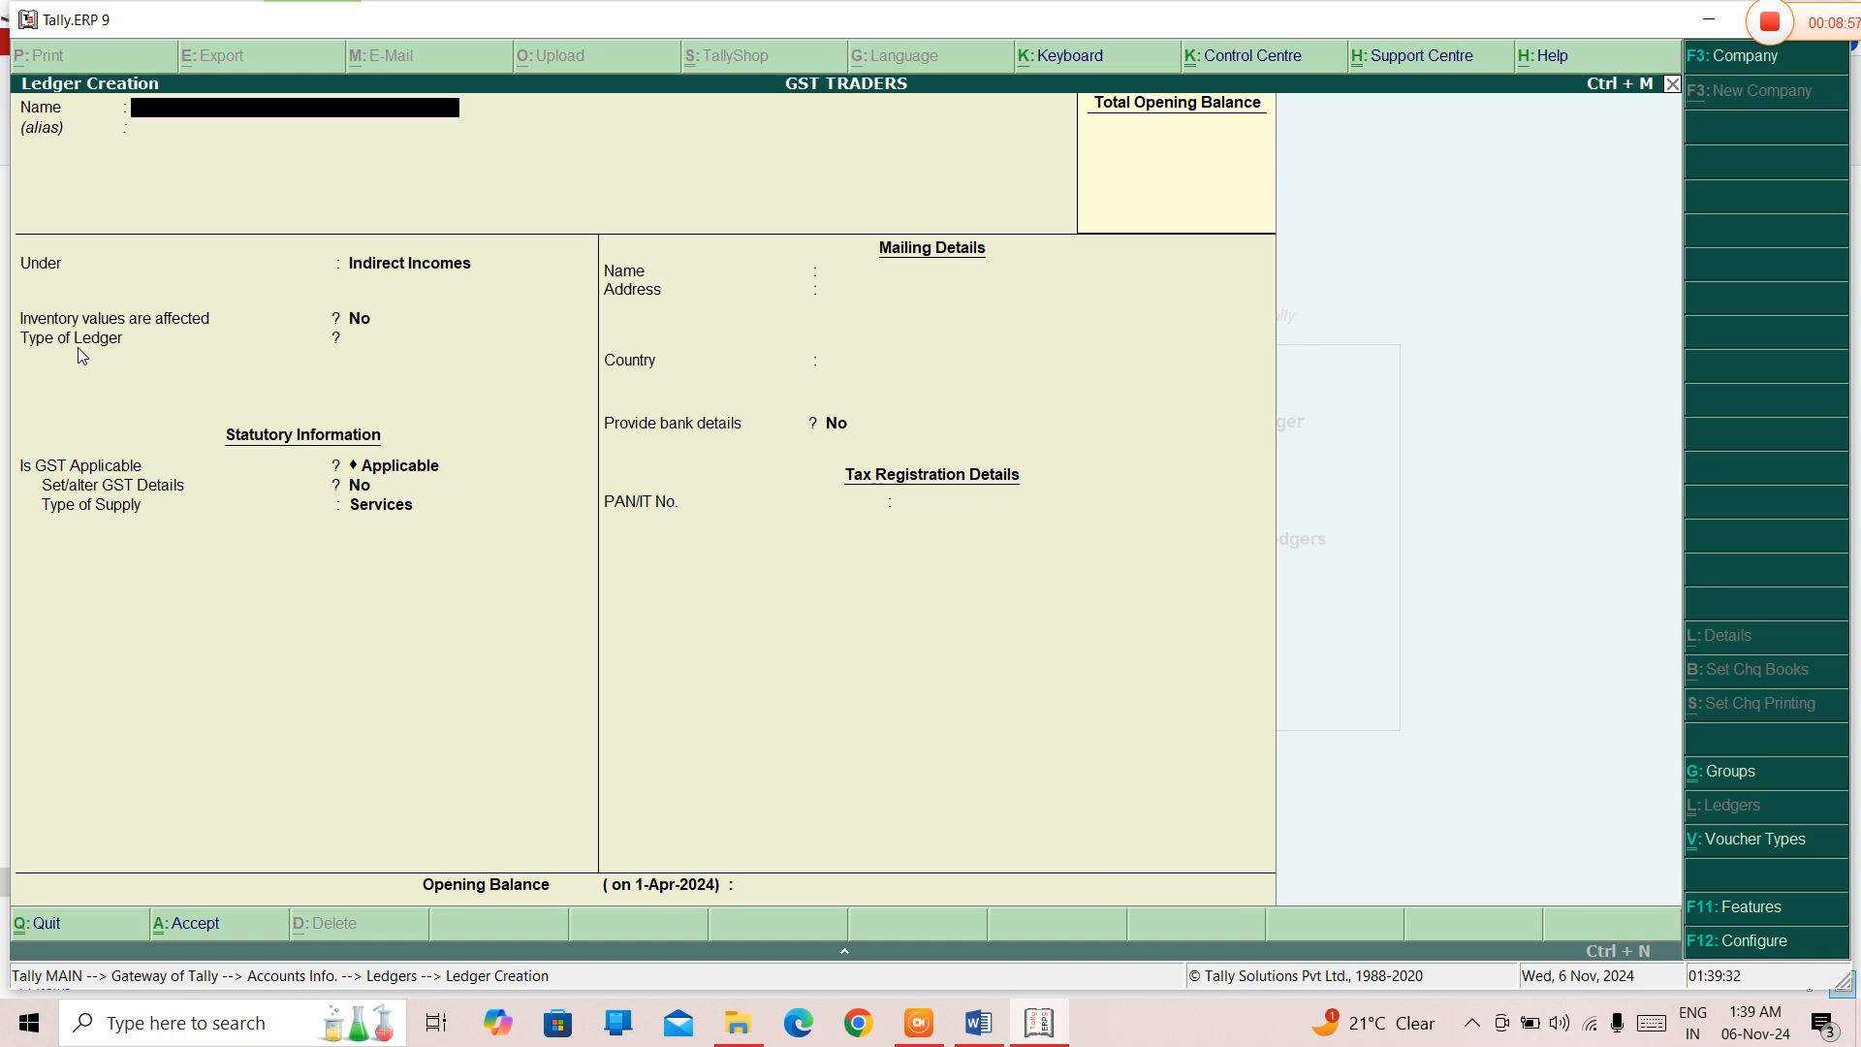
- Leave ledger creation and open the PURCHASE @ 18% and SALES @ 18% ledgers for alteration, closing each without changes
key(Escape)
key(Return)
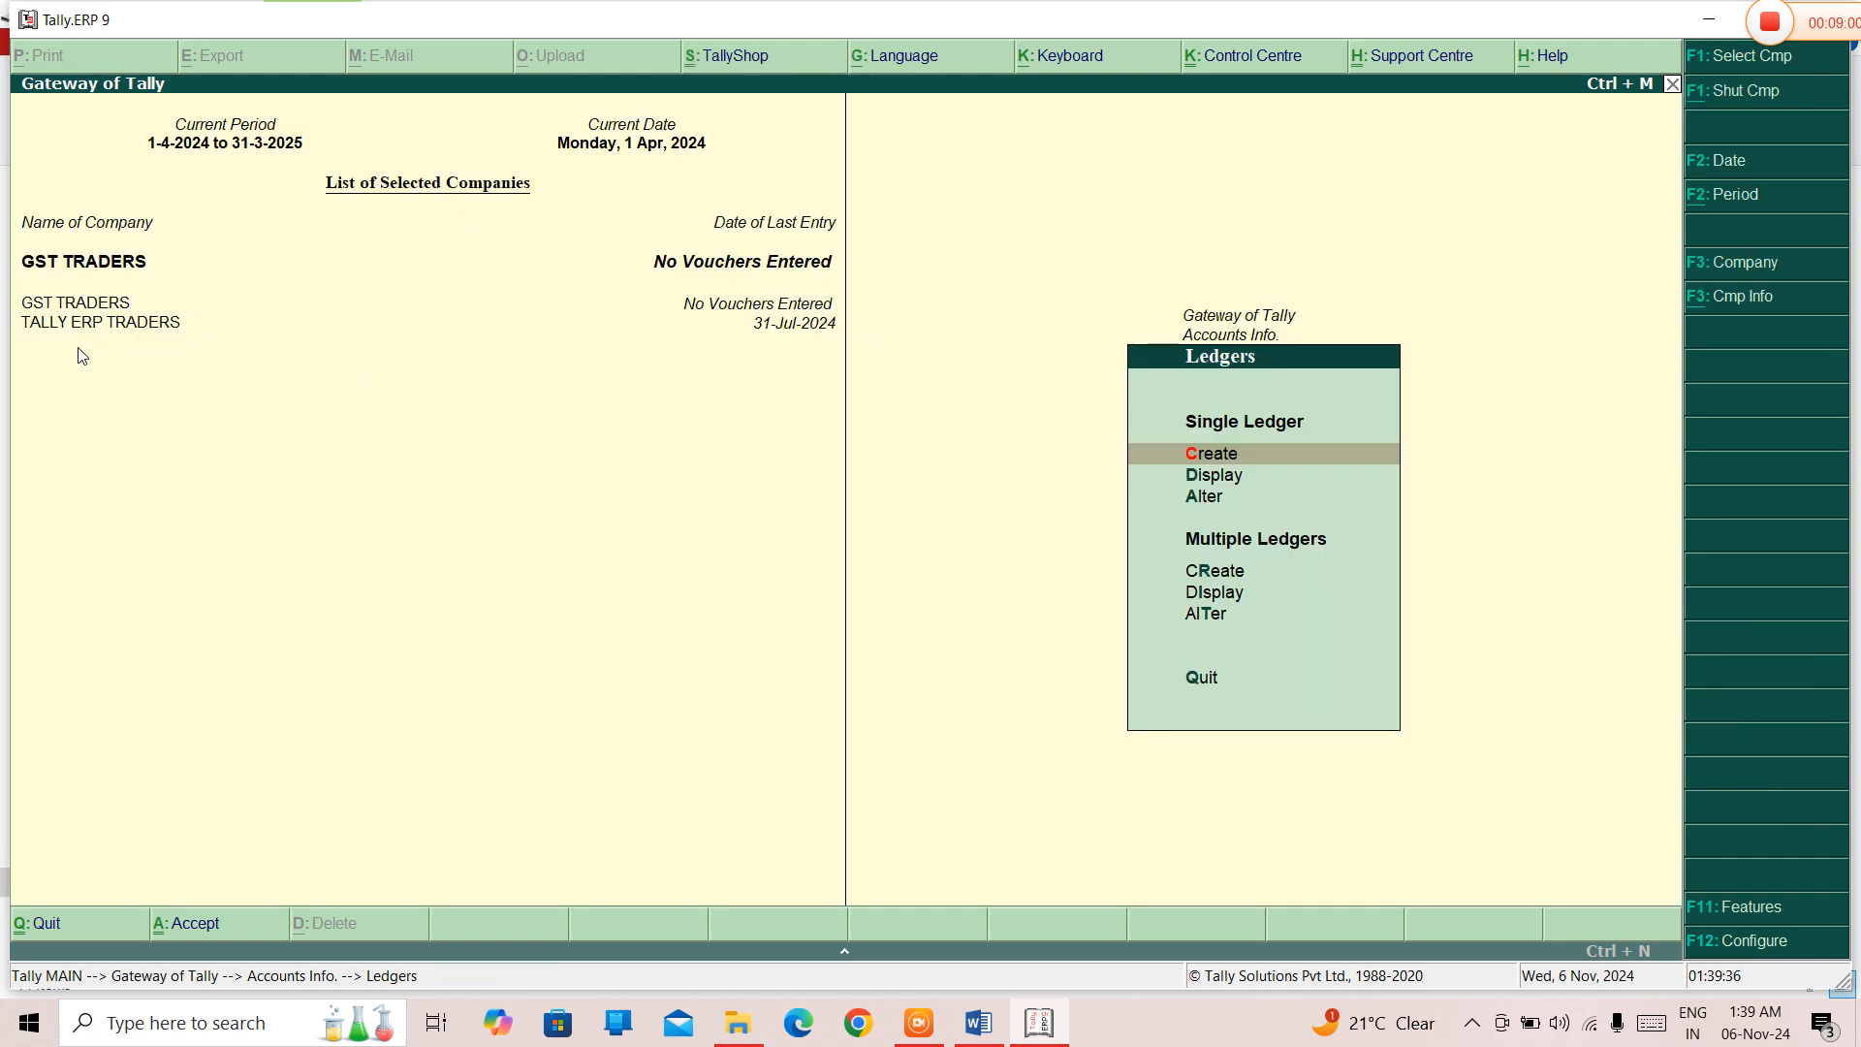
key(Down)
key(Down)
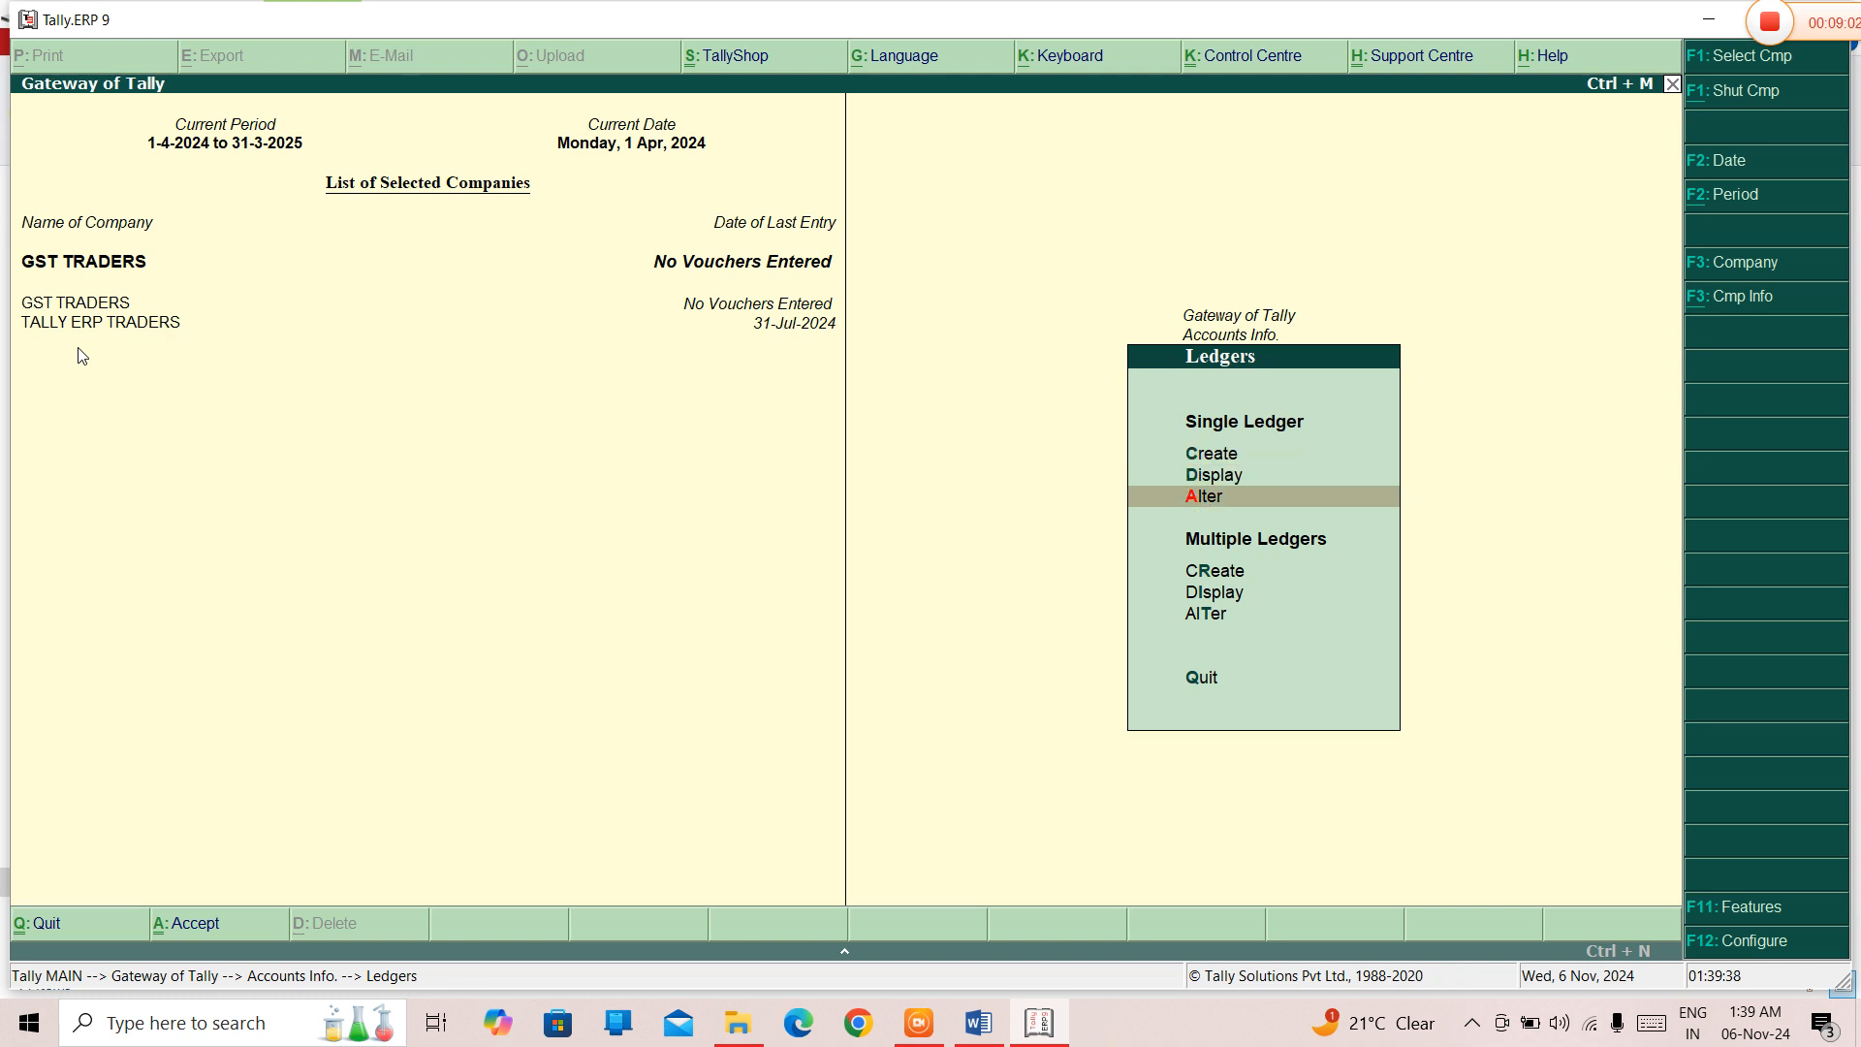
key(Return)
key(Down)
key(Down)
key(Down)
key(Down)
key(Down)
key(Down)
key(Down)
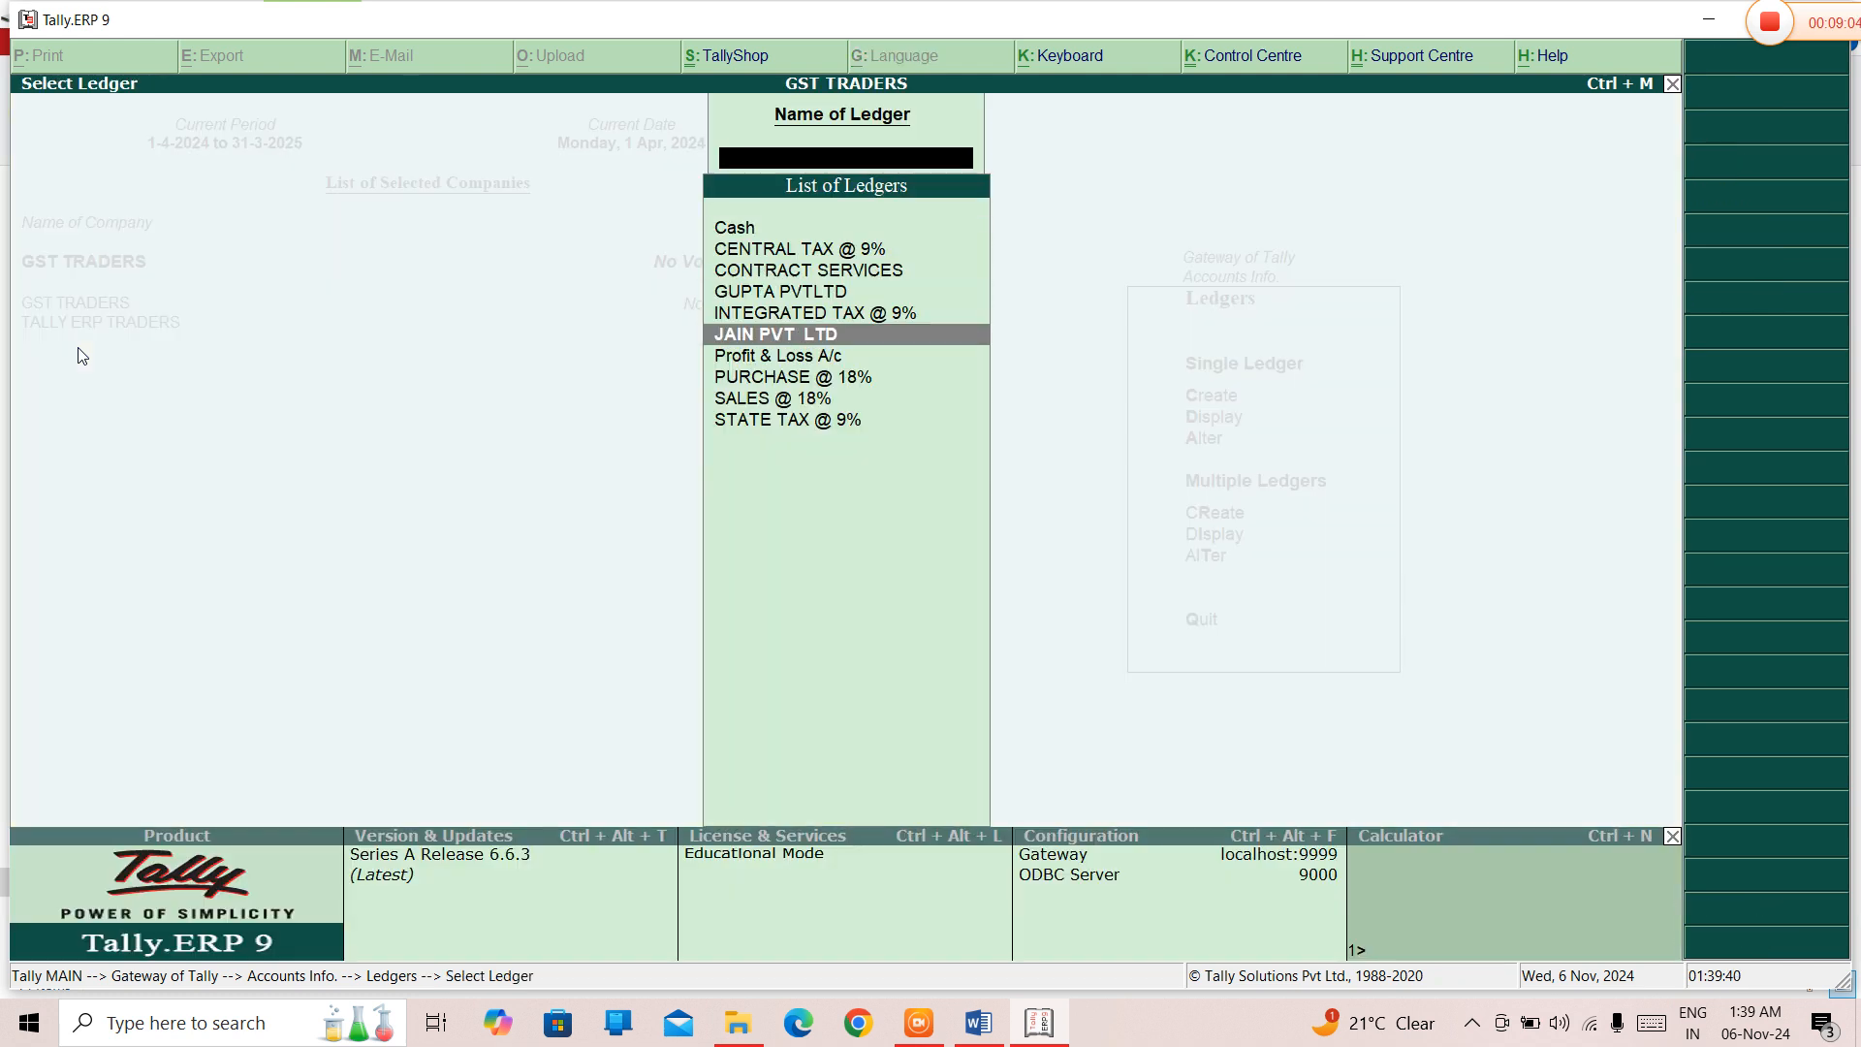
key(Return)
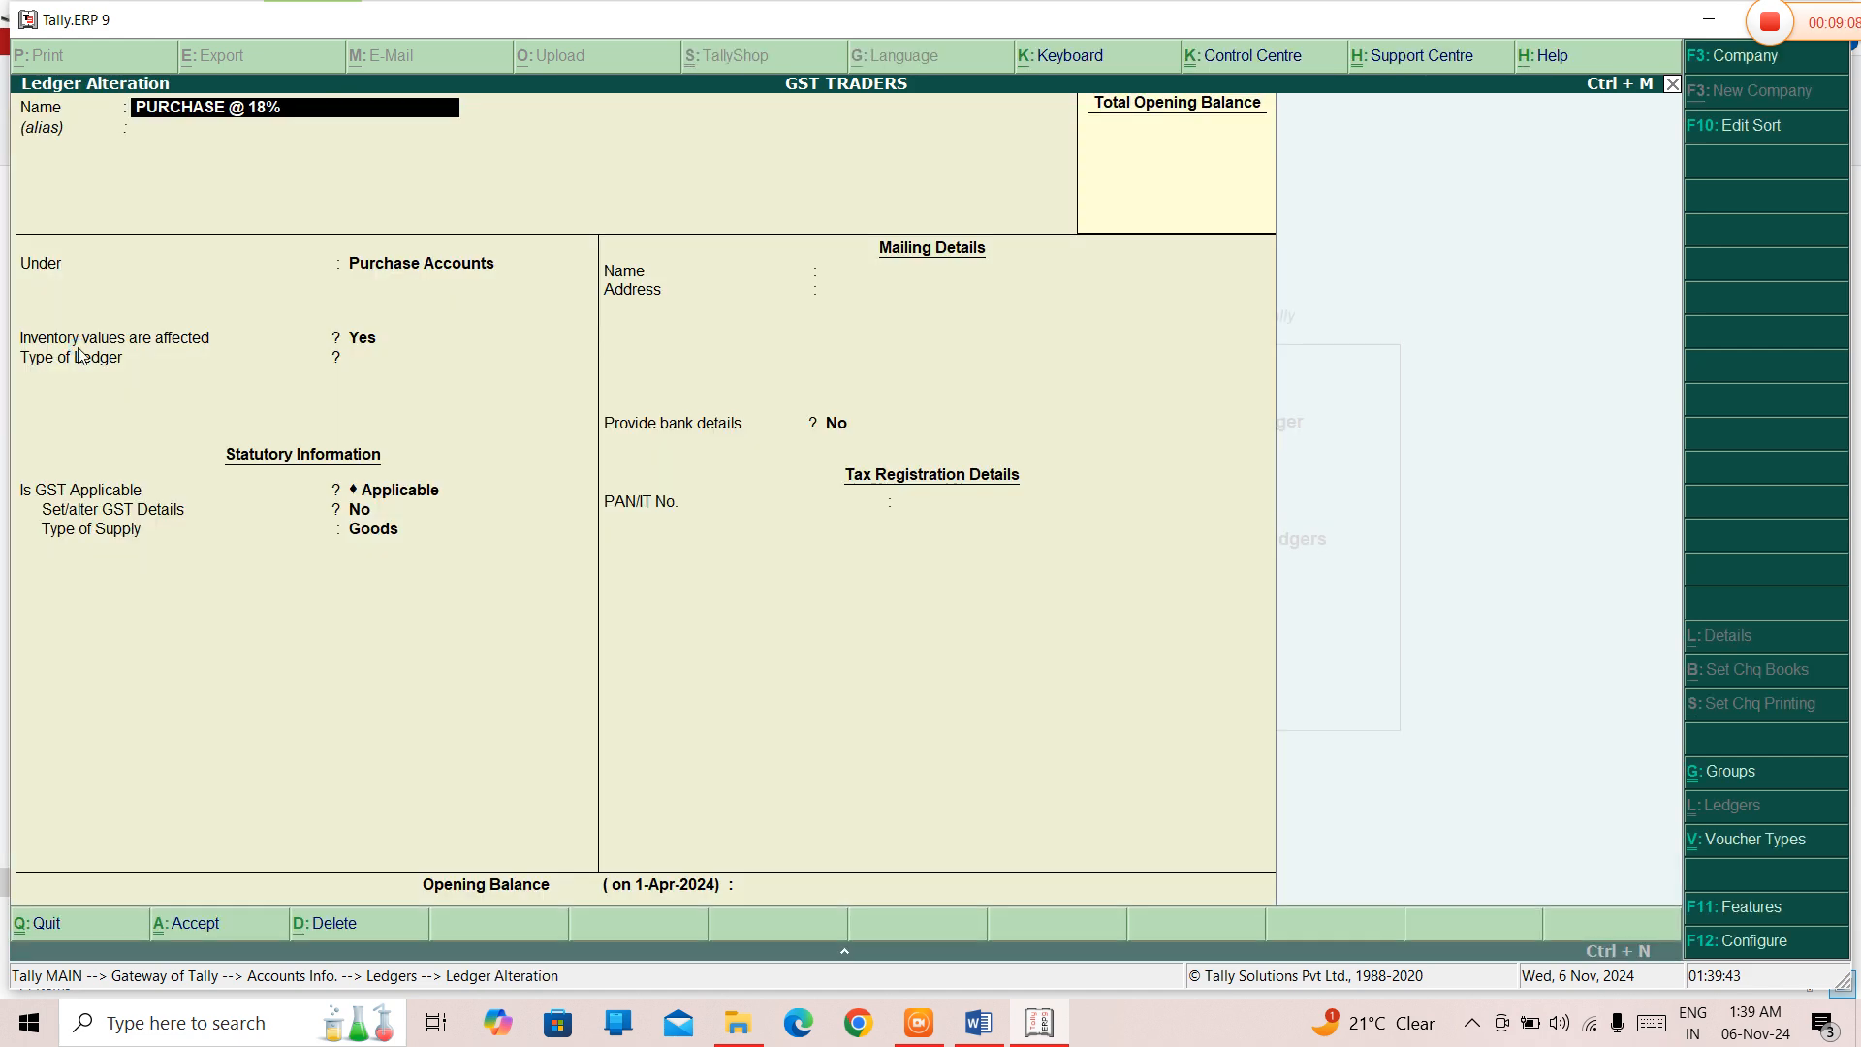
key(Escape)
key(Down)
key(Return)
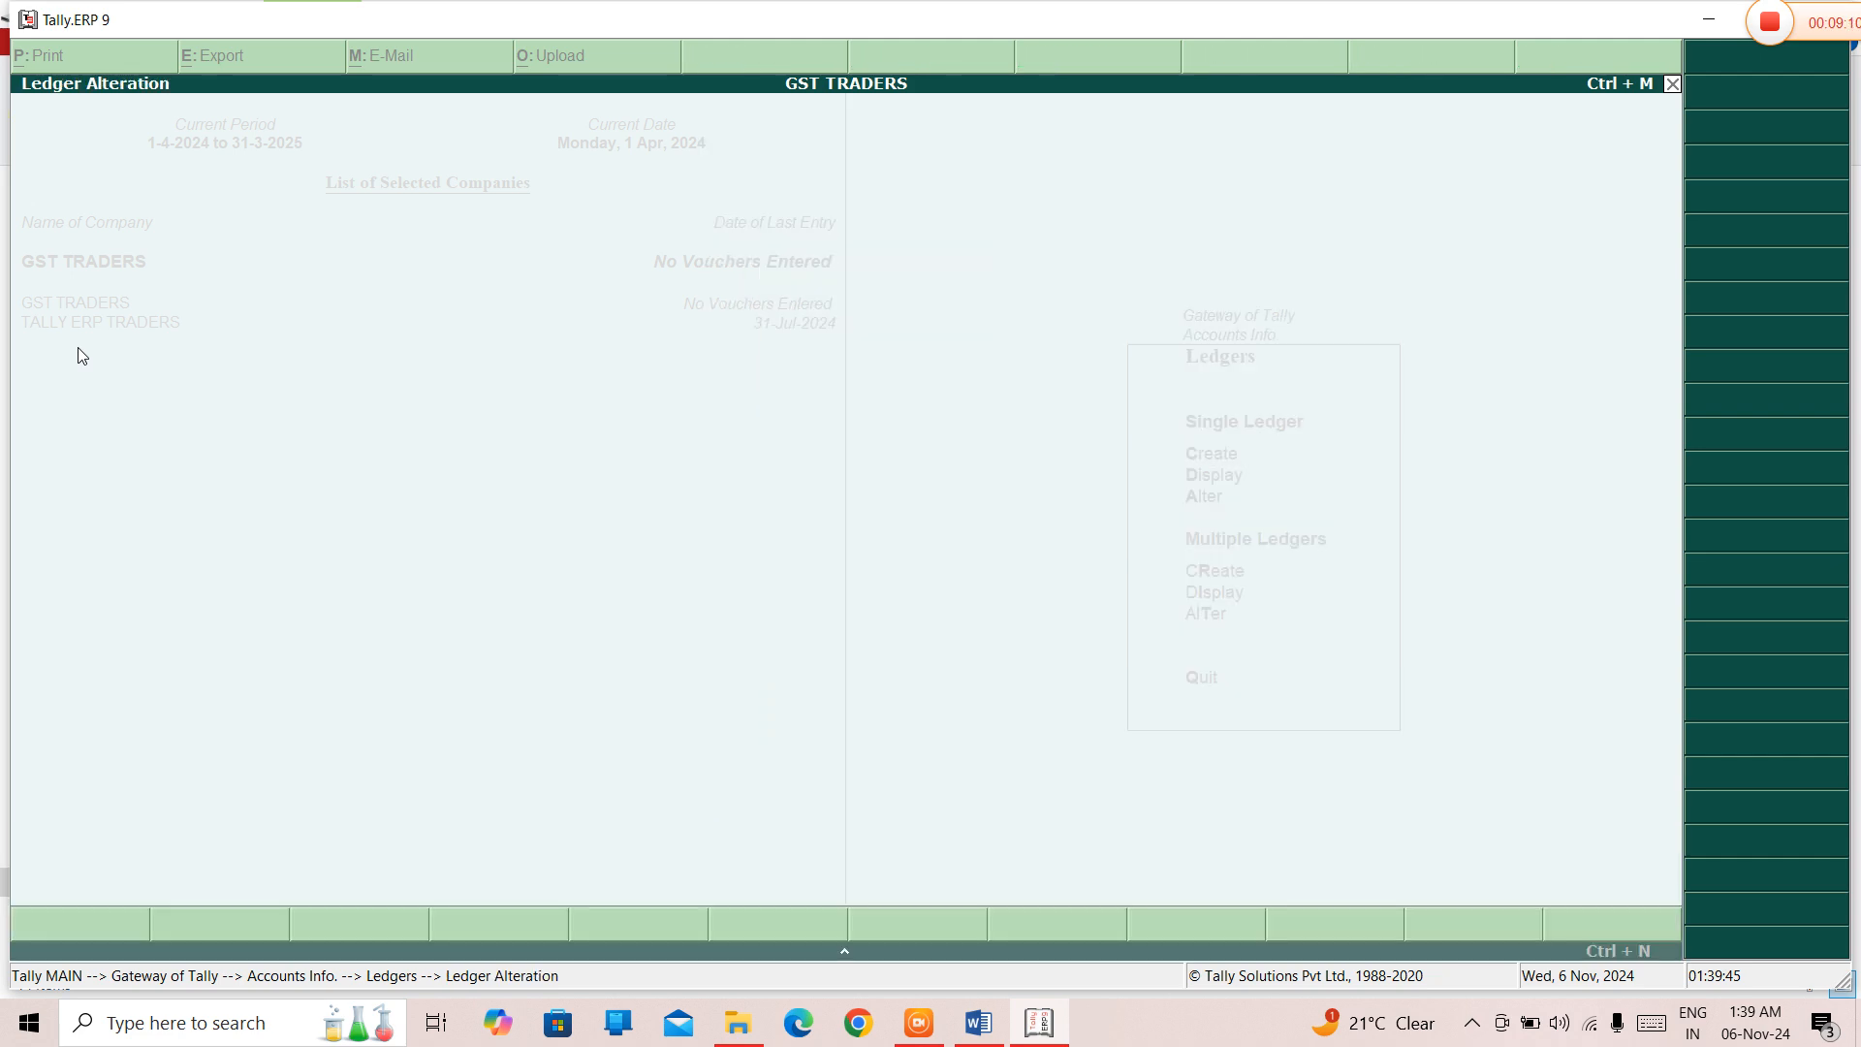
key(Escape)
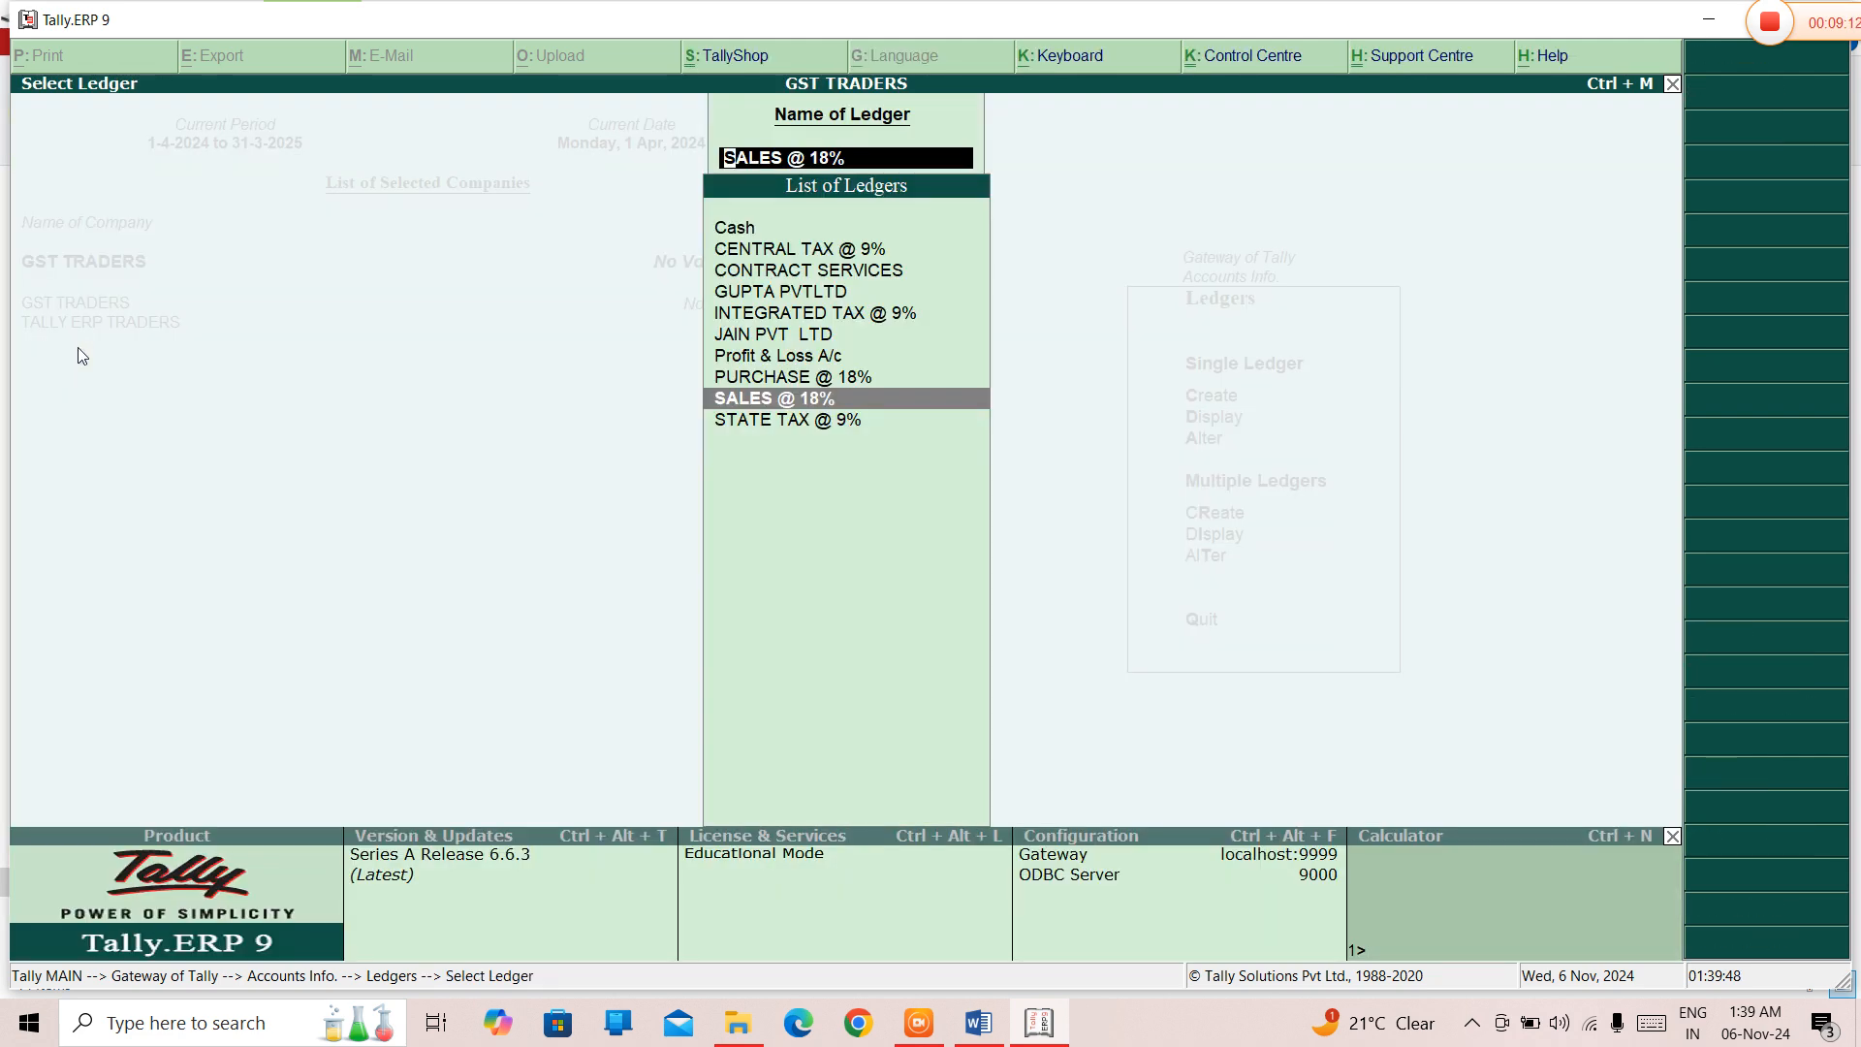
- Open the CONTRACT SERVICES ledger for alteration, quit it without changes, and return to the Gateway of Tally
key(Up)
key(Up)
key(Up)
key(Up)
key(Up)
key(Up)
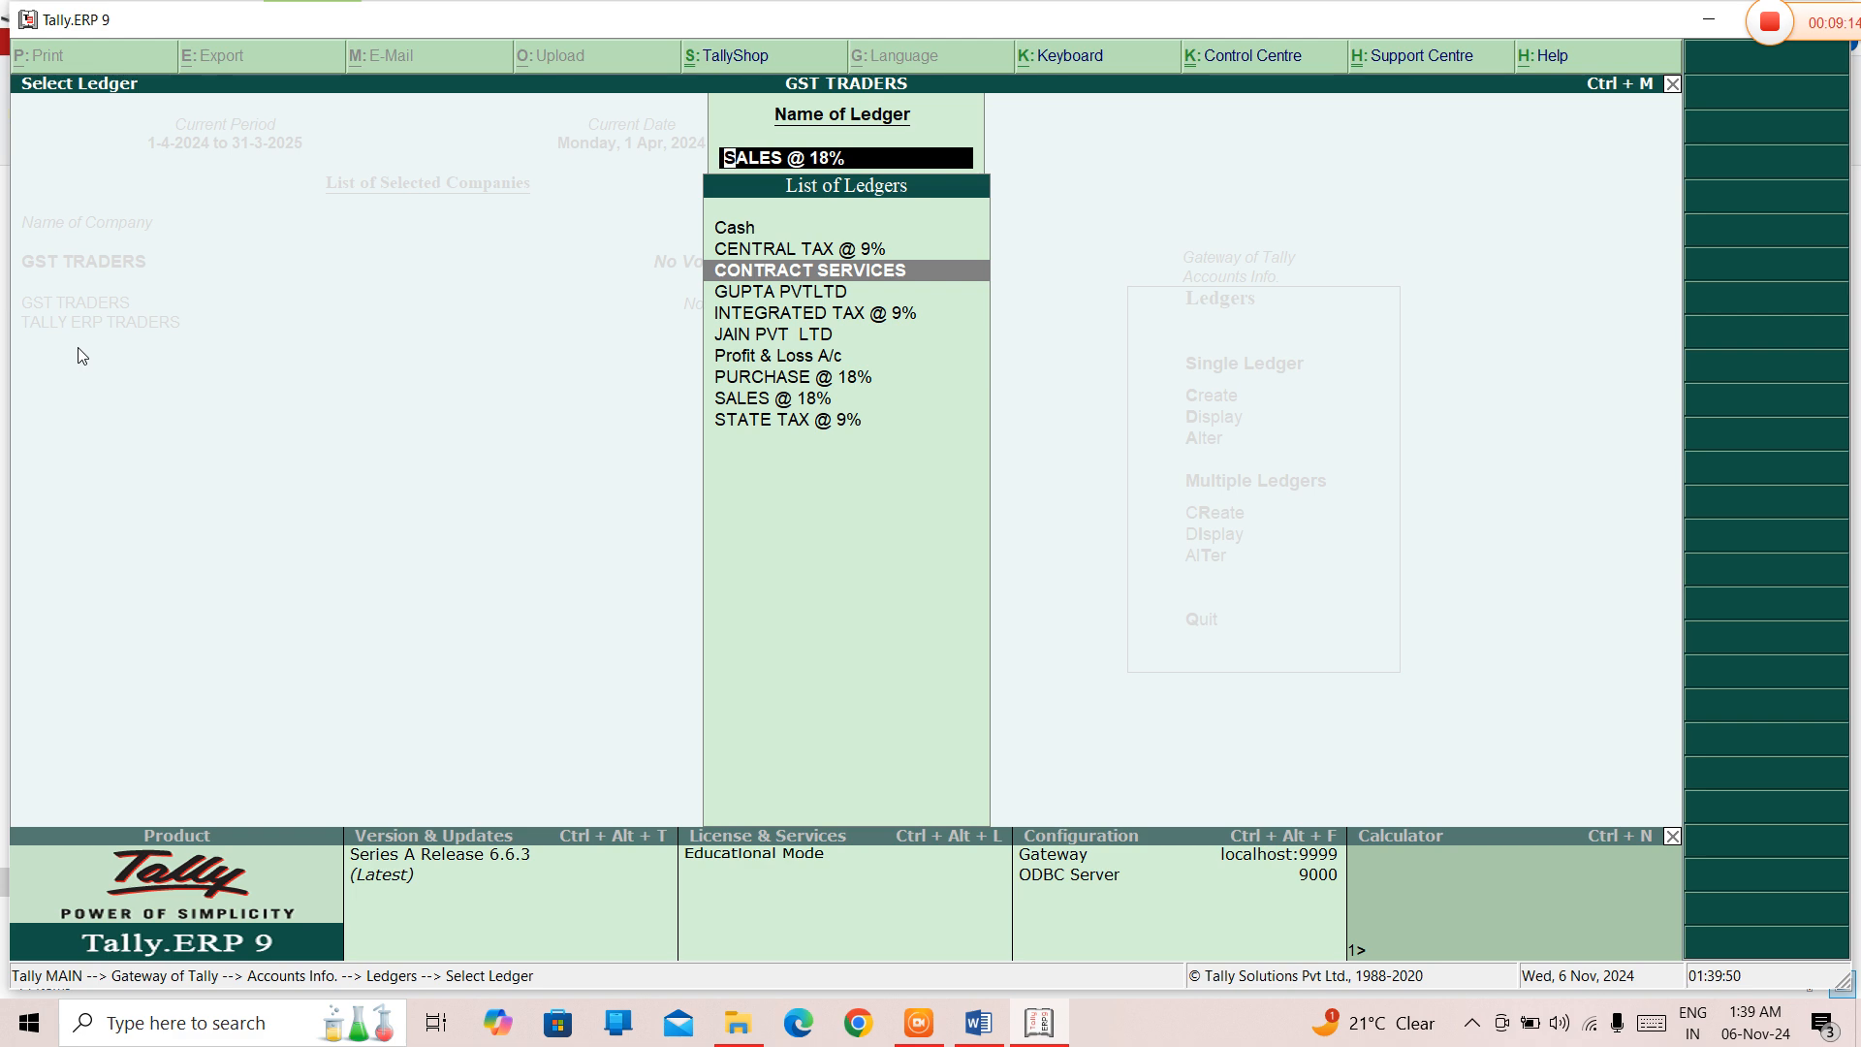
key(Return)
key(Escape)
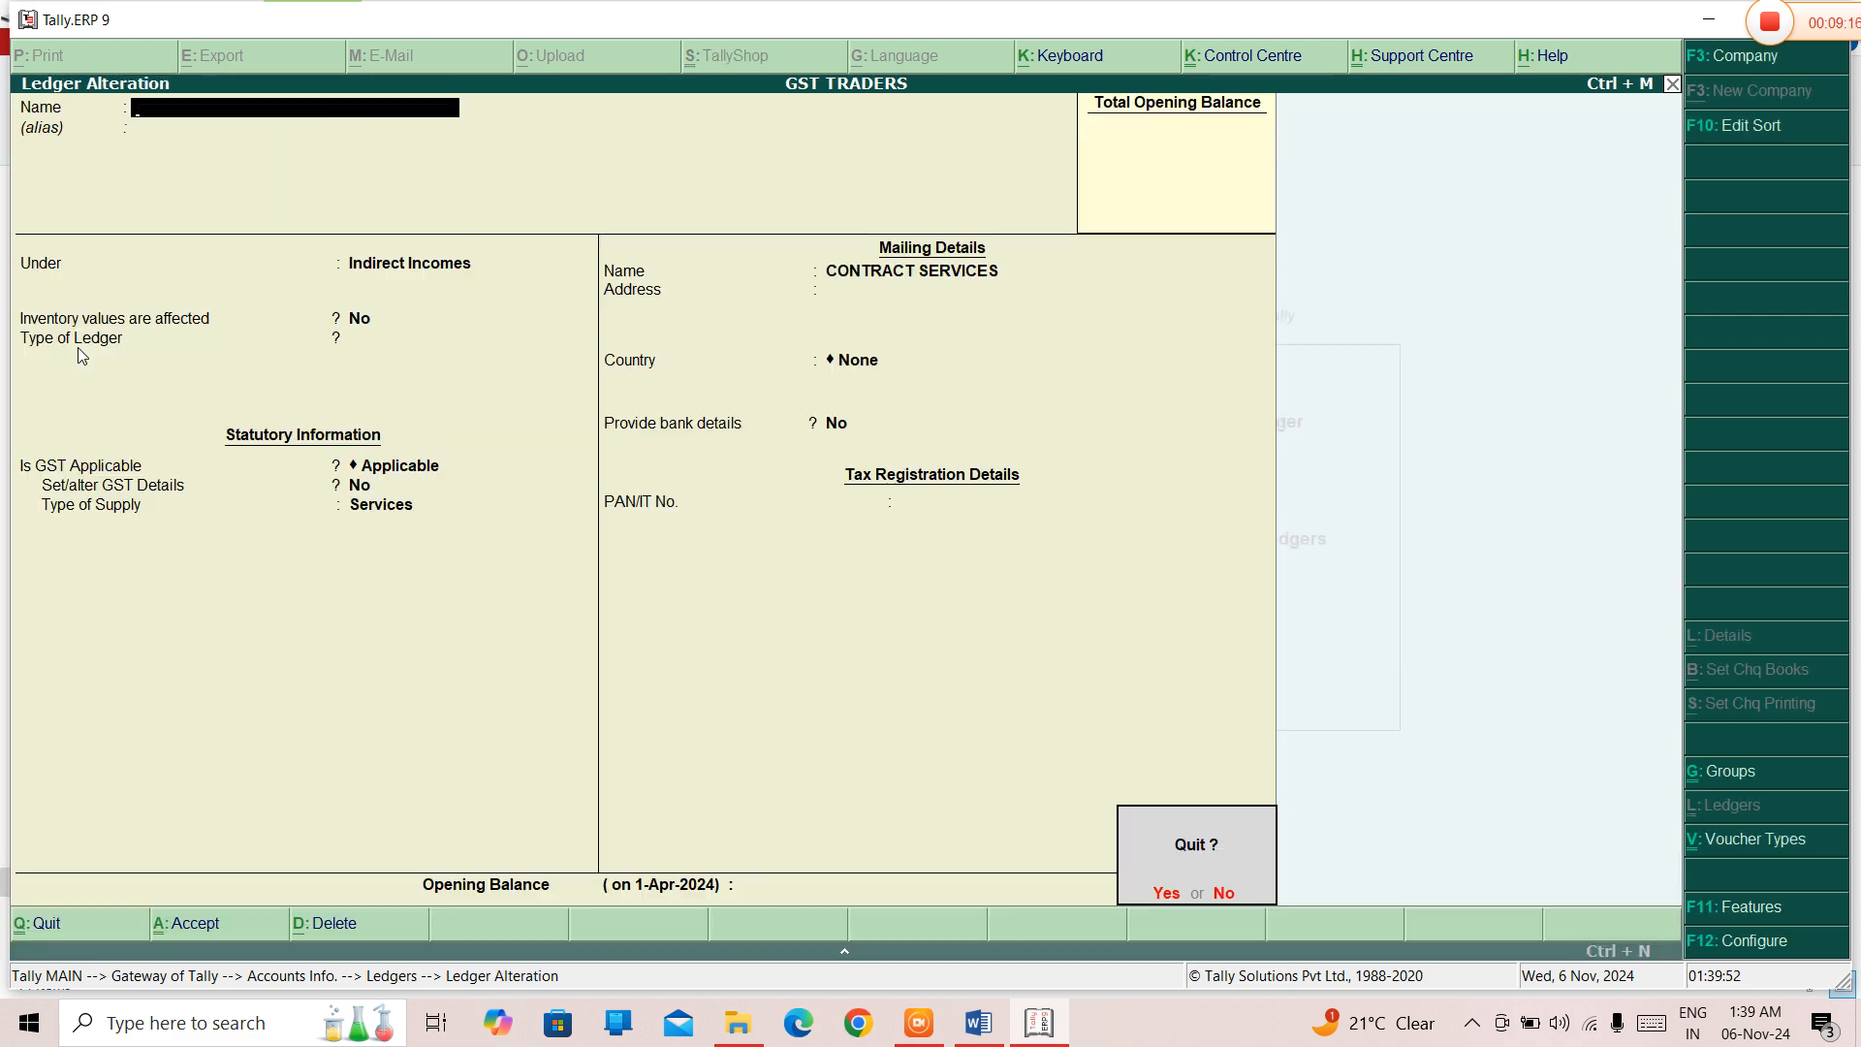
key(y)
key(Escape)
key(Escape)
key(Escape)
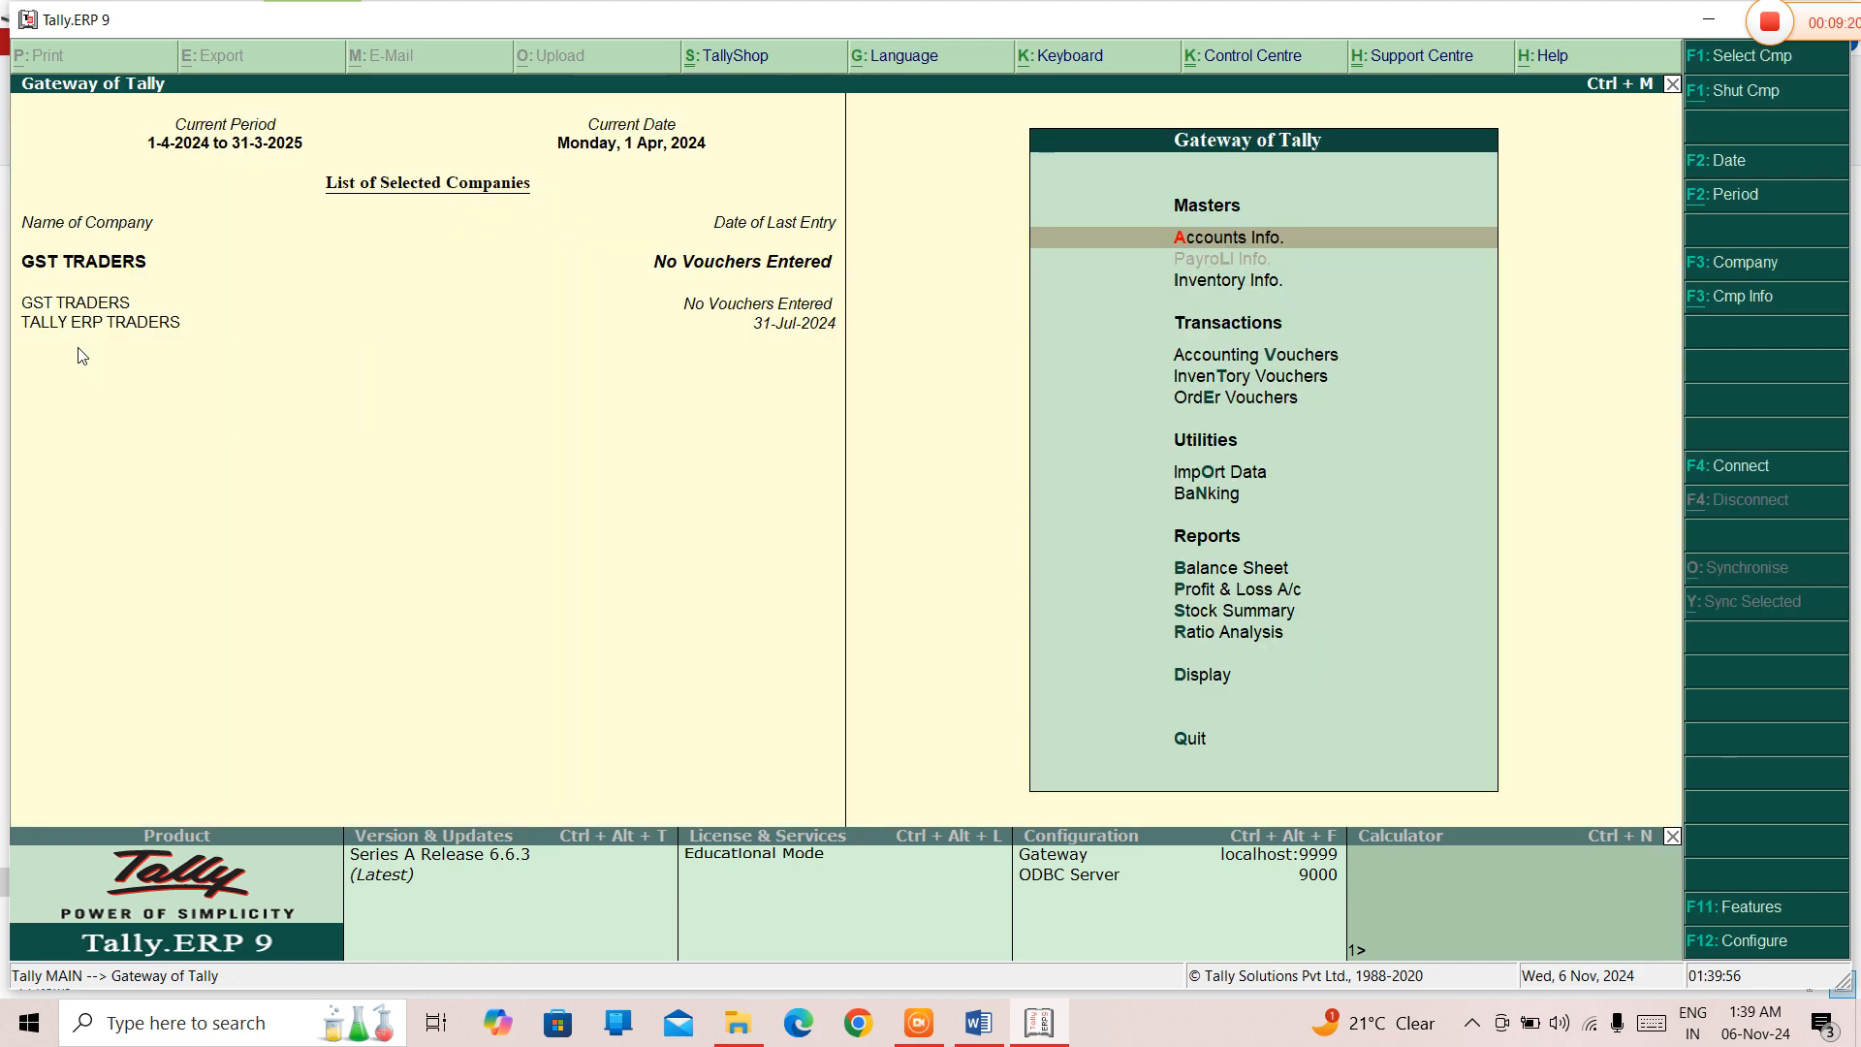
- Open the Statutory & Taxation features of GST TRADERS and choose Yes for setting or altering the GST details
key(F11)
key(Down)
key(Down)
key(Return)
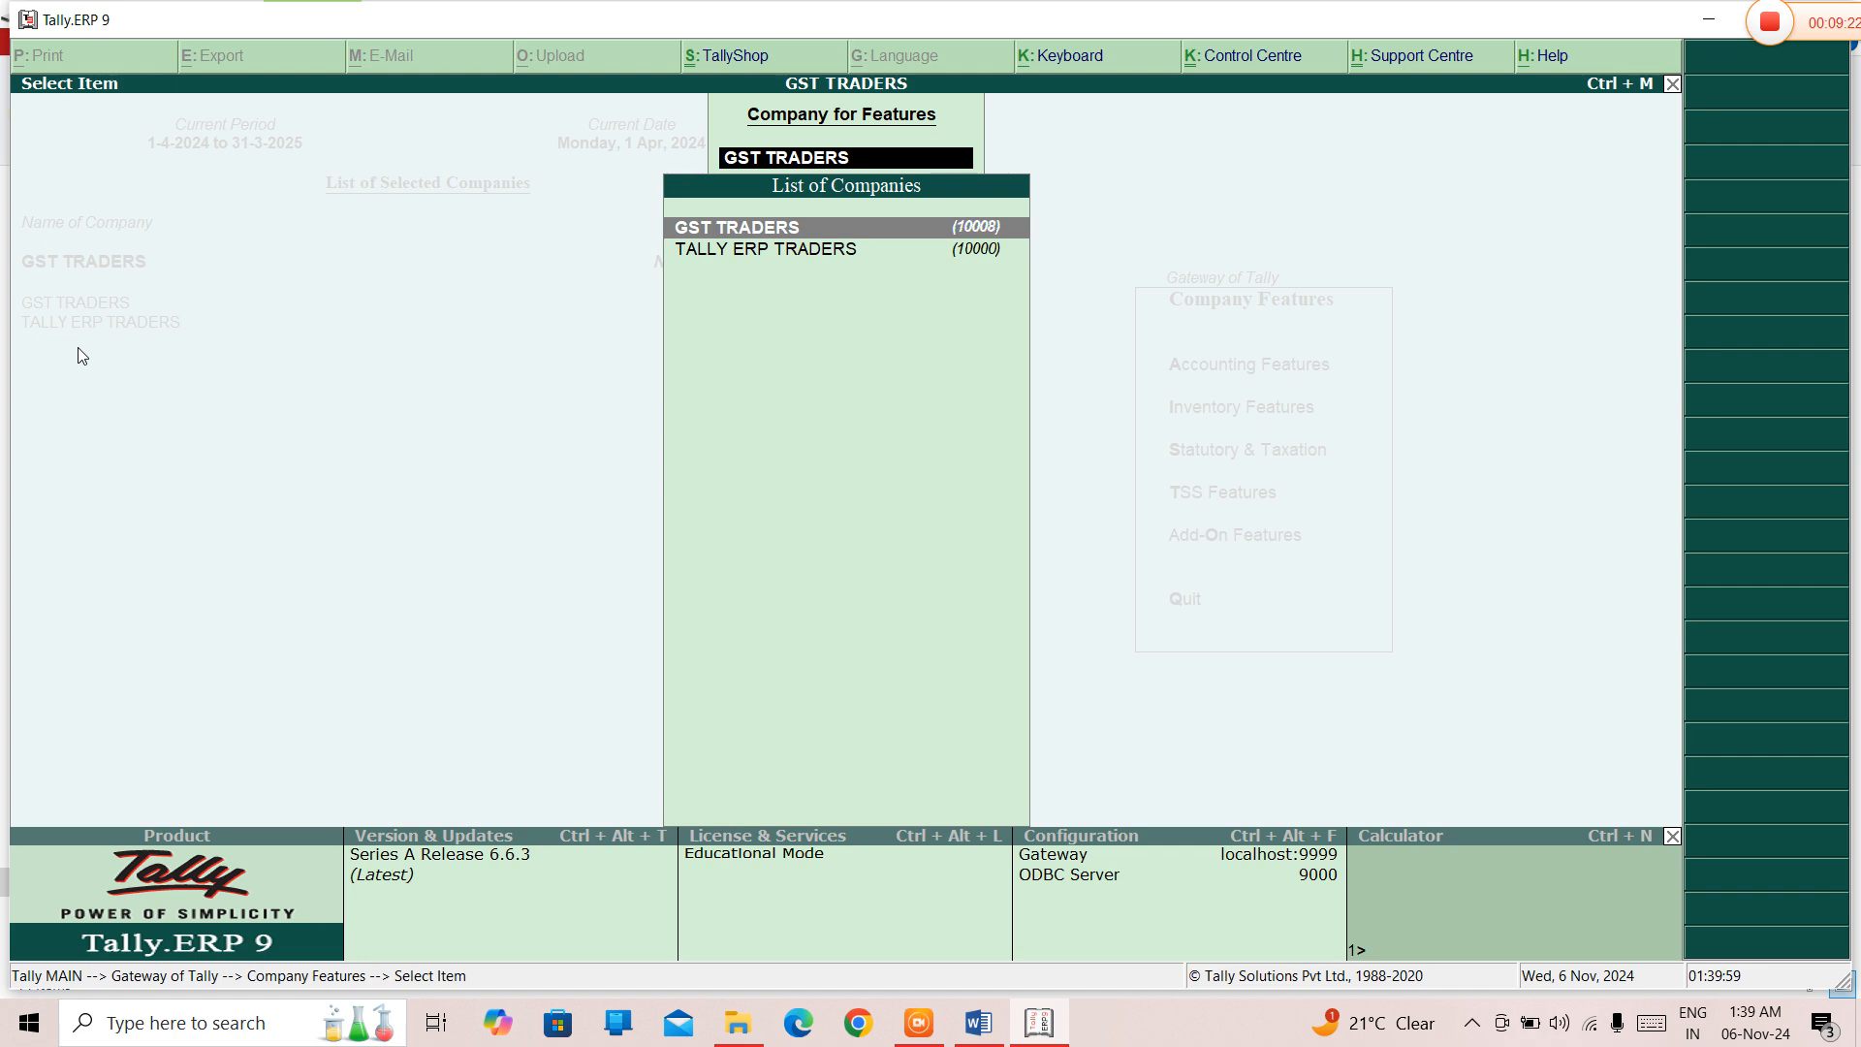
key(Return)
key(Return)
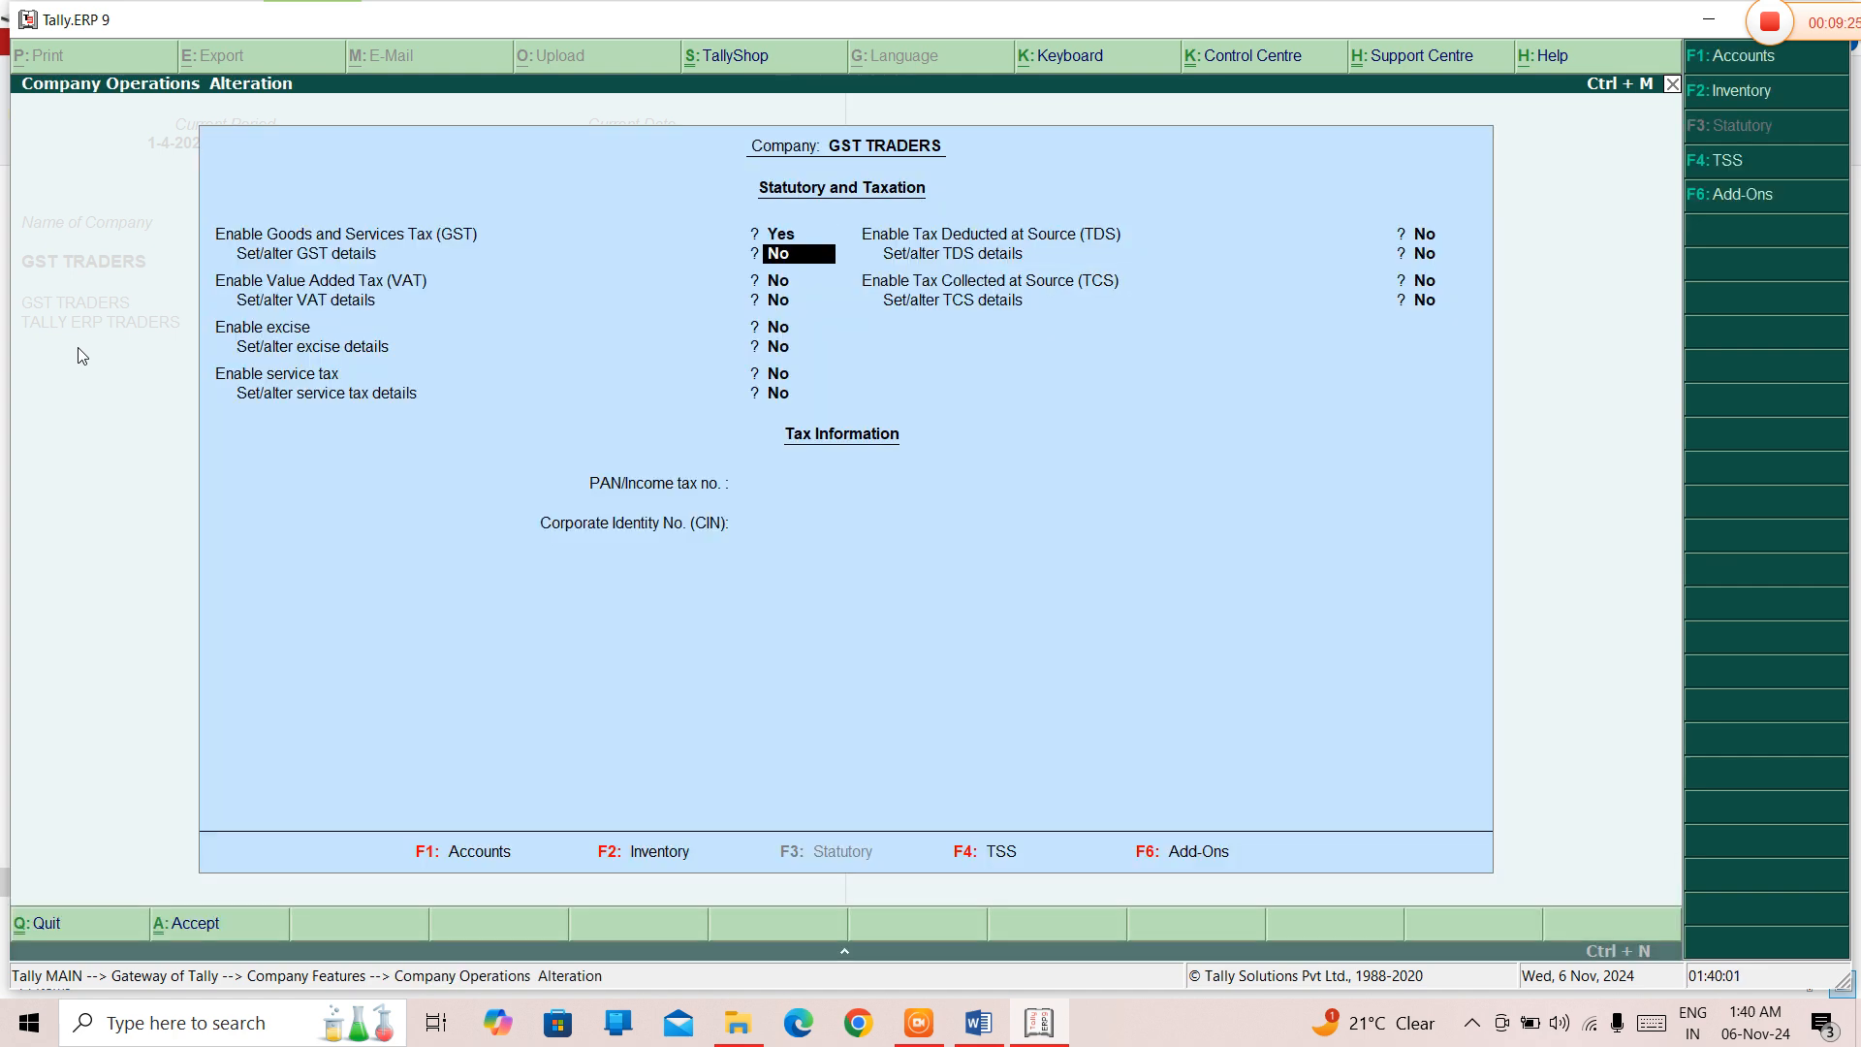
key(y)
key(Return)
- Enable tax liability on reverse charge for purchases from unregistered dealers, keeping the preceding company GST details as they are
key(Return)
key(Return)
key(Return)
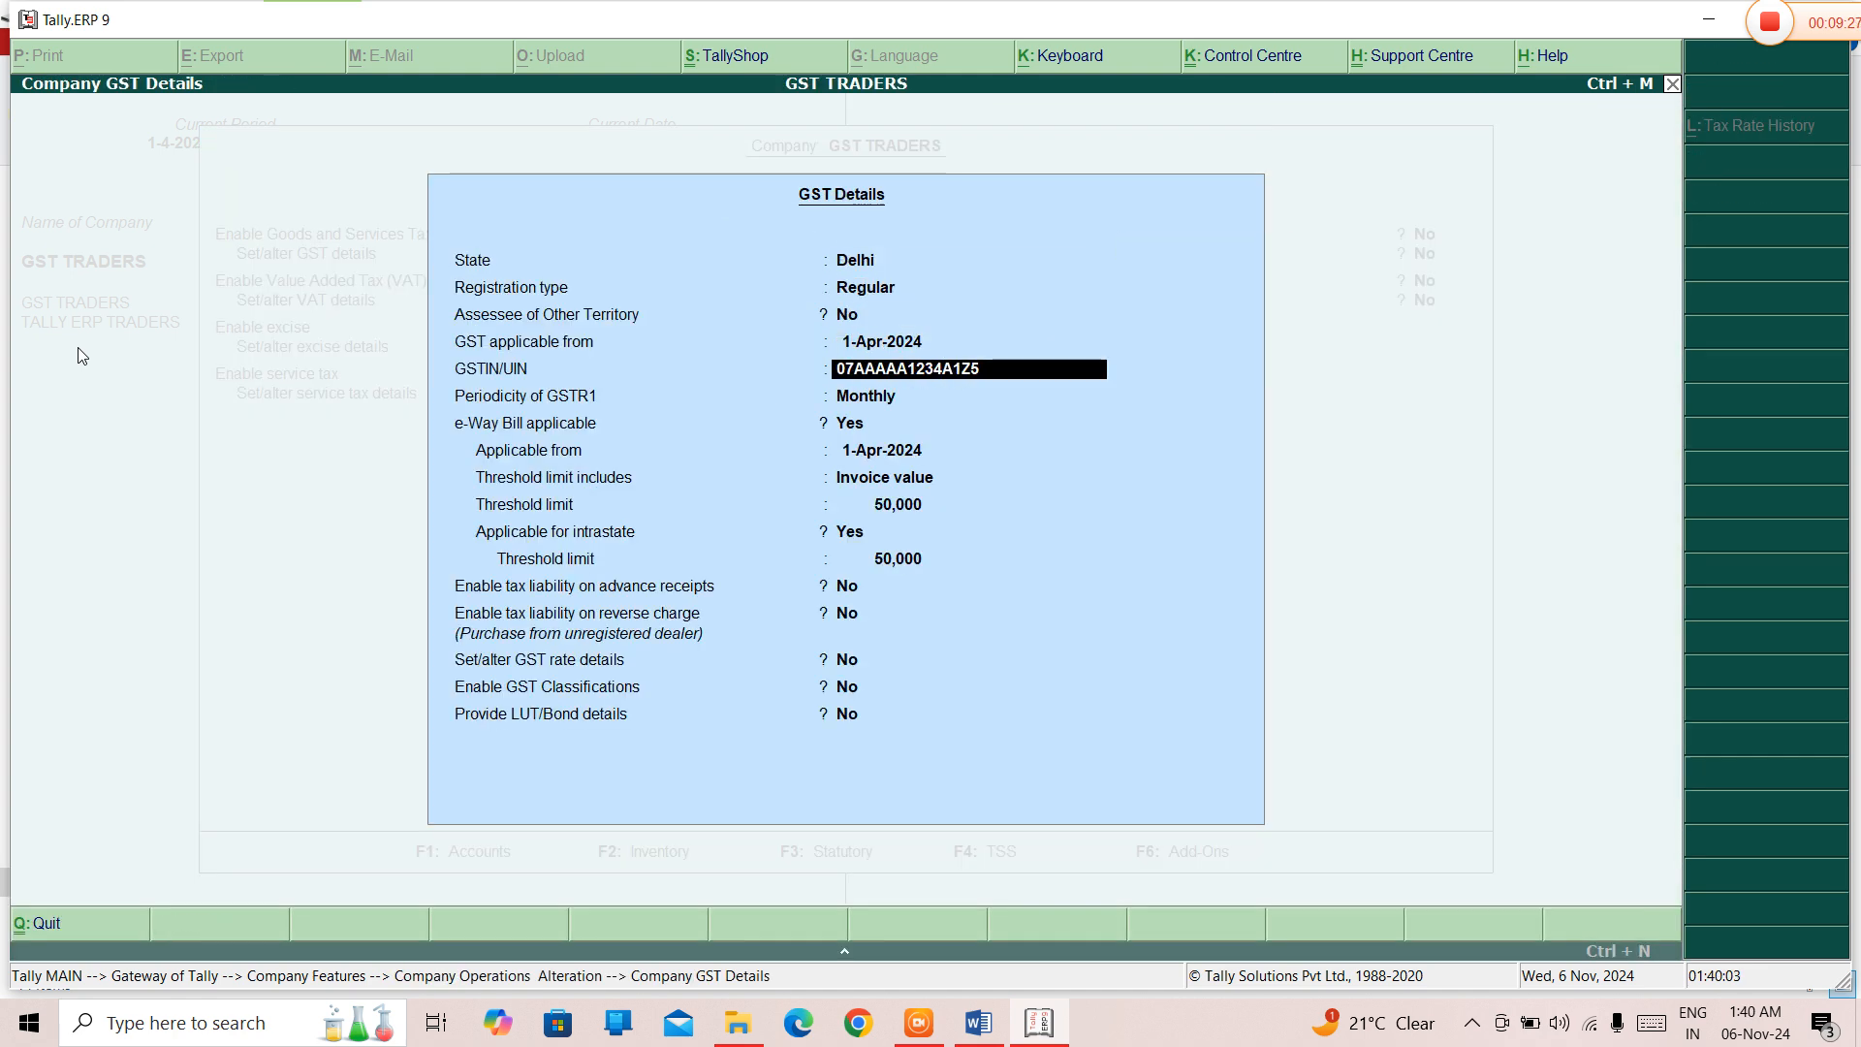
key(Return)
key(Return)
key(Return)
key(Return)
key(Return)
key(Return)
key(Return)
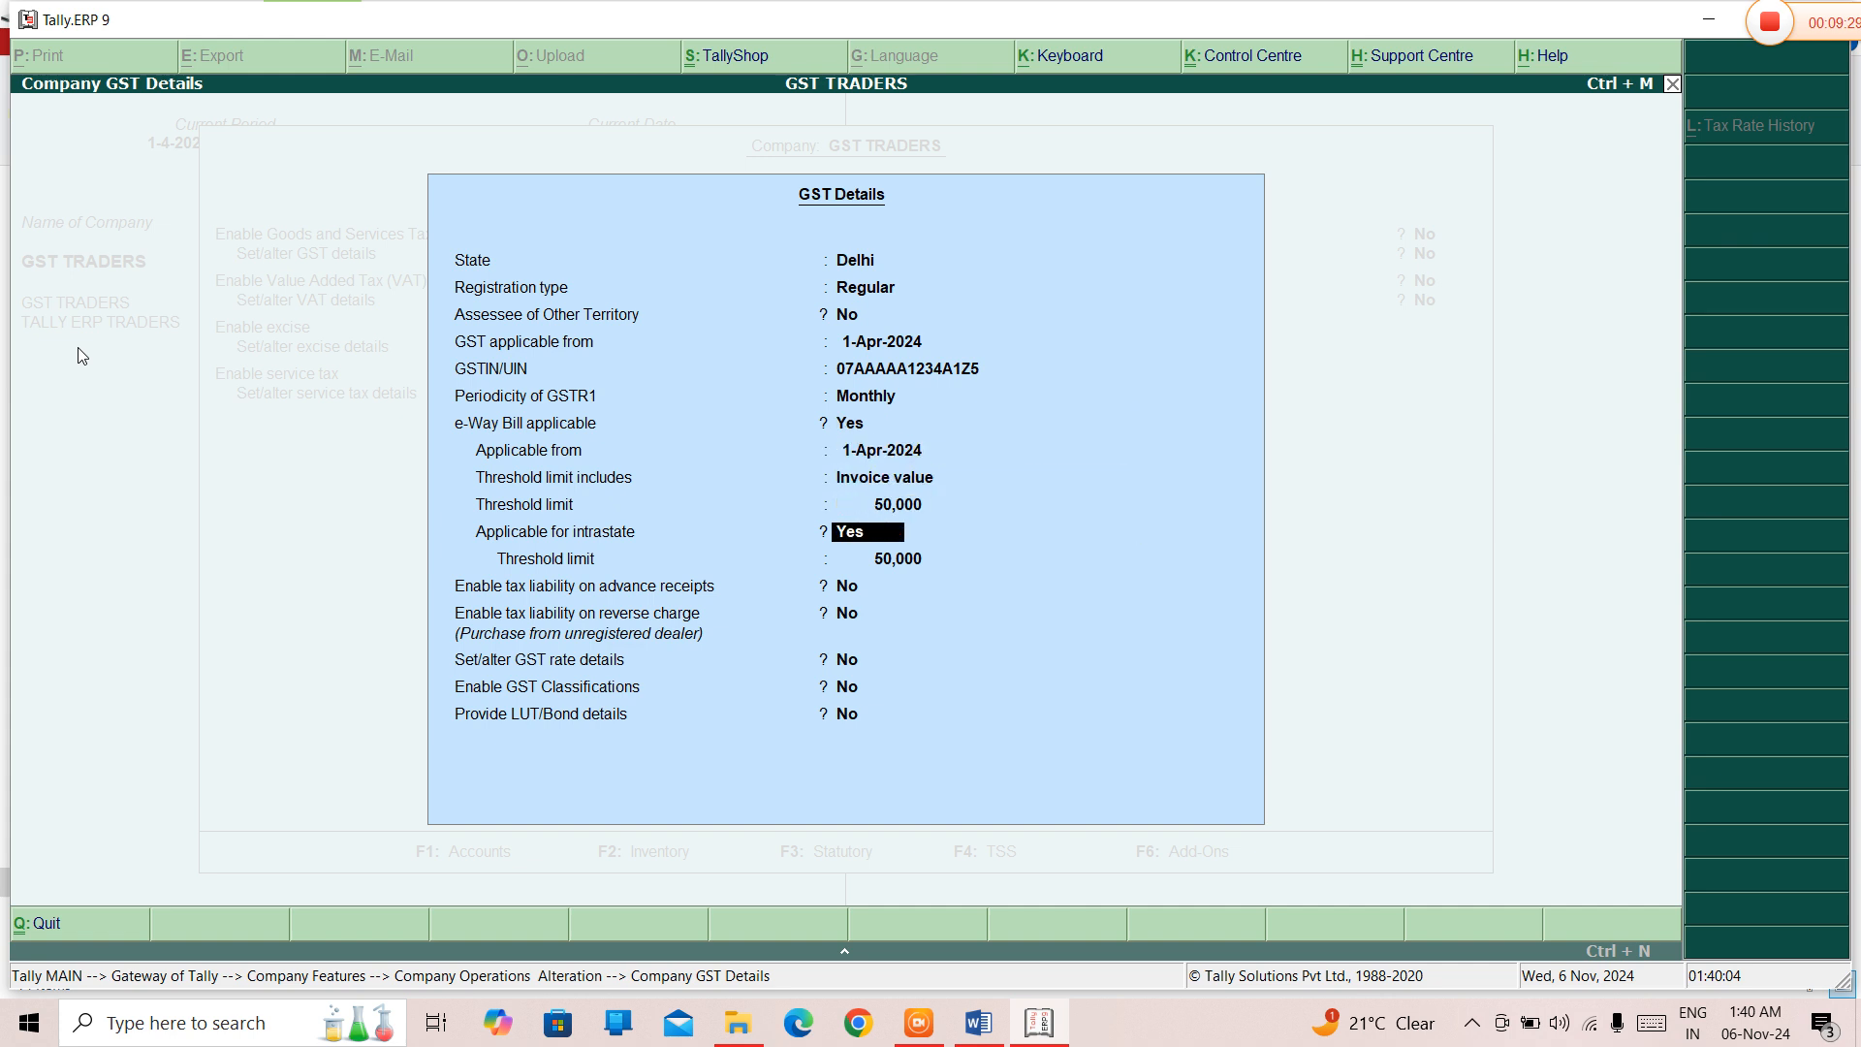
key(Return)
key(Return)
text(Y)
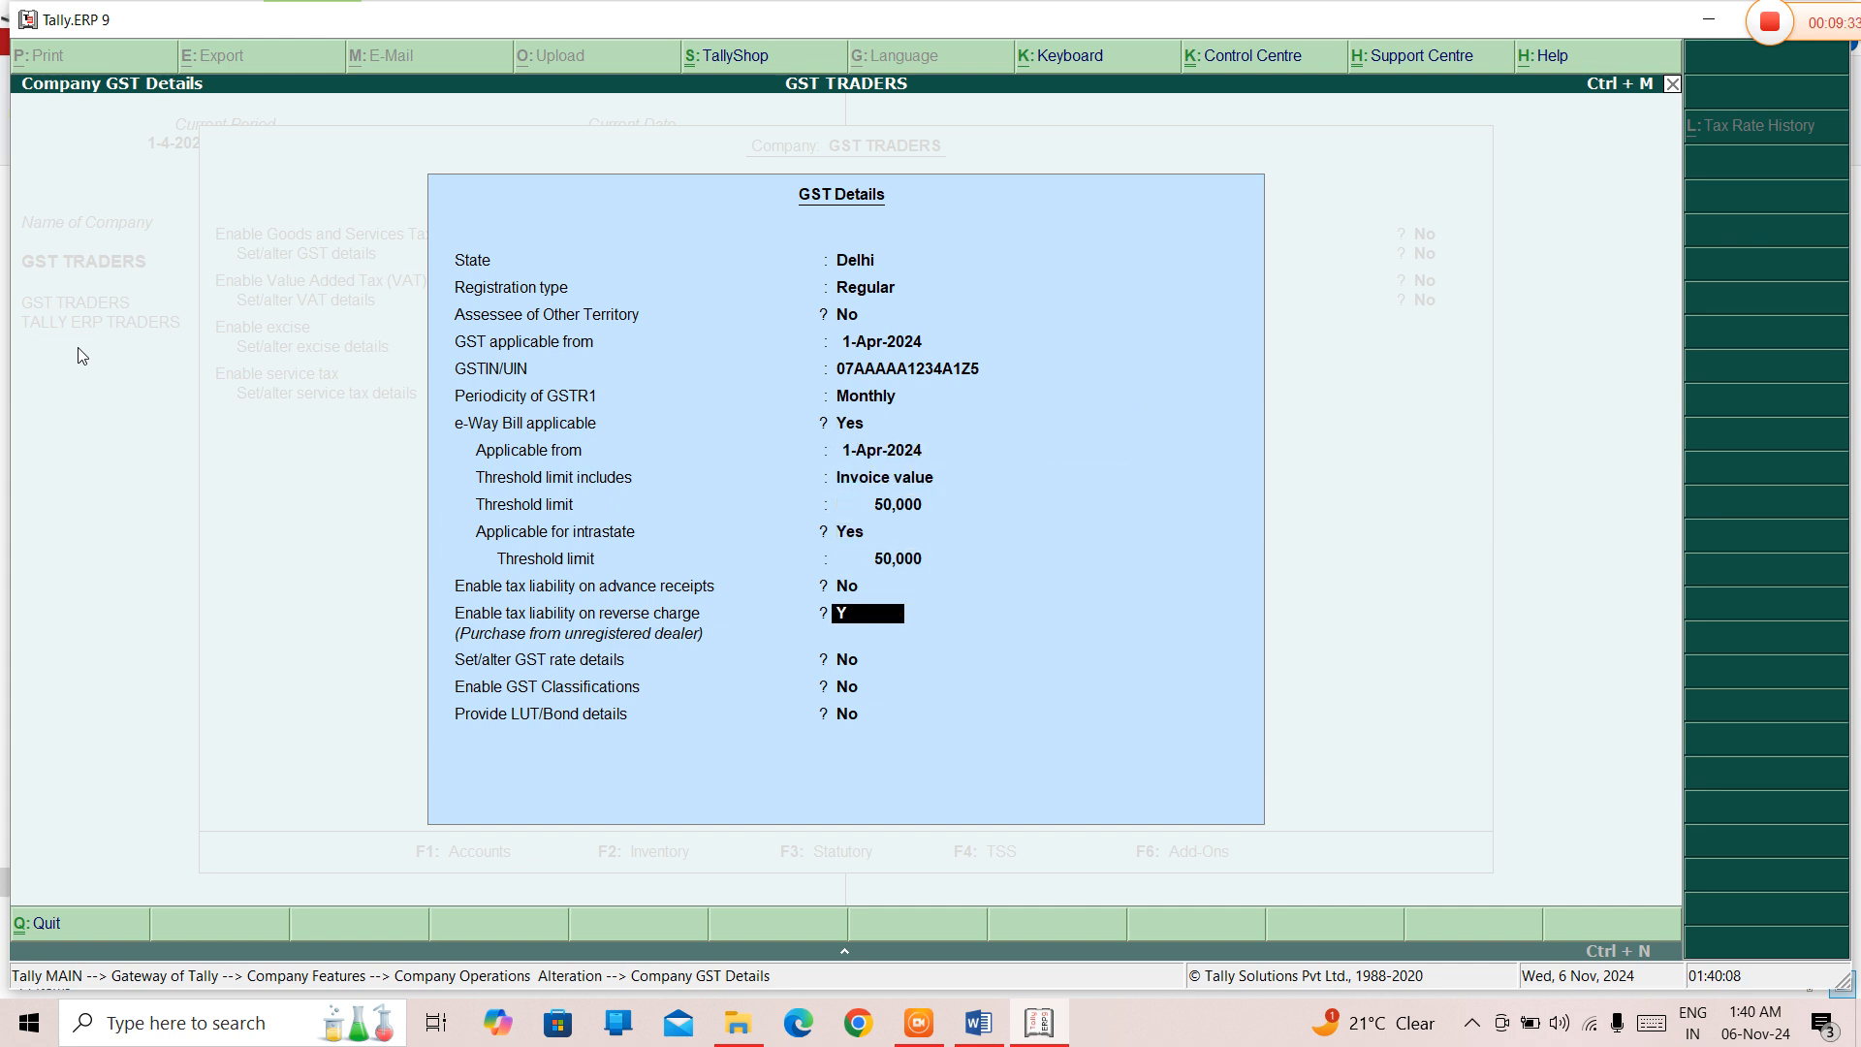
key(Return)
- Enable GST Classifications, keep GST rate and LUT/Bond details at No, and save the company features, returning to the Gateway of Tally
key(Return)
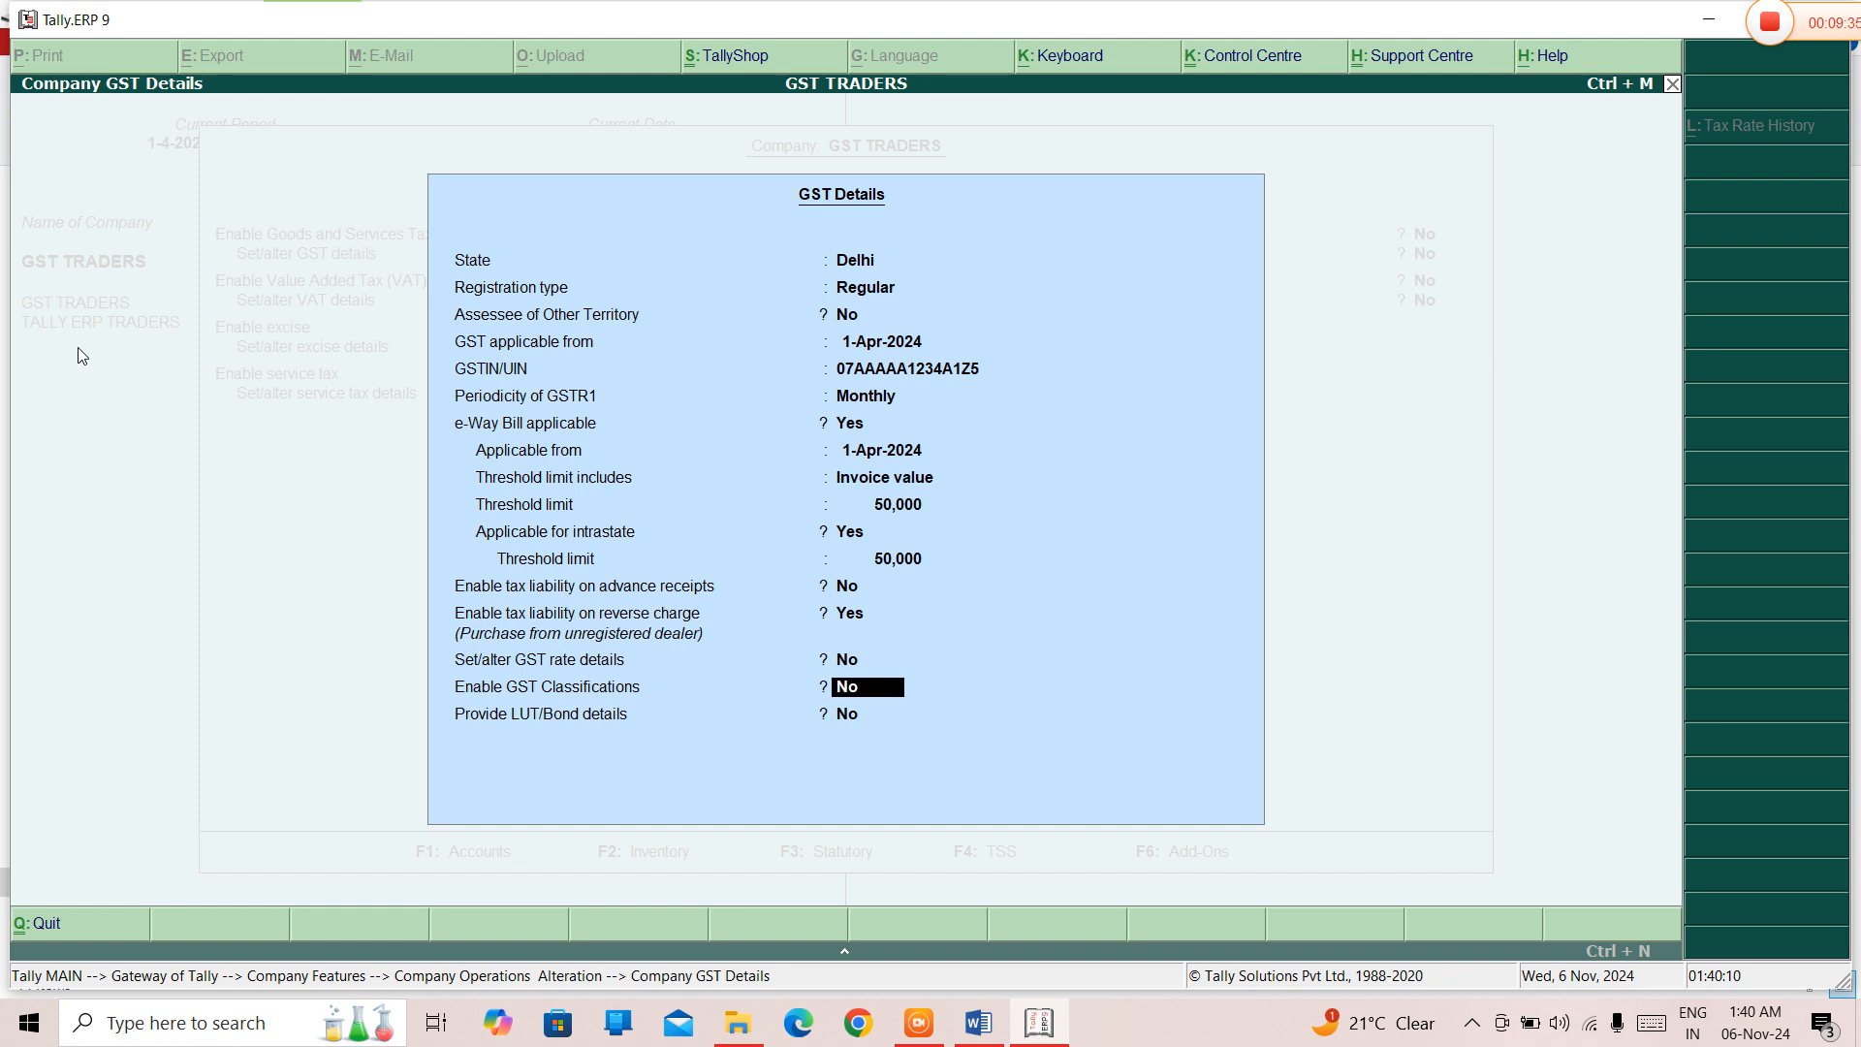
text(Y)
key(Return)
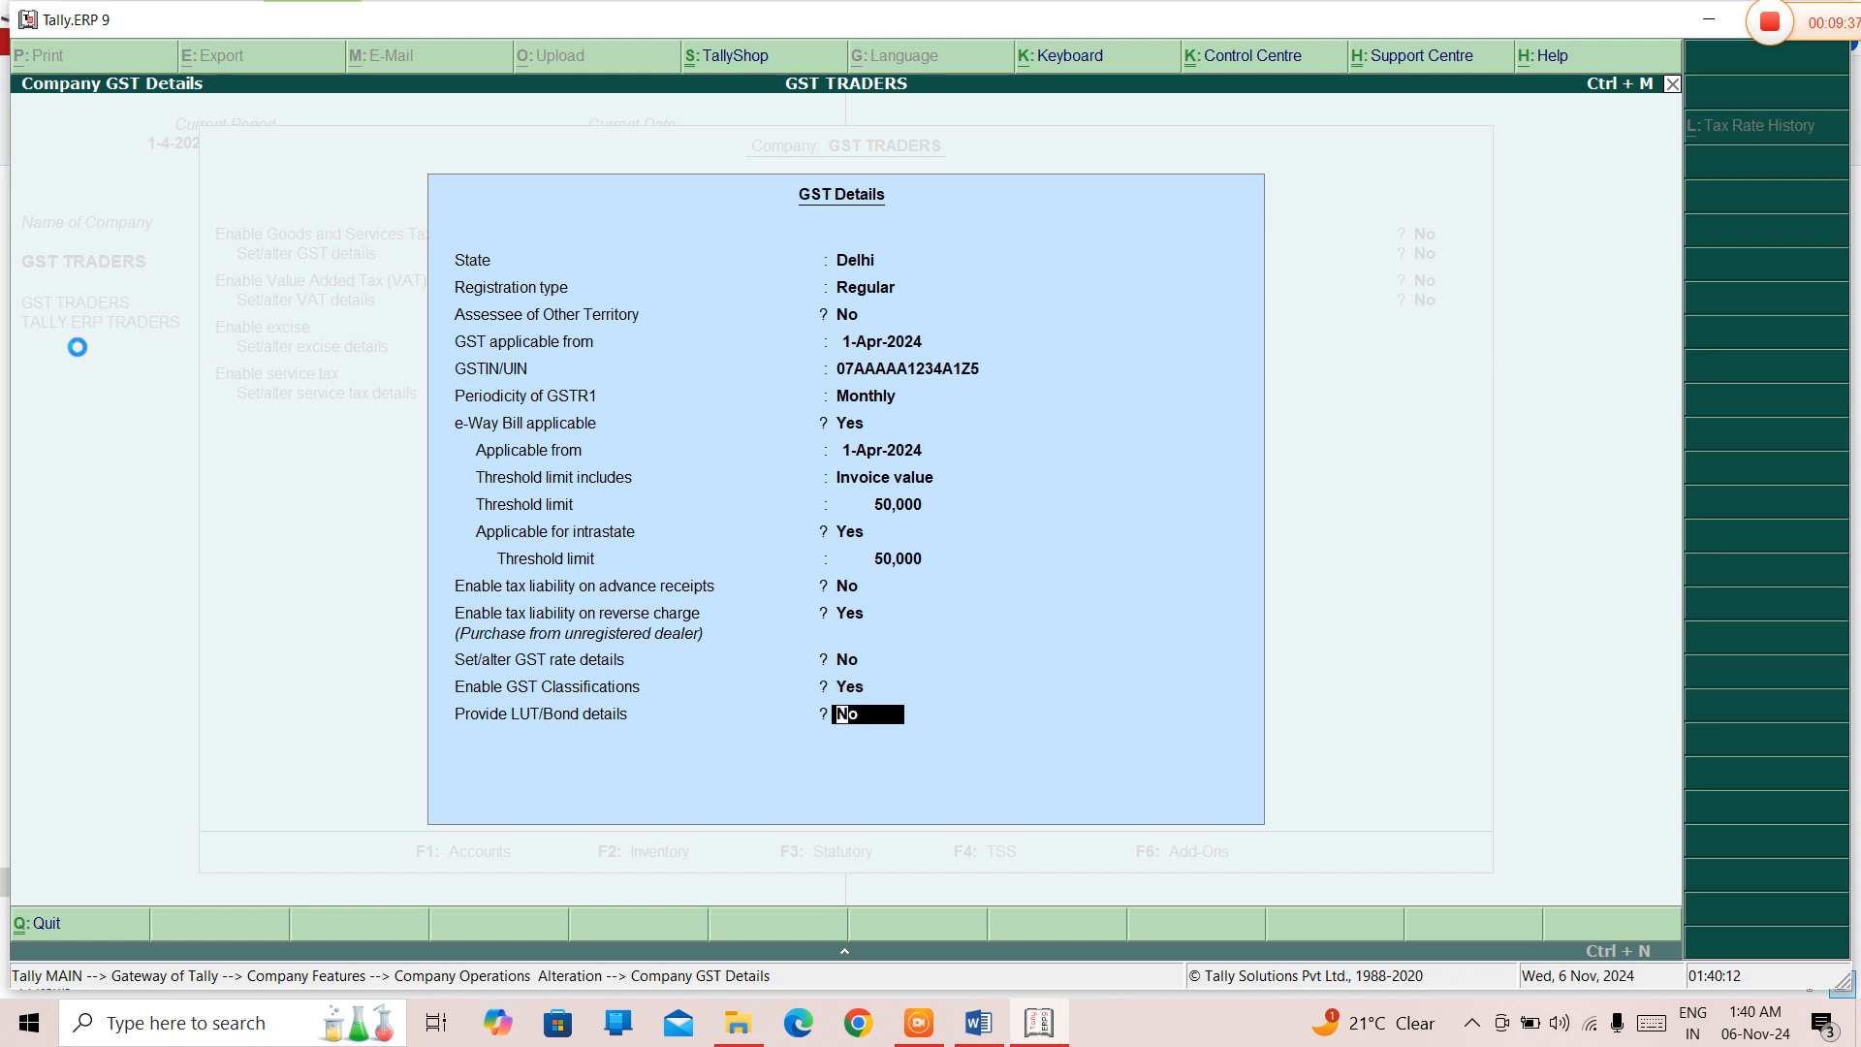
key(Return)
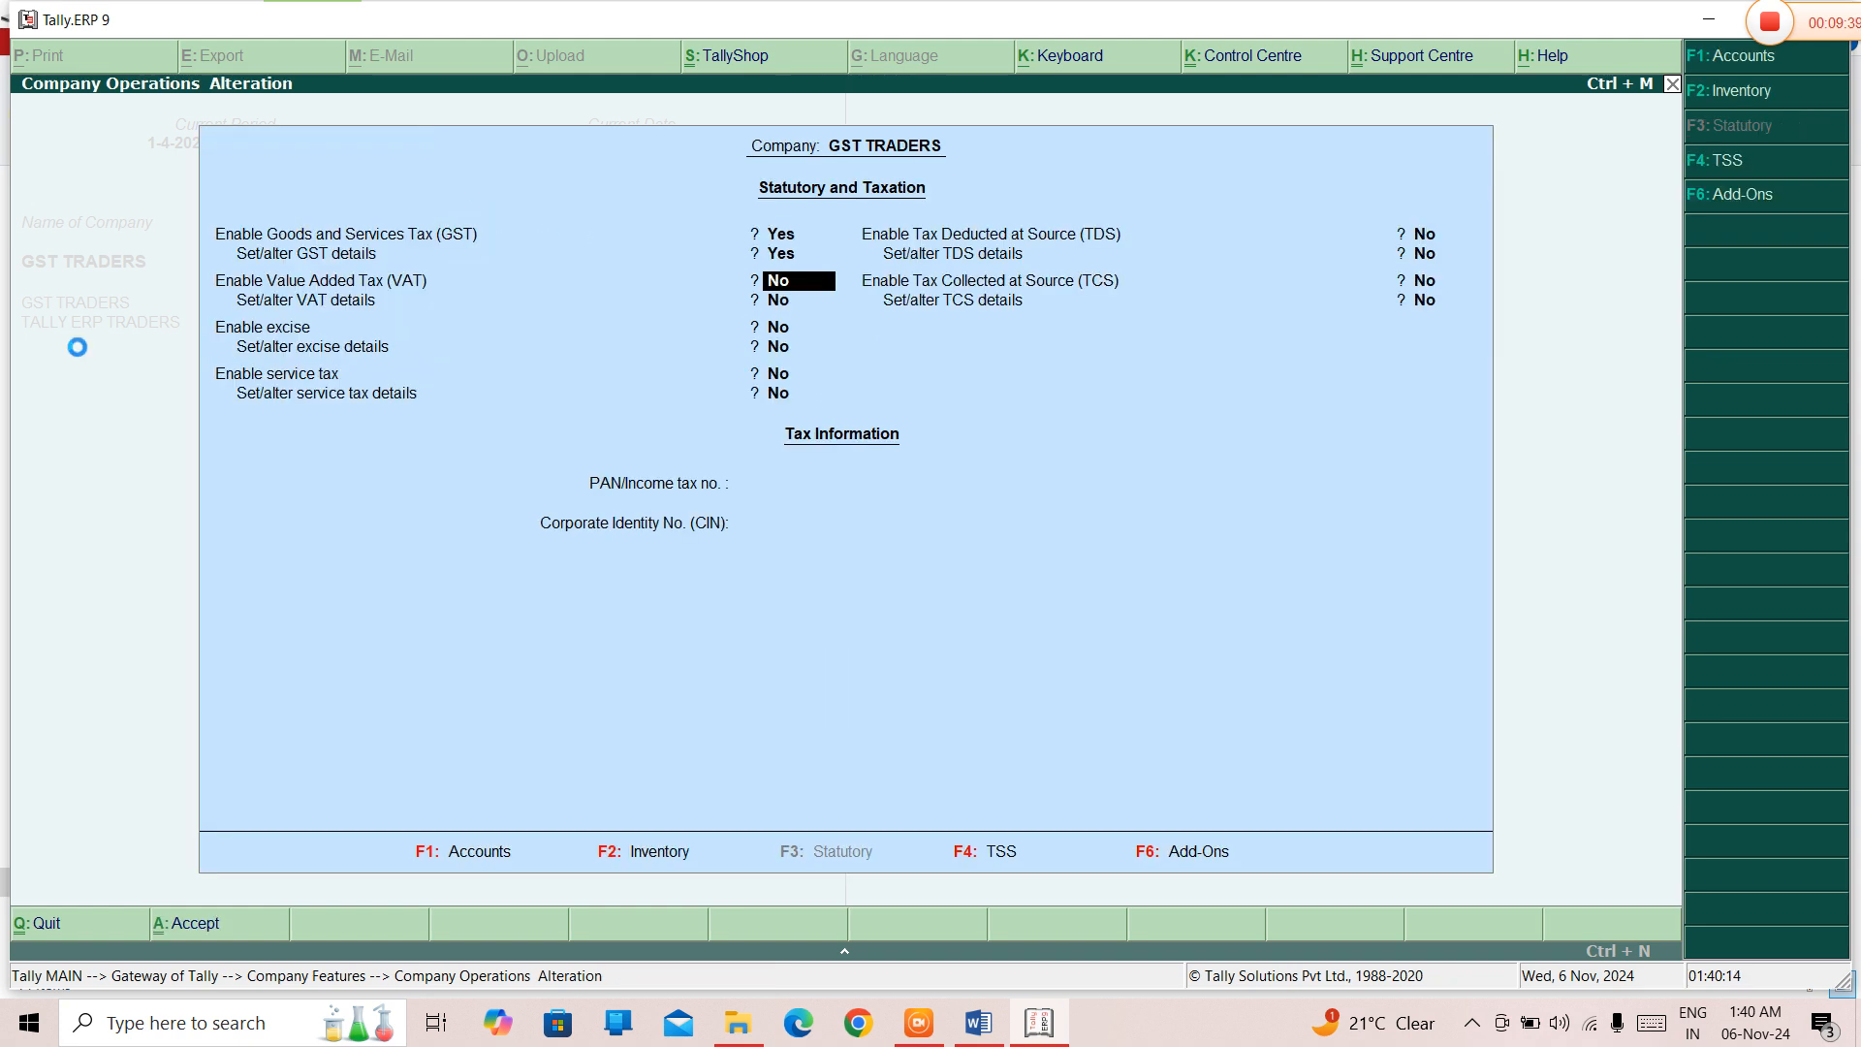
key(ctrl+a)
key(Escape)
key(Escape)
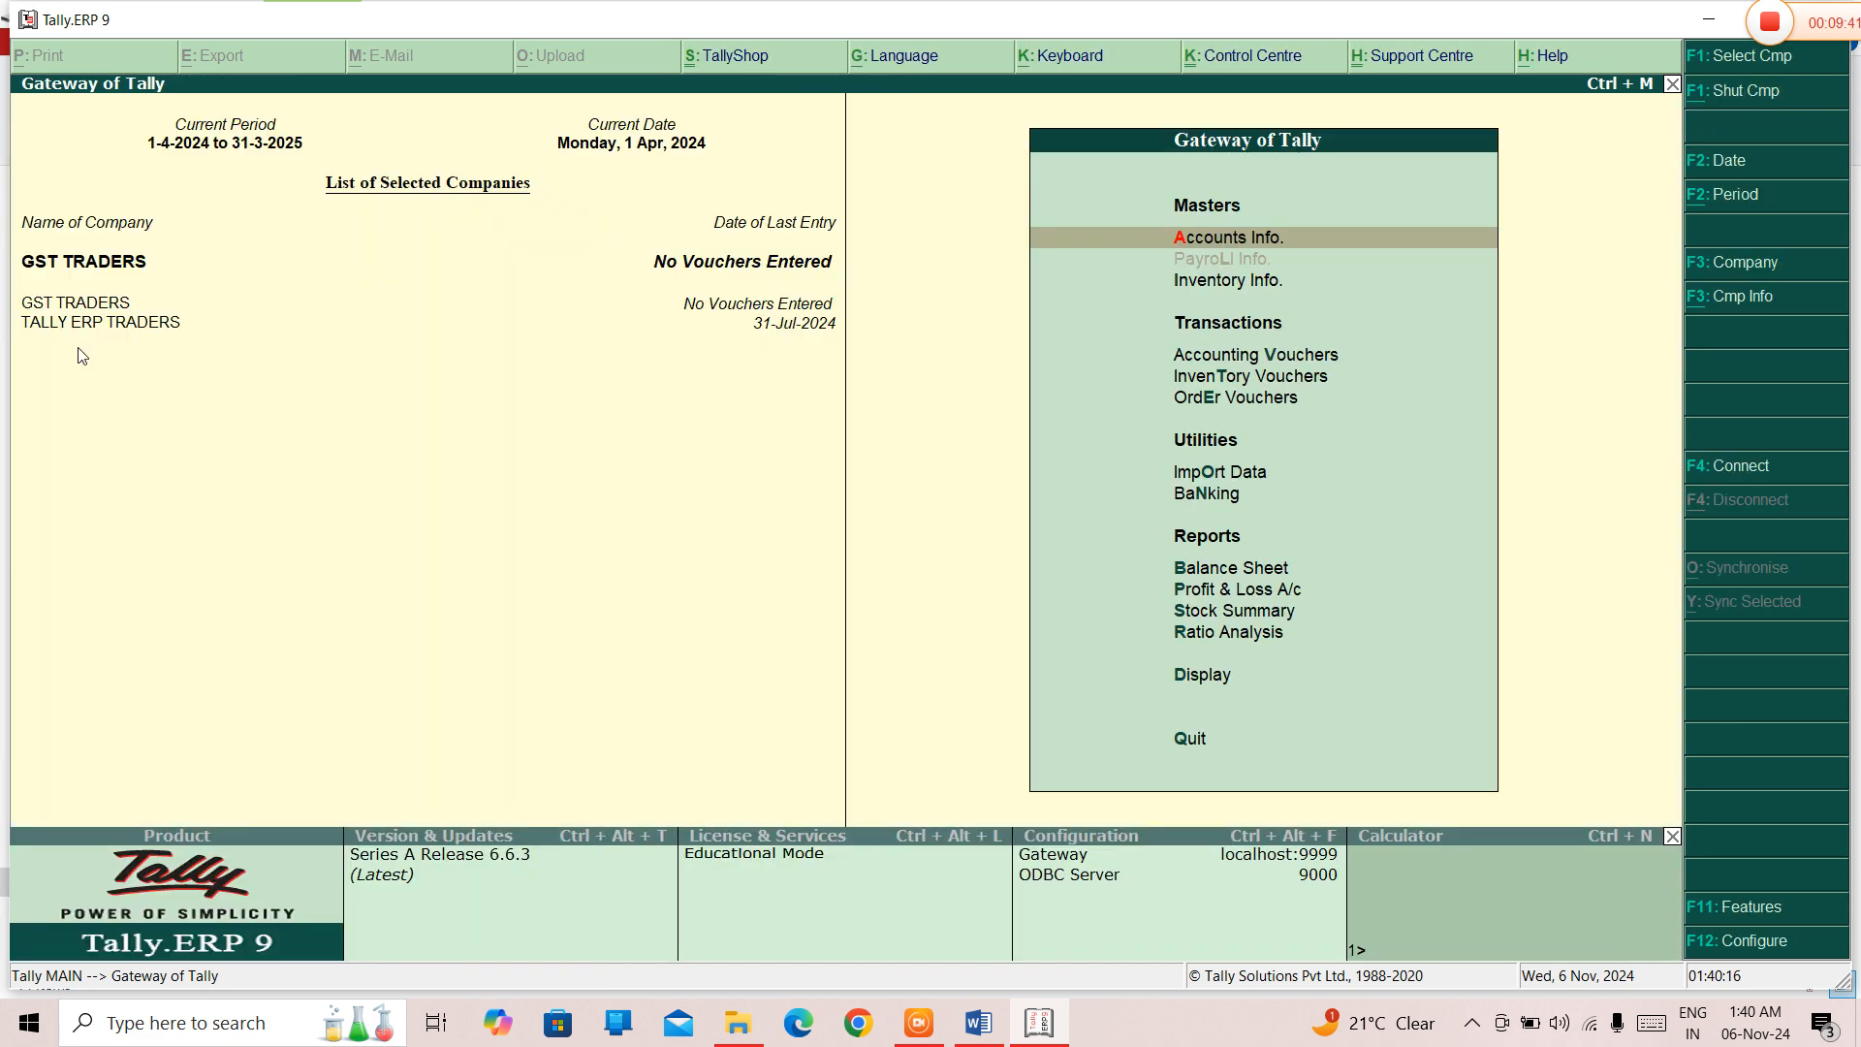
- Open the CONTRACT SERVICES ledger for alteration from the single-ledger options in Accounts Info
key(Return)
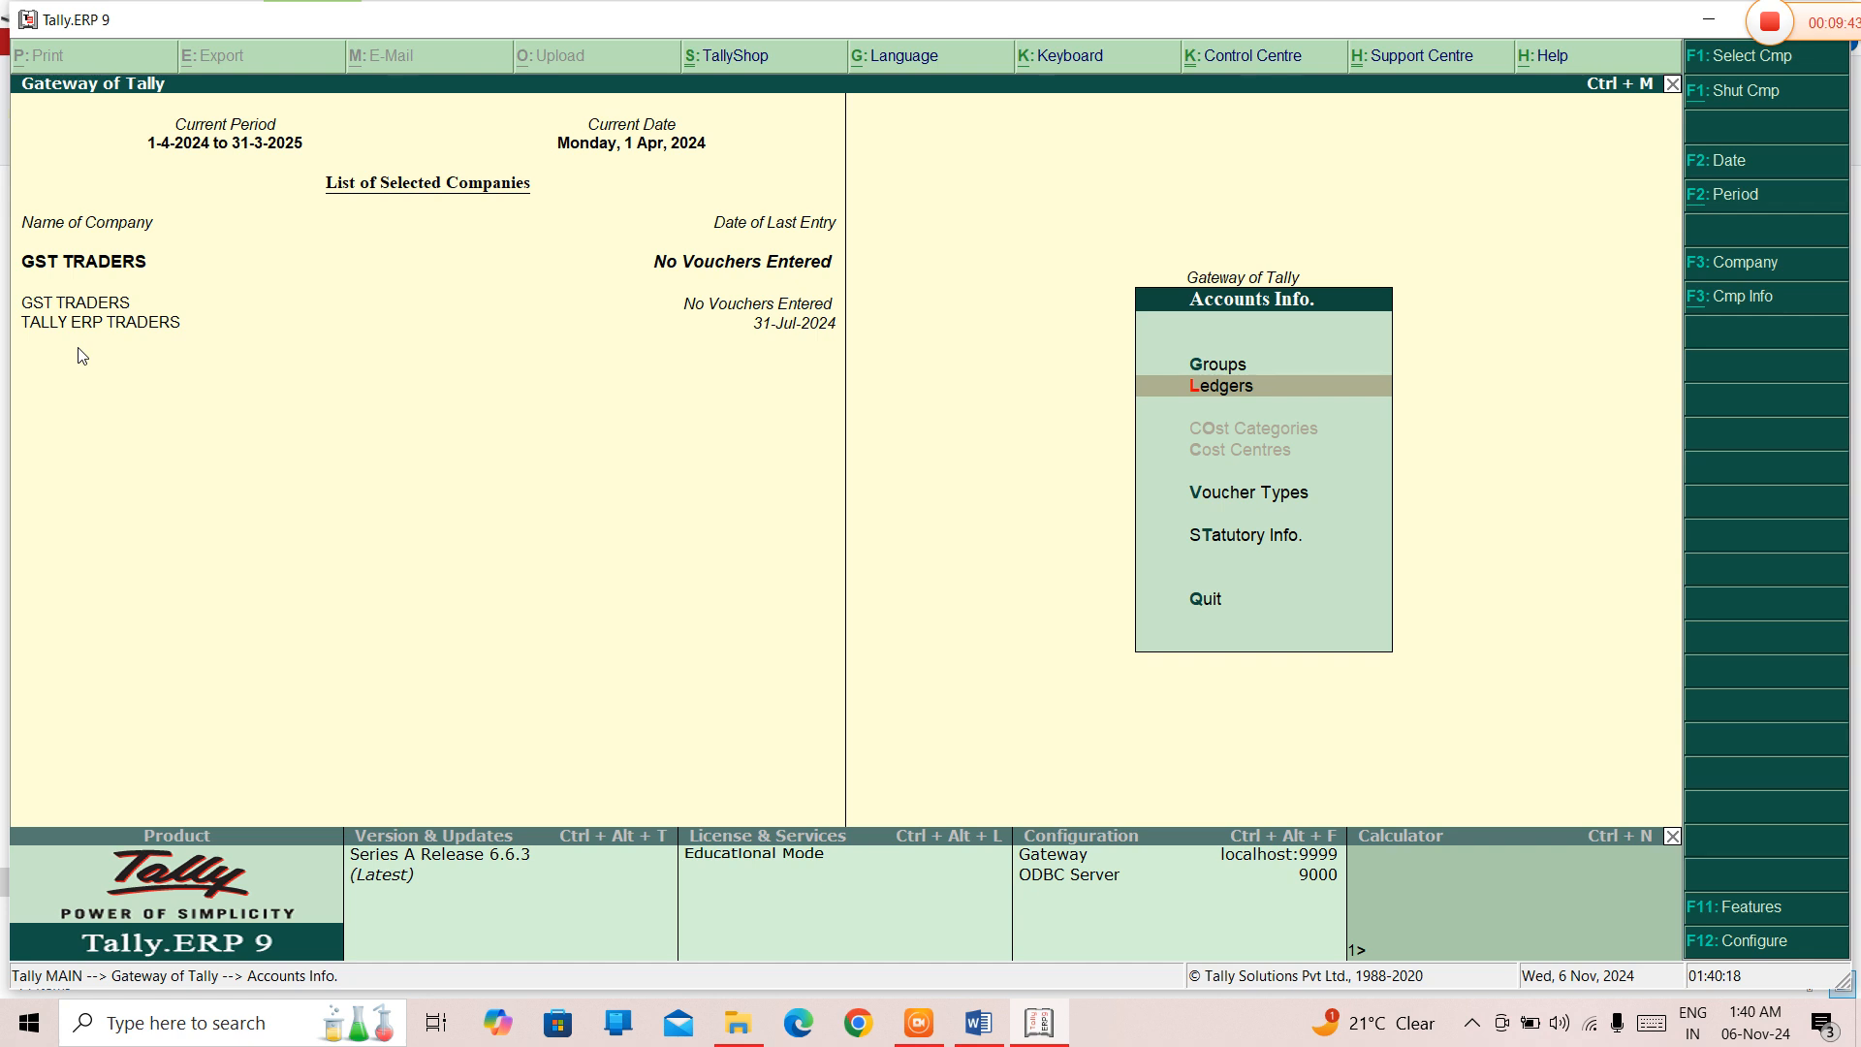
key(Return)
key(Down)
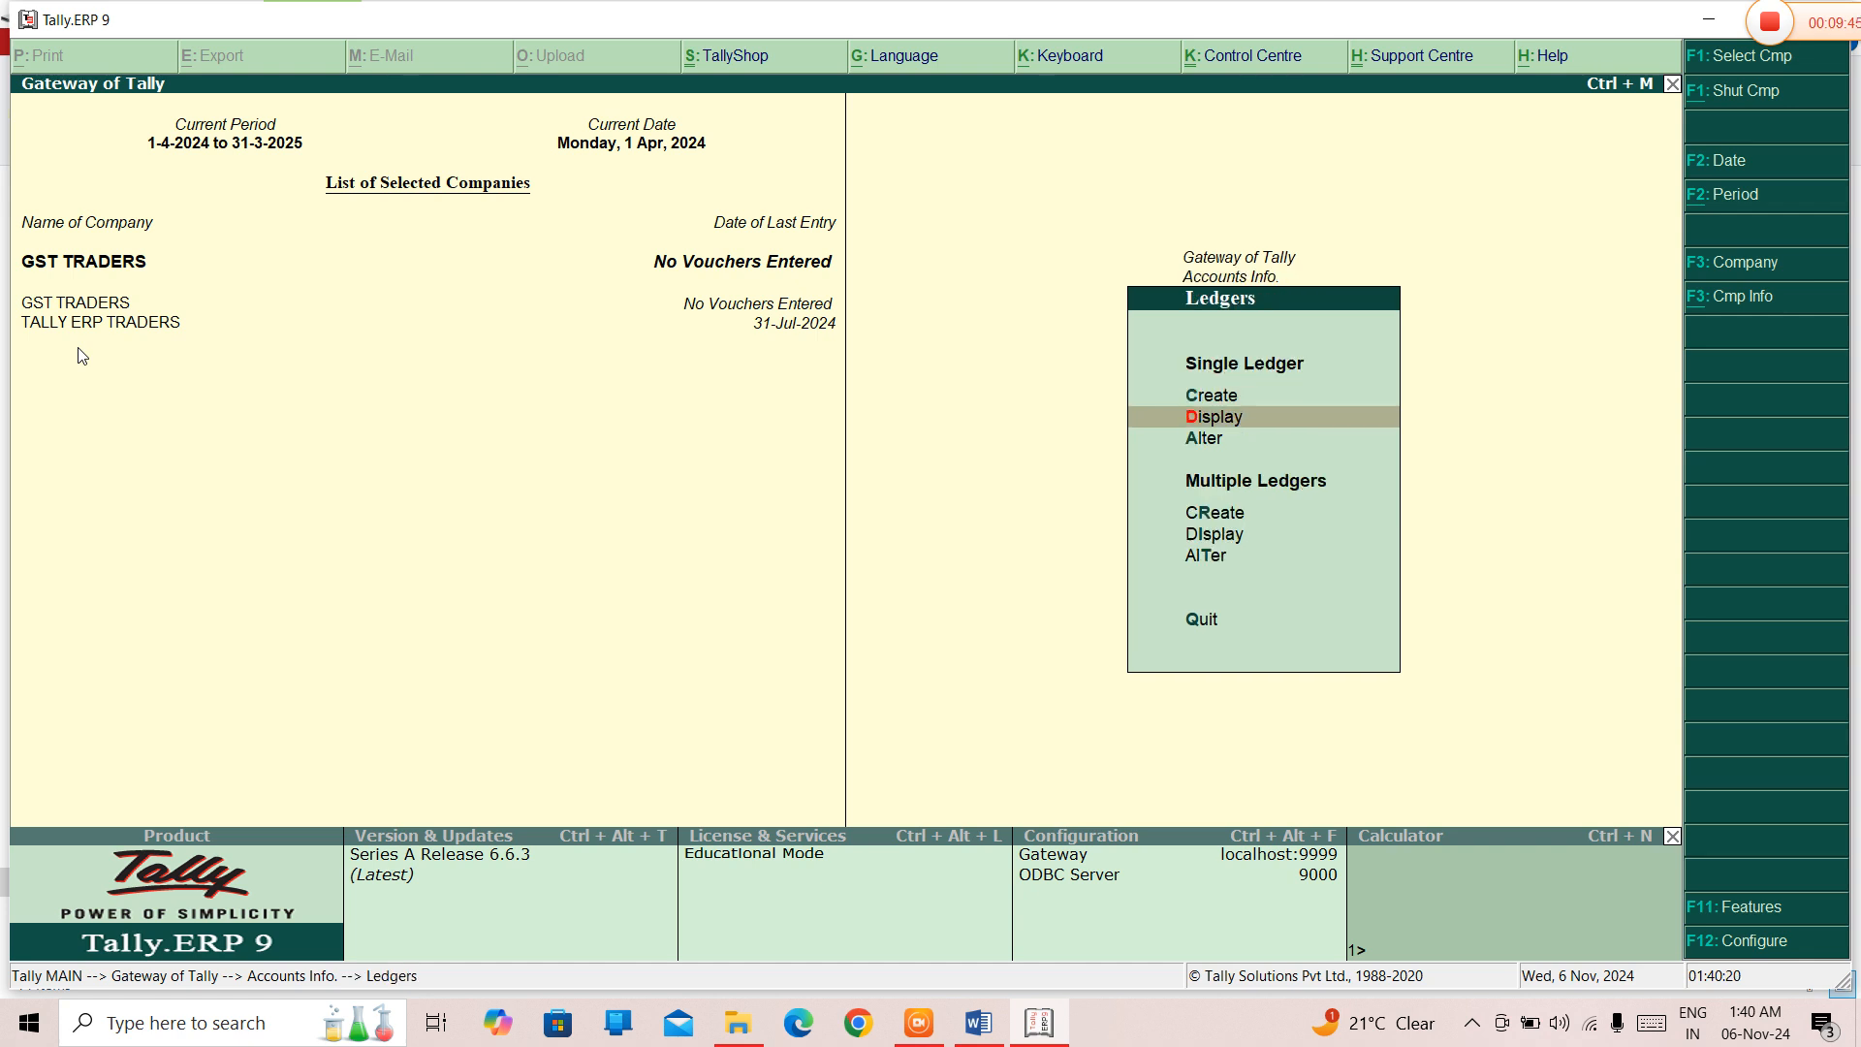
key(Return)
key(Down)
key(Down)
key(Down)
key(Down)
key(Down)
key(Down)
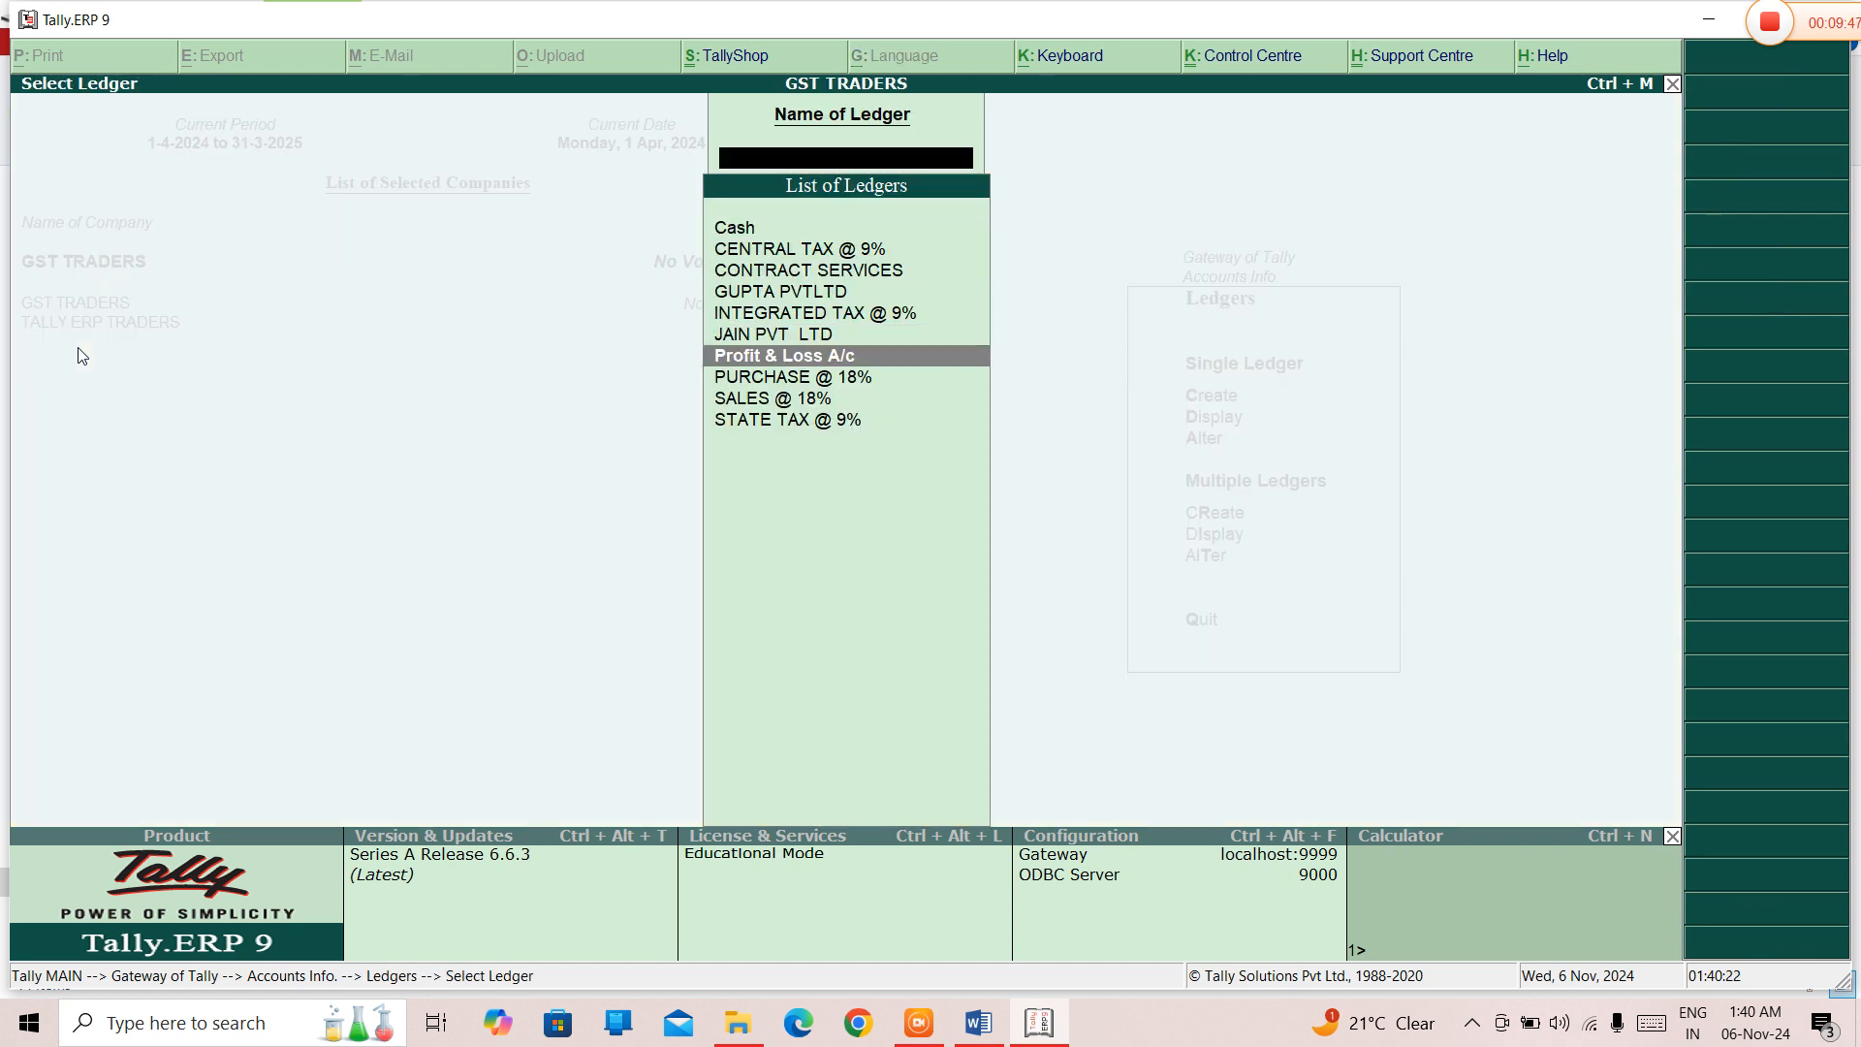
key(Up)
key(Up)
key(Up)
key(Up)
key(Return)
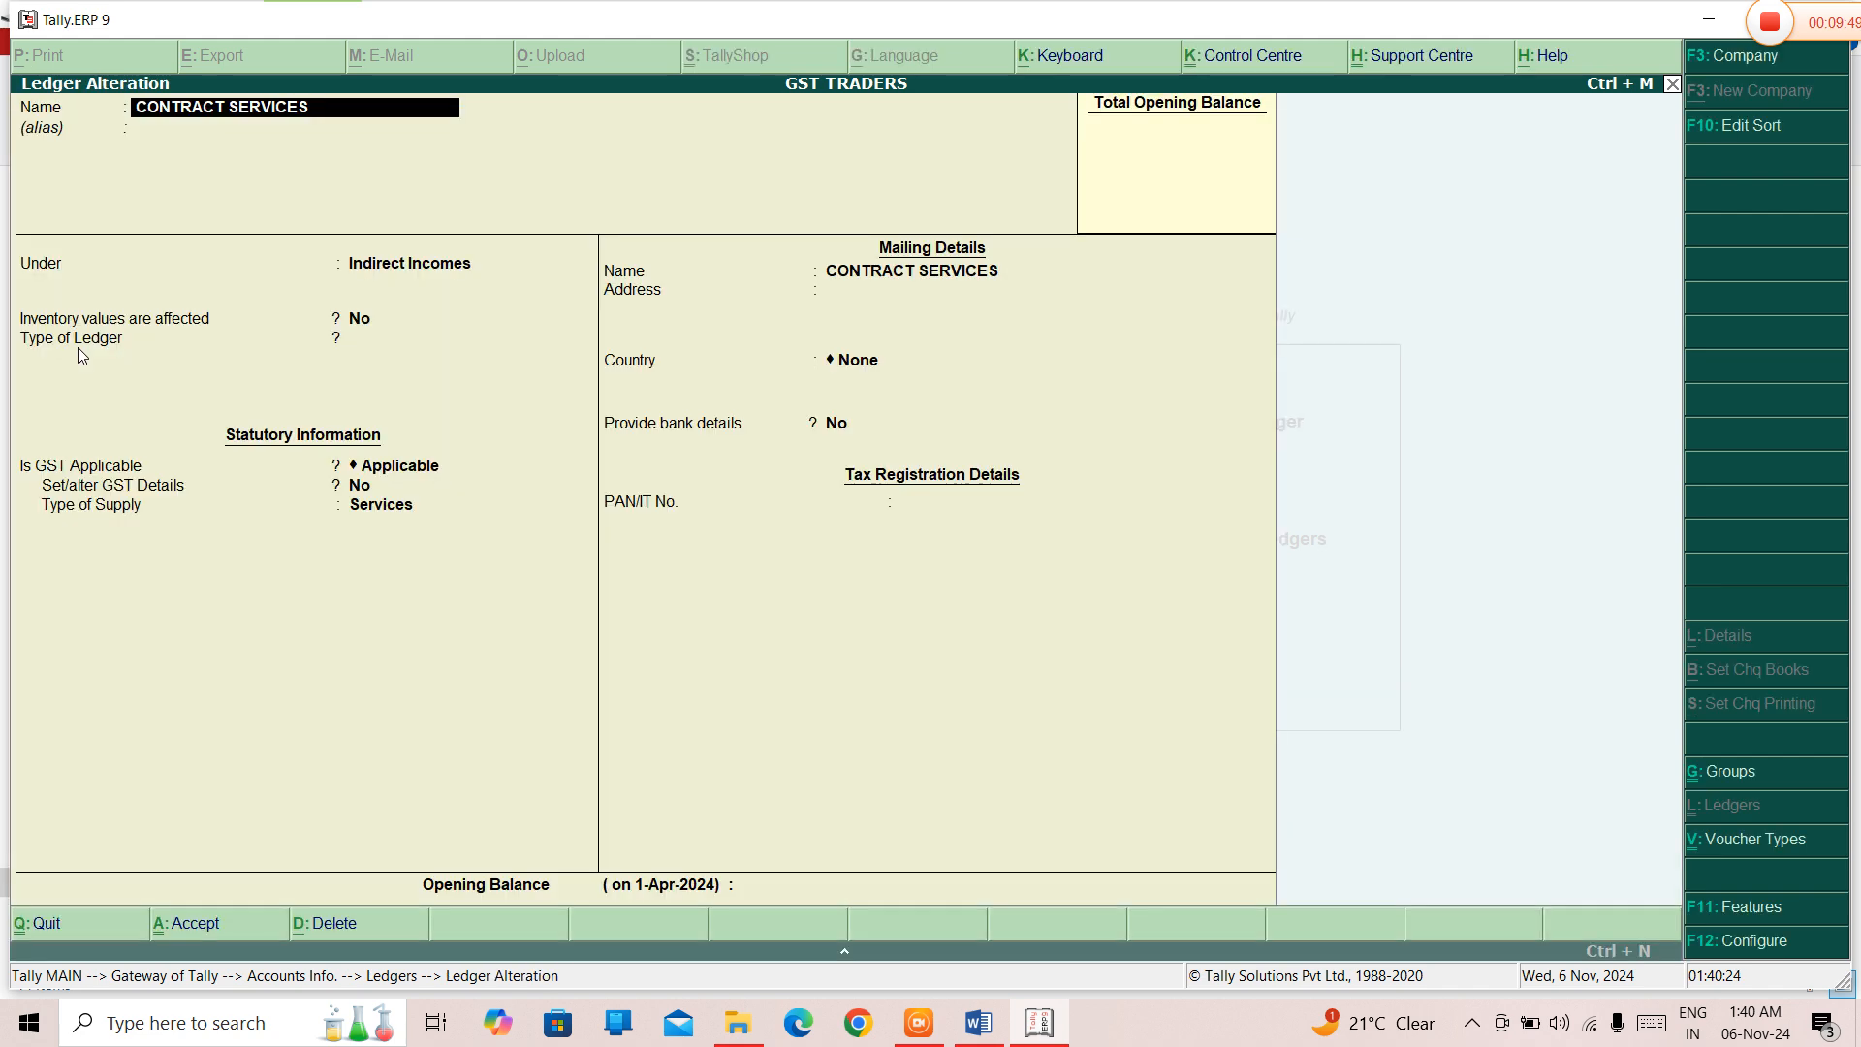
- Accept Not Applicable as the type of ledger and choose Yes for setting or altering the GST details of CONTRACT SERVICES
key(Return)
key(Return)
key(Return)
key(Return)
key(Return)
text(y)
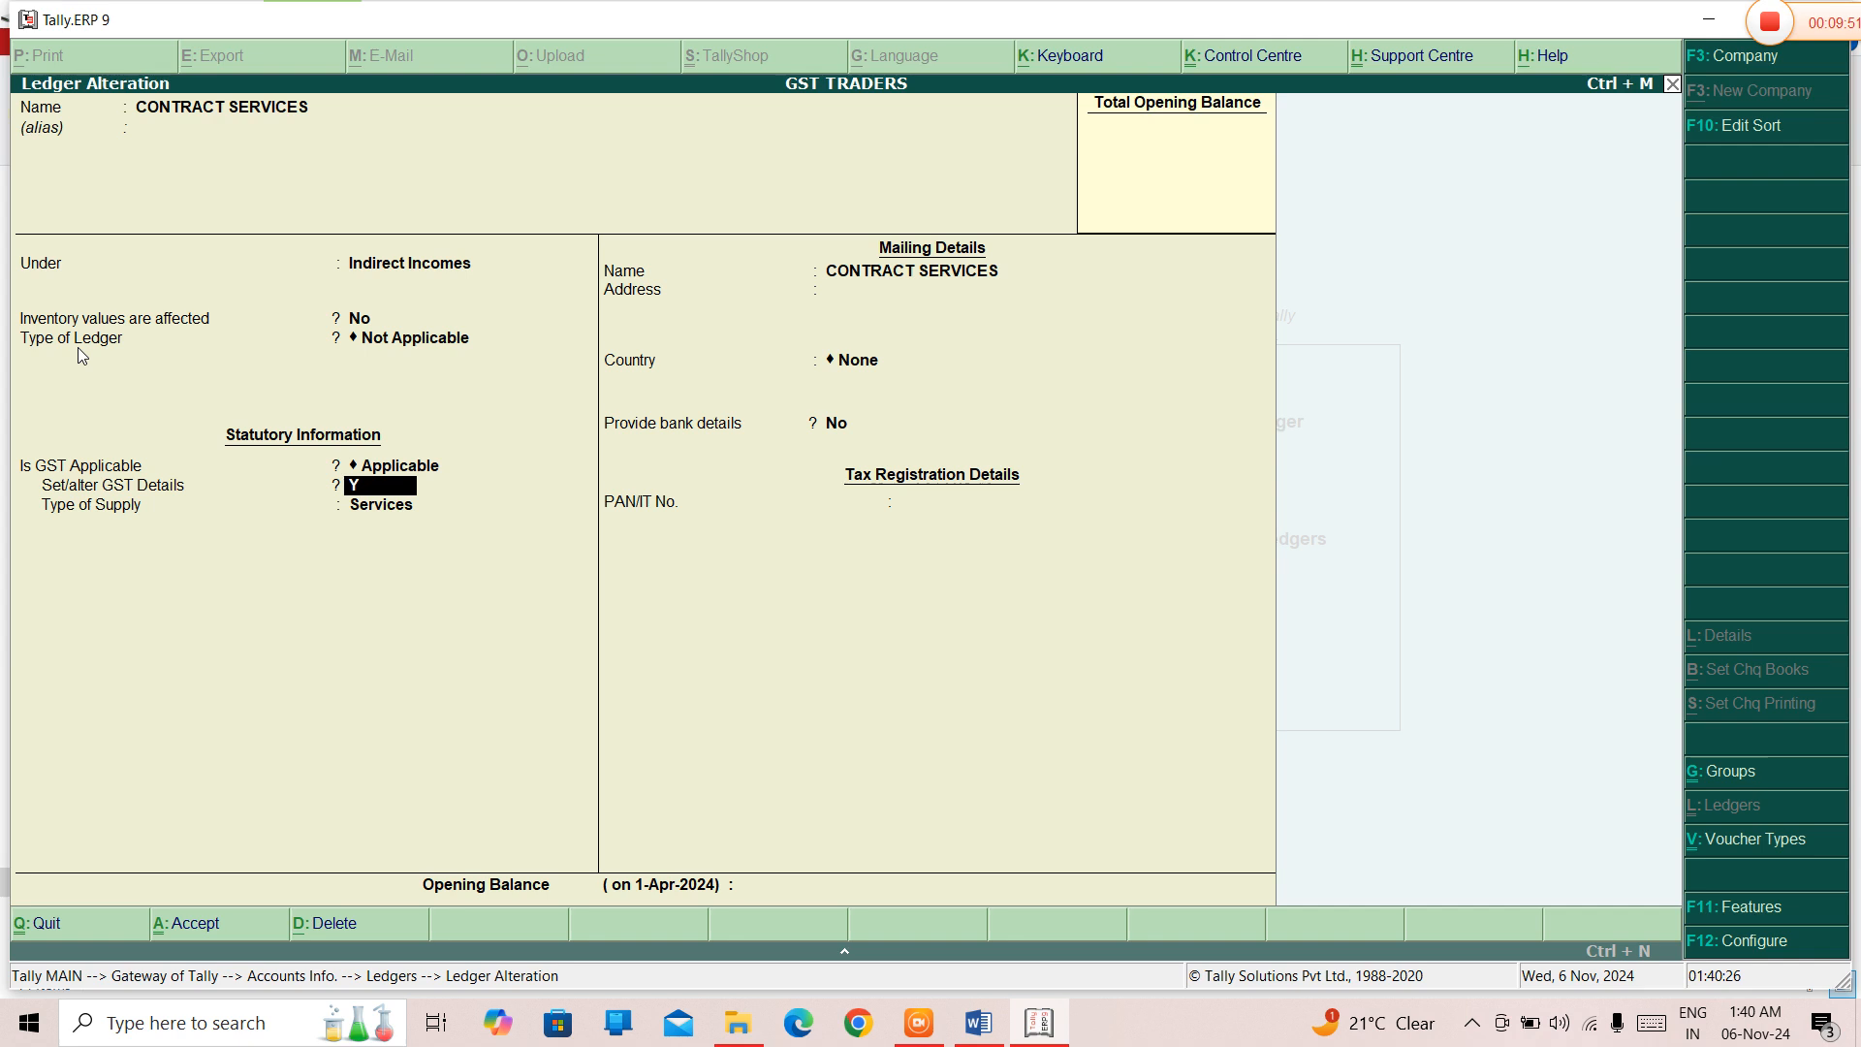
key(Return)
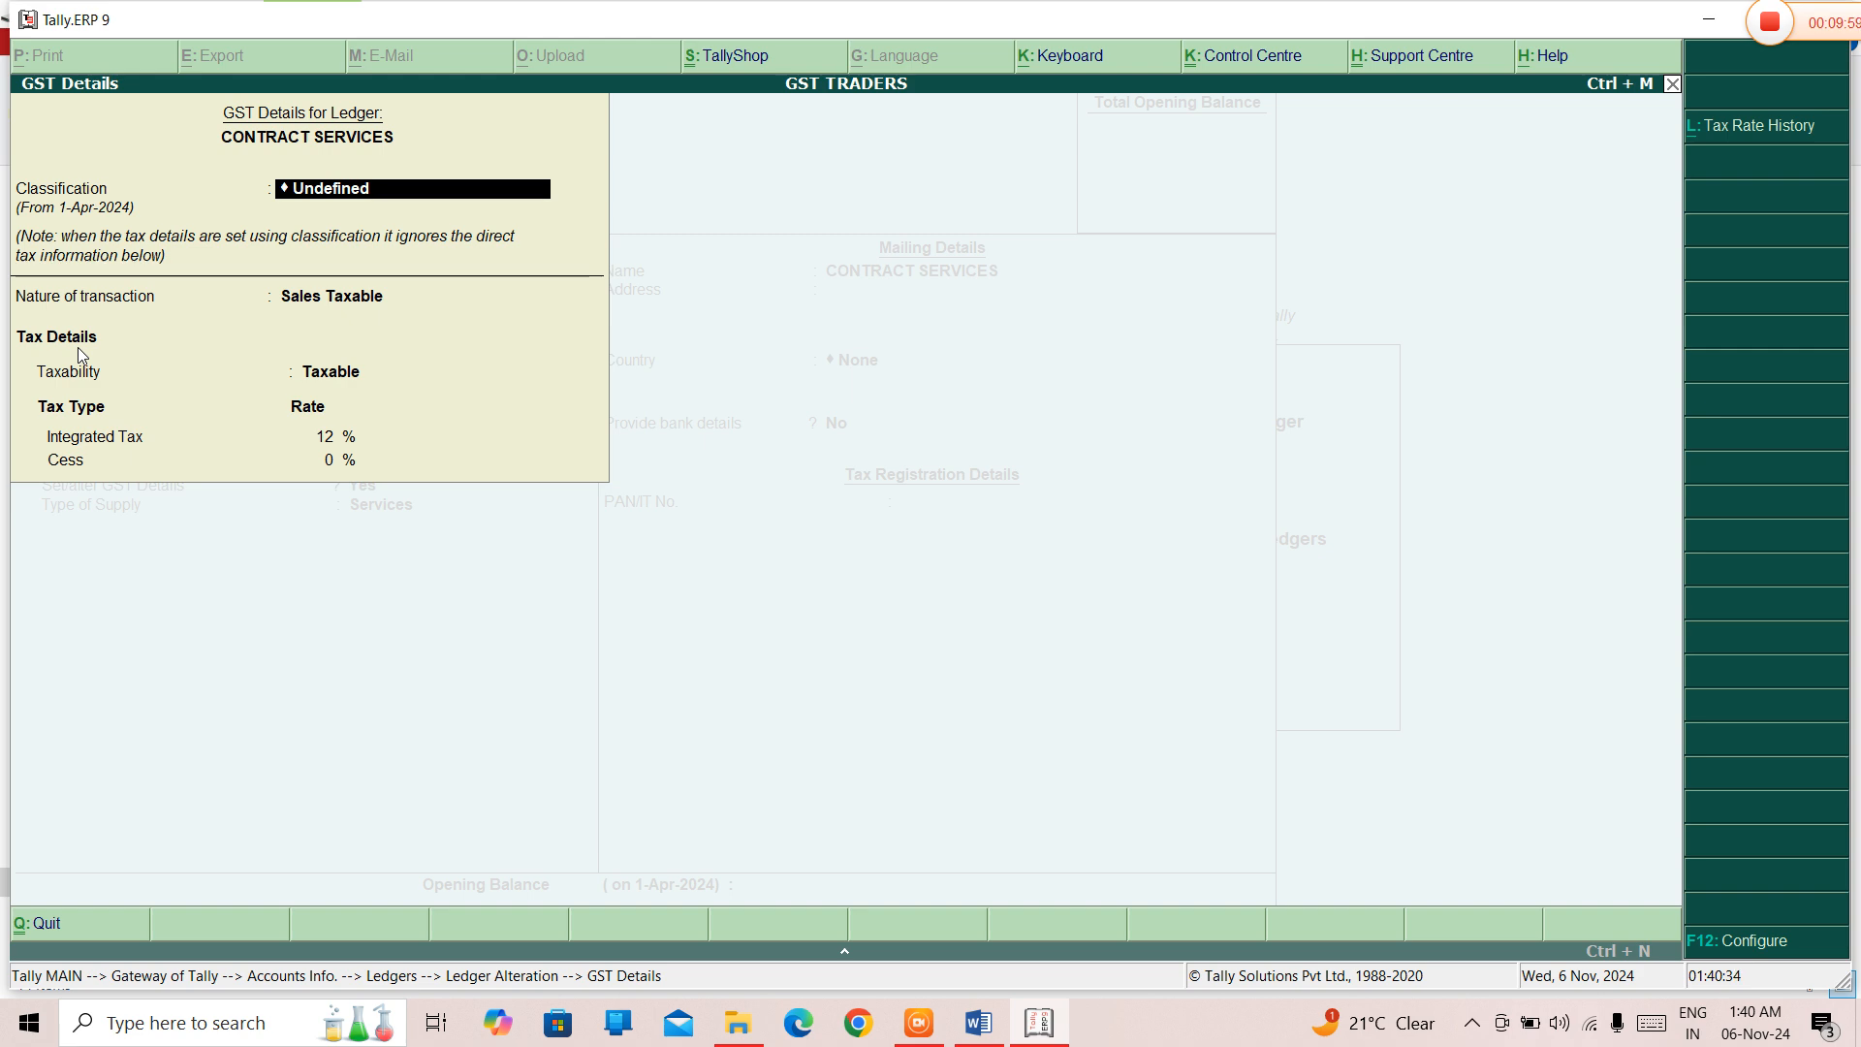
- Keep the Undefined classification, Sales Taxable nature of transaction, 12% integrated tax and 0% cess, and accept the ledger's GST details
key(Return)
key(Return)
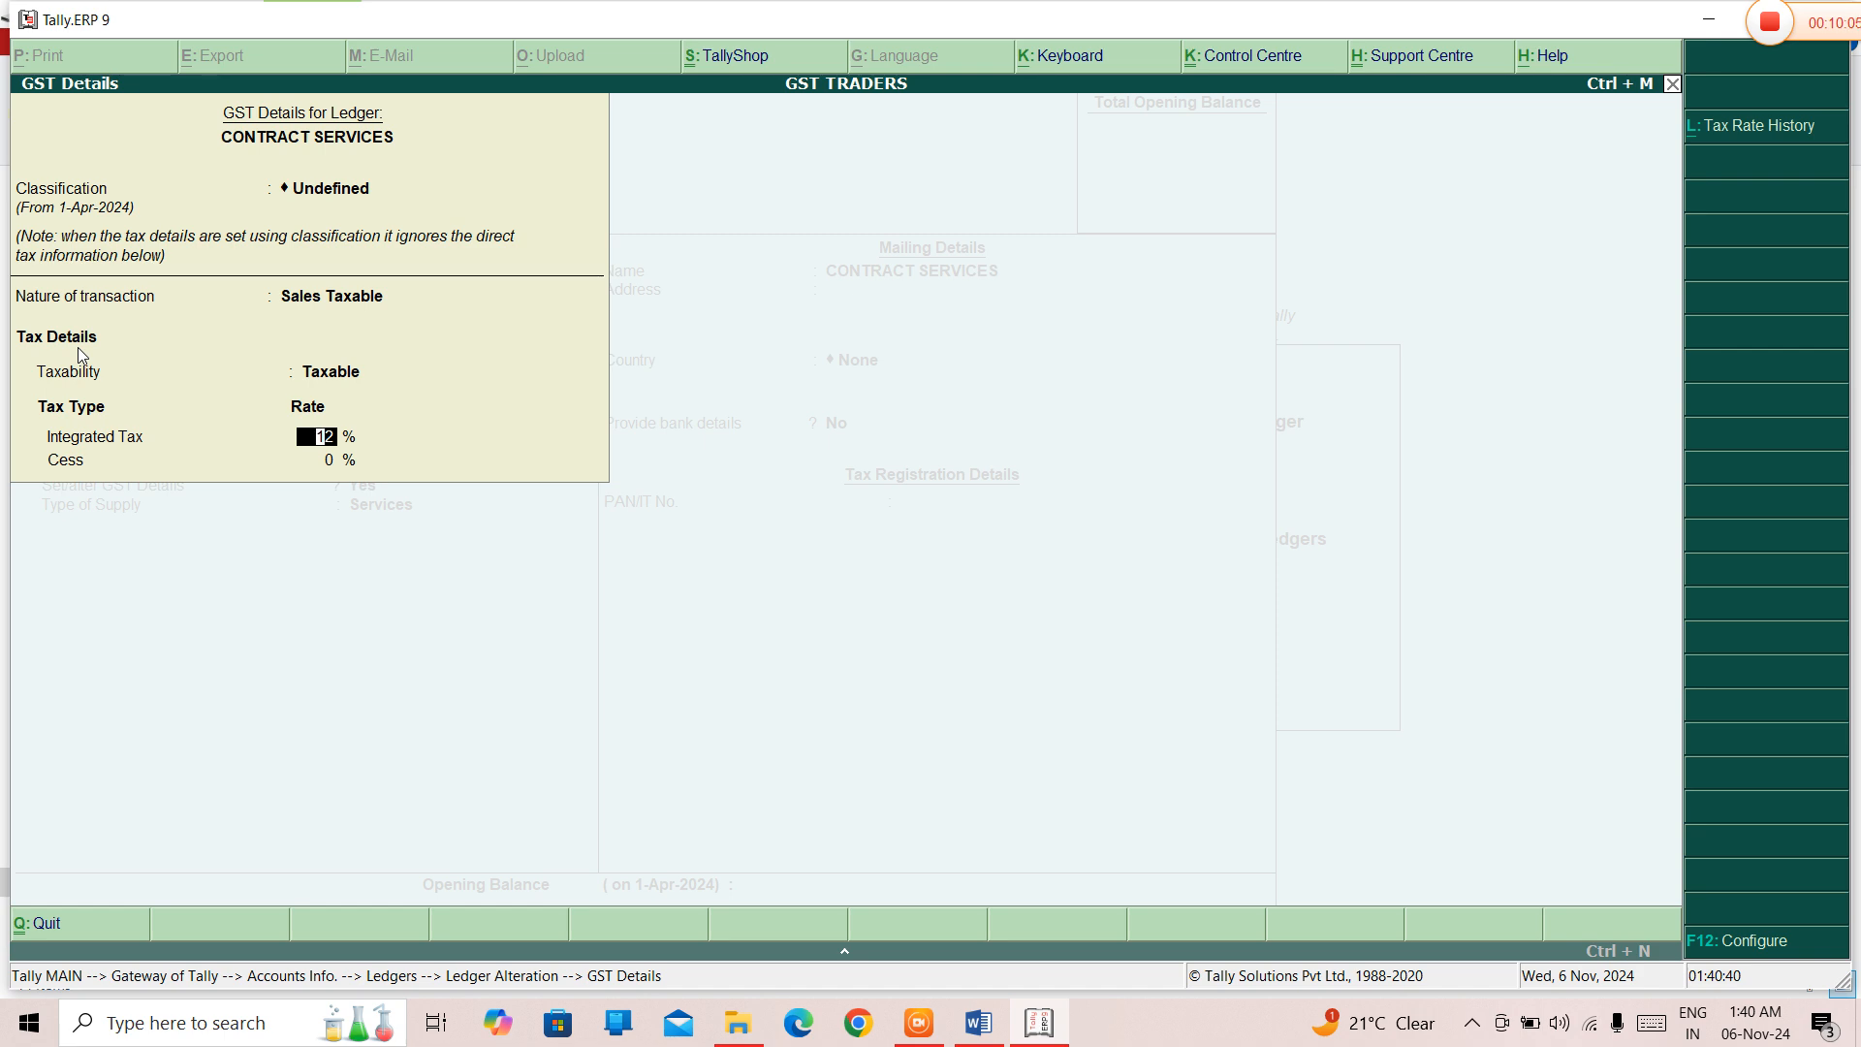
key(Return)
key(Return)
key(Return)
key(Return)
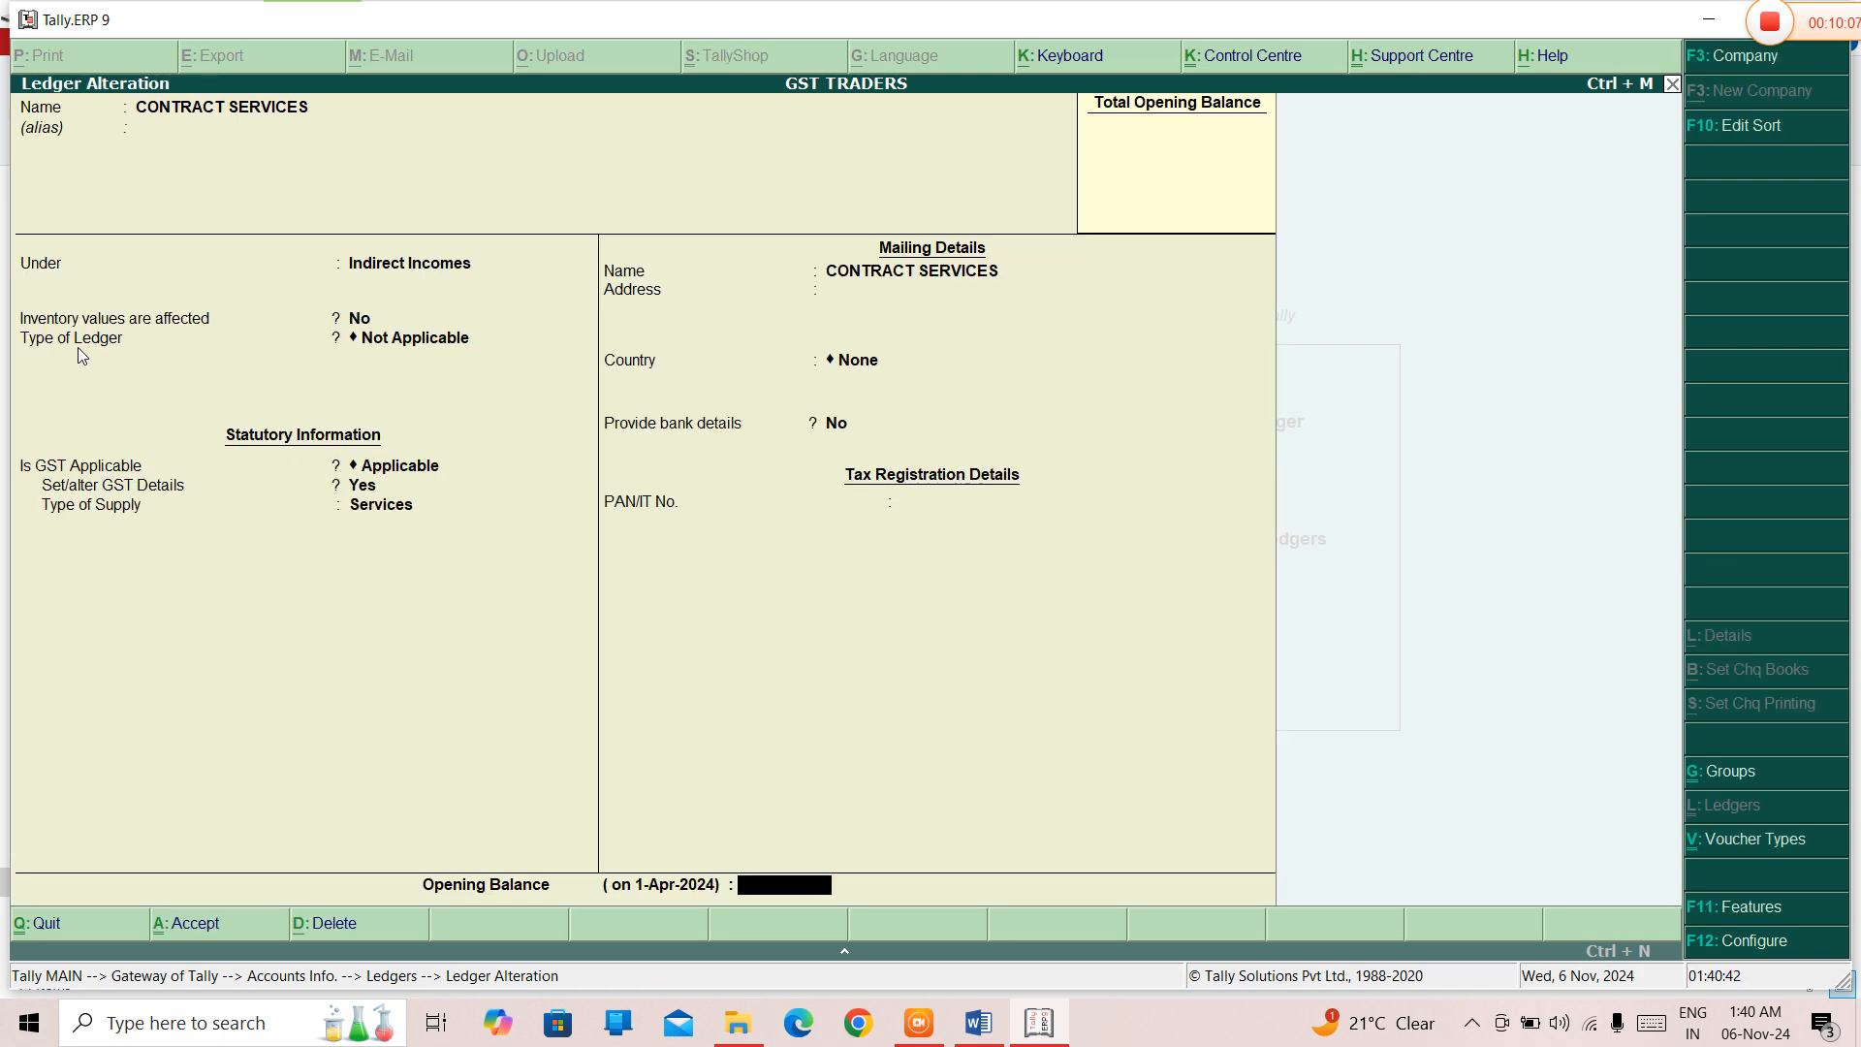
- Leave the opening balance blank, save the CONTRACT SERVICES ledger, and return to the Gateway of Tally
key(Return)
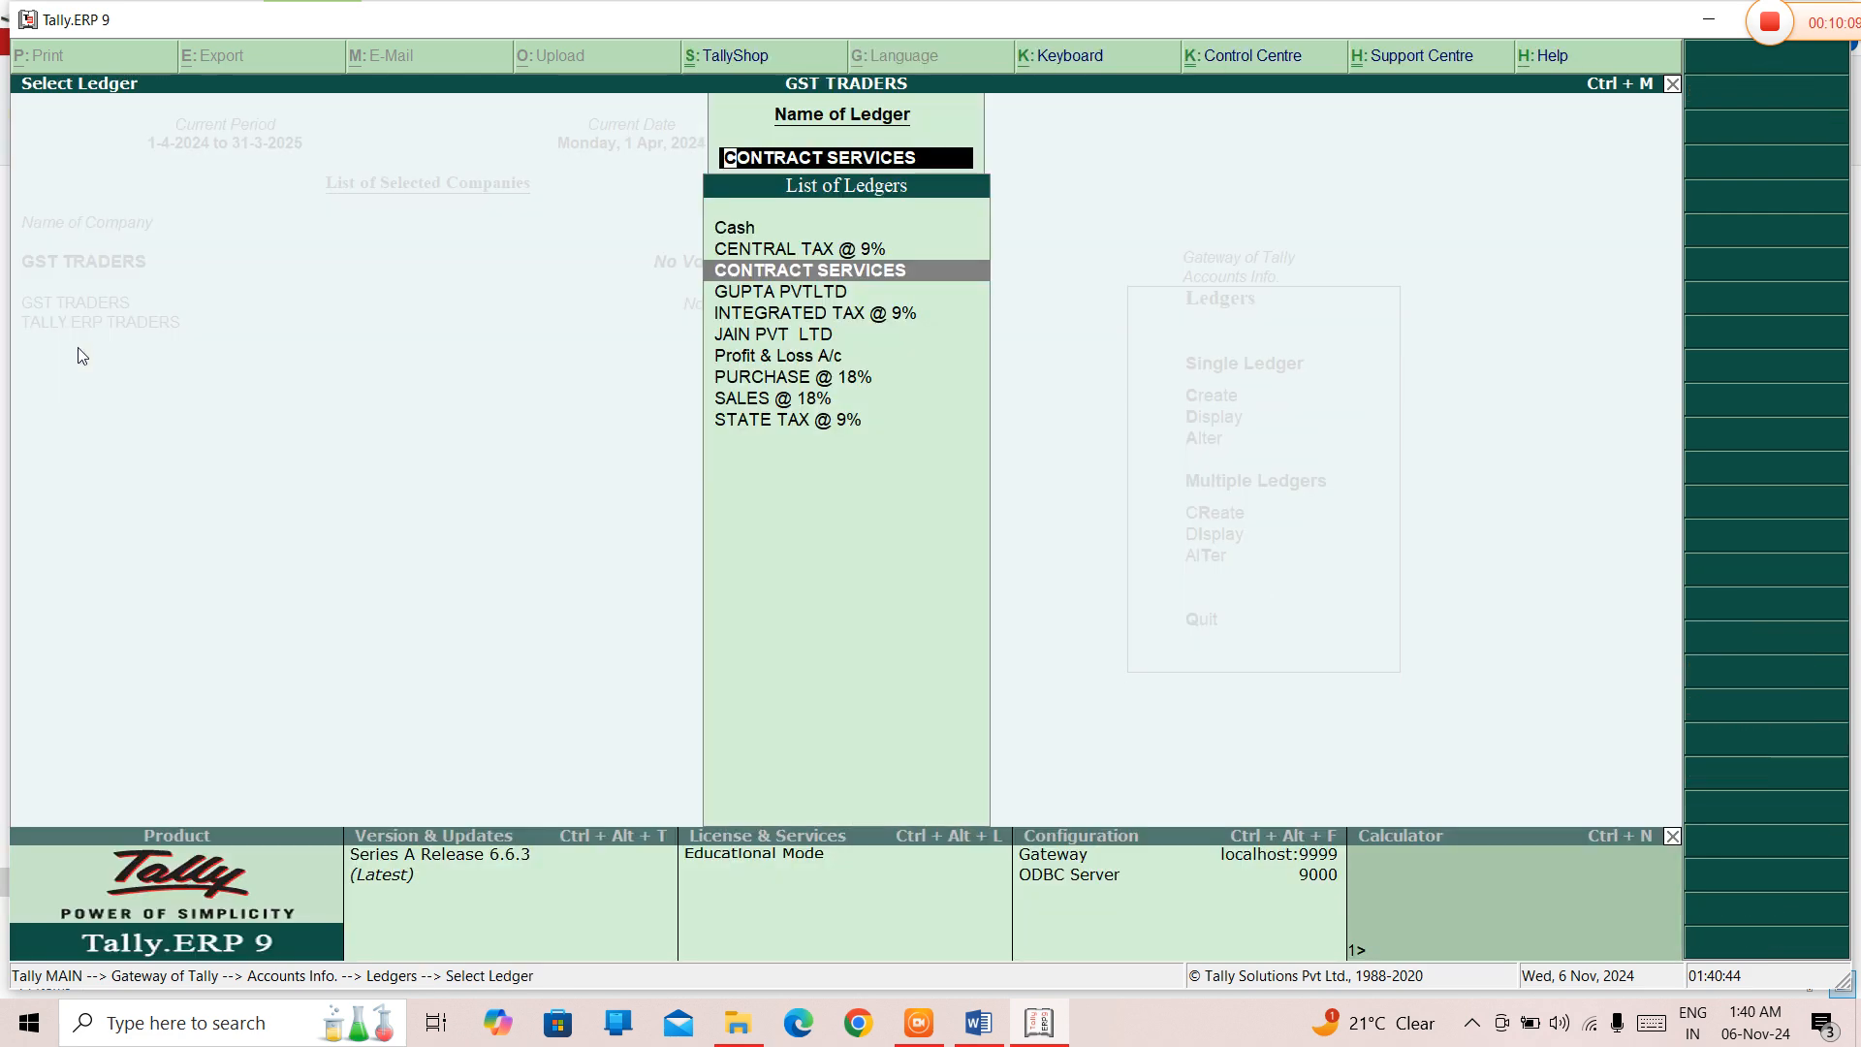
key(Escape)
key(Escape)
key(Escape)
key(Escape)
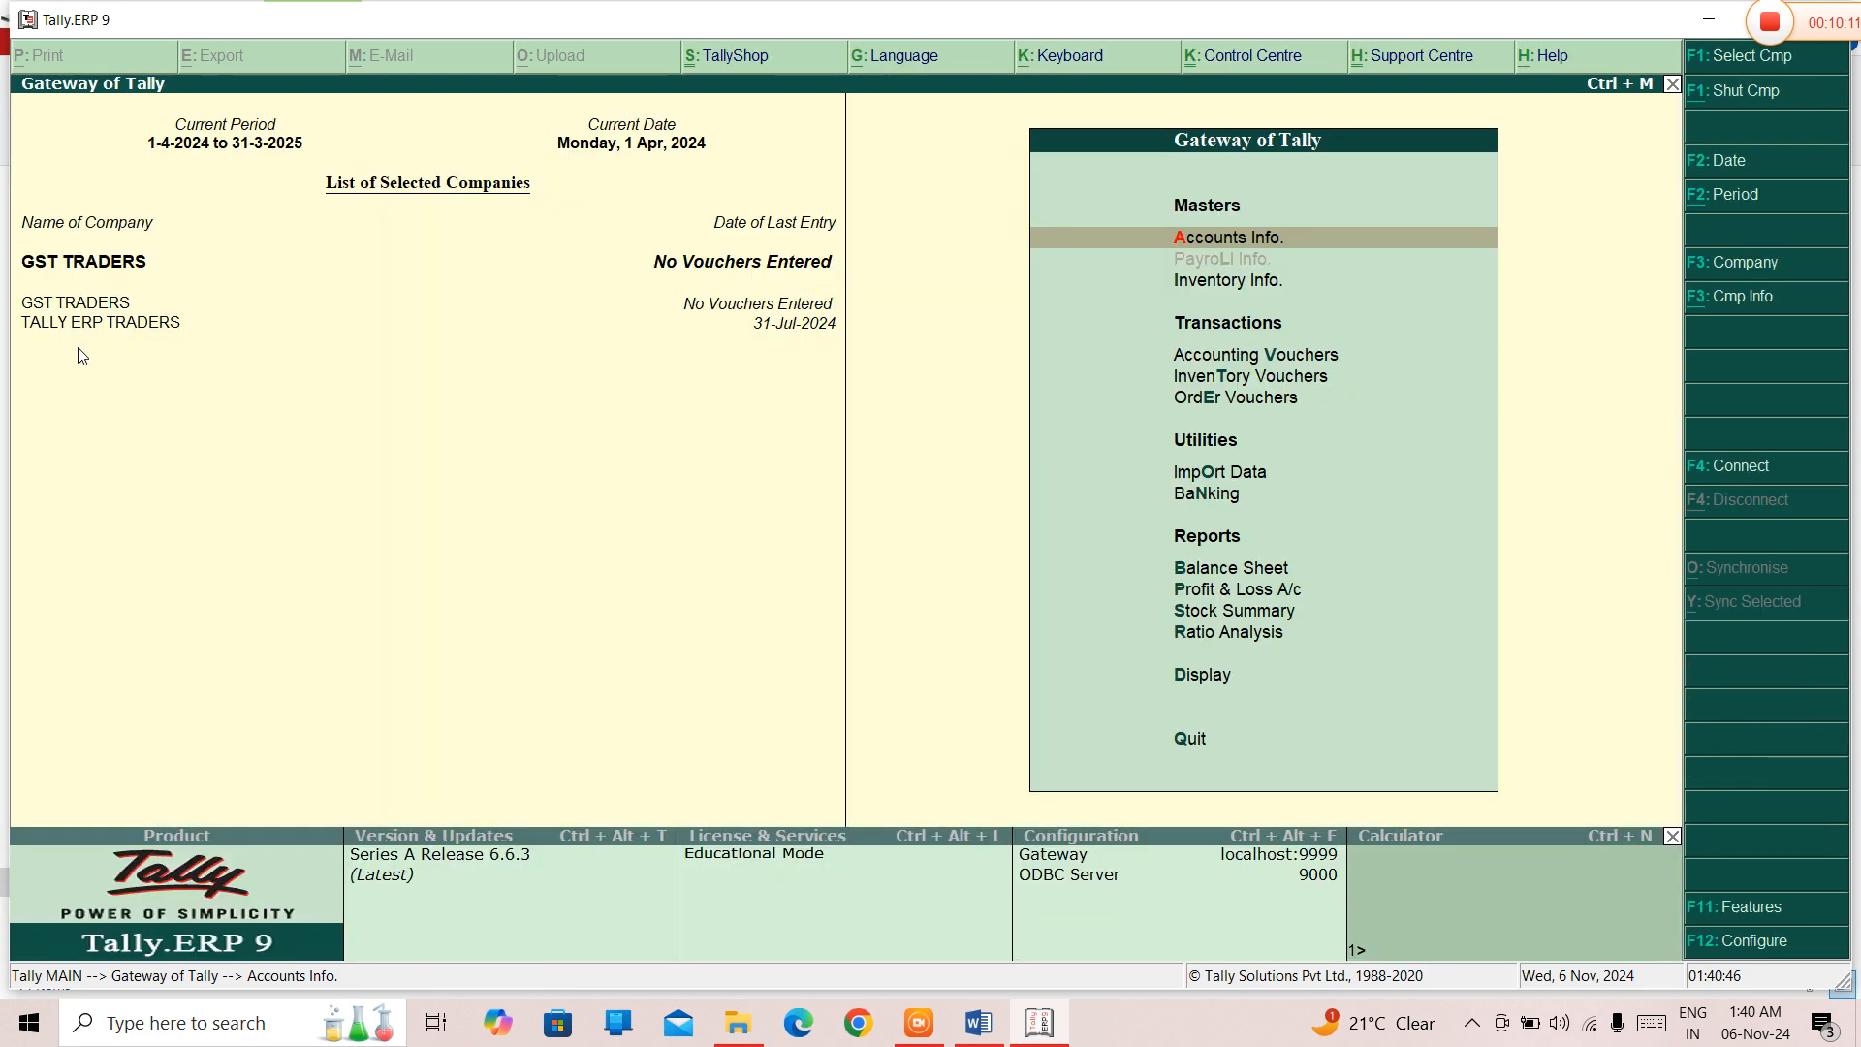